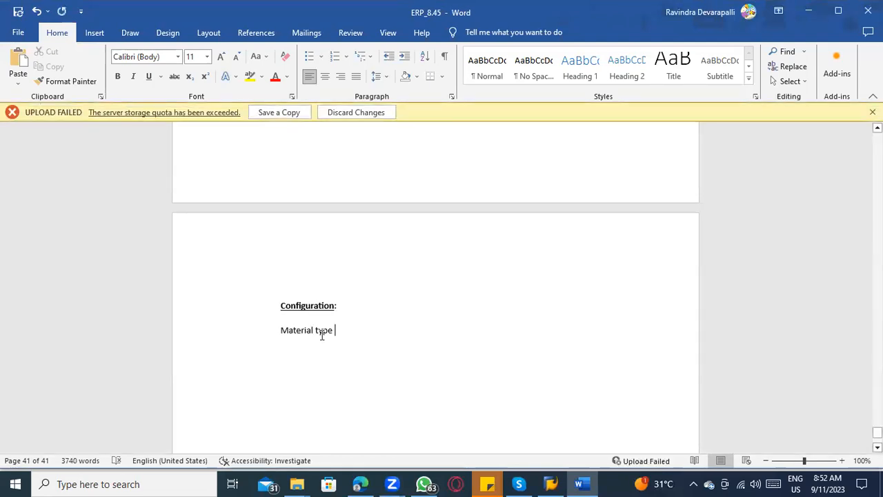
Step: Append "----" to the "Material type" line and start a "1)" numbered list below it
{"action": "type", "text": "----"}
{"action": "key", "text": "Return"}
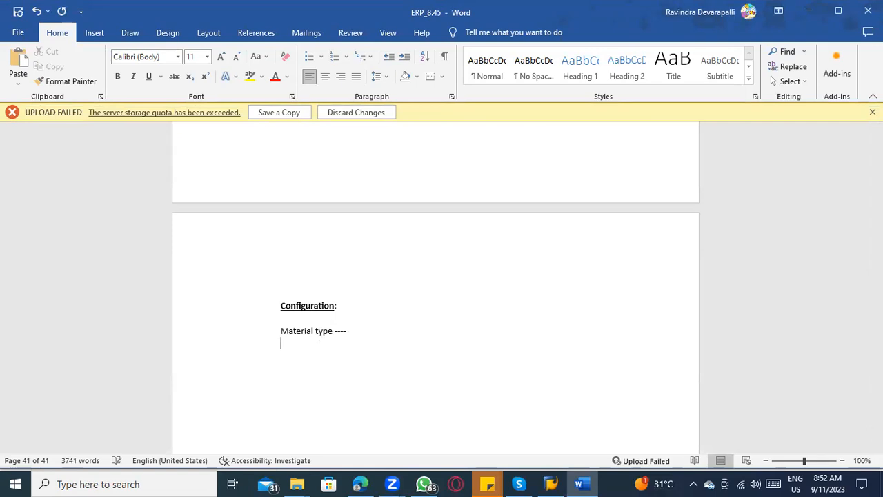
{"action": "type", "text": "1)"}
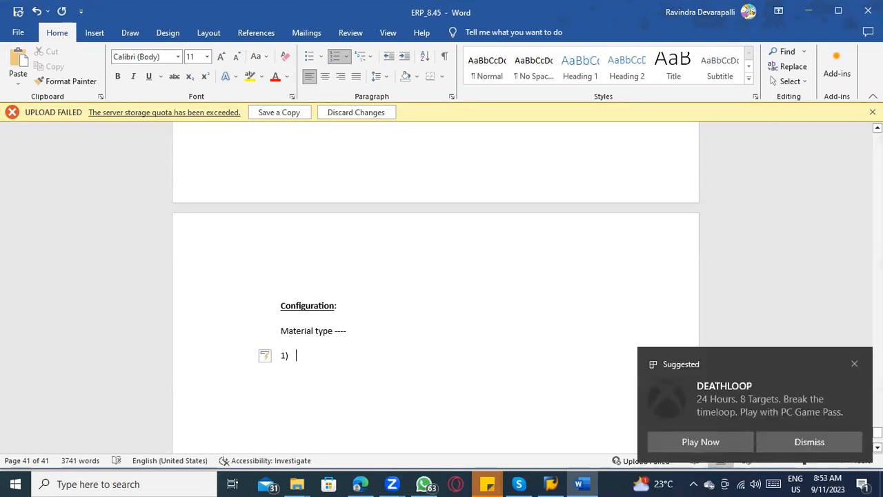
{"action": "left_click", "coordinate": [854, 363]}
{"action": "left_click", "coordinate": [294, 353]}
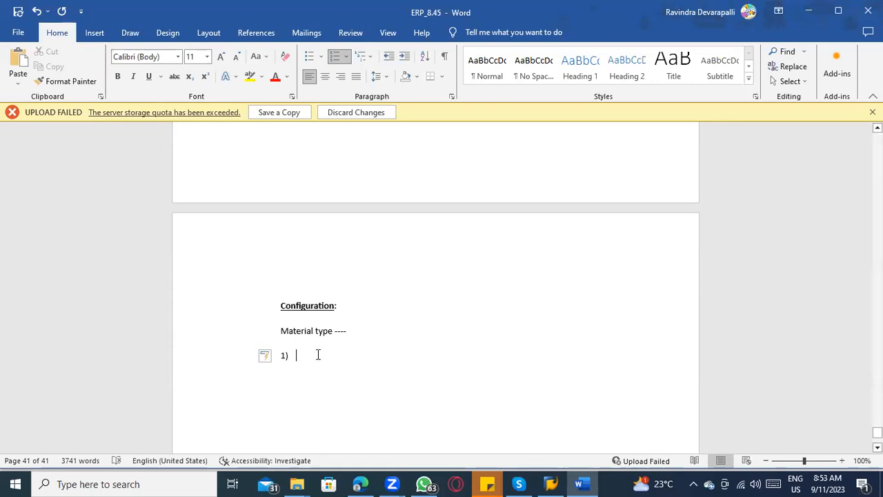
{"action": "left_click", "coordinate": [354, 332]}
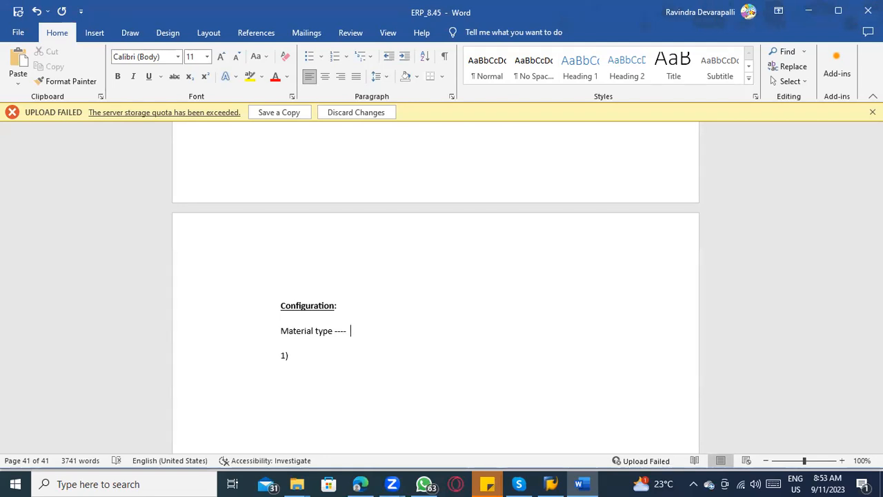
{"action": "left_click", "coordinate": [316, 357]}
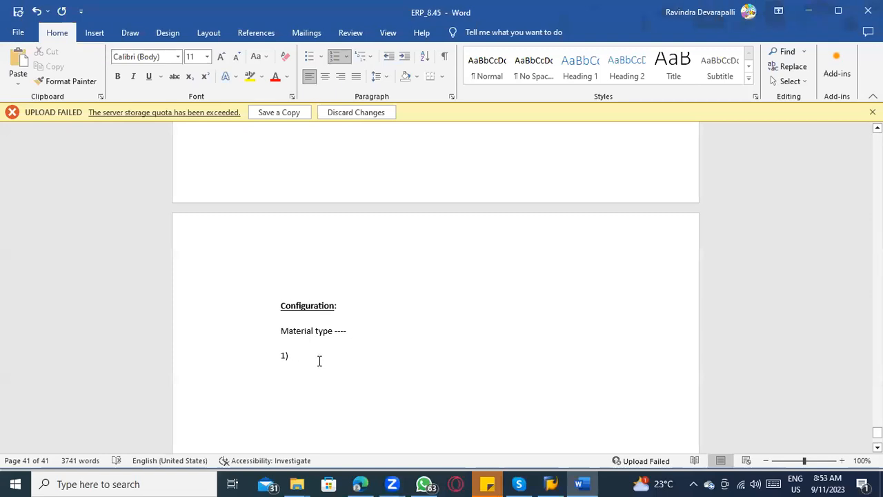
Step: Replace the empty numbered item with the line "At the time of Material master record – we are using this material type"
{"action": "key", "text": "Return"}
{"action": "type", "text": "At the time of Material maste"}
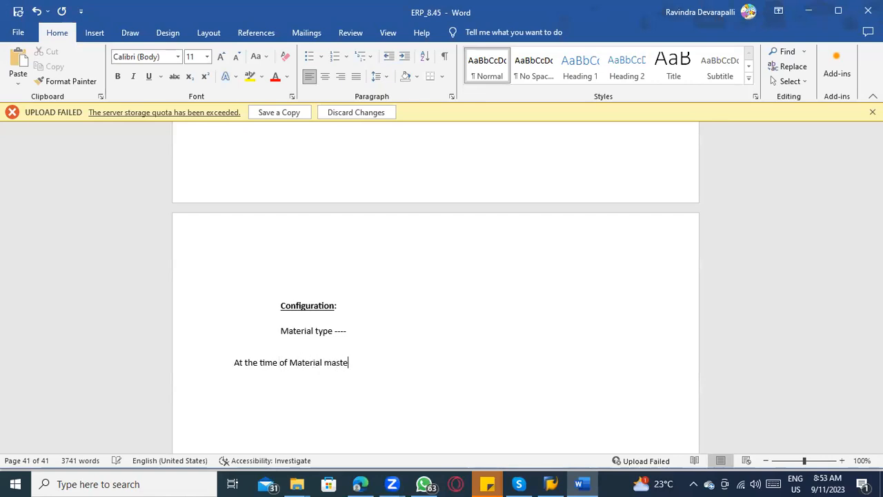
{"action": "type", "text": "r record -"}
{"action": "type", "text": " we are using this mmateria"}
{"action": "key", "text": "BackSpace"}
{"action": "key", "text": "BackSpace"}
{"action": "key", "text": "BackSpace"}
{"action": "key", "text": "BackSpace"}
{"action": "key", "text": "BackSpace"}
{"action": "key", "text": "BackSpace"}
{"action": "key", "text": "BackSpace"}
{"action": "type", "text": "aterial type"}
{"action": "key", "text": "Return"}
{"action": "key", "text": "Return"}
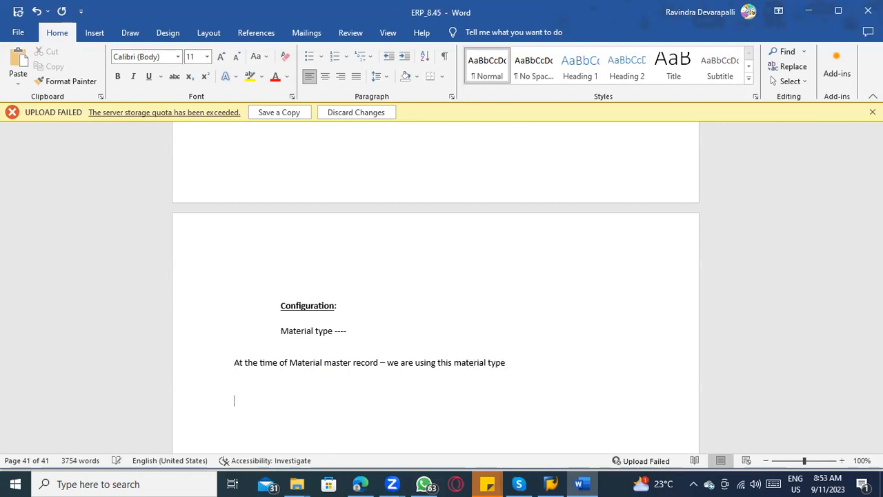
Step: Start a numbered list below the sentence with item 1) "Number range --- Internal / external number range"
{"action": "scroll", "coordinate": [427, 383], "scroll_direction": "down", "scroll_amount": 2}
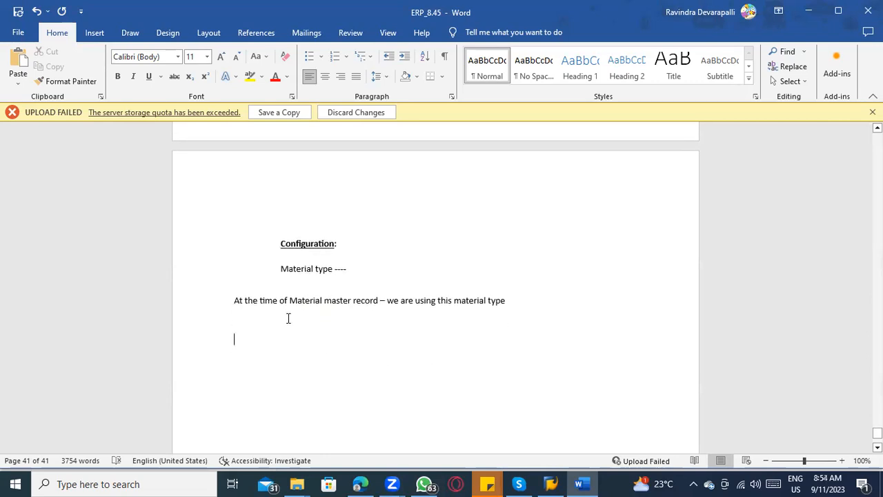
{"action": "left_click_drag", "start_coordinate": [289, 300], "coordinate": [362, 298]}
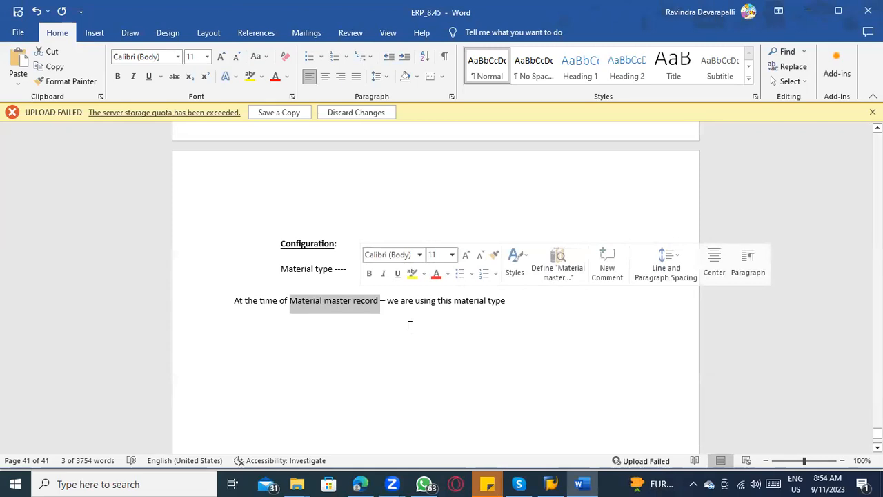
{"action": "left_click", "coordinate": [290, 349]}
{"action": "type", "text": "1"}
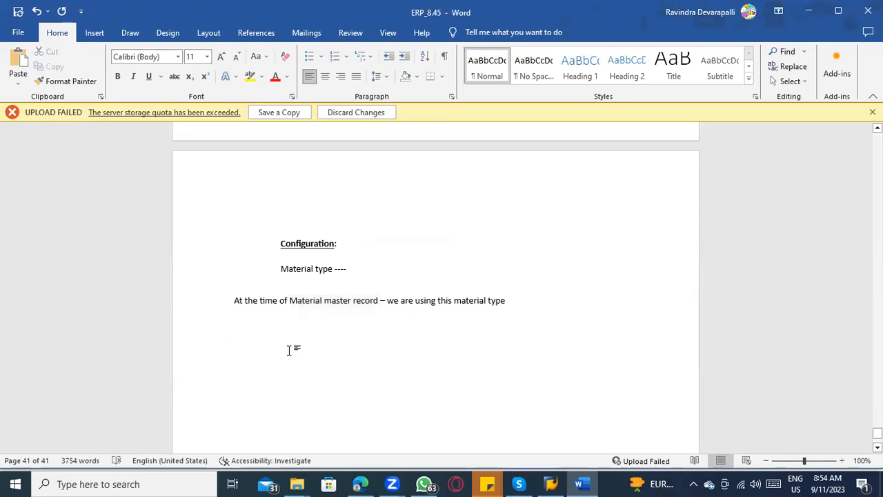
{"action": "type", "text": ")"}
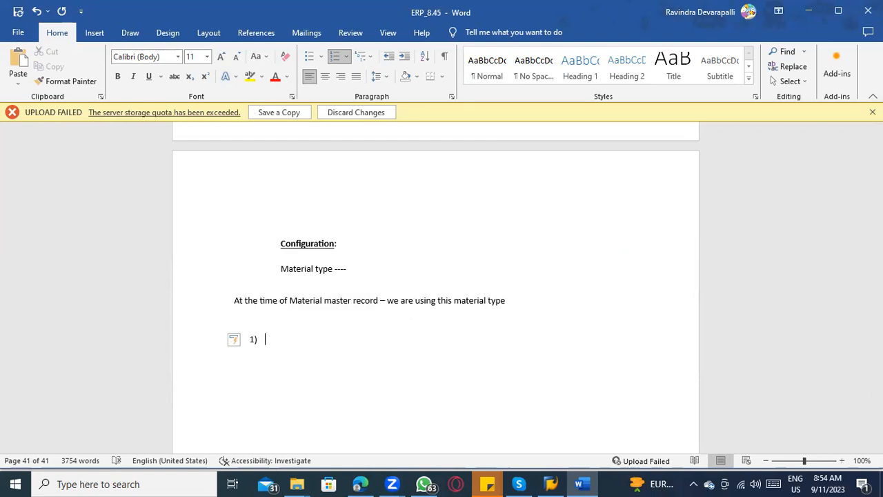
{"action": "type", "text": "Numb"}
{"action": "type", "text": "er range"}
{"action": "type", "text": "--- Inte"}
{"action": "type", "text": "rnal "}
{"action": "type", "text": "/ Ex"}
{"action": "key", "text": "BackSpace"}
{"action": "key", "text": "BackSpace"}
{"action": "type", "text": "extern"}
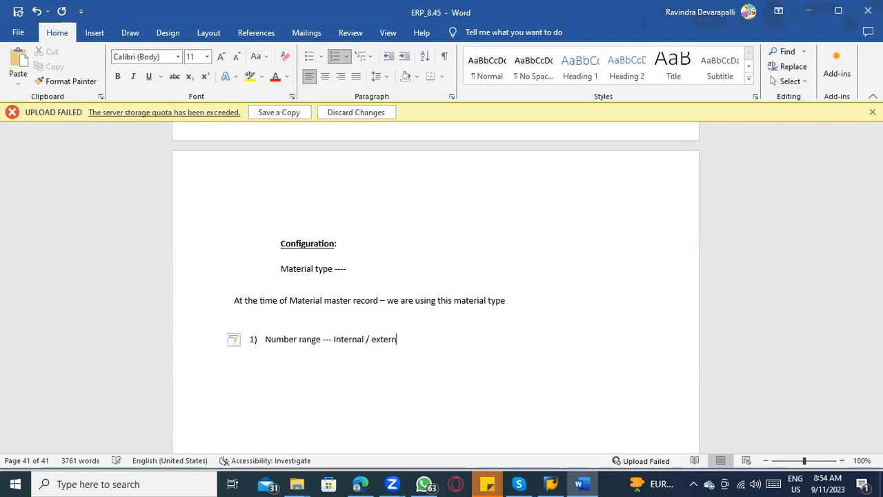
{"action": "type", "text": "al number range"}
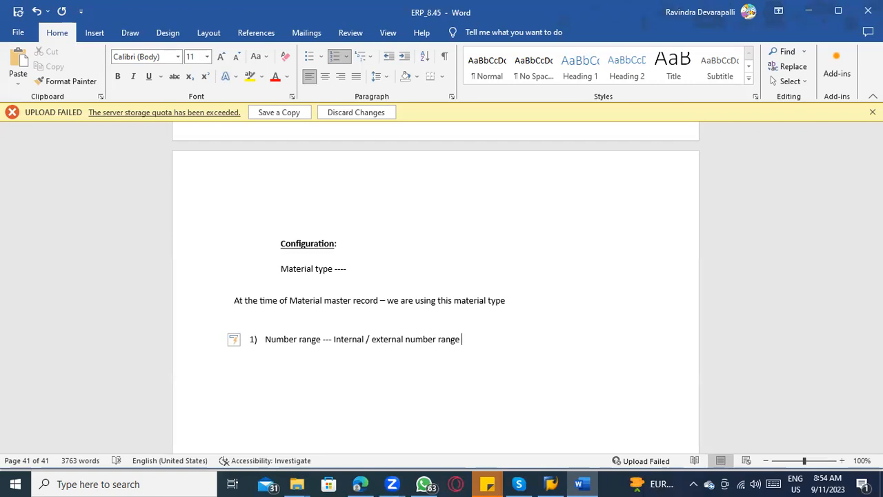
{"action": "left_click_drag", "start_coordinate": [352, 337], "coordinate": [335, 341]}
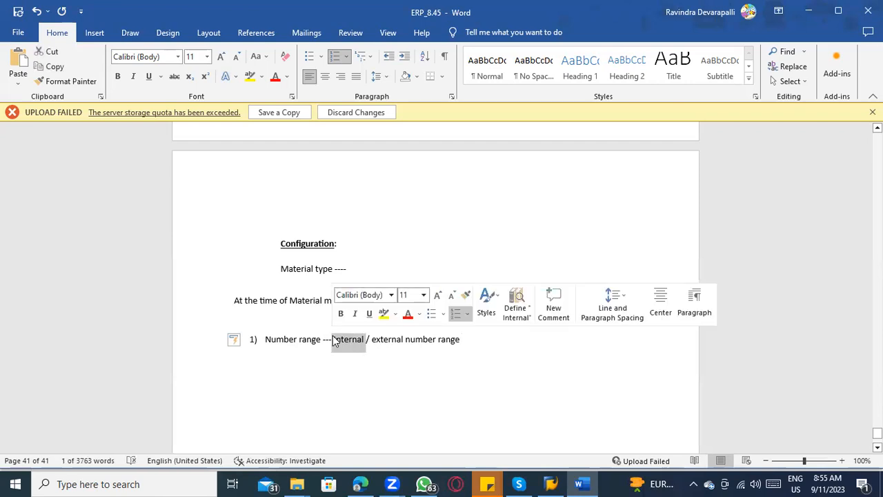
{"action": "left_click", "coordinate": [502, 344]}
{"action": "key", "text": "Return"}
{"action": "key", "text": "Return"}
{"action": "type", "text": "RoH -----"}
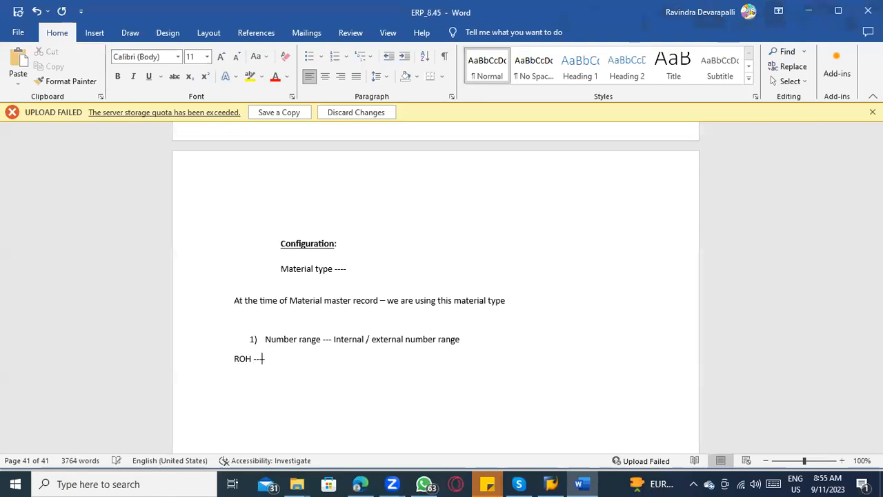
{"action": "key", "text": "Tab"}
{"action": "type", "text": "1000000000000 "}
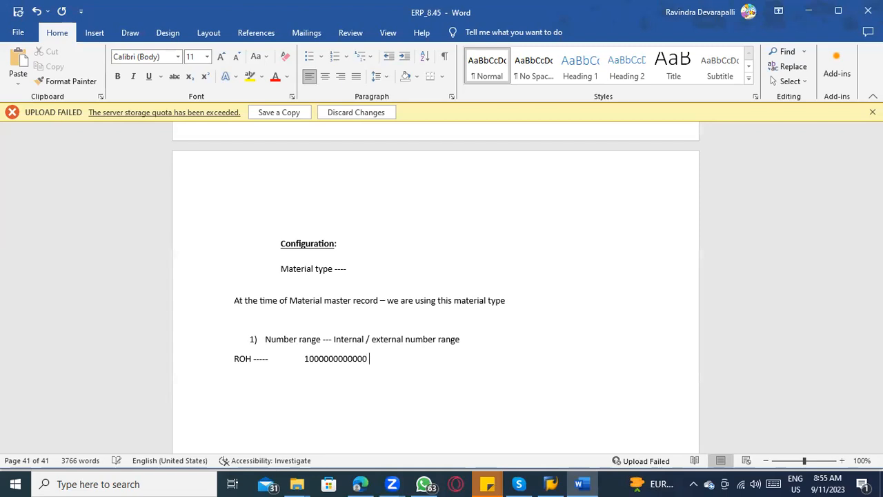
{"action": "type", "text": "- 19999999999999999"}
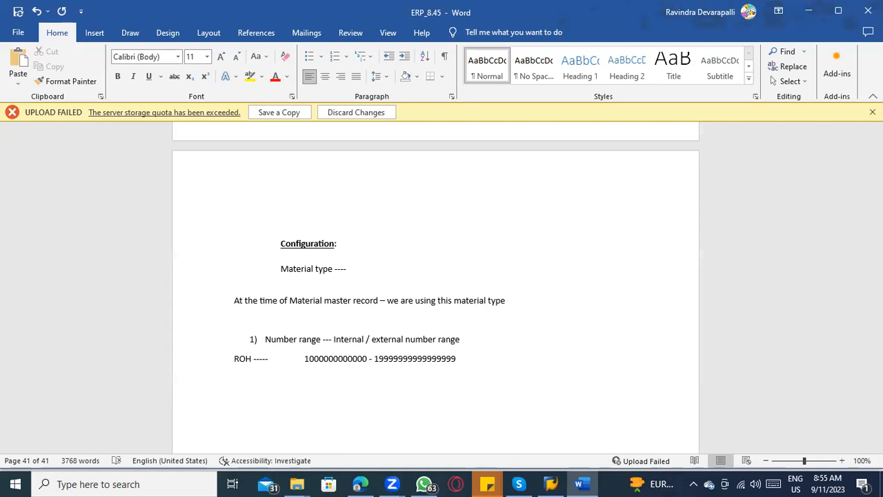
{"action": "key", "text": "Return"}
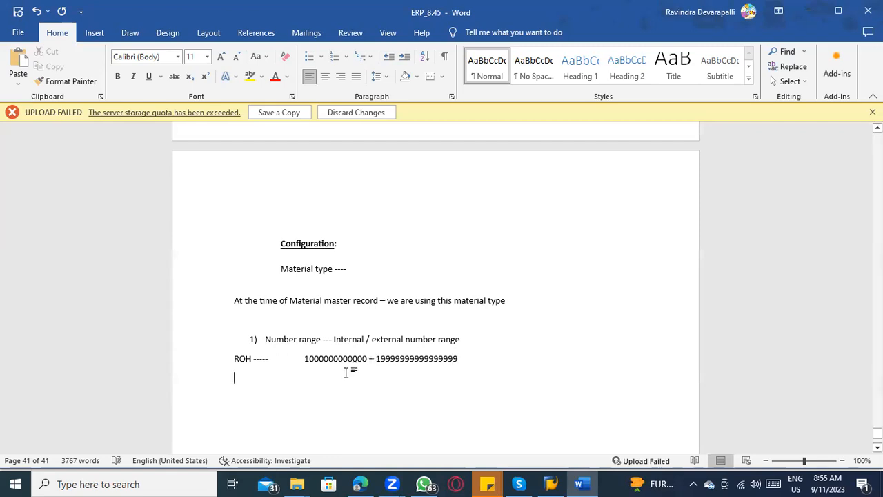
{"action": "left_click_drag", "start_coordinate": [365, 357], "coordinate": [310, 361]}
{"action": "key", "text": "ctrl+c"}
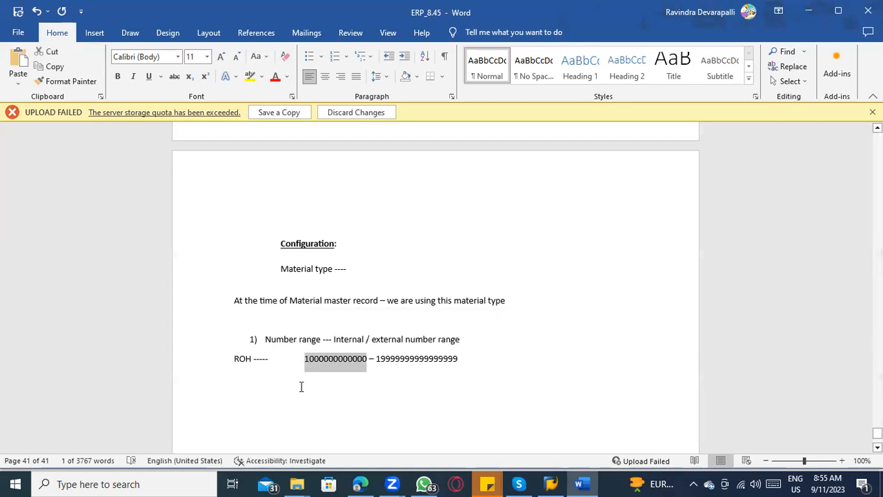
{"action": "left_click", "coordinate": [302, 384]}
{"action": "key", "text": "ctrl+v"}
{"action": "key", "text": "Return"}
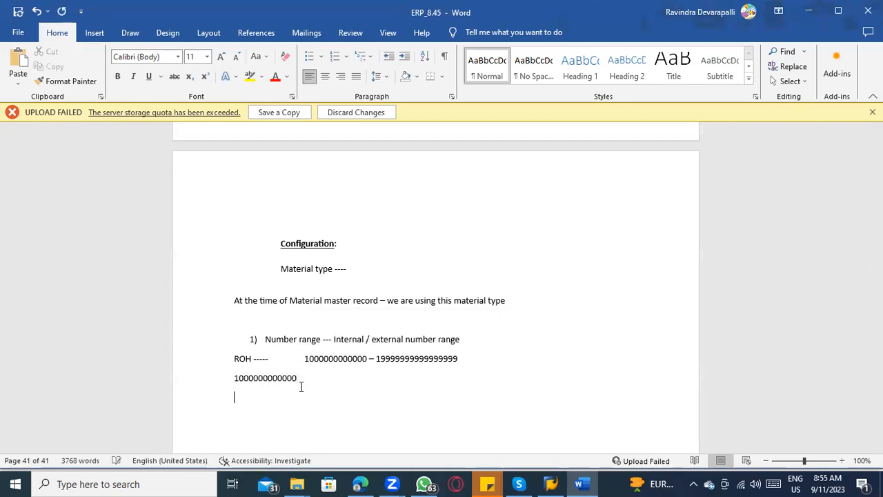
{"action": "key", "text": "ctrl+v"}
{"action": "key", "text": "BackSpace"}
{"action": "type", "text": "1"}
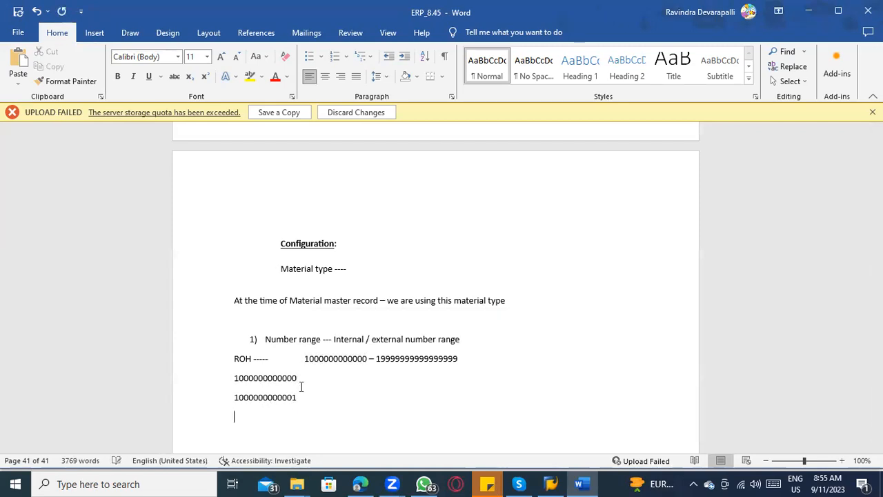
{"action": "key", "text": "ctrl+v"}
{"action": "type", "text": "=0"}
{"action": "key", "text": "BackSpace"}
{"action": "type", "text": "=="}
{"action": "key", "text": "BackSpace"}
{"action": "key", "text": "BackSpace"}
{"action": "key", "text": "BackSpace"}
{"action": "key", "text": "BackSpace"}
{"action": "type", "text": "2"}
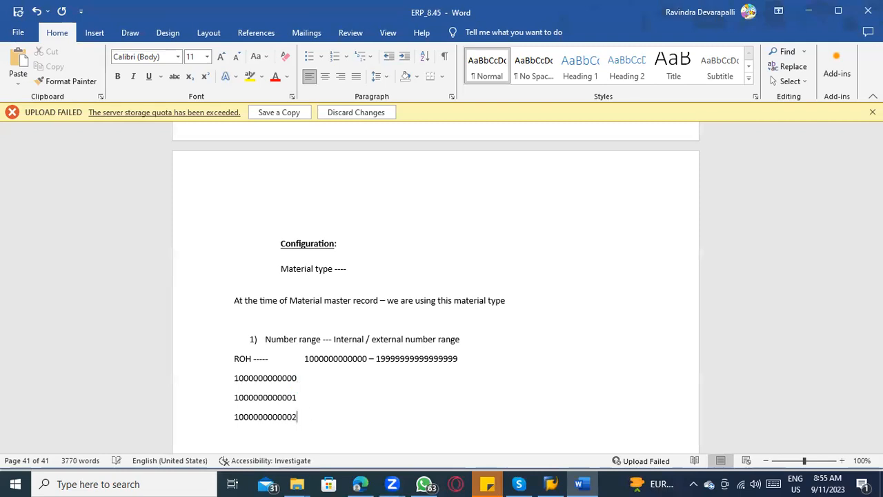
{"action": "key", "text": "Return"}
{"action": "key", "text": "ctrl+v"}
{"action": "key", "text": "BackSpace"}
{"action": "type", "text": "3"}
Step: Delete the four consecutive sample numbers below the ROH line
{"action": "left_click", "coordinate": [334, 339]}
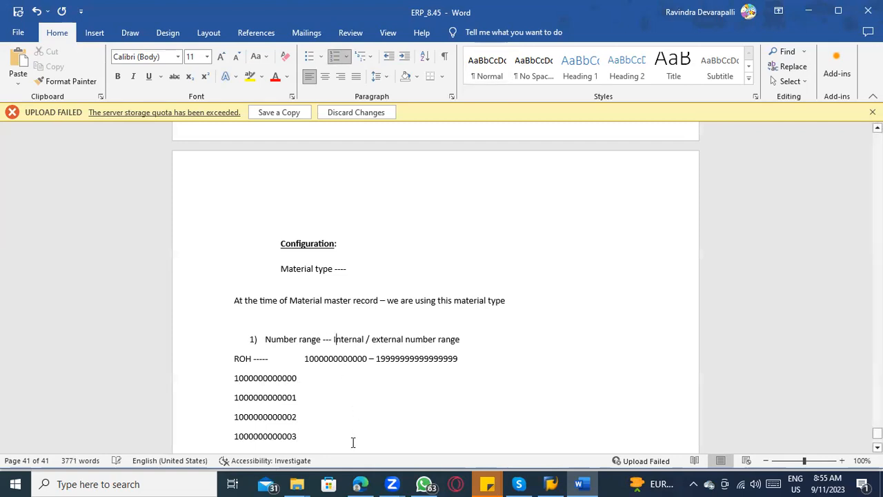
{"action": "scroll", "coordinate": [352, 443], "scroll_direction": "down", "scroll_amount": 2}
{"action": "left_click_drag", "start_coordinate": [234, 319], "coordinate": [310, 372]}
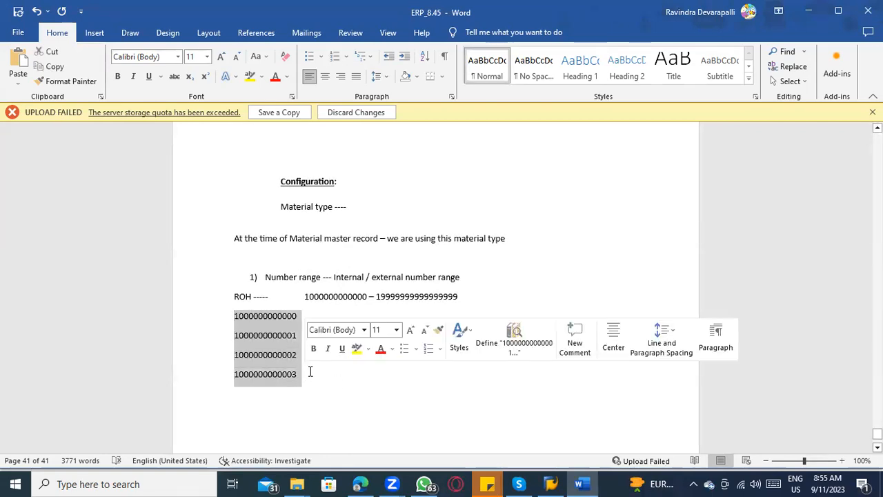
{"action": "key", "text": "BackSpace"}
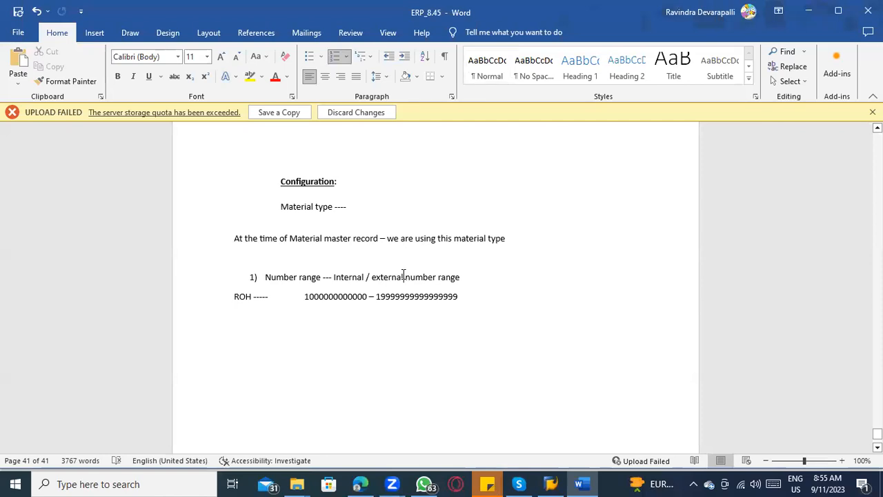
{"action": "left_click", "coordinate": [242, 334]}
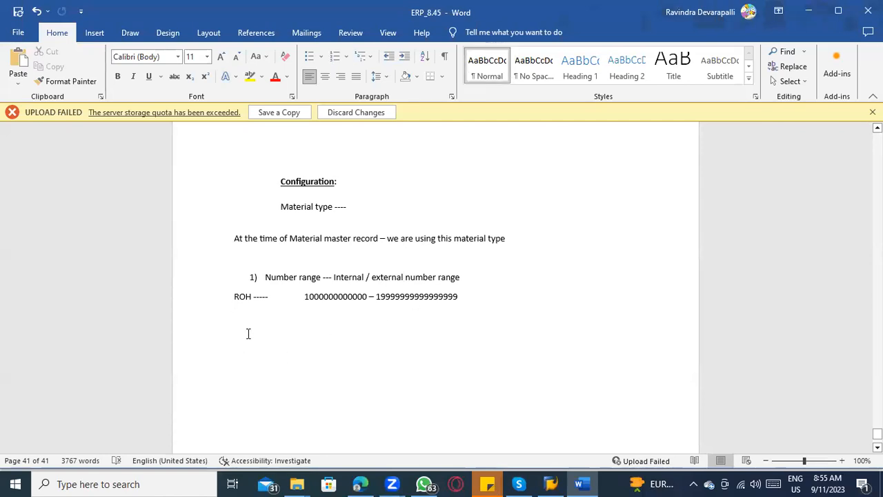
{"action": "type", "text": "AS"}
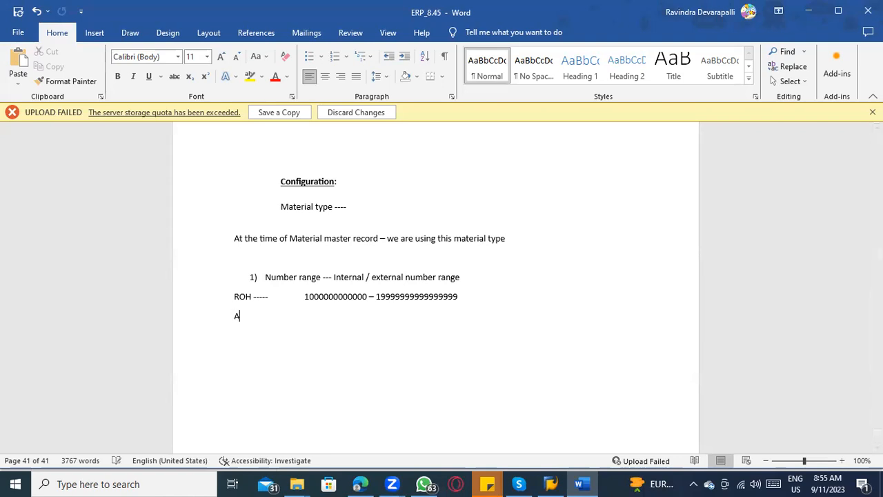
{"action": "key", "text": "BackSpace"}
{"action": "key", "text": "BackSpace"}
{"action": "key", "text": "ctrl+v"}
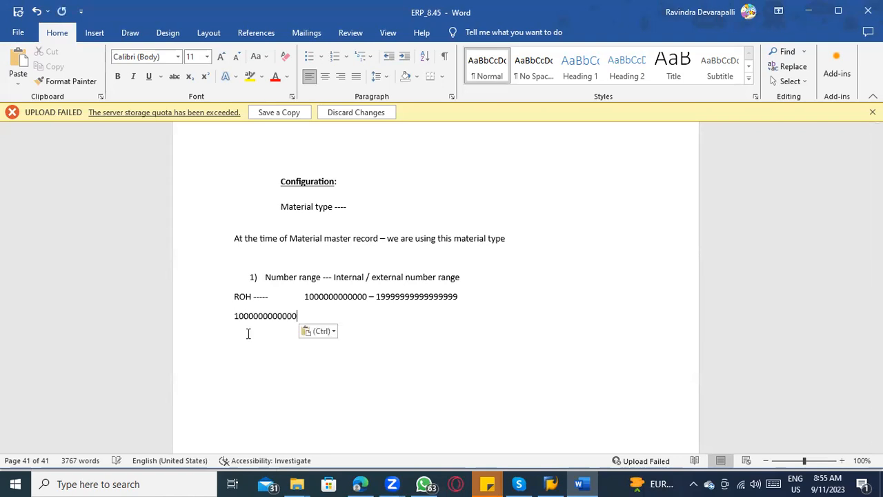
{"action": "key", "text": "Return"}
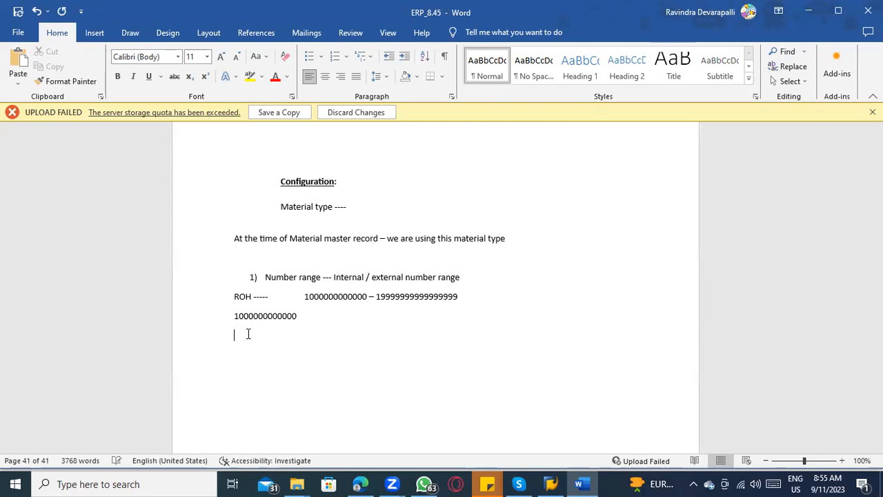
{"action": "key", "text": "ctrl+v"}
{"action": "key", "text": "BackSpace"}
{"action": "type", "text": "5"}
{"action": "key", "text": "Return"}
{"action": "key", "text": "ctrl+v"}
{"action": "key", "text": "BackSpace"}
{"action": "key", "text": "BackSpace"}
{"action": "type", "text": "12"}
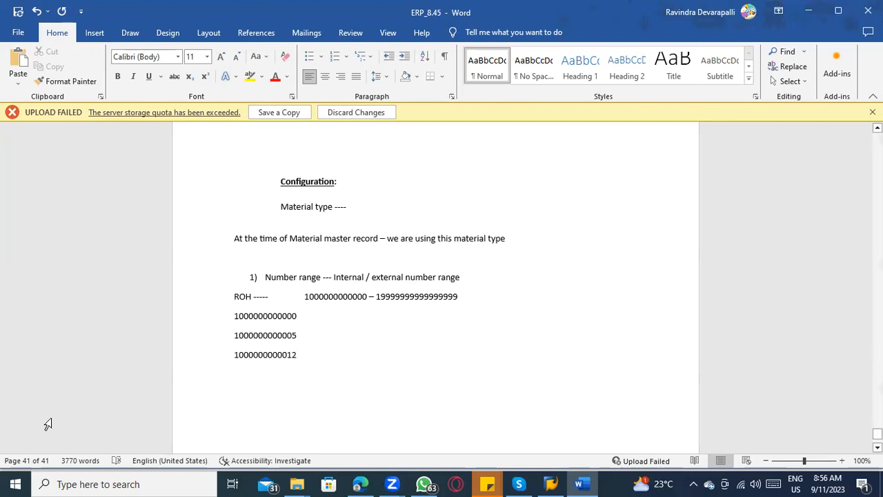
Step: Delete the three sample numbers and the ROH number range line
{"action": "left_click_drag", "start_coordinate": [296, 355], "coordinate": [256, 321]}
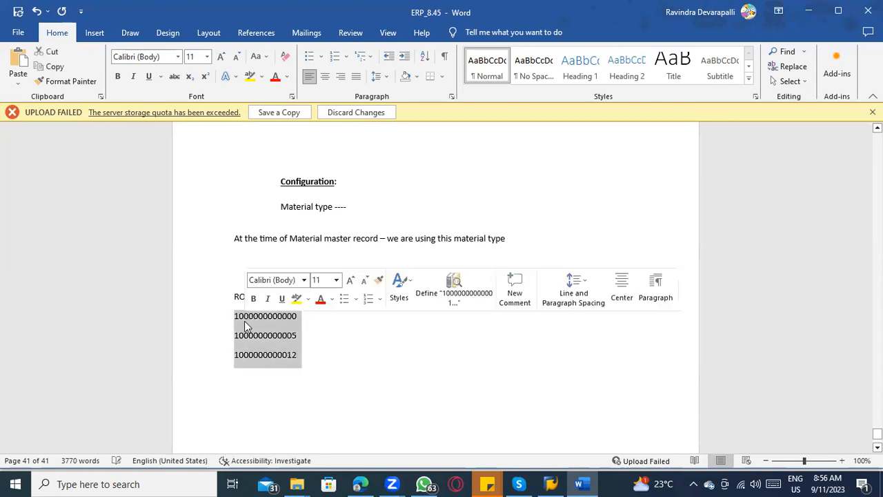
{"action": "key", "text": "Delete"}
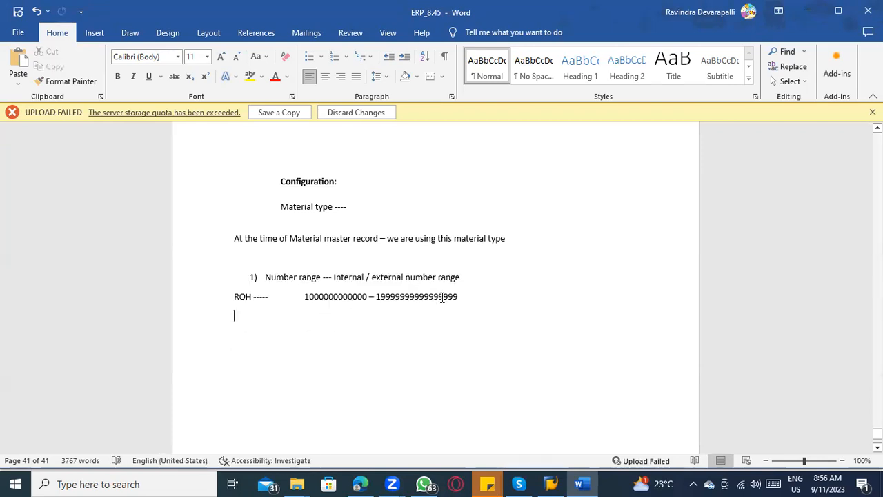
{"action": "left_click_drag", "start_coordinate": [445, 298], "coordinate": [238, 304]}
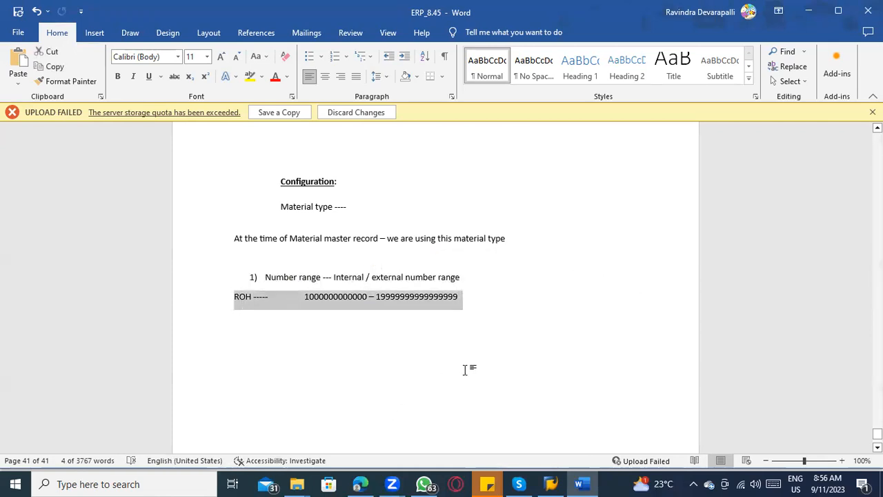
{"action": "key", "text": "Delete"}
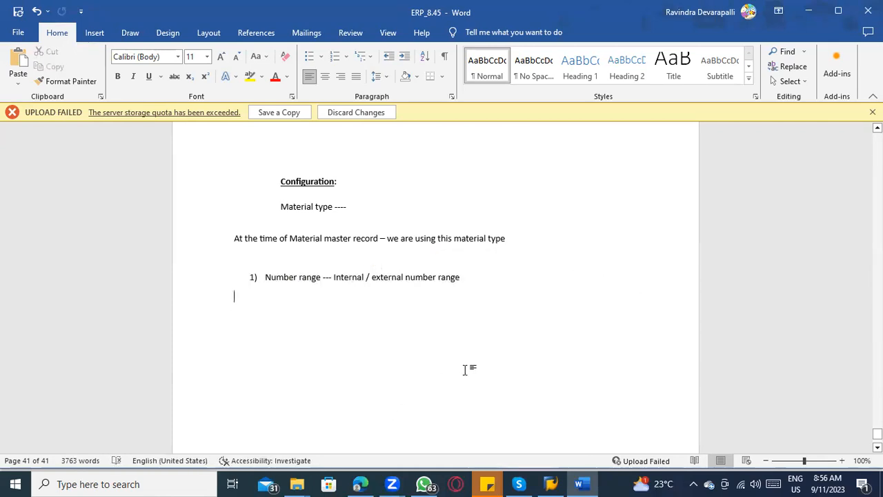
Step: Add item 2) "Number range --- Series" to the numbered list
{"action": "left_click", "coordinate": [465, 276]}
{"action": "key", "text": "Return"}
{"action": "type", "text": "Number range --- Series"}
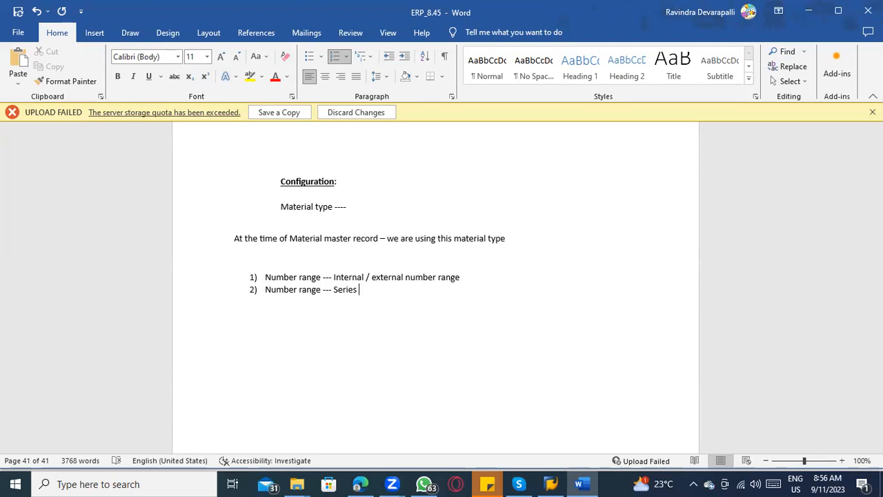
Step: Add item 3) "Departments / Views -----Control the views" to the numbered list and start item 4
{"action": "key", "text": "Return"}
{"action": "type", "text": "Departments / "}
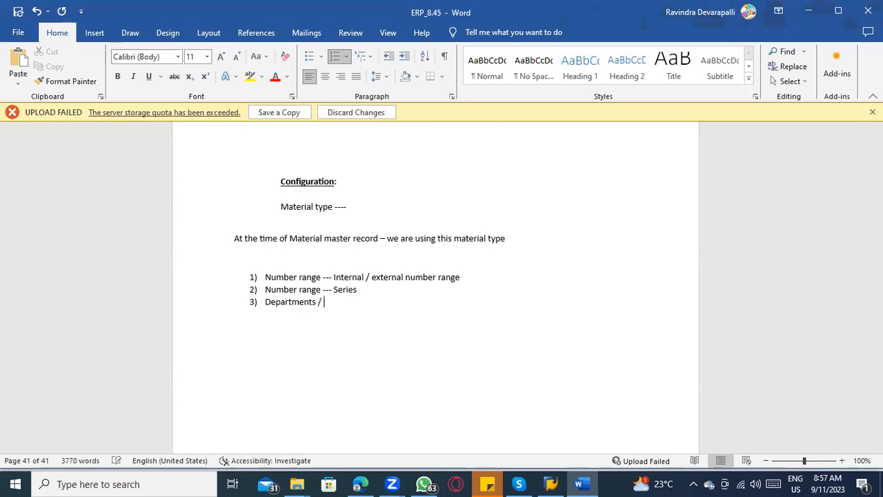
{"action": "type", "text": "Views -----"}
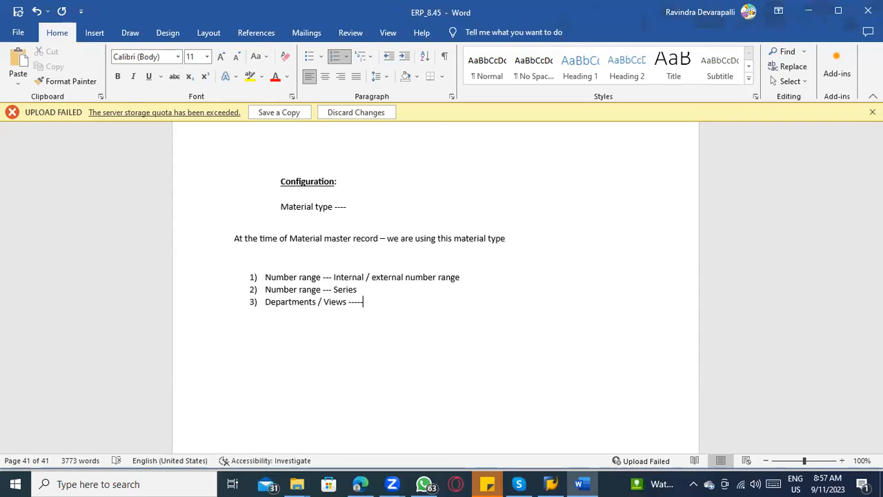
{"action": "type", "text": "Control the views"}
{"action": "key", "text": "Return"}
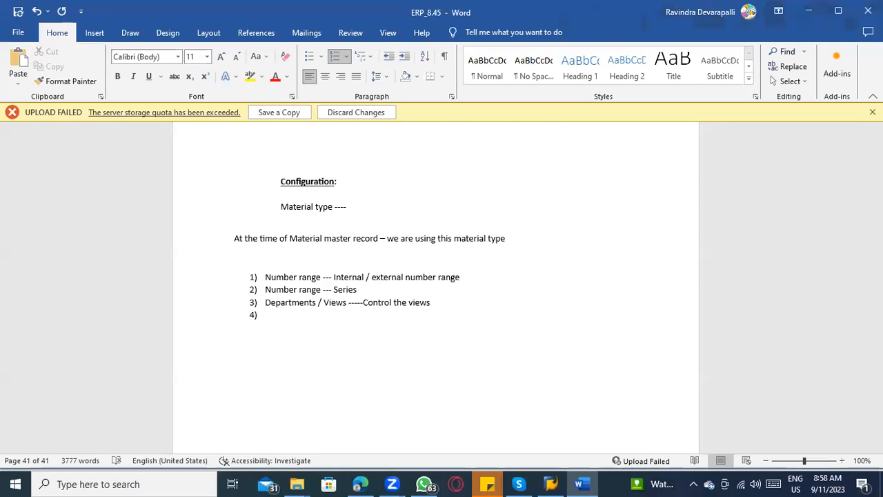
Step: Write "Valuation class ----- Account category reference" as item 4 of the numbered list
{"action": "left_click", "coordinate": [346, 304]}
{"action": "left_click", "coordinate": [292, 318]}
{"action": "type", "text": "Valuation class ----"}
{"action": "type", "text": "- 3 s"}
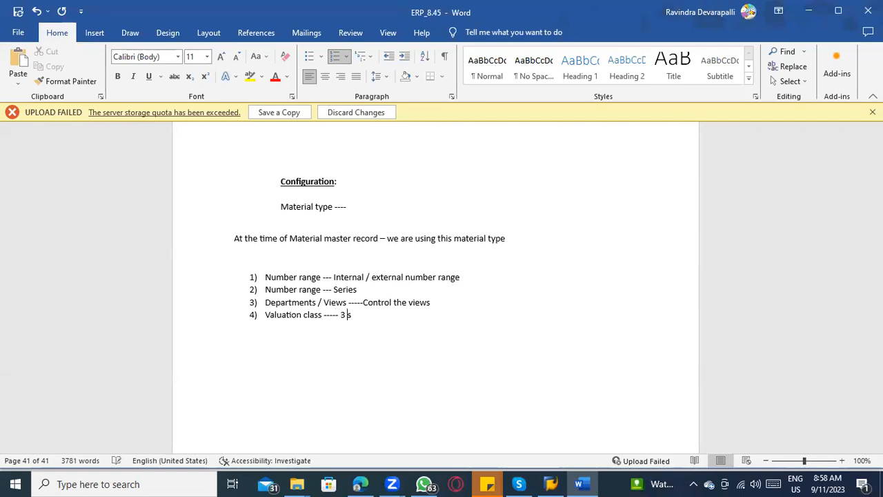
{"action": "type", "text": "eries"}
{"action": "key", "text": "BackSpace"}
{"action": "key", "text": "BackSpace"}
{"action": "key", "text": "BackSpace"}
{"action": "key", "text": "BackSpace"}
{"action": "key", "text": "BackSpace"}
{"action": "key", "text": "BackSpace"}
{"action": "key", "text": "BackSpace"}
{"action": "key", "text": "BackSpace"}
{"action": "key", "text": "BackSpace"}
{"action": "type", "text": "Account categor"}
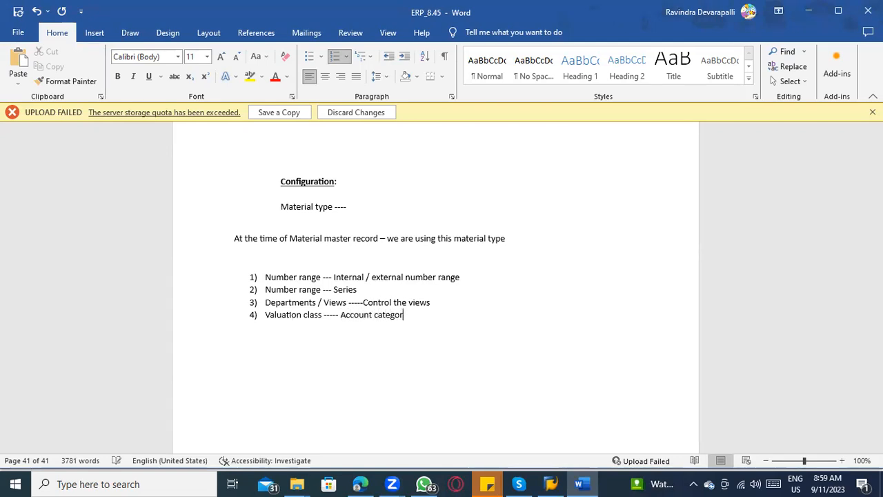
{"action": "type", "text": "y reference"}
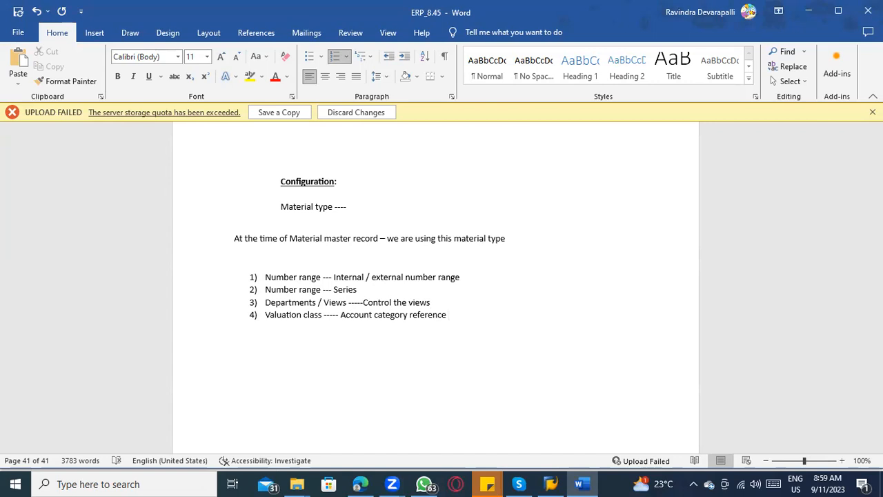
Step: Extend item 4 with "--- Material type", an arrow and "Account determination process"
{"action": "type", "text": "--- Material type"}
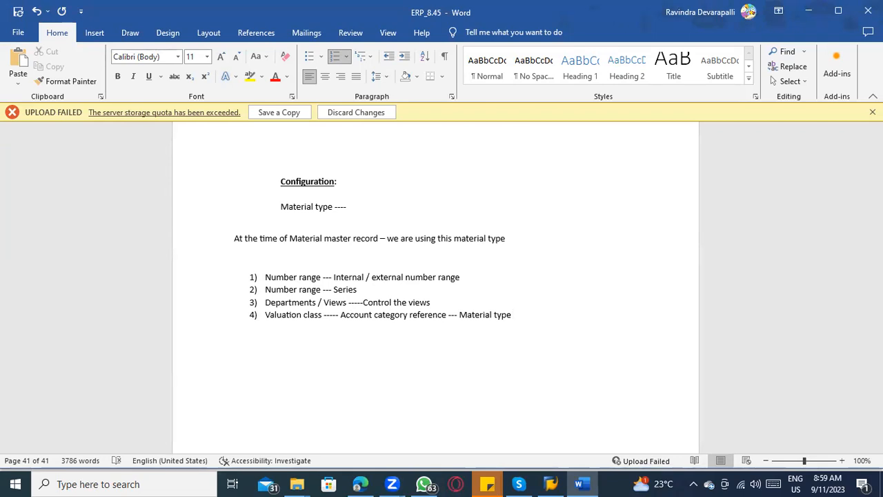
{"action": "type", "text": "----->"}
{"action": "type", "text": " Acco"}
{"action": "type", "text": "unt det"}
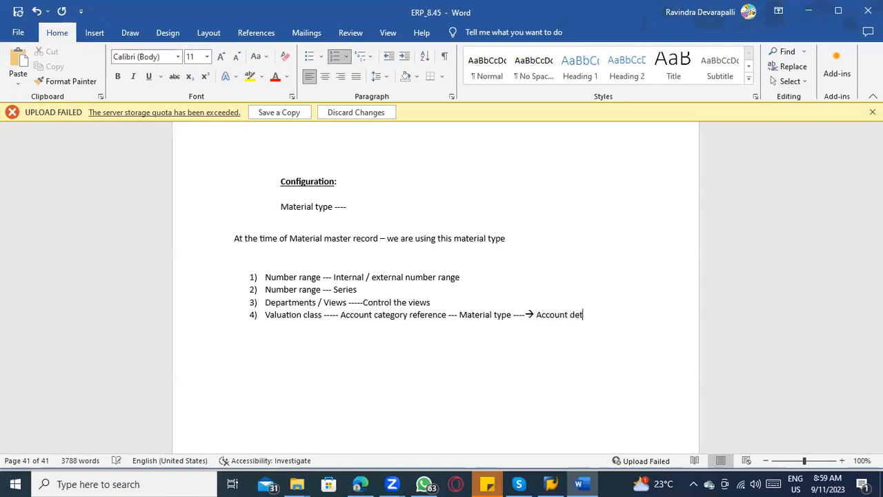
{"action": "type", "text": "ermination process"}
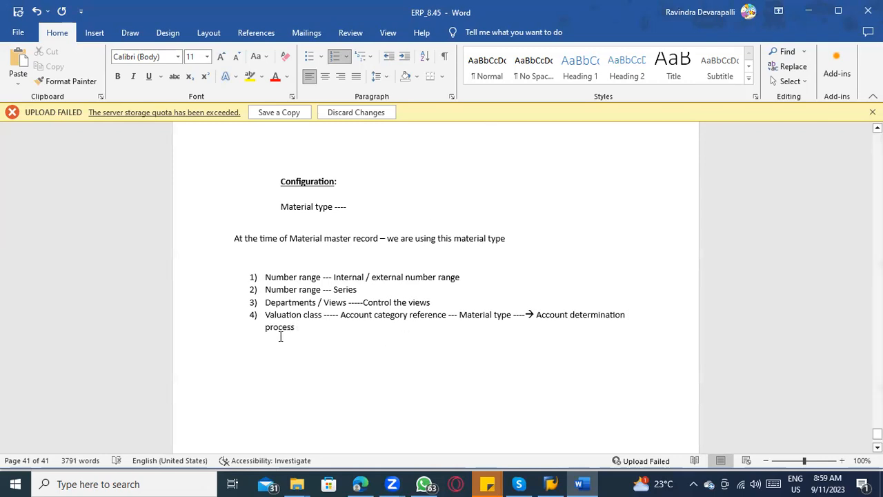
{"action": "left_click", "coordinate": [267, 315]}
{"action": "left_click_drag", "start_coordinate": [288, 314], "coordinate": [512, 315]}
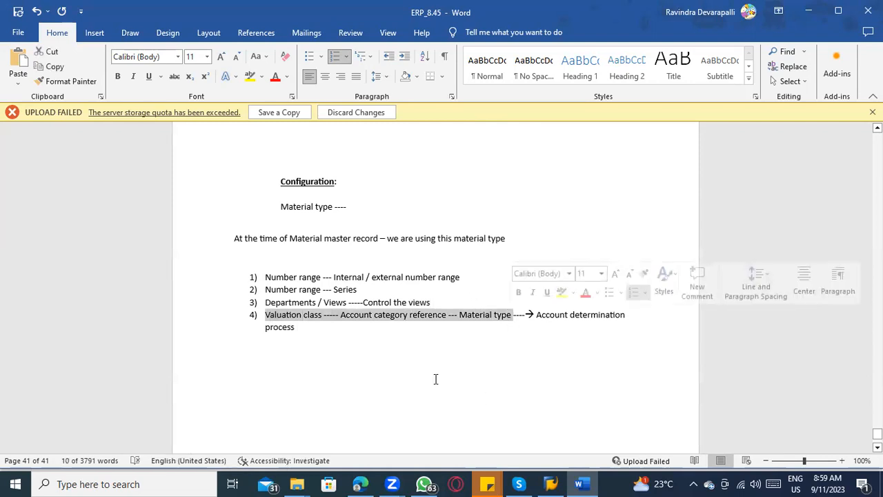
Step: Add item 5) "Procurement type ---- Inhouse / External procurement" to the numbered list
{"action": "left_click", "coordinate": [304, 327]}
{"action": "key", "text": "Return"}
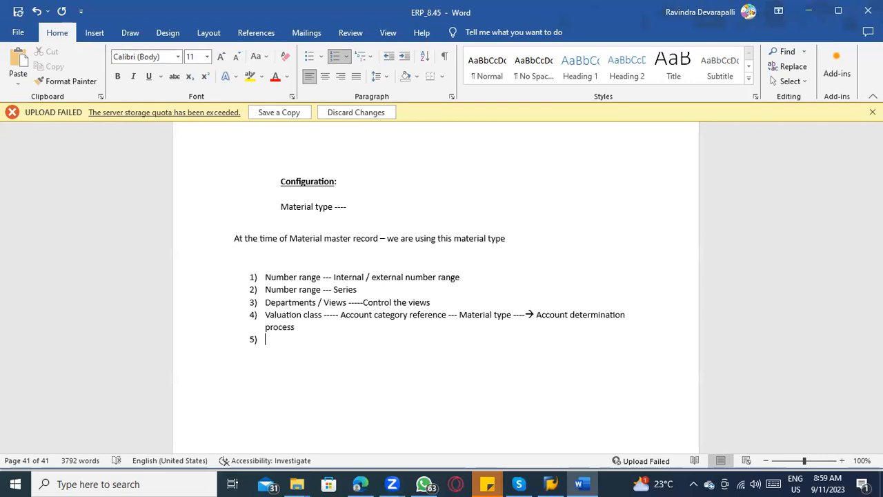
{"action": "type", "text": "Procyur"}
{"action": "key", "text": "BackSpace"}
{"action": "key", "text": "BackSpace"}
{"action": "key", "text": "BackSpace"}
{"action": "type", "text": "urement type ---- "}
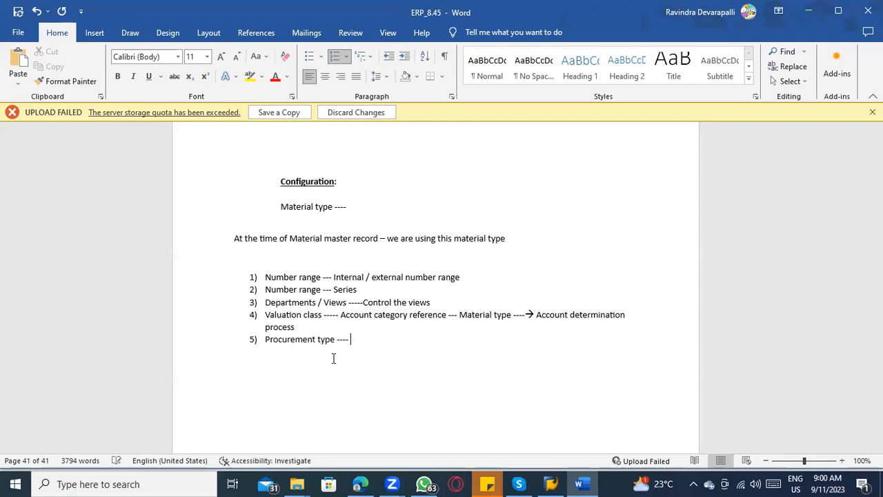
{"action": "type", "text": "Inhouse / Ex"}
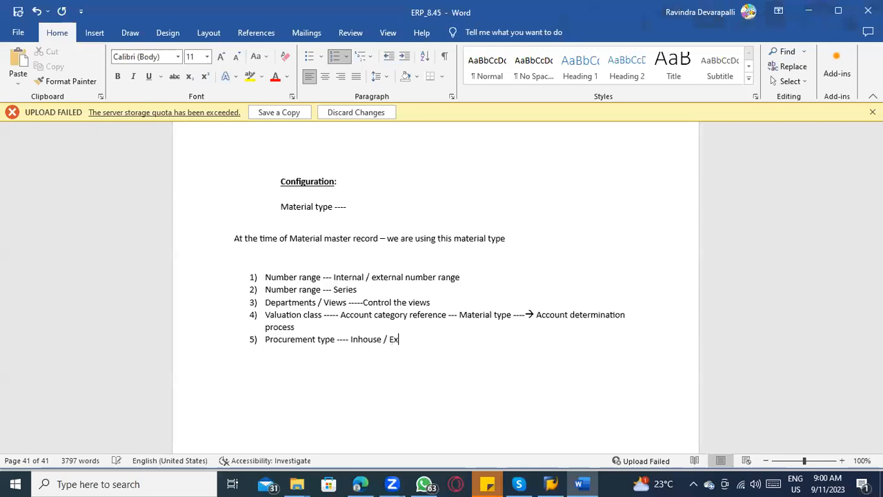
{"action": "type", "text": "ternal procurement"}
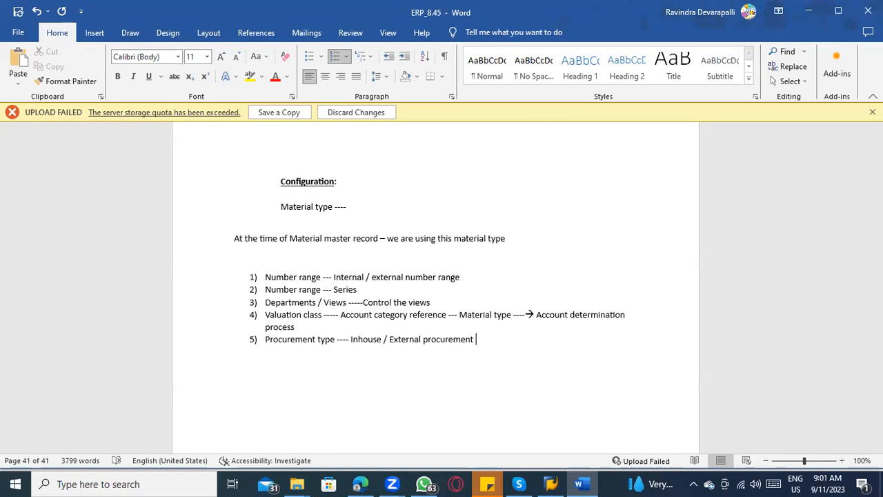
Step: Add item 6) "Qty / Value update -----" to the numbered list
{"action": "key", "text": "Return"}
{"action": "type", "text": "Qty / Valuie"}
{"action": "key", "text": "BackSpace"}
{"action": "key", "text": "BackSpace"}
{"action": "type", "text": "e "}
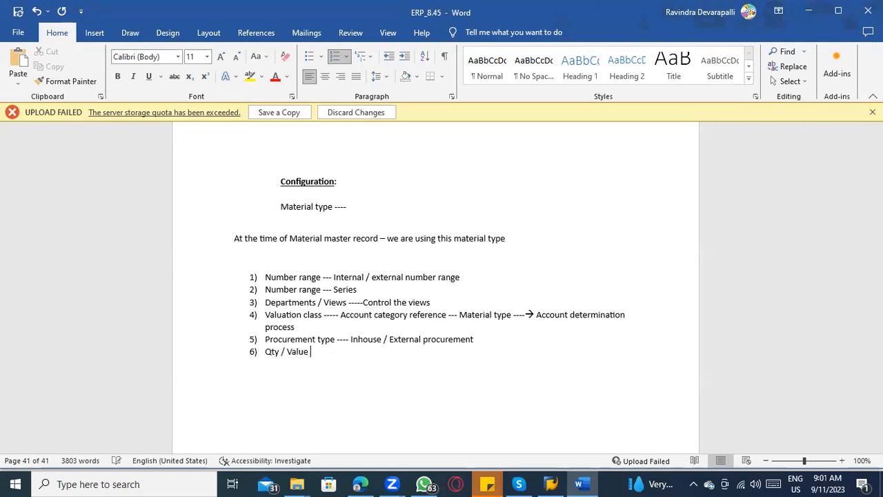
{"action": "type", "text": "update -----"}
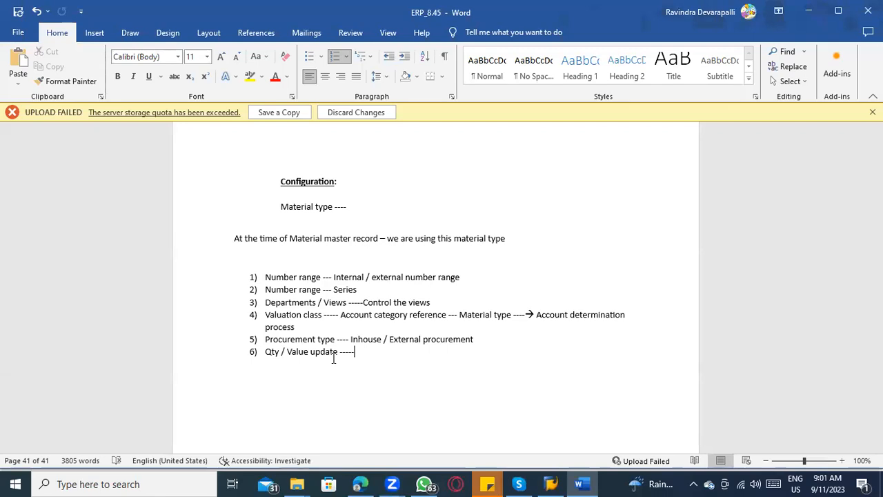
Step: Write "Non stock" and "Non valuated" on separate unnumbered lines below item 6
{"action": "key", "text": "Return"}
{"action": "key", "text": "BackSpace"}
{"action": "type", "text": "Non stick"}
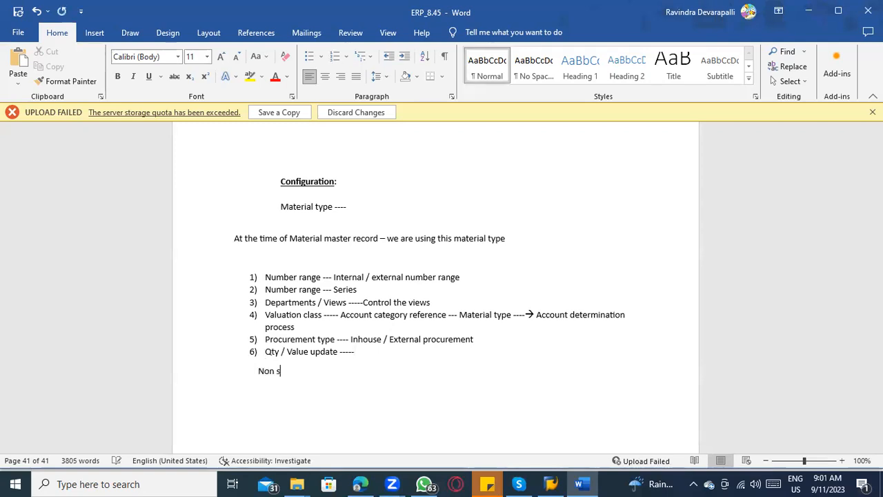
{"action": "key", "text": "BackSpace"}
{"action": "key", "text": "BackSpace"}
{"action": "key", "text": "BackSpace"}
{"action": "type", "text": "ock "}
{"action": "type", "text": "Non valuat"}
{"action": "type", "text": "ed"}
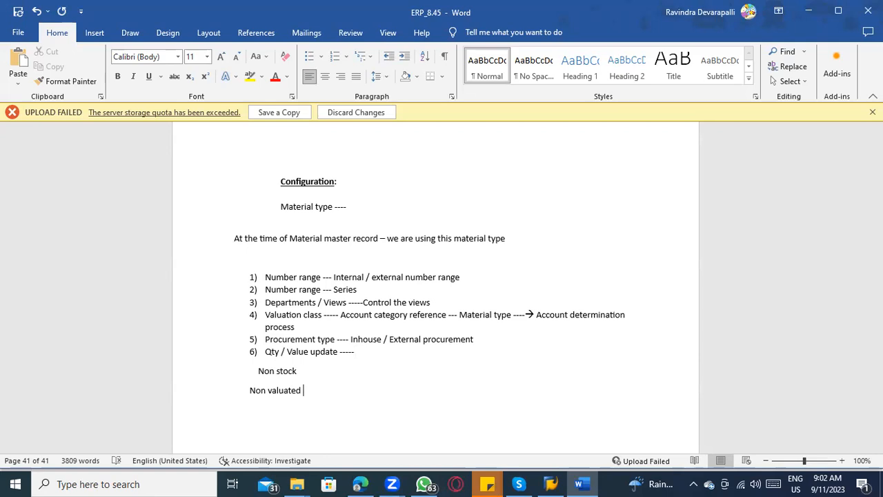
{"action": "left_click_drag", "start_coordinate": [310, 394], "coordinate": [265, 380]}
{"action": "key", "text": "ctrl+a"}
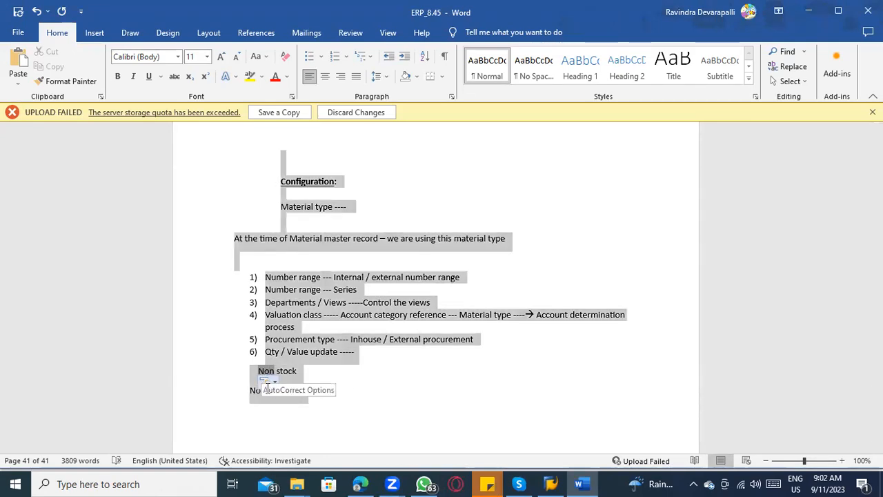
{"action": "left_click", "coordinate": [255, 415]}
{"action": "left_click", "coordinate": [279, 351]}
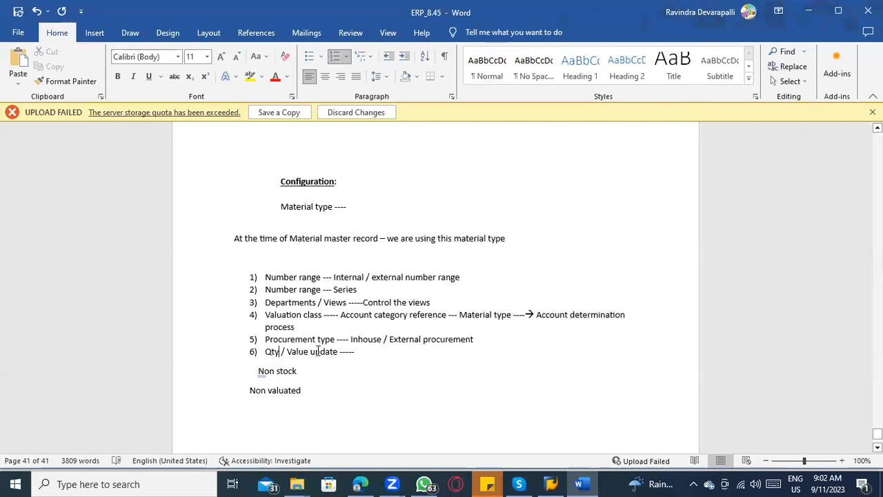
{"action": "left_click_drag", "start_coordinate": [300, 390], "coordinate": [266, 384]}
{"action": "key", "text": "ctrl+a"}
{"action": "key", "text": "ctrl+a"}
{"action": "left_click", "coordinate": [320, 396]}
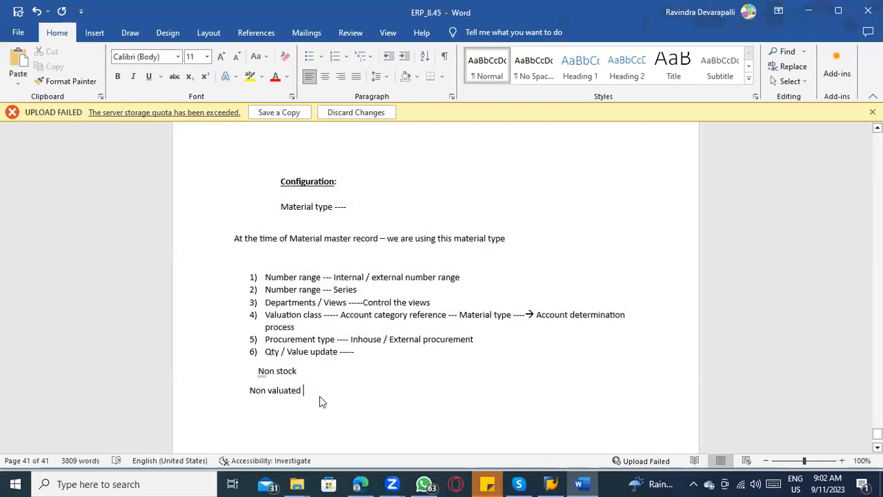
Step: Delete the "Non valuated" and "Non stock" lines below item 6
{"action": "key", "text": "BackSpace"}
{"action": "key", "text": "BackSpace"}
{"action": "key", "text": "BackSpace"}
{"action": "key", "text": "BackSpace"}
{"action": "key", "text": "BackSpace"}
{"action": "key", "text": "BackSpace"}
{"action": "key", "text": "BackSpace"}
{"action": "key", "text": "BackSpace"}
{"action": "key", "text": "BackSpace"}
{"action": "key", "text": "BackSpace"}
{"action": "key", "text": "BackSpace"}
{"action": "key", "text": "BackSpace"}
{"action": "key", "text": "BackSpace"}
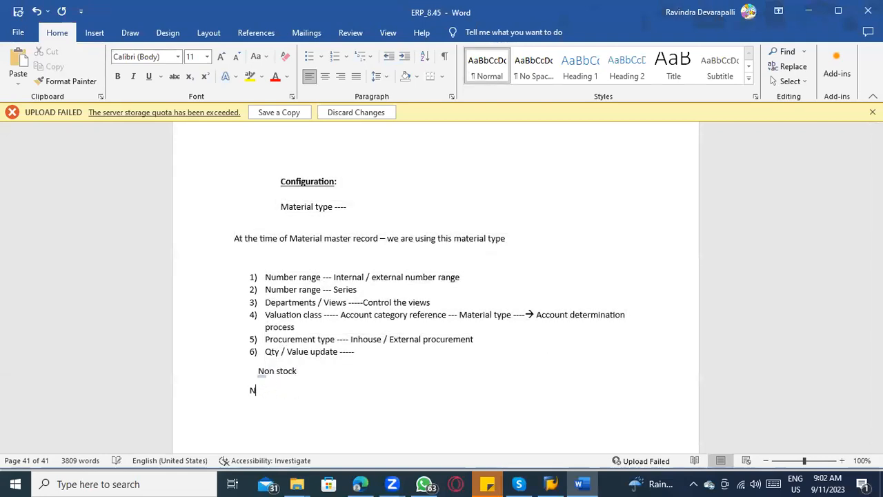
{"action": "key", "text": "BackSpace"}
{"action": "key", "text": "BackSpace"}
{"action": "key", "text": "BackSpace"}
{"action": "key", "text": "BackSpace"}
{"action": "key", "text": "BackSpace"}
{"action": "key", "text": "BackSpace"}
{"action": "key", "text": "BackSpace"}
{"action": "key", "text": "BackSpace"}
{"action": "key", "text": "BackSpace"}
{"action": "key", "text": "BackSpace"}
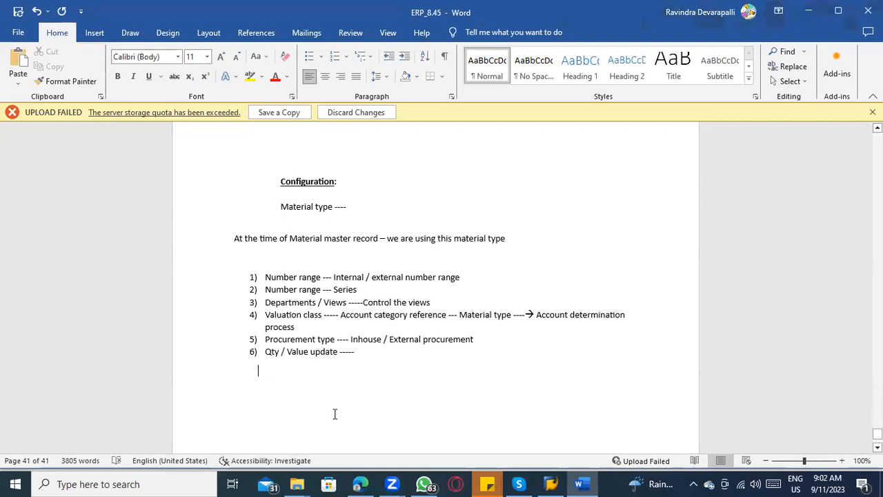
Step: Switch to SAP Logon, open the ECC EHP8 Latest connection and log on to client 800 with the user name and account password
{"action": "scroll", "coordinate": [330, 393], "scroll_direction": "down", "scroll_amount": 1}
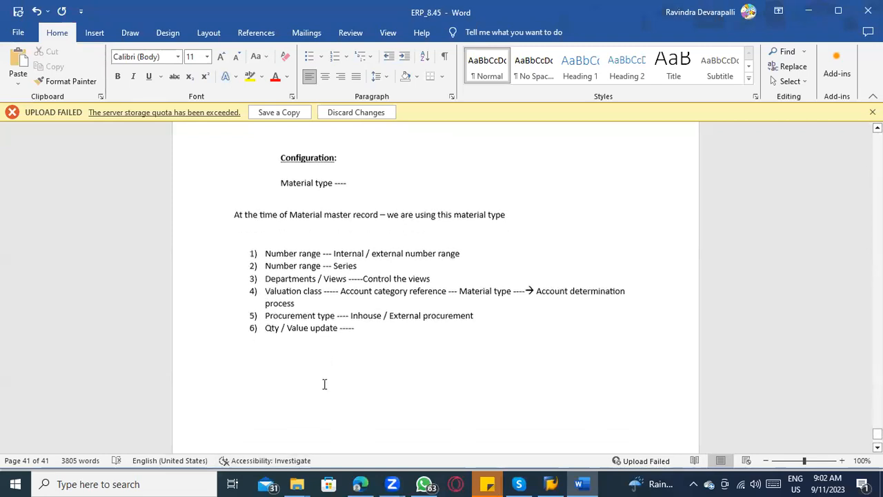
{"action": "left_click", "coordinate": [555, 484]}
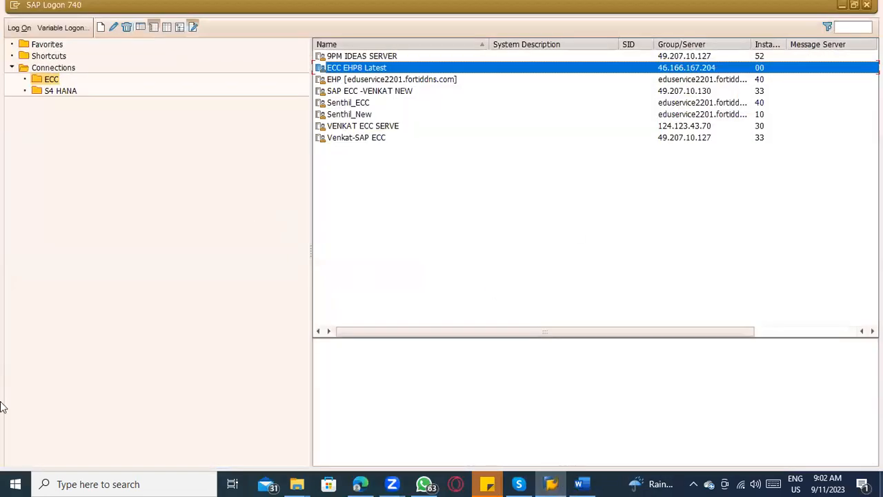
{"action": "double_click", "coordinate": [385, 67]}
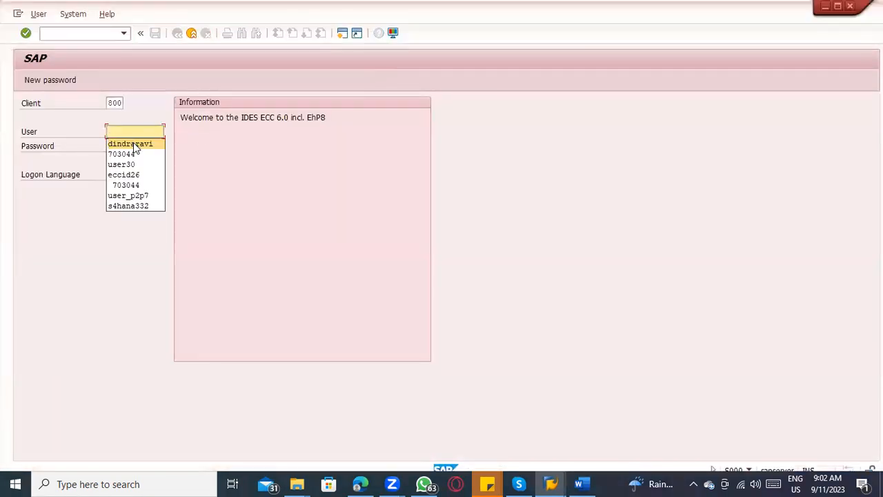
{"action": "left_click", "coordinate": [135, 145]}
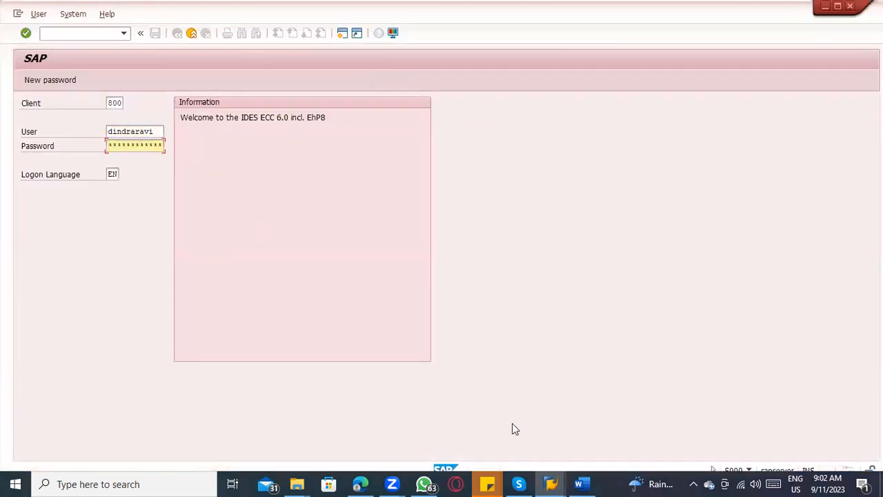
{"action": "key", "text": "Return"}
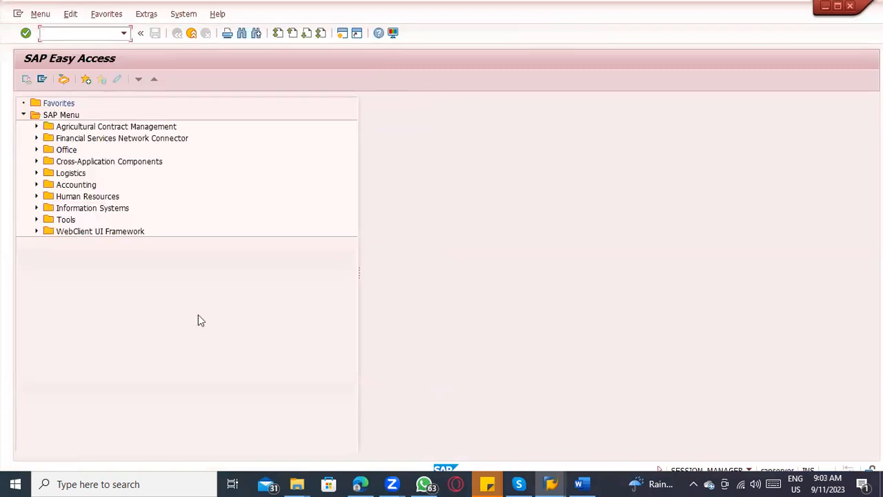
Step: Switch back to the ERP_8.45 Word document and add the line "OMS2 – T-code" below the numbered list
{"action": "key", "text": "alt+Tab"}
{"action": "key", "text": "Tab"}
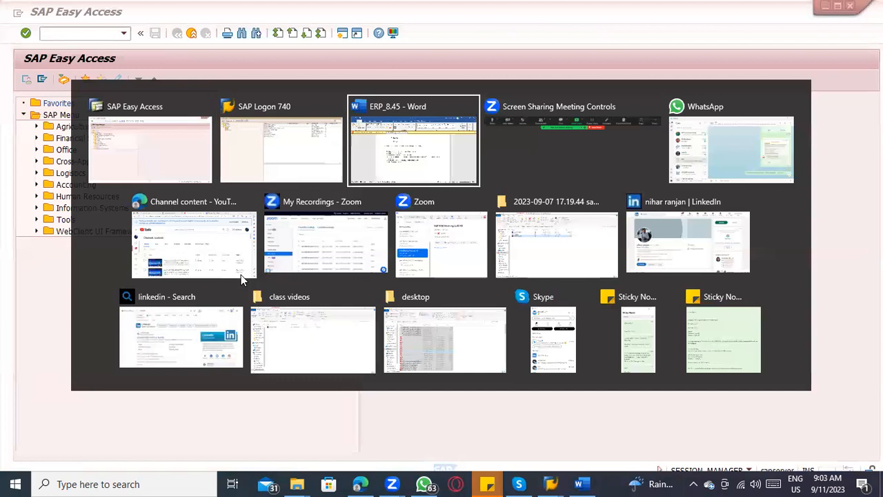
{"action": "key", "text": "Return"}
{"action": "type", "text": "OMS2 - T"}
{"action": "type", "text": "-cdoe"}
{"action": "key", "text": "BackSpace"}
{"action": "key", "text": "BackSpace"}
{"action": "key", "text": "BackSpace"}
{"action": "type", "text": "ode"}
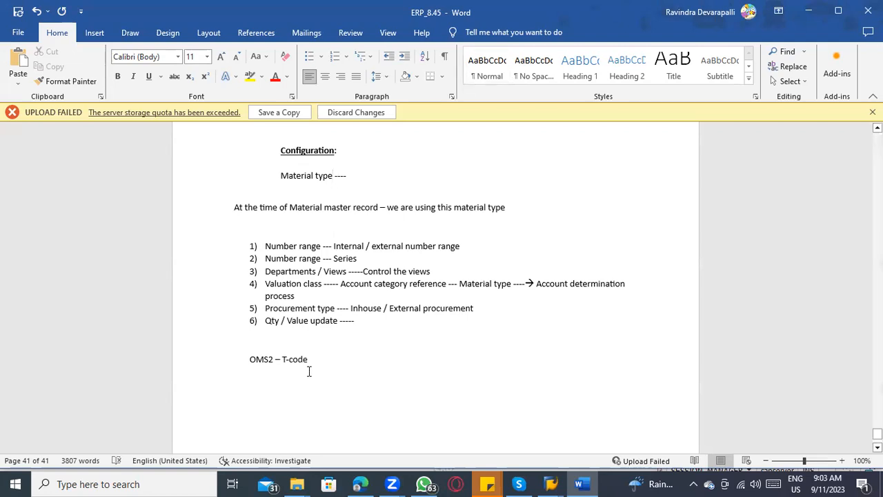
Step: Switch to SAP Easy Access, run transaction SPRO and open the SAP Reference IMG
{"action": "key", "text": "alt+Tab"}
{"action": "type", "text": "spro"}
{"action": "key", "text": "Return"}
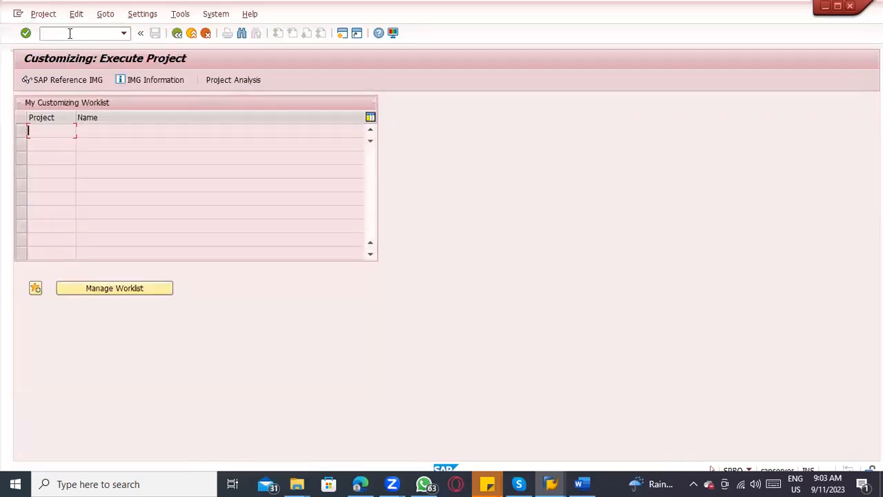
{"action": "left_click", "coordinate": [74, 79]}
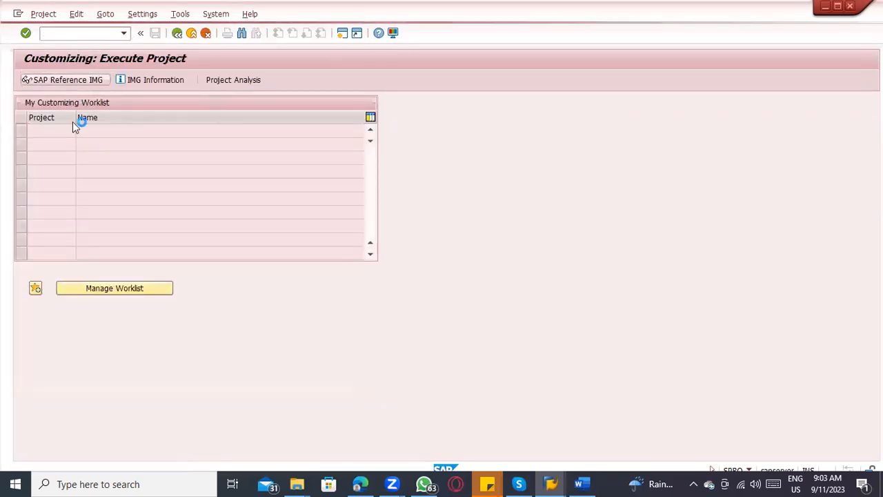
Step: Expand Logistics - General, Material Master, Basic Settings and Material Types in the IMG, and run Define Attributes of Material Types
{"action": "scroll", "coordinate": [52, 369], "scroll_direction": "down", "scroll_amount": 2}
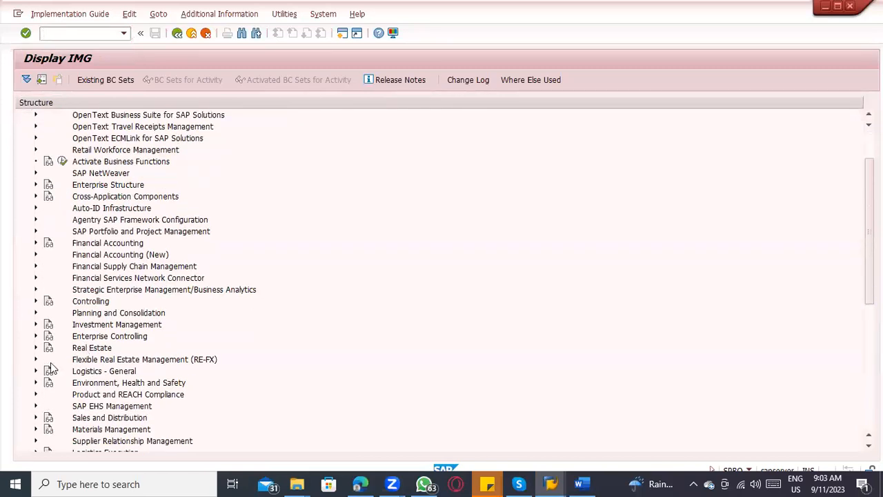
{"action": "scroll", "coordinate": [42, 366], "scroll_direction": "down", "scroll_amount": 1}
{"action": "left_click", "coordinate": [34, 336]}
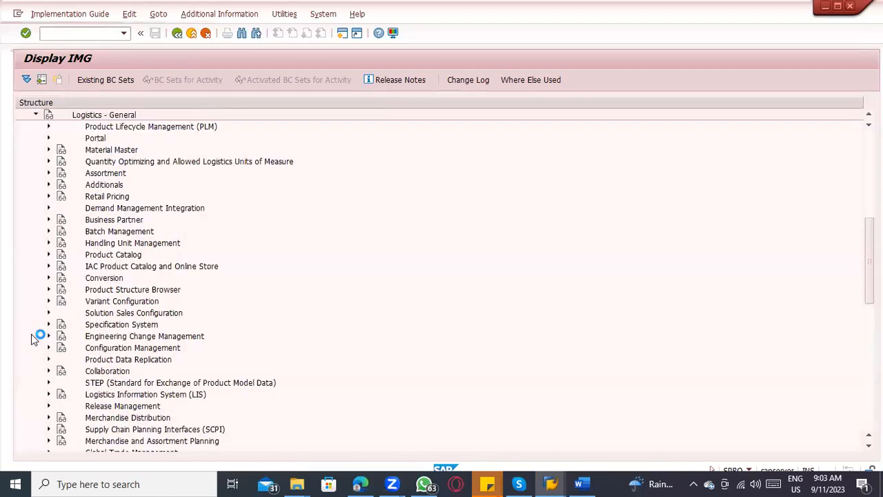
{"action": "left_click", "coordinate": [48, 150]}
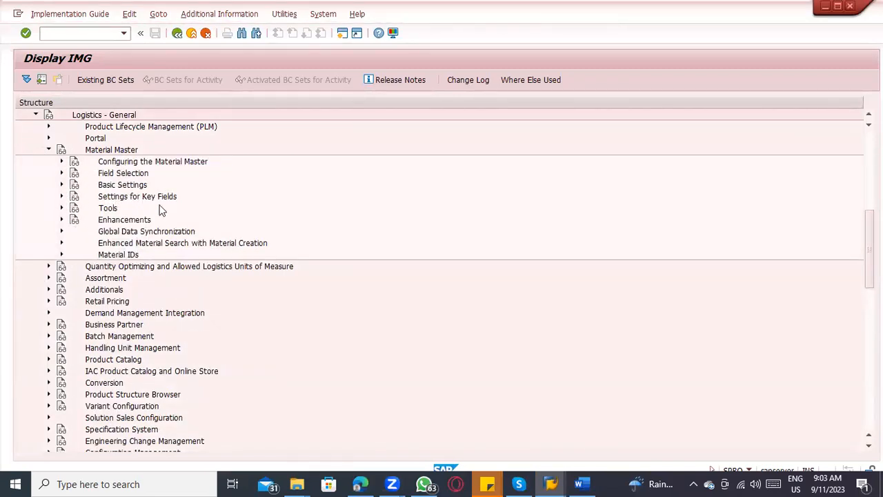
{"action": "left_click", "coordinate": [61, 196]}
{"action": "left_click", "coordinate": [61, 185]}
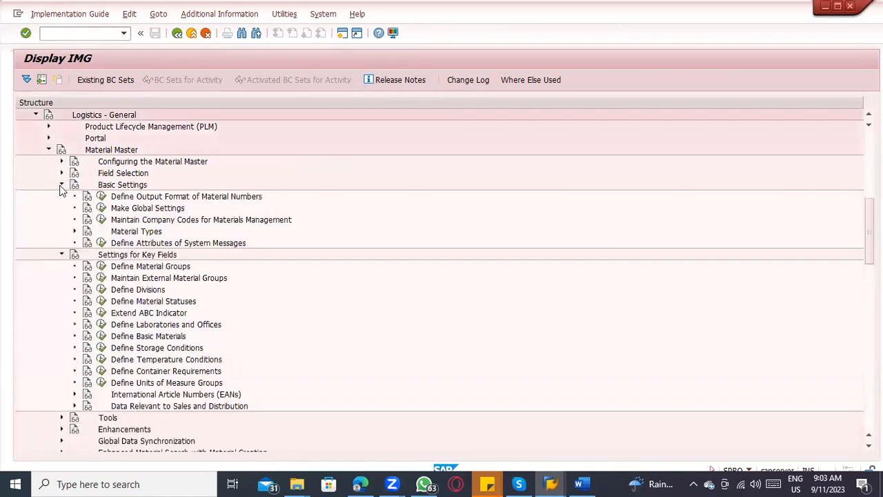
{"action": "left_click", "coordinate": [113, 185]}
{"action": "left_click", "coordinate": [74, 232]}
{"action": "left_click", "coordinate": [186, 245]}
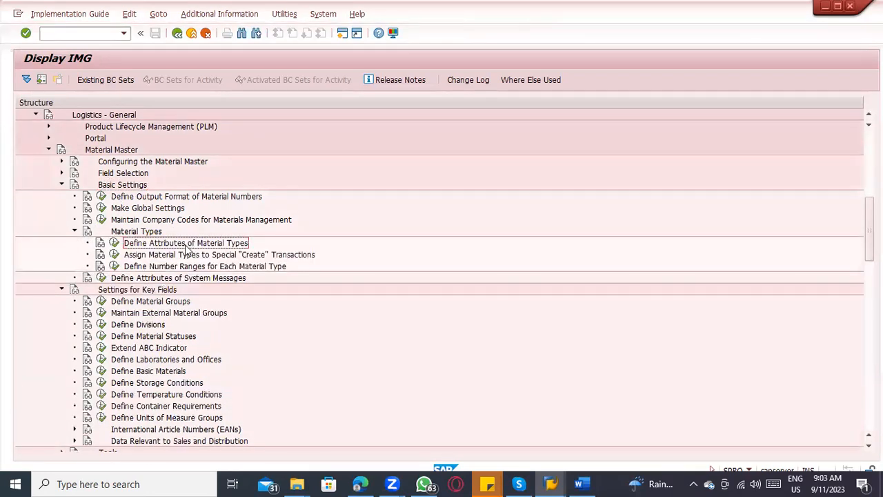
{"action": "left_click", "coordinate": [114, 243]}
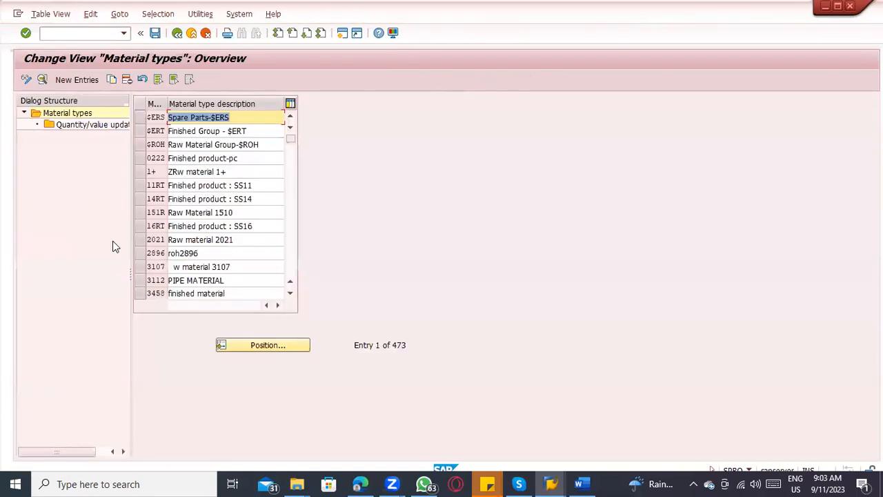
Step: Check the current transaction in the session details, and open transaction OMS2 in a separate session with the locked data displayed
{"action": "left_click", "coordinate": [749, 469]}
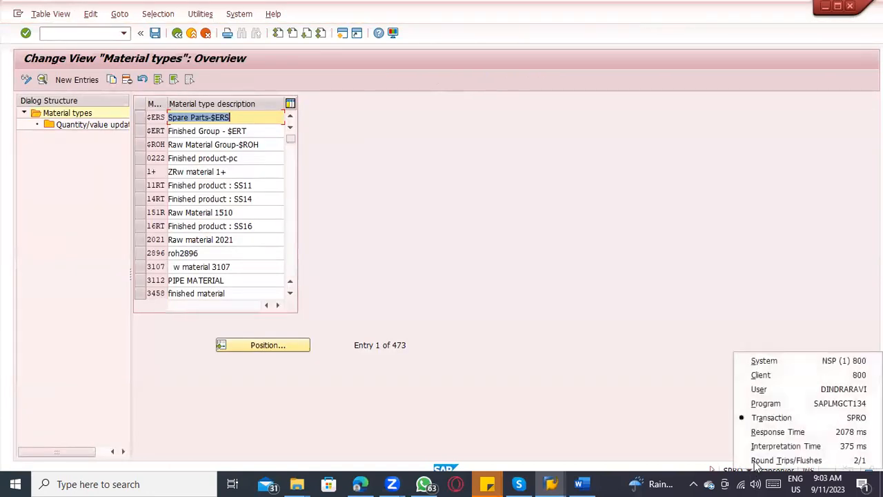
{"action": "left_click", "coordinate": [445, 307]}
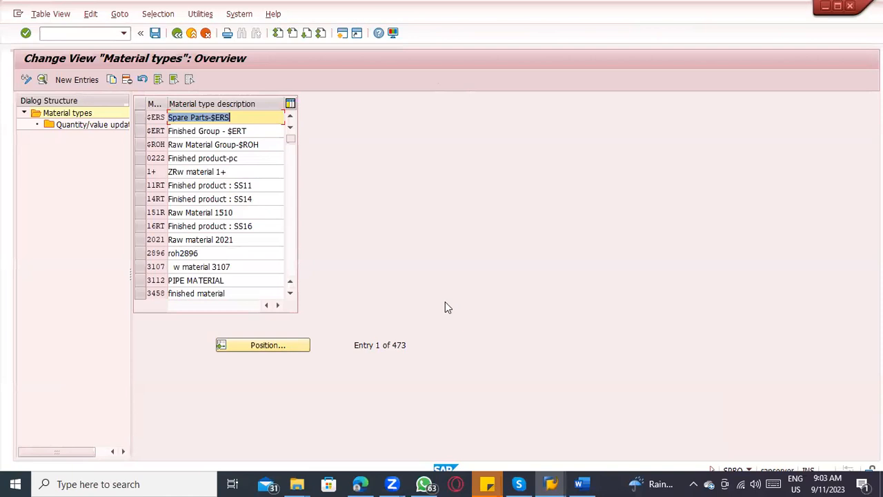
{"action": "left_click", "coordinate": [101, 33]}
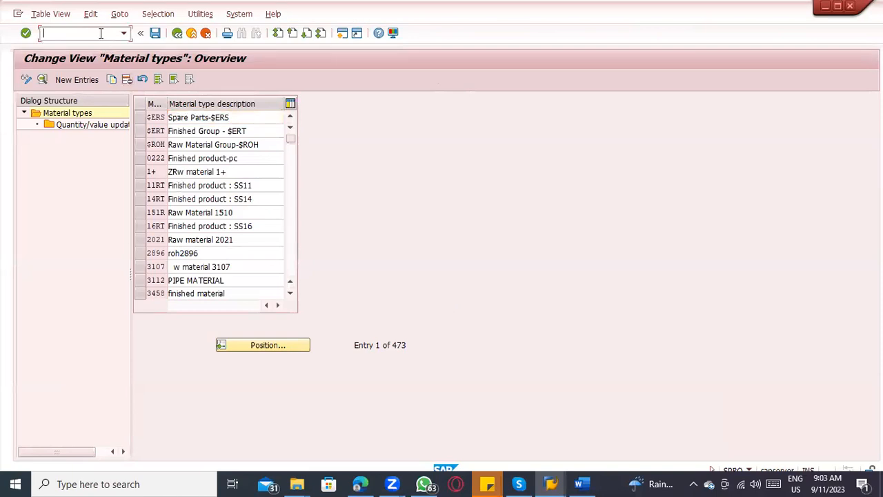
{"action": "type", "text": "/noms"}
{"action": "key", "text": "Return"}
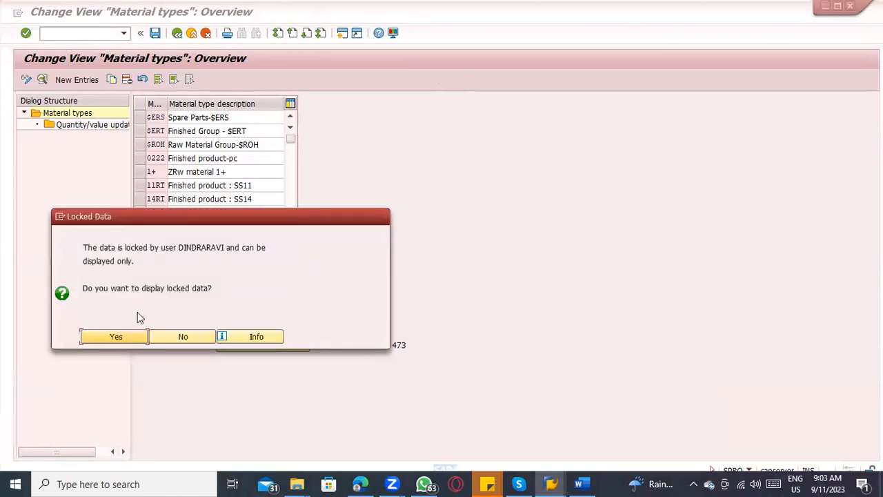
{"action": "left_click", "coordinate": [115, 337]}
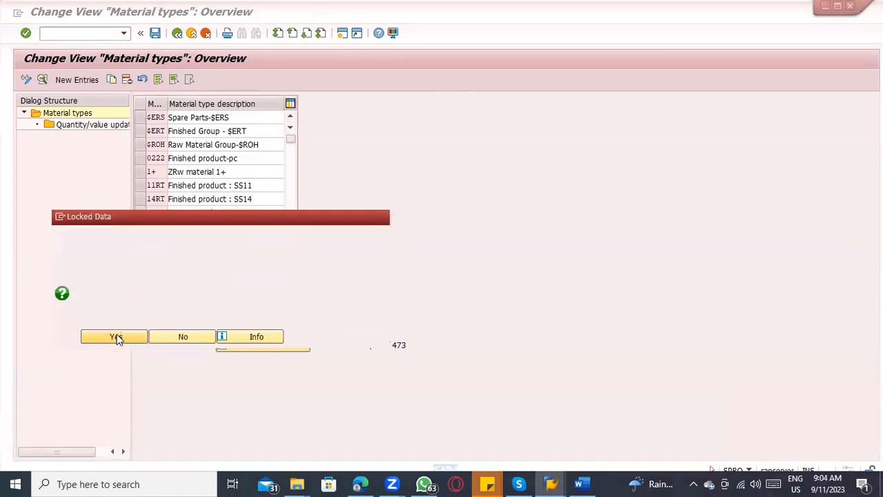
{"action": "key", "text": "ctrl+F1"}
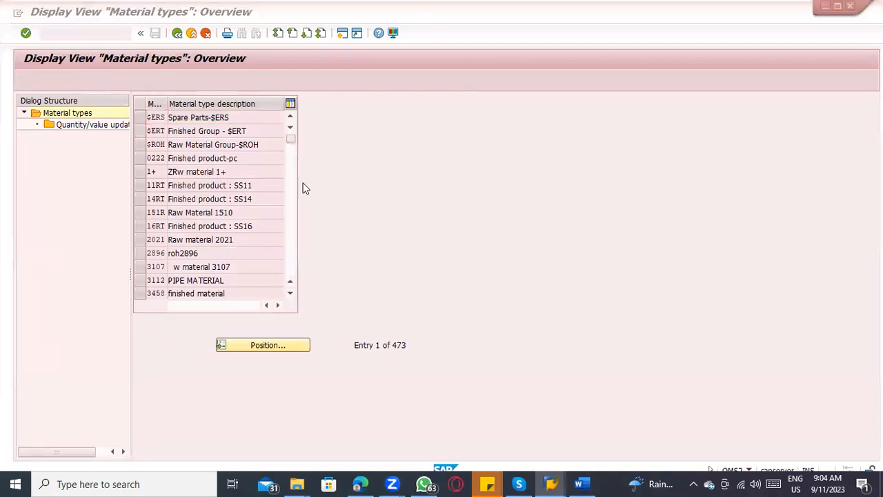
Step: Exit the OMS2 display session and return to the material types overview opened from SPRO
{"action": "key", "text": "alt+Tab"}
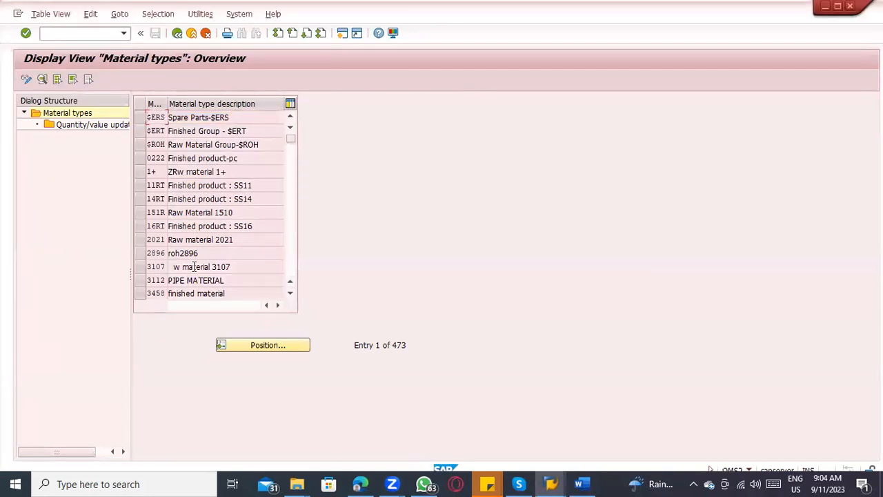
{"action": "left_click", "coordinate": [206, 34]}
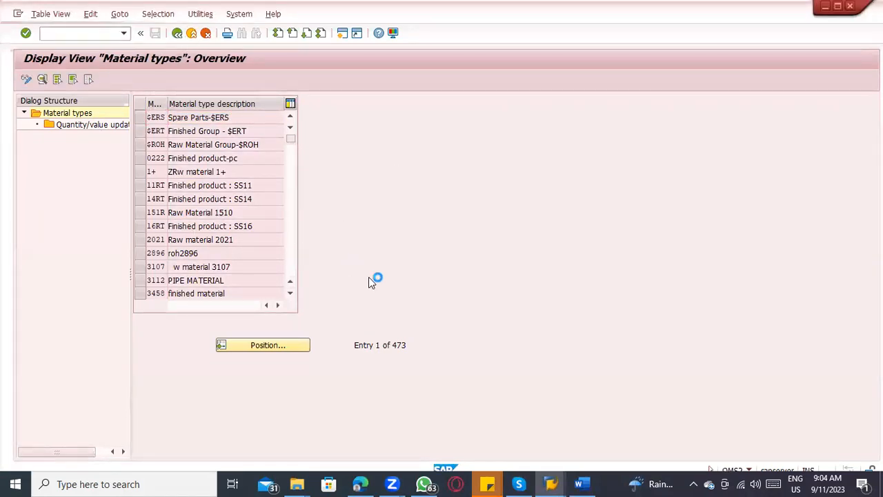
{"action": "key", "text": "alt+Tab"}
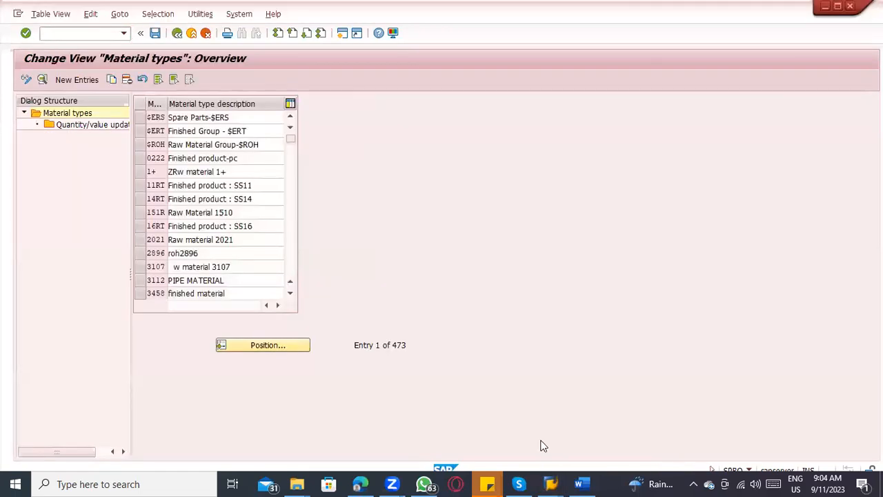
{"action": "key", "text": "alt+Tab"}
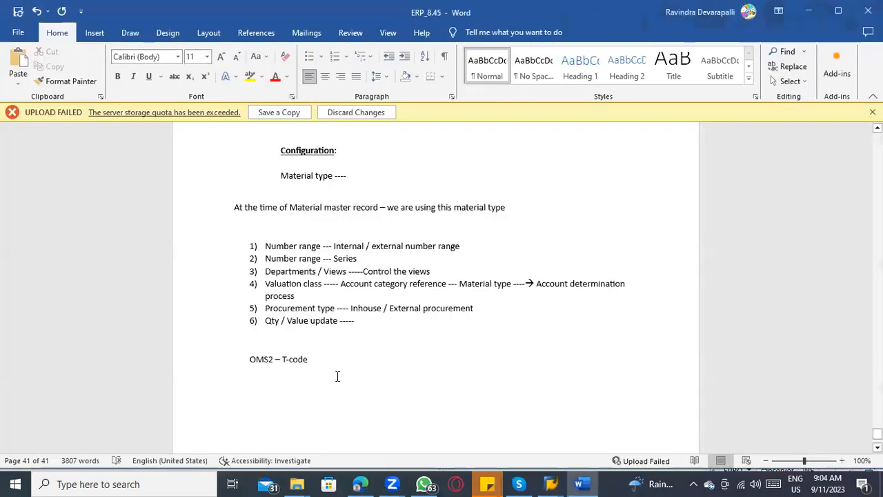
{"action": "key", "text": "alt+Tab"}
Step: Position the material types list on ROH and open the details of the Raw Material entry
{"action": "left_click", "coordinate": [284, 345]}
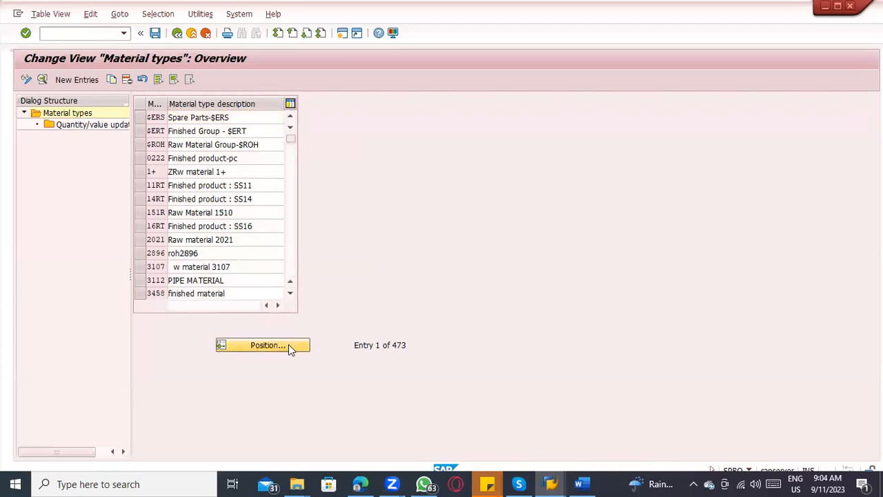
{"action": "type", "text": "ROH"}
{"action": "key", "text": "Return"}
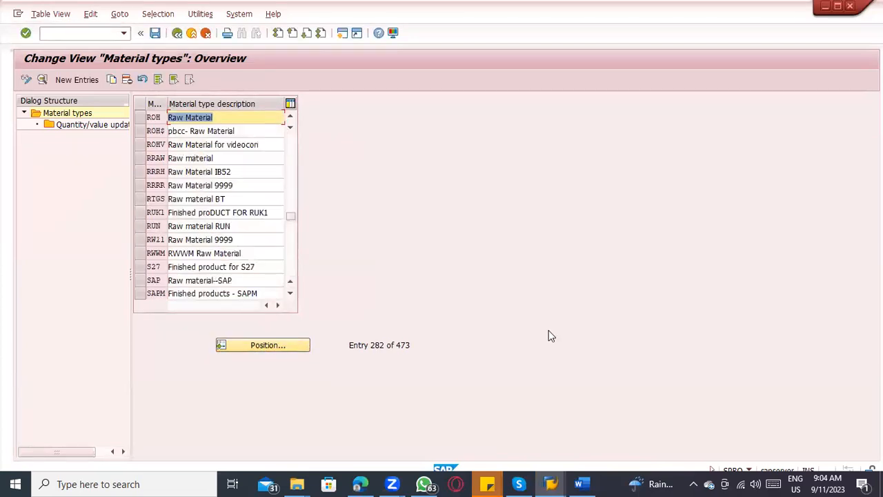
{"action": "left_click", "coordinate": [140, 117]}
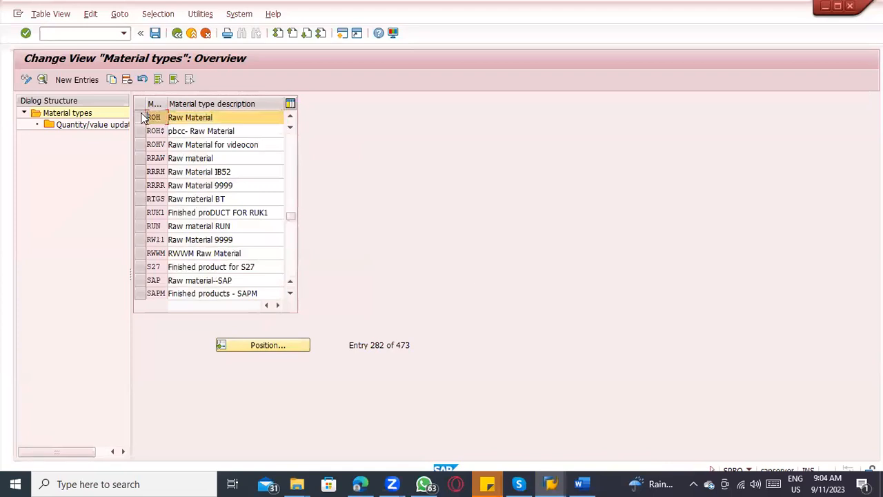
{"action": "left_click", "coordinate": [43, 79]}
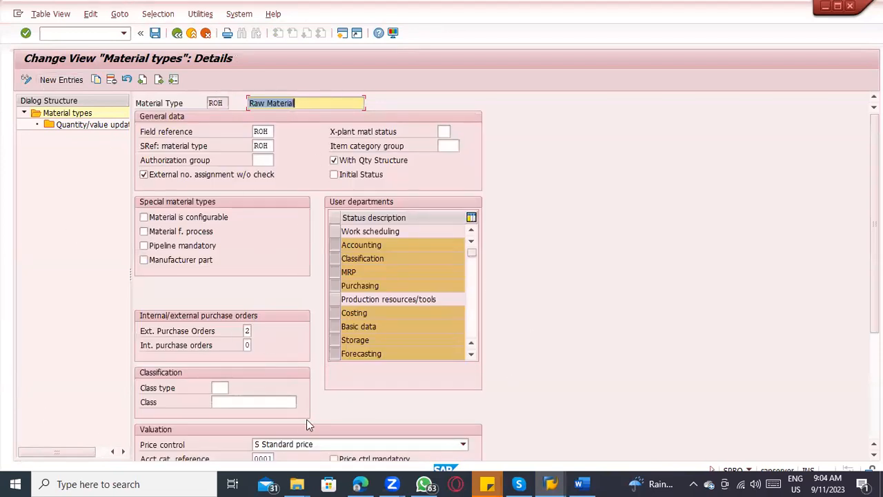
Step: Switch to the ERP_8.45 Word notes and review item 1 on the internal / external number range against the ROH details
{"action": "key", "text": "alt+Tab"}
{"action": "key", "text": "alt+Tab"}
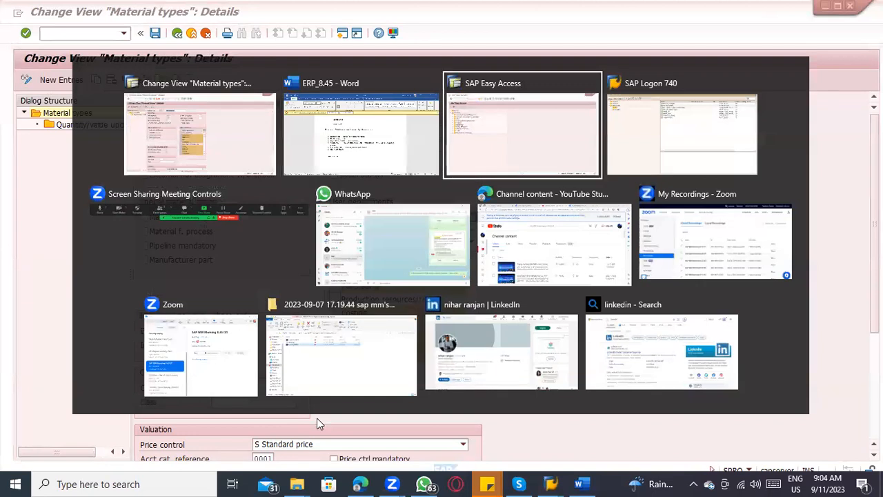
{"action": "key", "text": "alt+shift+Tab"}
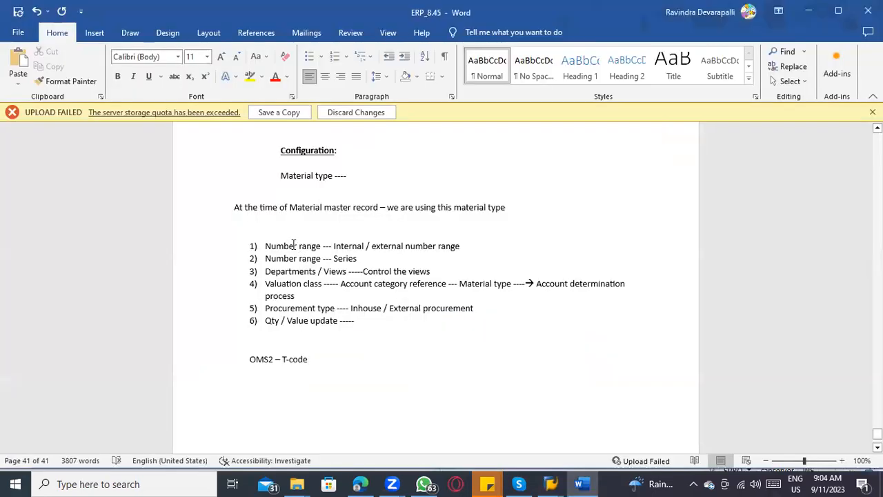
{"action": "left_click_drag", "start_coordinate": [461, 246], "coordinate": [299, 247]}
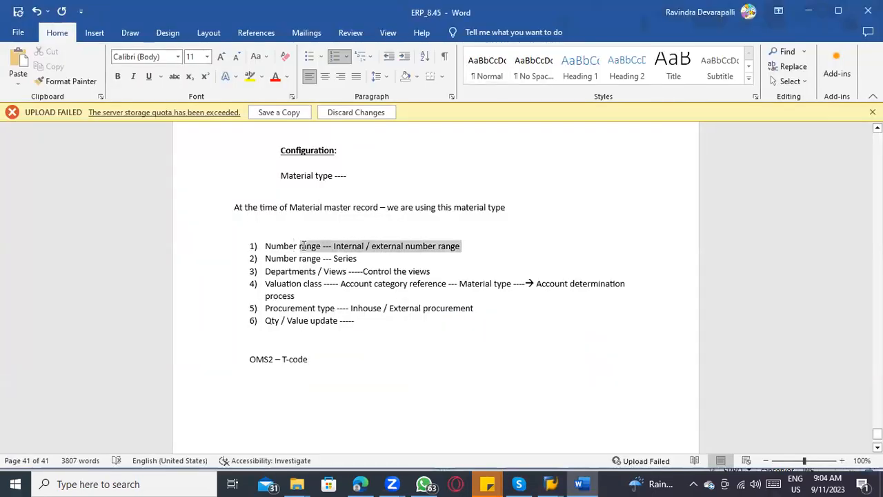
{"action": "key", "text": "alt+Tab"}
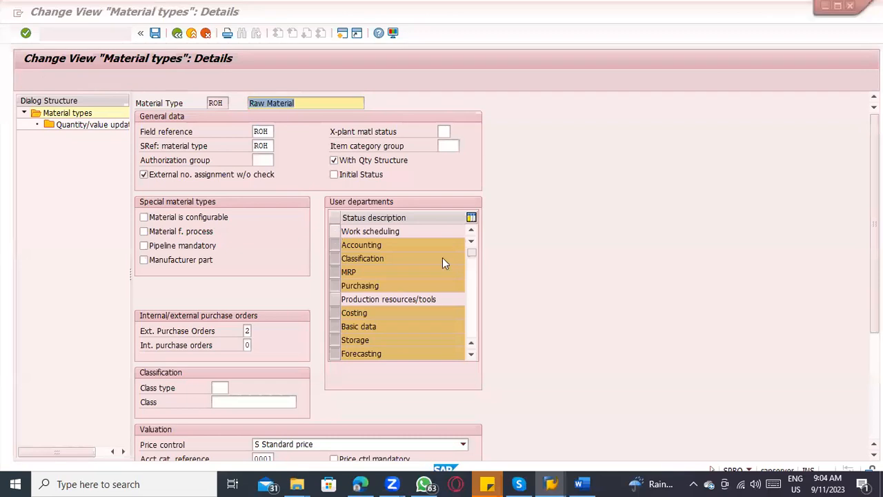
Step: Switch to the Word notes and add the line "MMNR – Material type number range" below "OMS2 – T-code"
{"action": "key", "text": "alt+Tab"}
{"action": "scroll", "coordinate": [258, 310], "scroll_direction": "down", "scroll_amount": 2}
{"action": "left_click", "coordinate": [262, 310]}
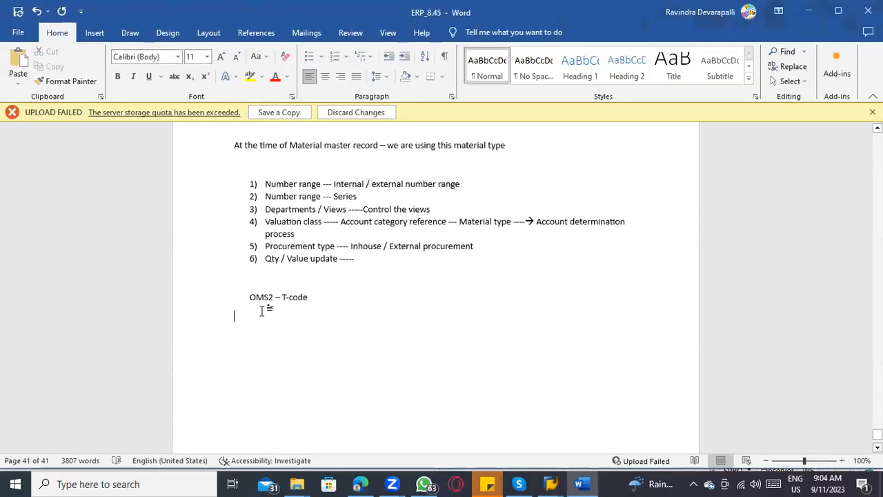
{"action": "type", "text": "MMNR "}
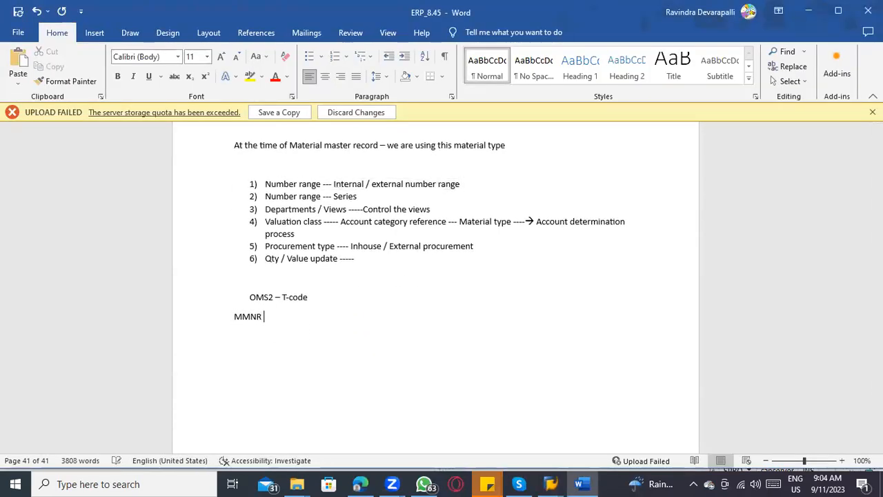
{"action": "type", "text": "- Mater"}
{"action": "type", "text": "ilal"}
{"action": "key", "text": "BackSpace"}
{"action": "key", "text": "BackSpace"}
{"action": "key", "text": "BackSpace"}
{"action": "key", "text": "BackSpace"}
{"action": "type", "text": "al type number range"}
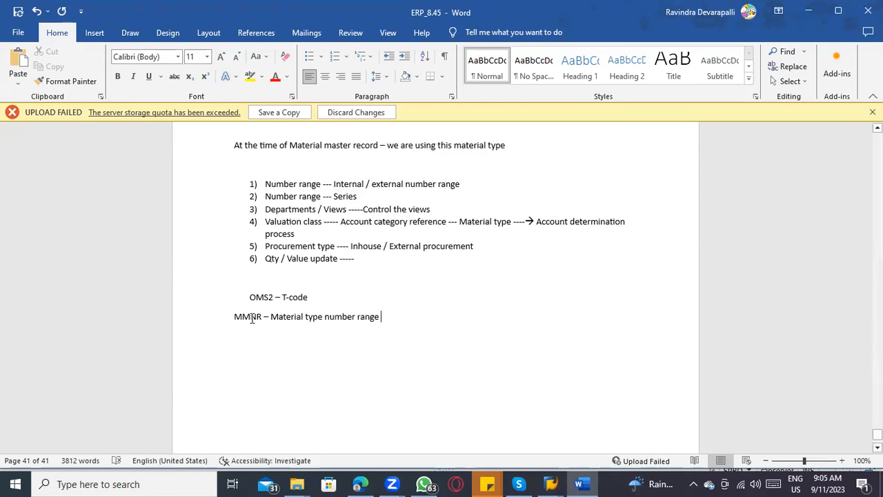
Step: Return to the IMG in SAP, run Define Number Ranges for Each Material Type and check its transaction code
{"action": "key", "text": "alt+Tab"}
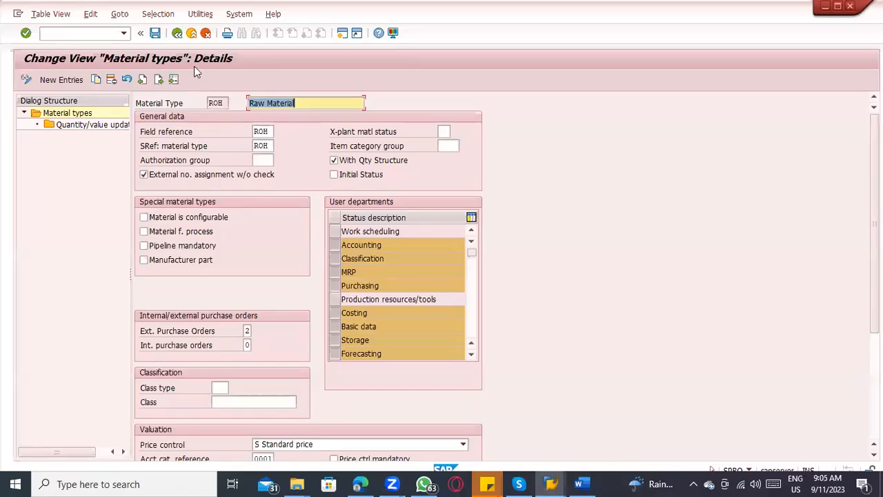
{"action": "left_click", "coordinate": [177, 35]}
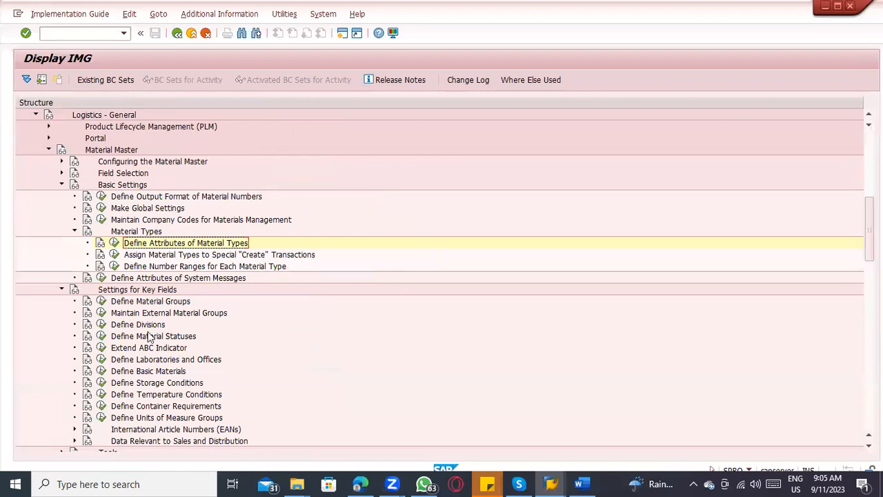
{"action": "left_click", "coordinate": [156, 266]}
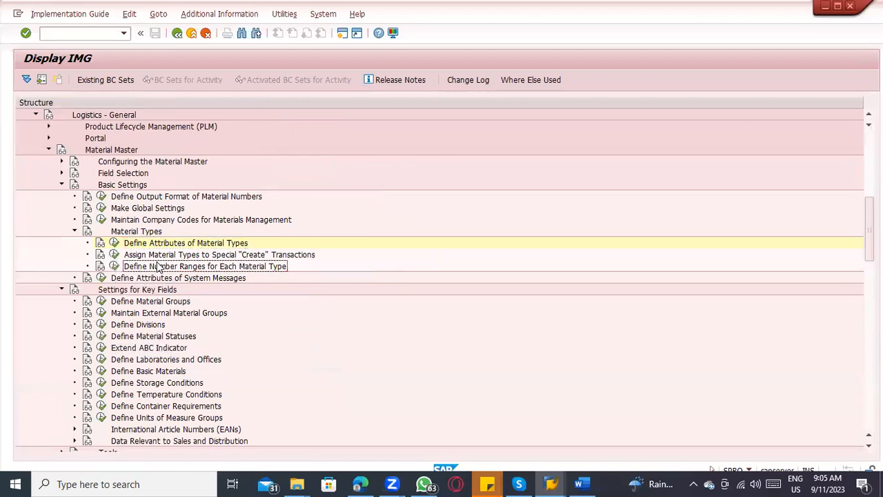
{"action": "left_click", "coordinate": [115, 266]}
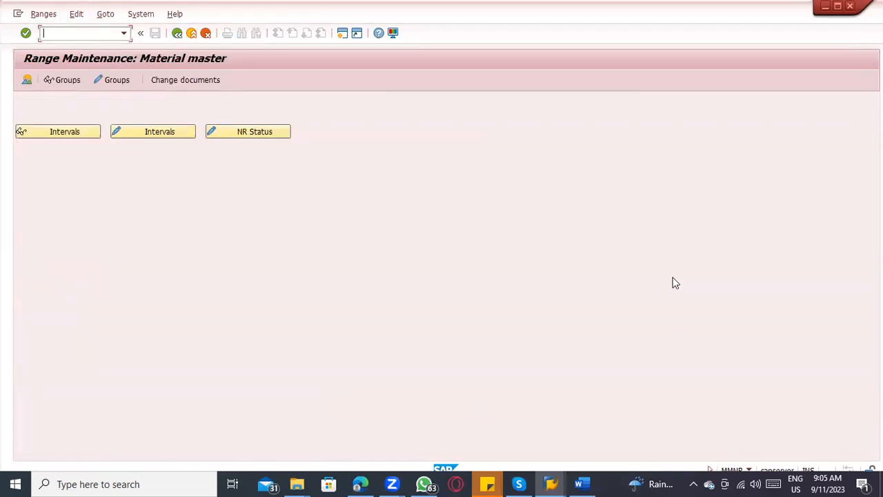
{"action": "left_click", "coordinate": [751, 469]}
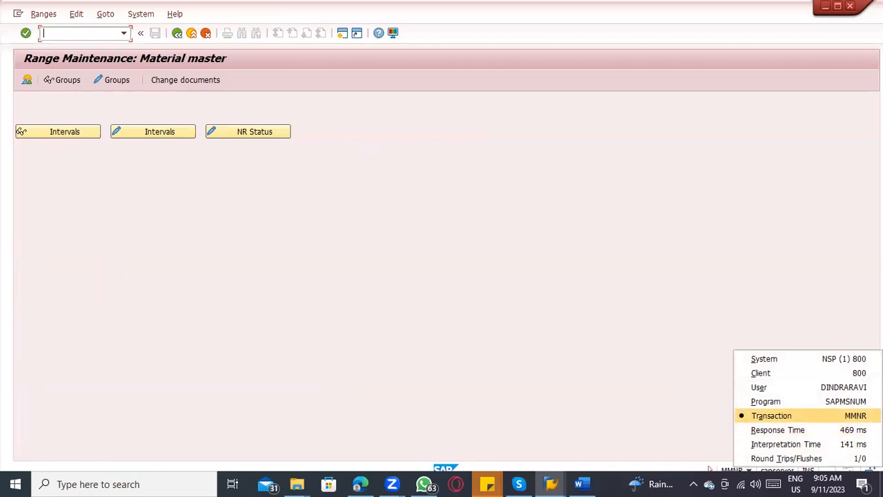
{"action": "left_click", "coordinate": [586, 290]}
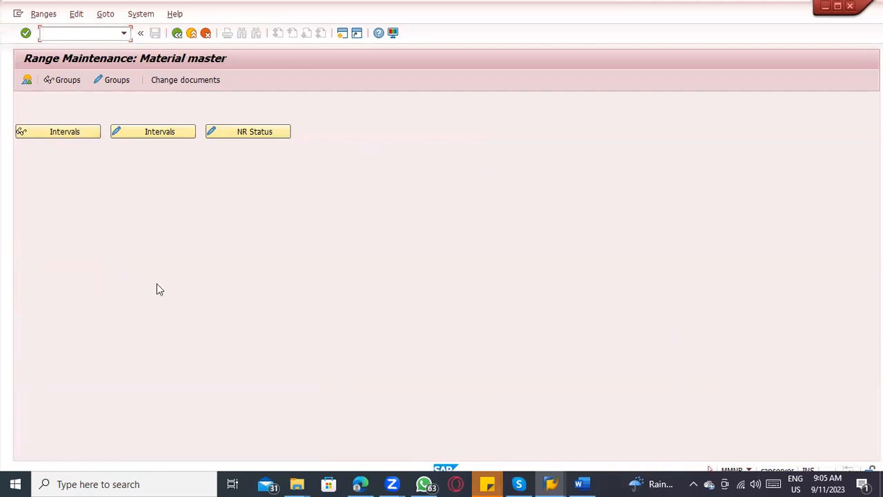
Step: Open the group overview of the material master number ranges and look through it to the All Material Types group
{"action": "left_click", "coordinate": [26, 79]}
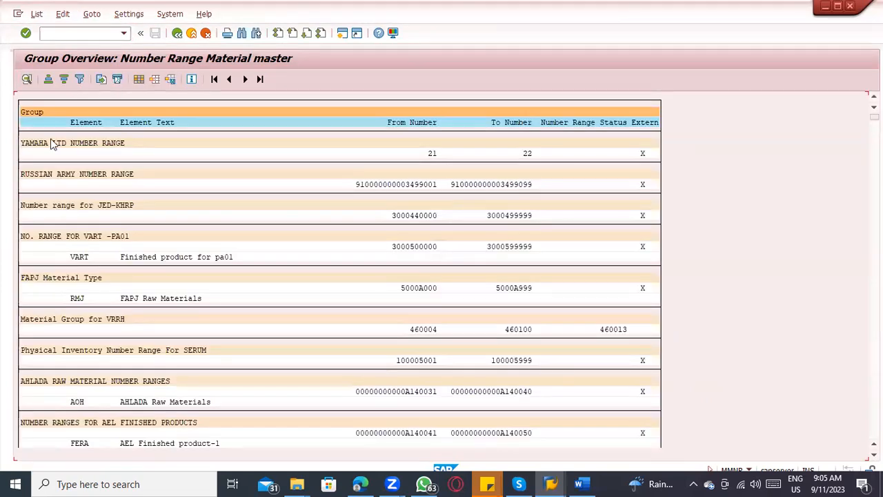
{"action": "left_click", "coordinate": [114, 299]}
{"action": "left_click", "coordinate": [874, 297]}
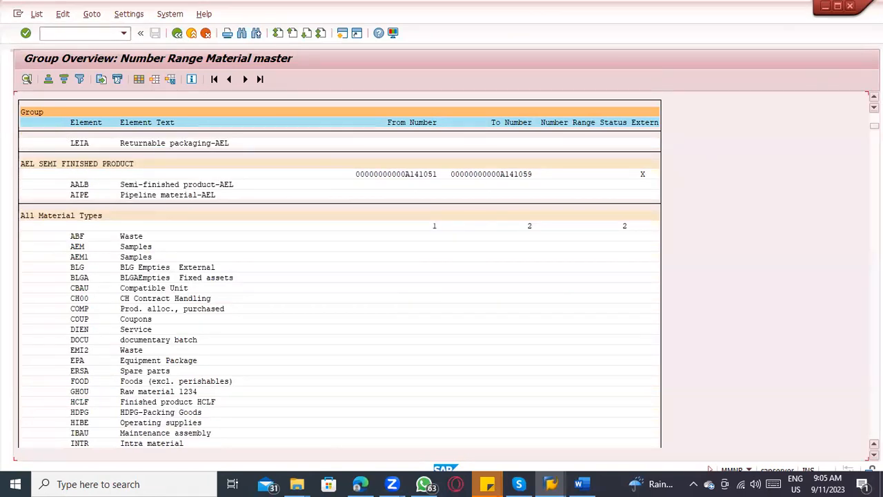
Step: Examine the remaining group overview, comparing the Flop group's from and to numbers with its number range status, and close the overview
{"action": "left_click", "coordinate": [874, 297]}
{"action": "left_click", "coordinate": [874, 297]}
{"action": "left_click", "coordinate": [874, 296]}
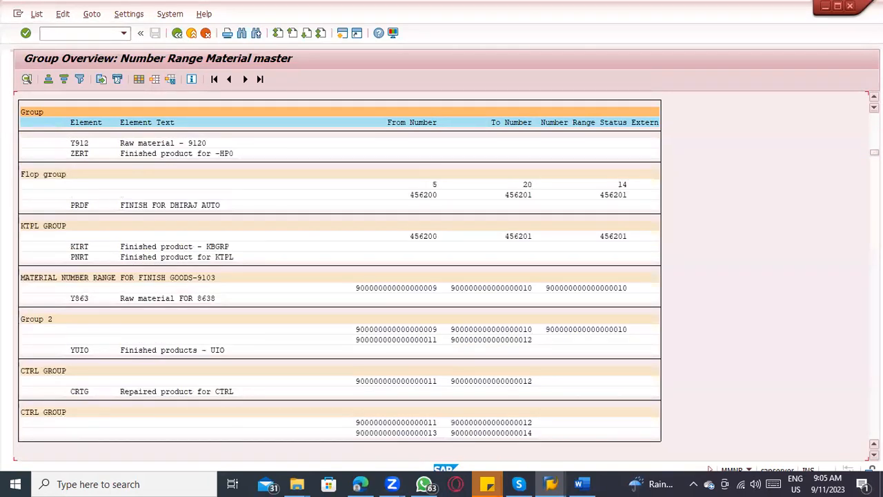
{"action": "left_click", "coordinate": [414, 196]}
{"action": "left_click", "coordinate": [516, 196]}
{"action": "left_click", "coordinate": [611, 186]}
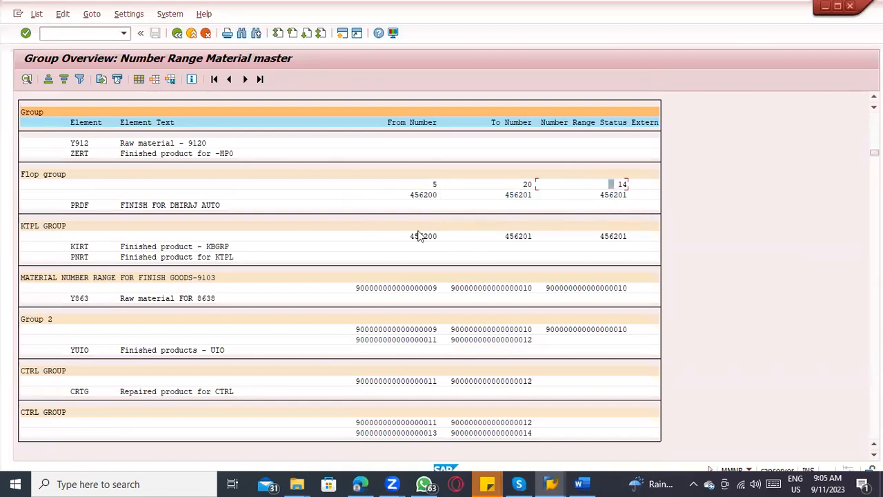
{"action": "left_click", "coordinate": [177, 34]}
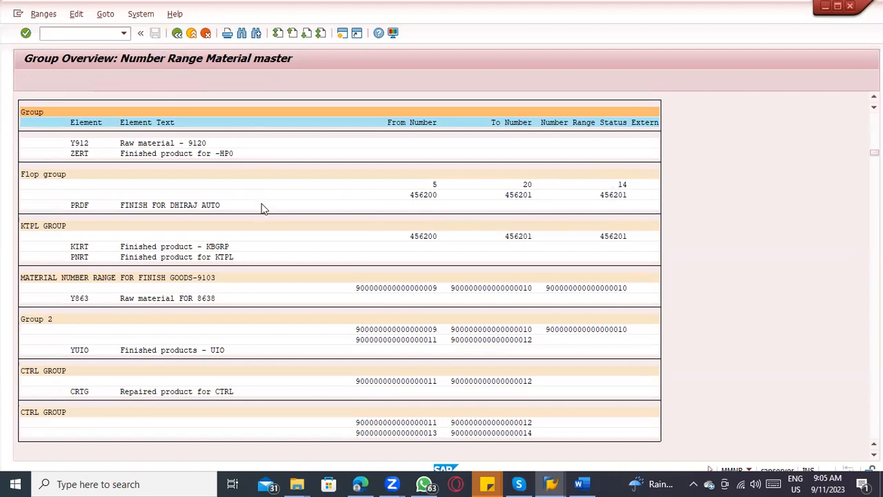
Step: Open group maintenance for the material number ranges and create a new group named "TATC FG Material"
{"action": "left_click", "coordinate": [117, 81]}
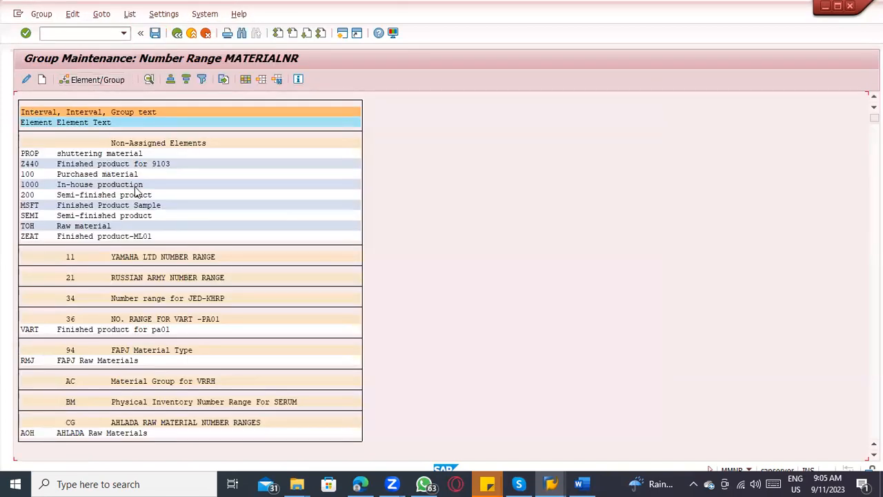
{"action": "left_click", "coordinate": [41, 81]}
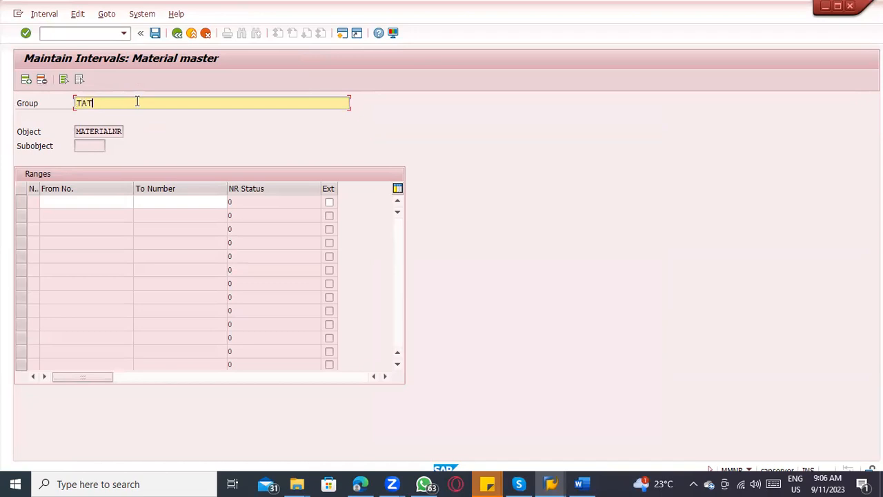
{"action": "type", "text": "Ma"}
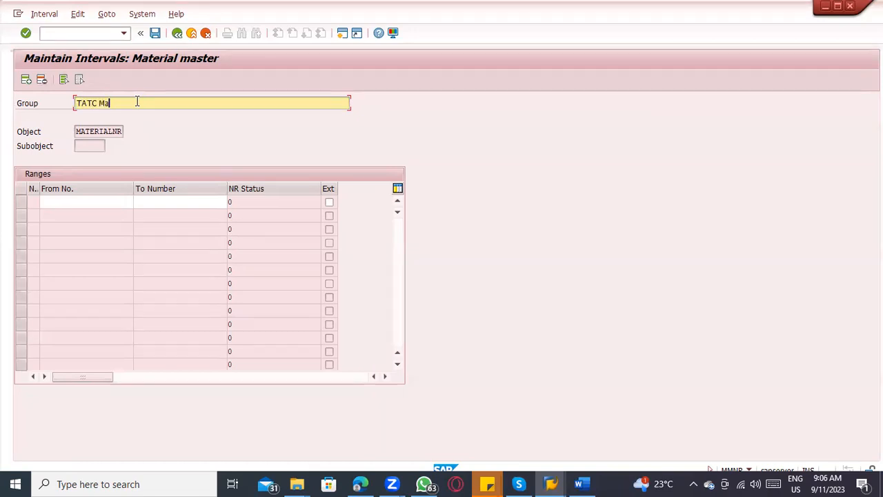
{"action": "key", "text": "BackSpace"}
{"action": "key", "text": "BackSpace"}
{"action": "key", "text": "BackSpace"}
{"action": "type", "text": "FG Material"}
{"action": "left_click_drag", "start_coordinate": [152, 103], "coordinate": [16, 96]}
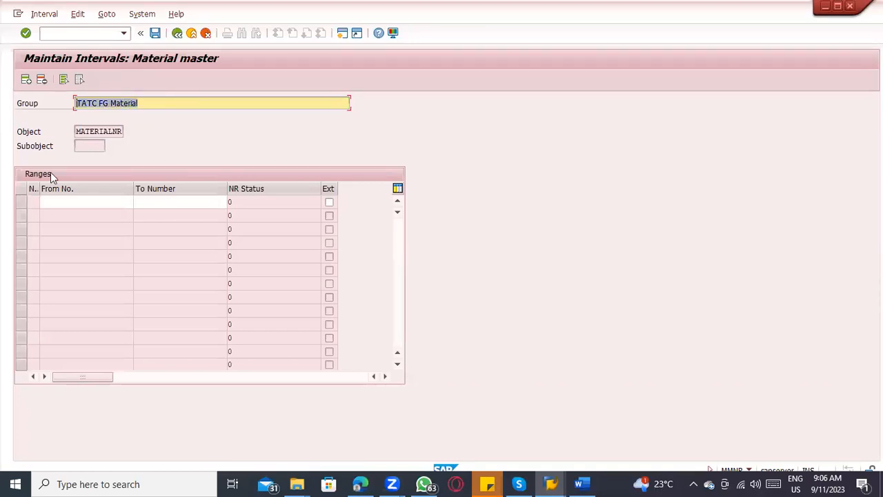
{"action": "left_click", "coordinate": [57, 203]}
{"action": "left_click", "coordinate": [23, 205]}
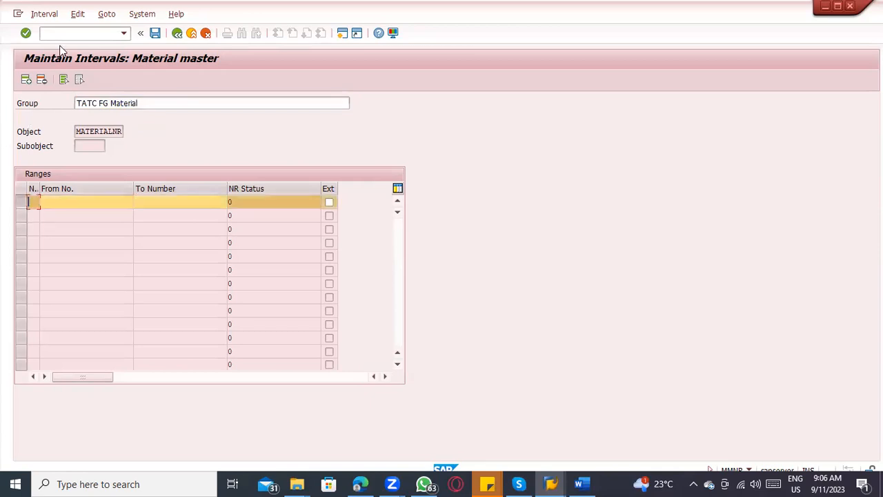
{"action": "left_click", "coordinate": [48, 15]}
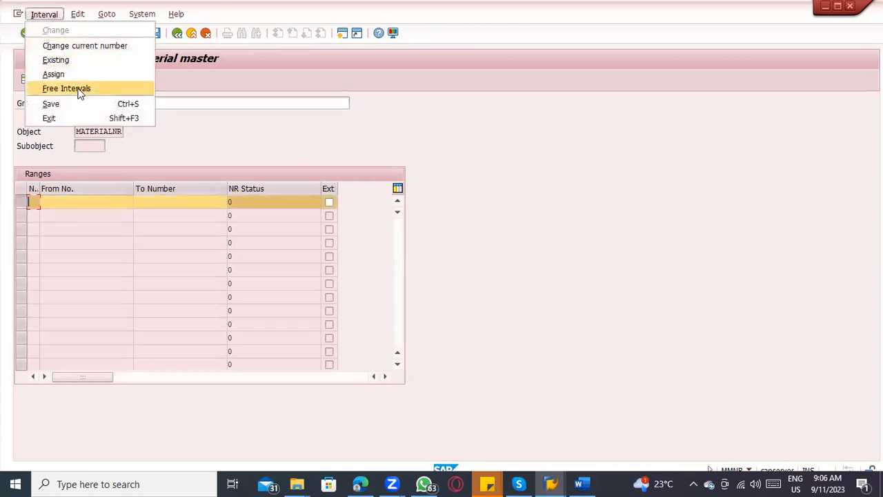
{"action": "left_click", "coordinate": [80, 90]}
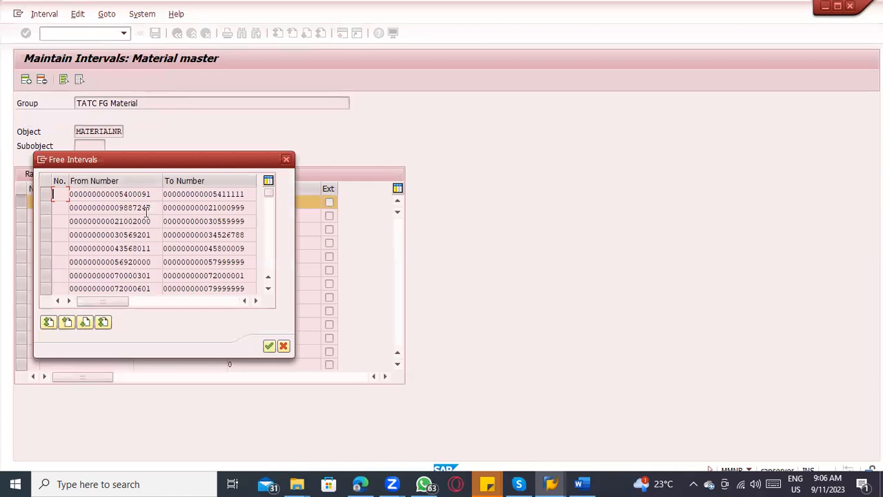
{"action": "scroll", "coordinate": [146, 200], "scroll_direction": "down", "scroll_amount": 10}
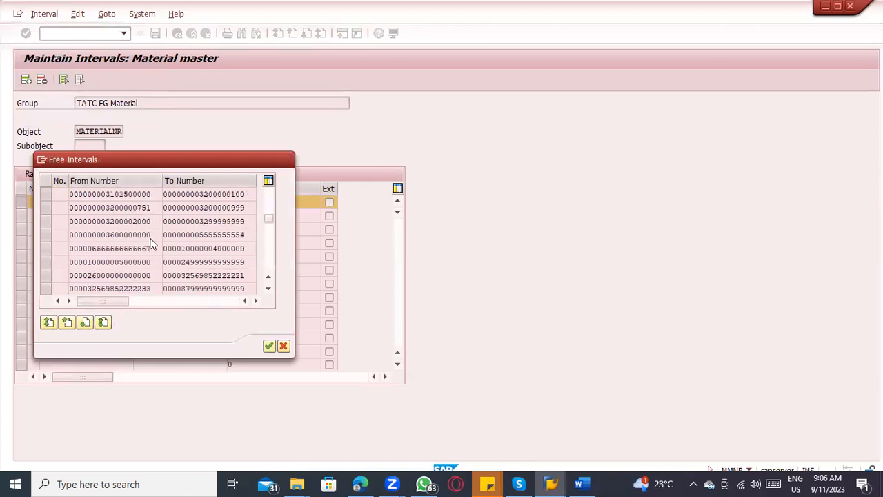
{"action": "scroll", "coordinate": [152, 248], "scroll_direction": "down", "scroll_amount": 10}
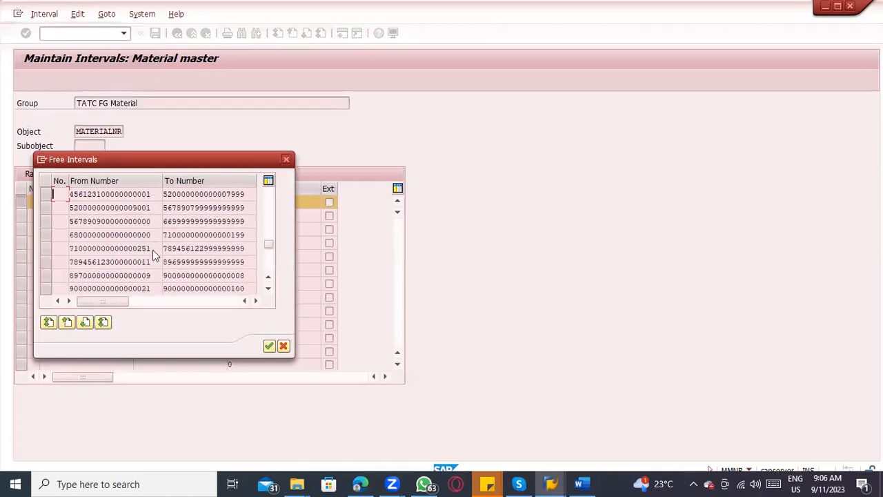
{"action": "scroll", "coordinate": [152, 255], "scroll_direction": "down", "scroll_amount": 3}
{"action": "scroll", "coordinate": [120, 260], "scroll_direction": "up", "scroll_amount": 5}
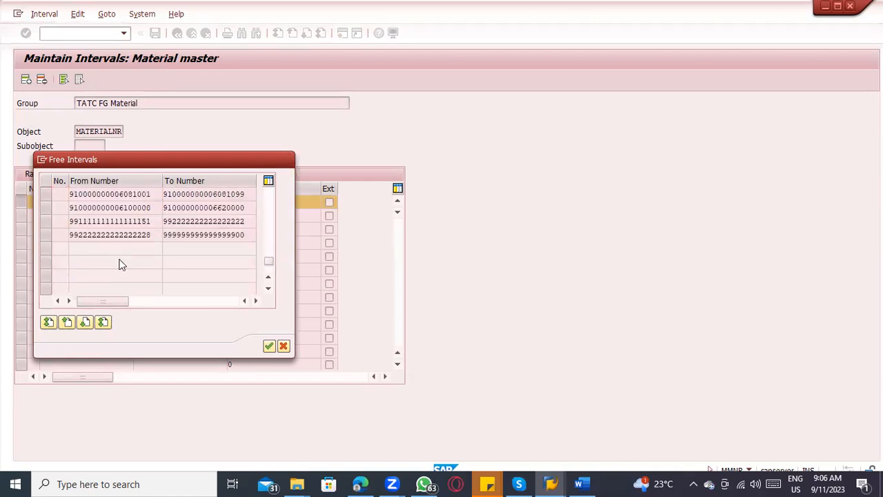
{"action": "scroll", "coordinate": [119, 261], "scroll_direction": "up", "scroll_amount": 10}
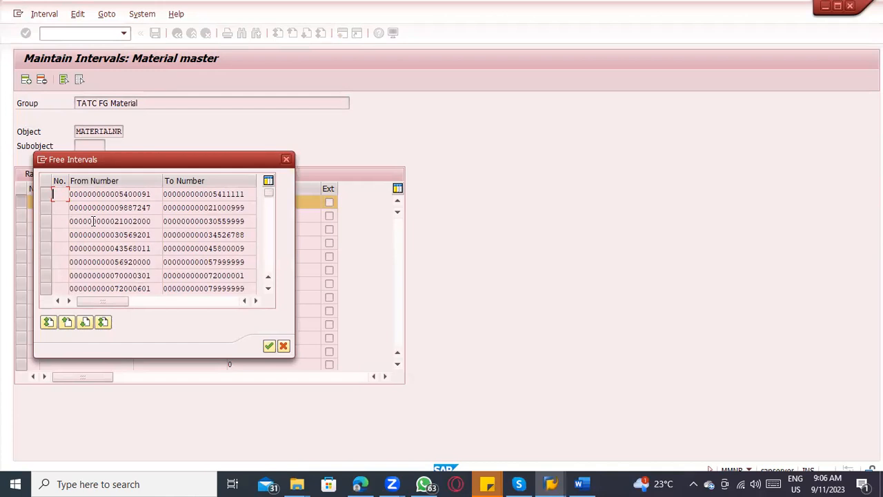
{"action": "left_click", "coordinate": [47, 199]}
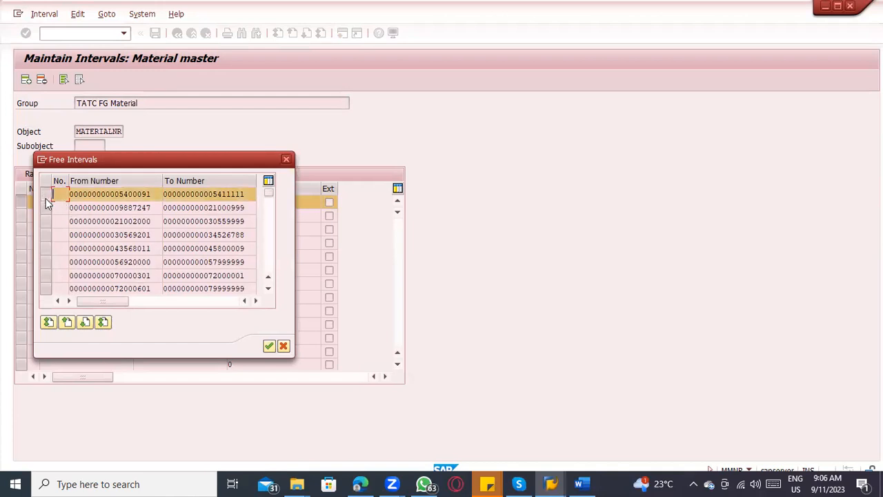
{"action": "left_click", "coordinate": [269, 346]}
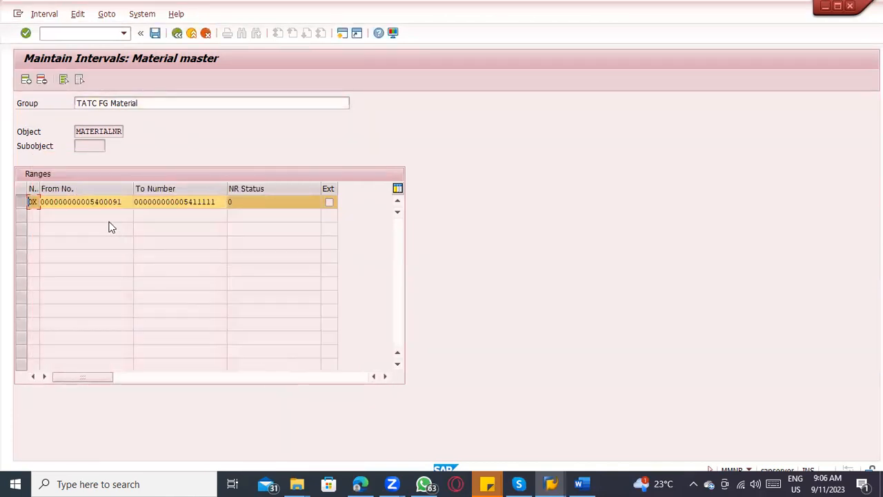
Step: Review the adopted interval's from number, to number and external flag
{"action": "left_click", "coordinate": [23, 200]}
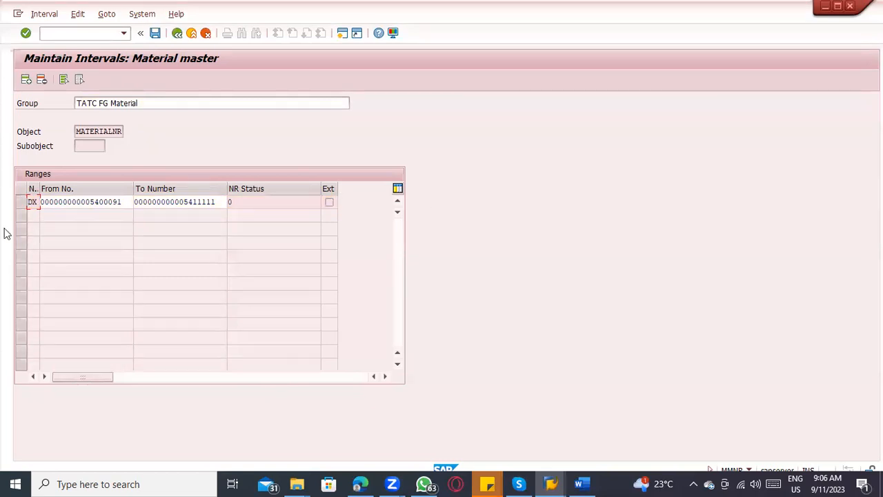
{"action": "left_click", "coordinate": [97, 203]}
{"action": "left_click", "coordinate": [173, 202]}
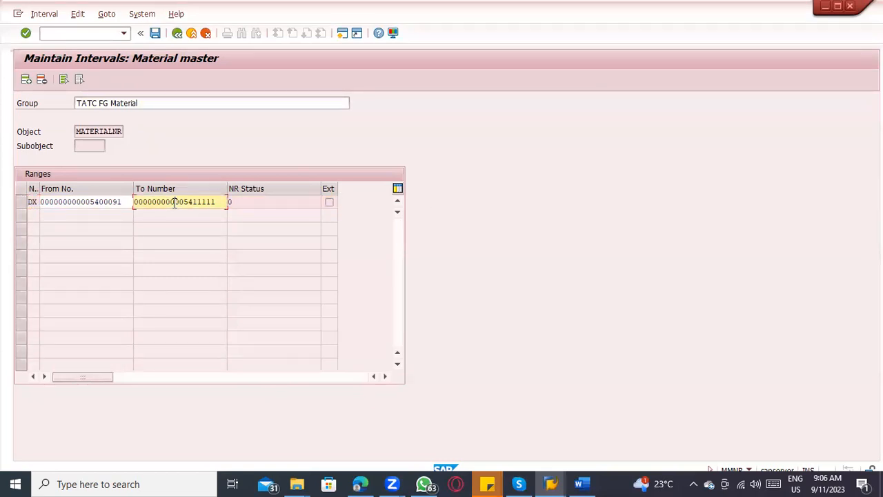
{"action": "left_click", "coordinate": [62, 202]}
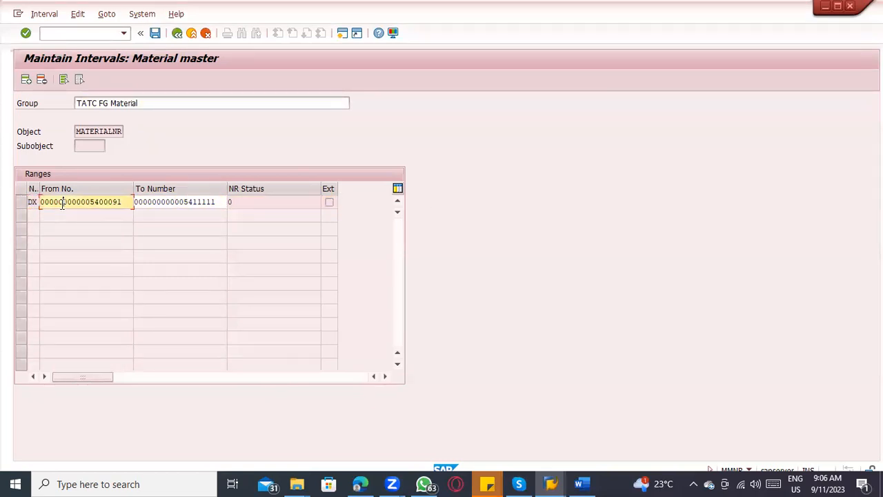
{"action": "left_click", "coordinate": [329, 202]}
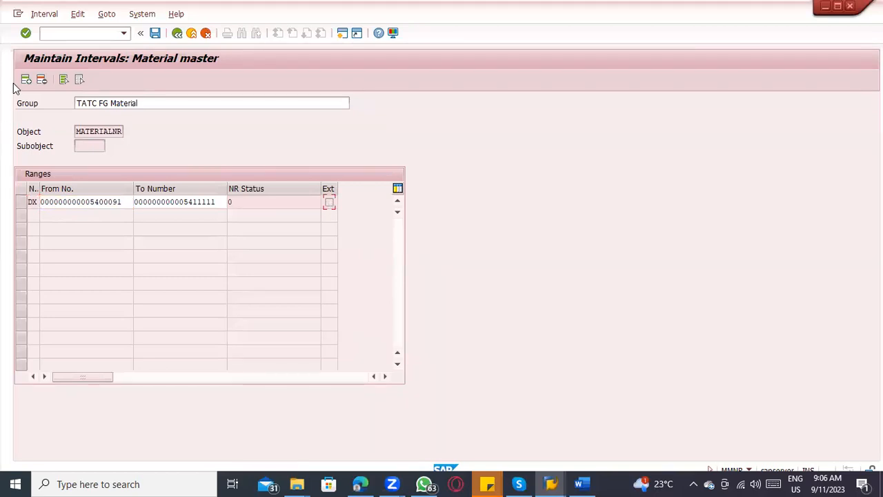
Step: Try adding a second interval row flagged as external to the TATC FG Material group, and remove that row again
{"action": "left_click", "coordinate": [25, 81]}
{"action": "left_click", "coordinate": [329, 202]}
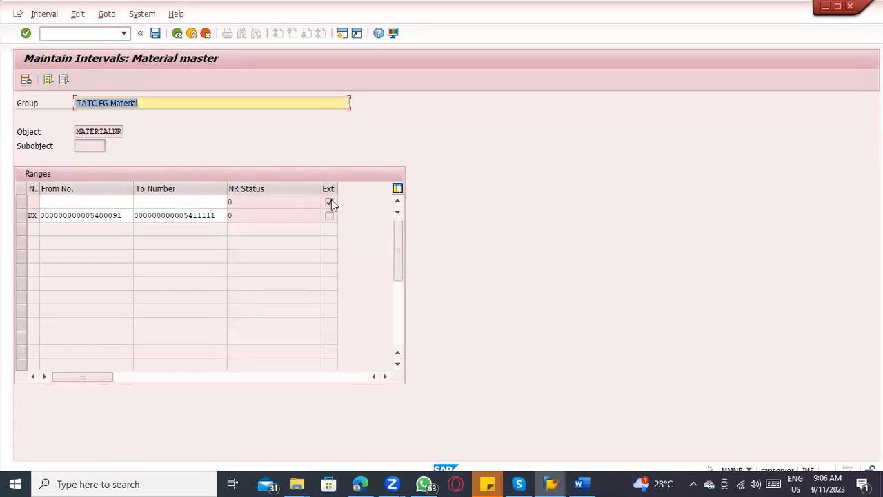
{"action": "left_click", "coordinate": [21, 216]}
{"action": "left_click", "coordinate": [64, 203]}
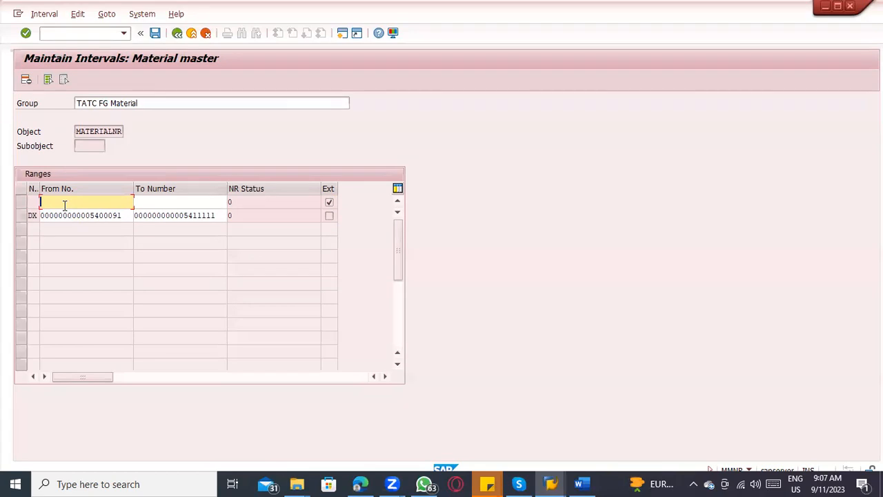
{"action": "left_click", "coordinate": [18, 203]}
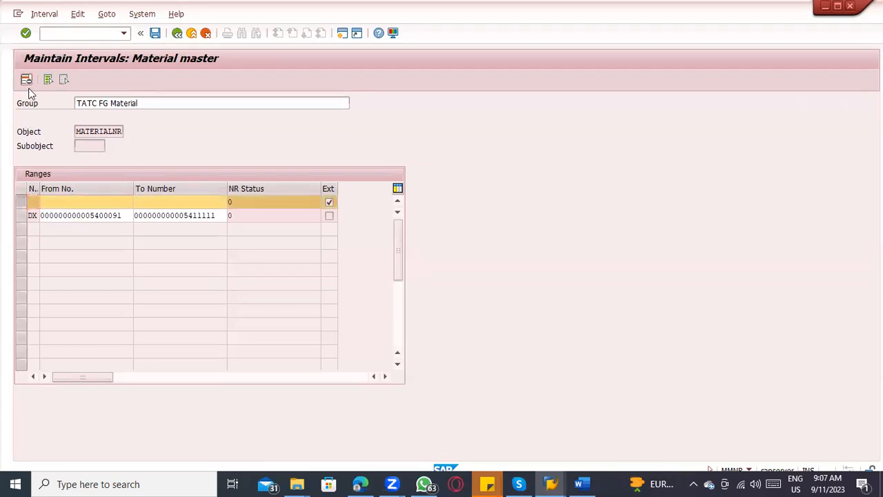
{"action": "left_click", "coordinate": [27, 80]}
Step: Recheck the remaining interval, save the TATC FG Material group and acknowledge the number range transport notice
{"action": "left_click", "coordinate": [184, 203]}
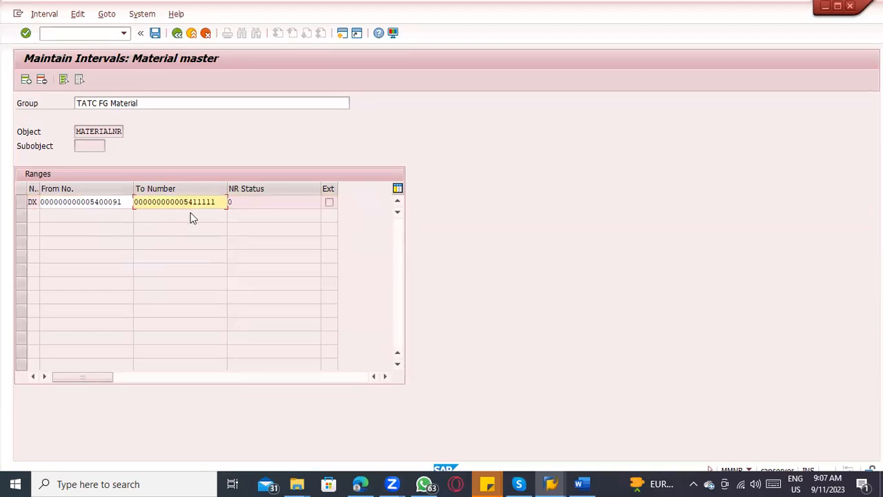
{"action": "left_click", "coordinate": [328, 202]}
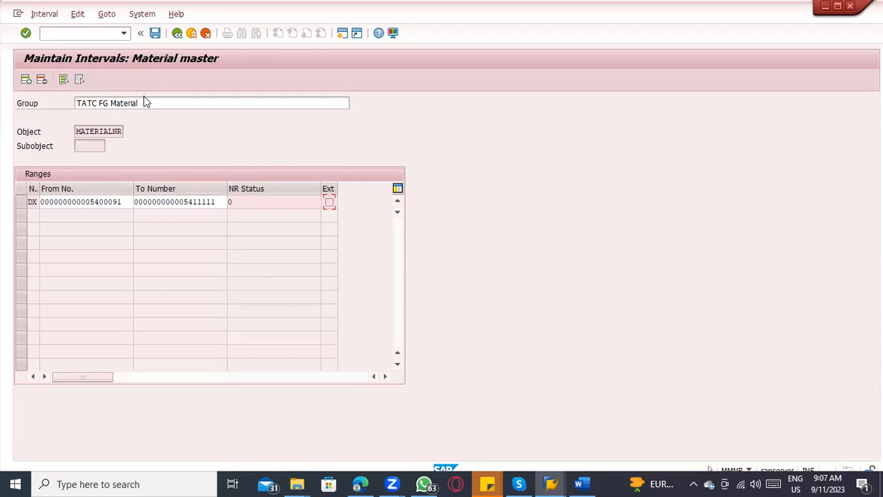
{"action": "left_click", "coordinate": [155, 34]}
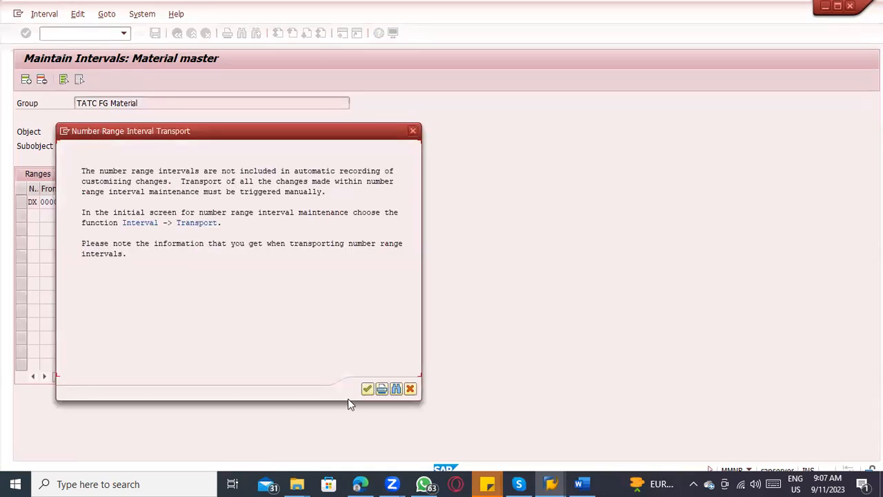
{"action": "left_click", "coordinate": [367, 388]}
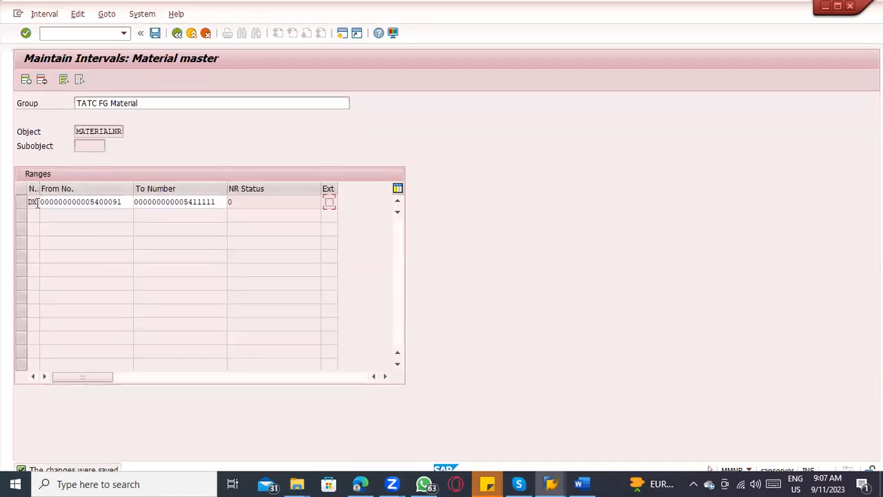
Step: Widen the No column to read the interval number beside the group name, and return to the group maintenance list
{"action": "left_click_drag", "start_coordinate": [39, 190], "coordinate": [76, 191]}
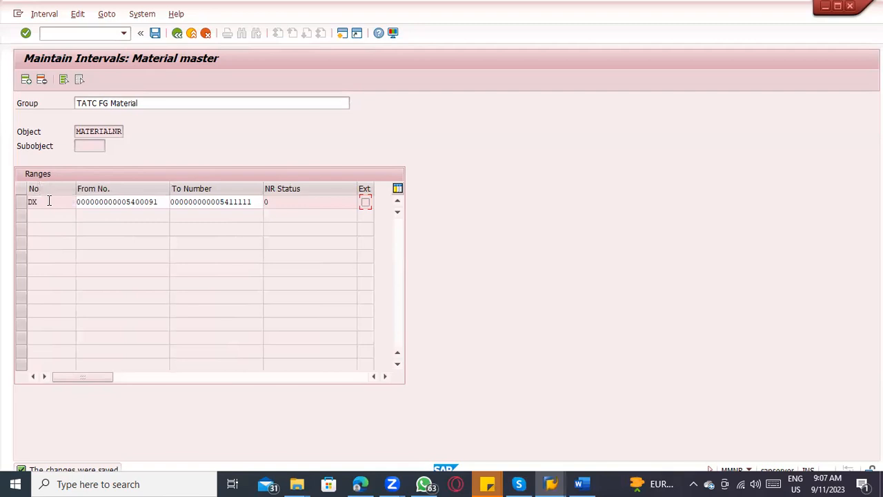
{"action": "left_click_drag", "start_coordinate": [146, 103], "coordinate": [57, 103]}
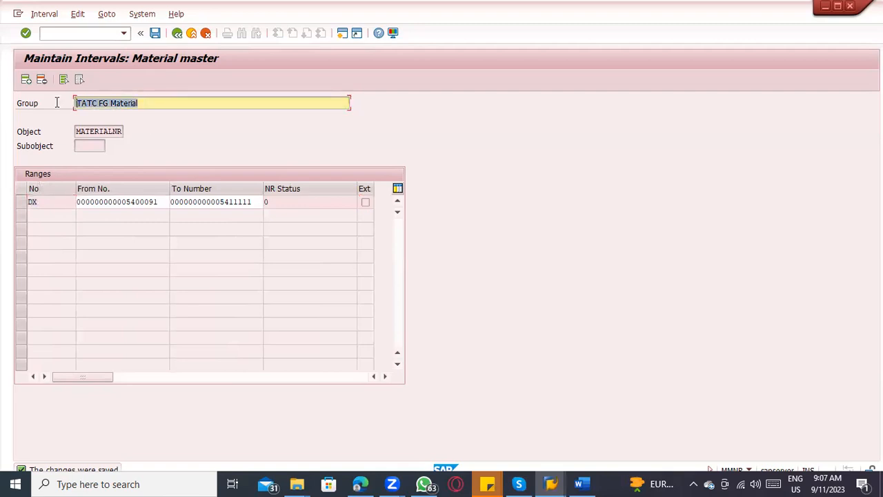
{"action": "left_click", "coordinate": [177, 33]}
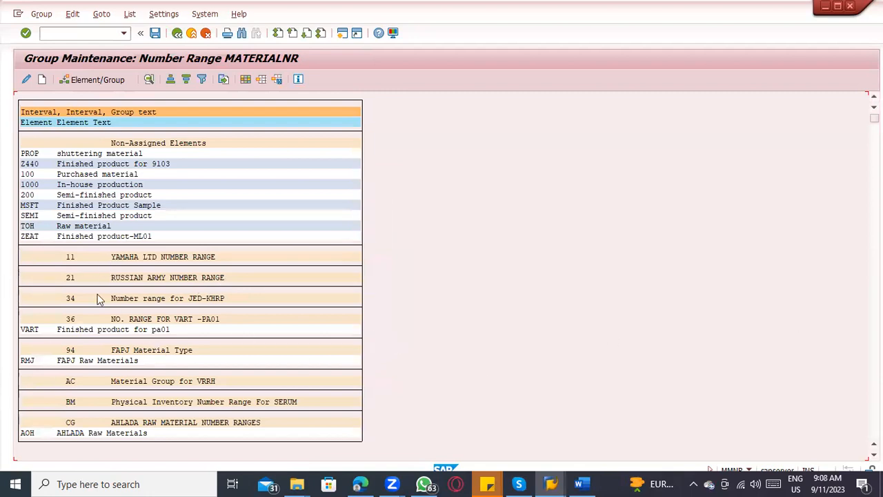
Step: Search the group maintenance list for "FERT" and jump to the entry FERT Finished product - 0001
{"action": "scroll", "coordinate": [190, 276], "scroll_direction": "down", "scroll_amount": 5}
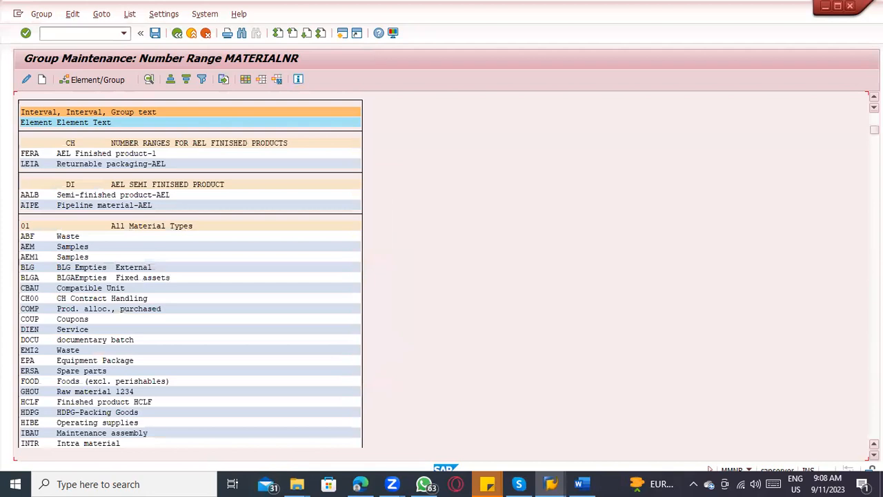
{"action": "scroll", "coordinate": [100, 205], "scroll_direction": "down", "scroll_amount": 10}
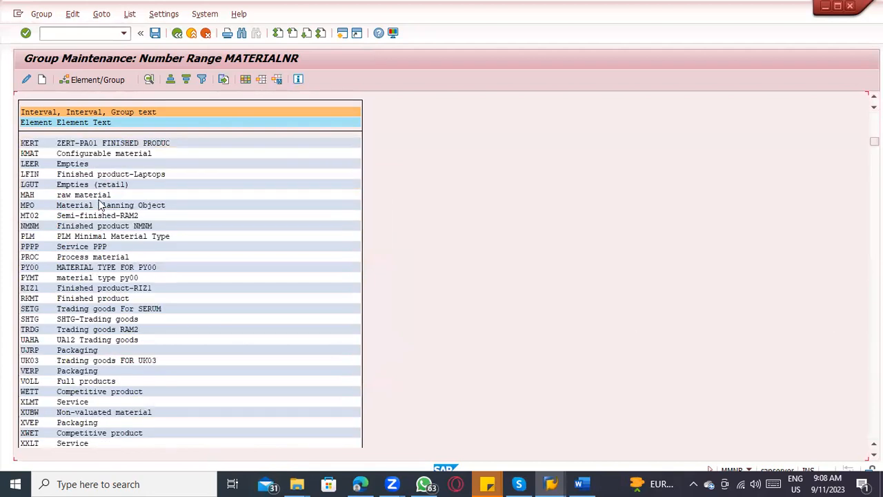
{"action": "key", "text": "ctrl+f"}
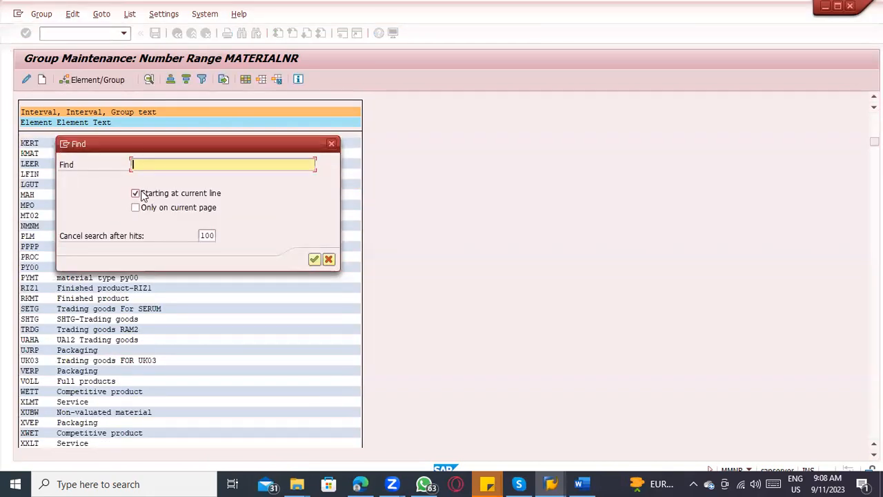
{"action": "type", "text": "FERT"}
{"action": "key", "text": "Return"}
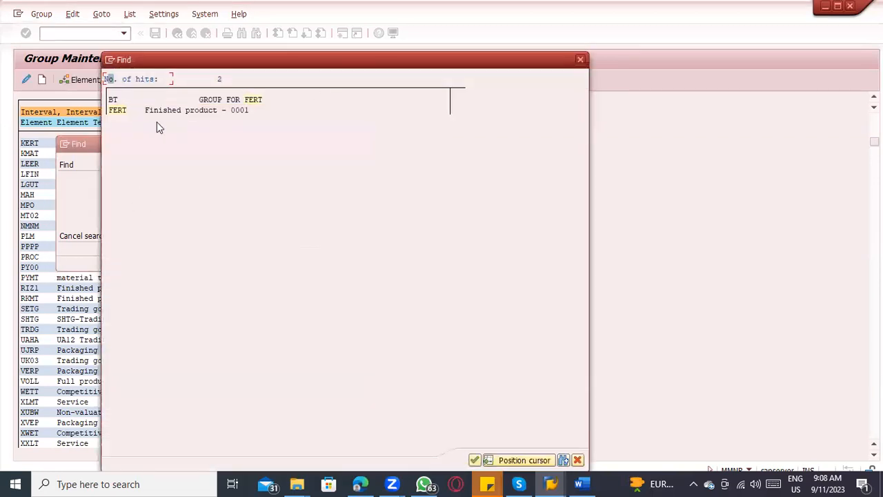
{"action": "double_click", "coordinate": [123, 111]}
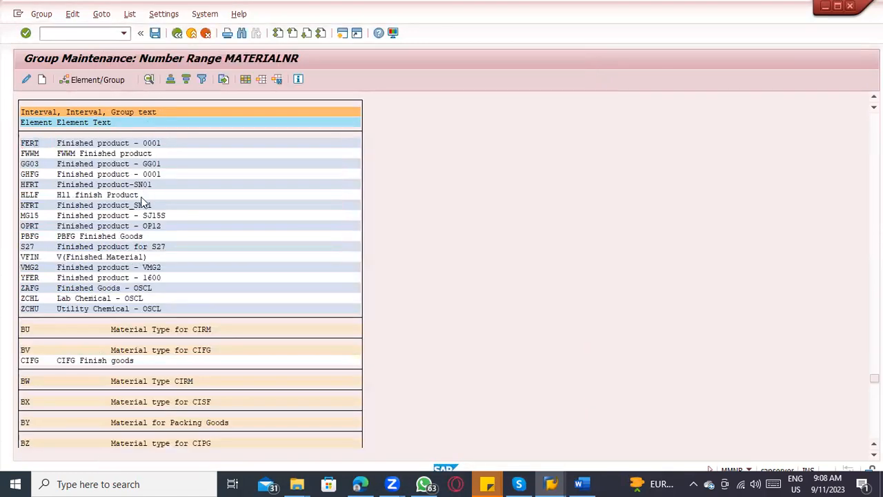
Step: Assign the element FERT from GROUP FOR FERT to the TATC FG Material group
{"action": "scroll", "coordinate": [41, 240], "scroll_direction": "up", "scroll_amount": 4}
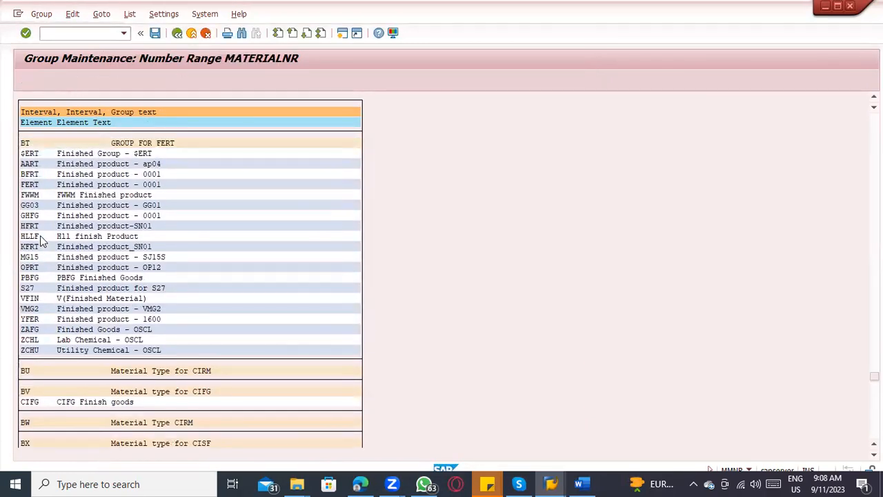
{"action": "scroll", "coordinate": [42, 240], "scroll_direction": "up", "scroll_amount": 1}
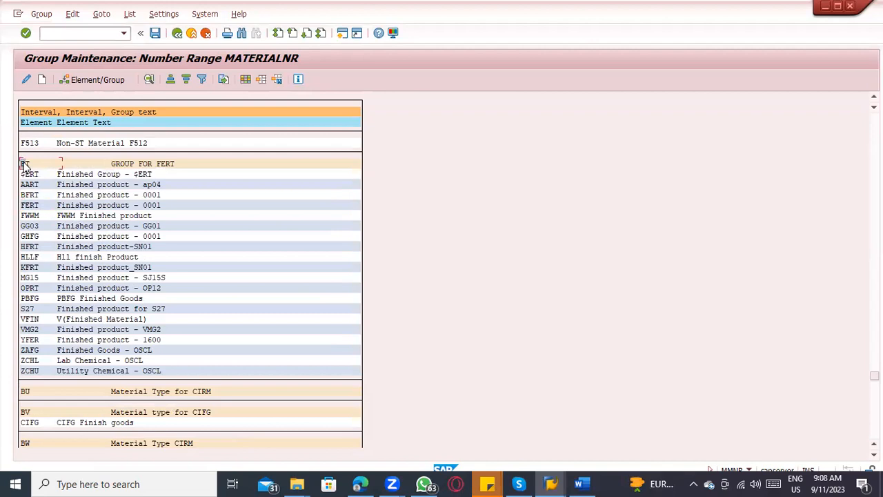
{"action": "left_click", "coordinate": [172, 164]}
{"action": "left_click", "coordinate": [33, 206]}
{"action": "left_click", "coordinate": [113, 78]}
{"action": "scroll", "coordinate": [618, 323], "scroll_direction": "down", "scroll_amount": 4}
{"action": "scroll", "coordinate": [615, 318], "scroll_direction": "down", "scroll_amount": 10}
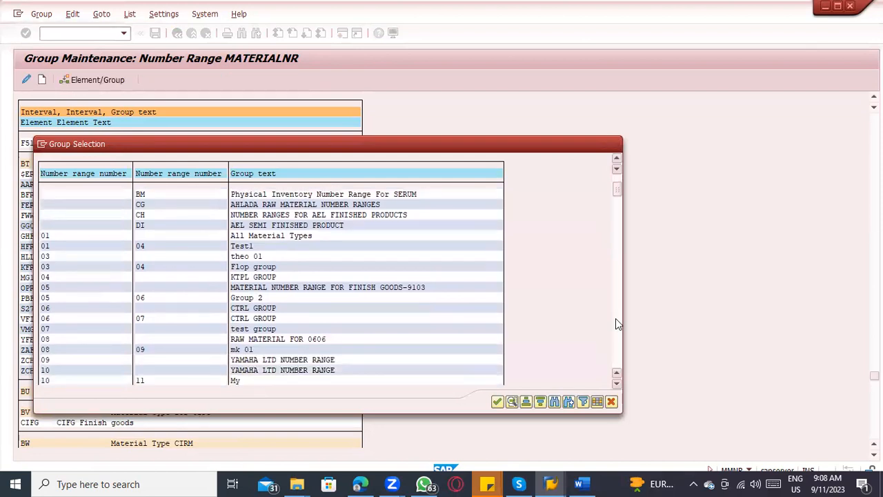
{"action": "scroll", "coordinate": [616, 322], "scroll_direction": "down", "scroll_amount": 20}
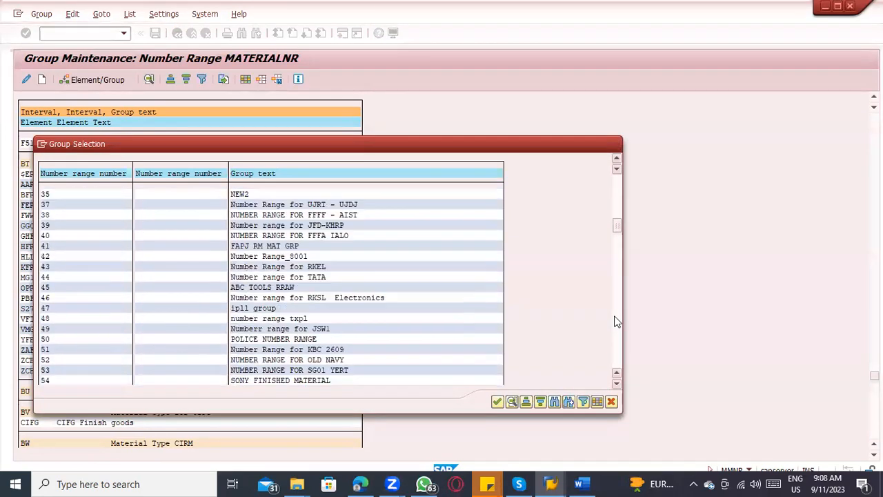
{"action": "scroll", "coordinate": [617, 321], "scroll_direction": "down", "scroll_amount": 15}
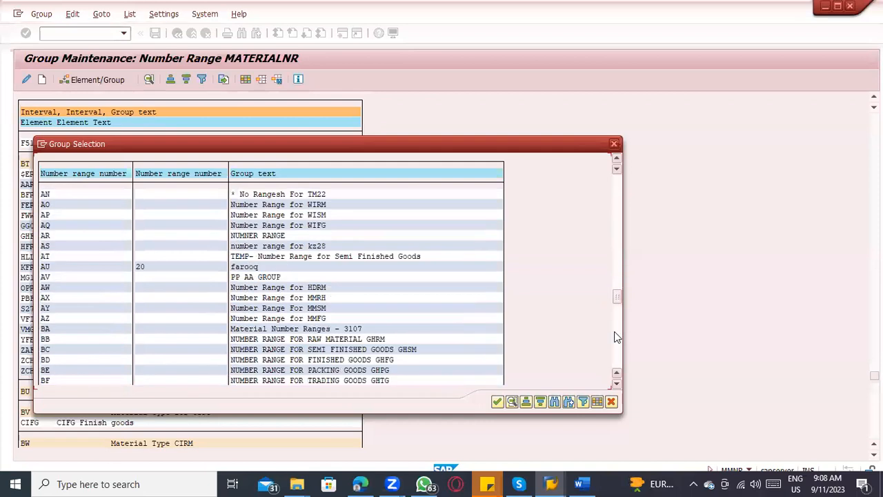
{"action": "scroll", "coordinate": [617, 366], "scroll_direction": "down", "scroll_amount": 5}
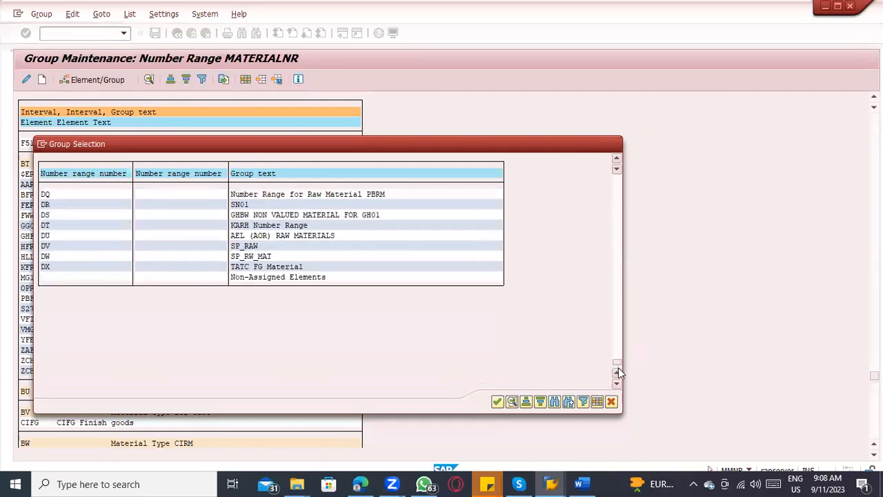
{"action": "left_click", "coordinate": [279, 272]}
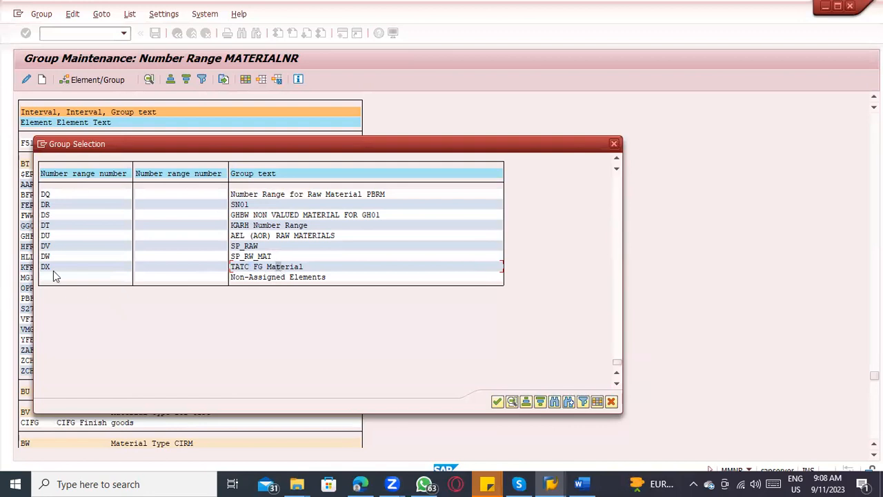
{"action": "double_click", "coordinate": [288, 269]}
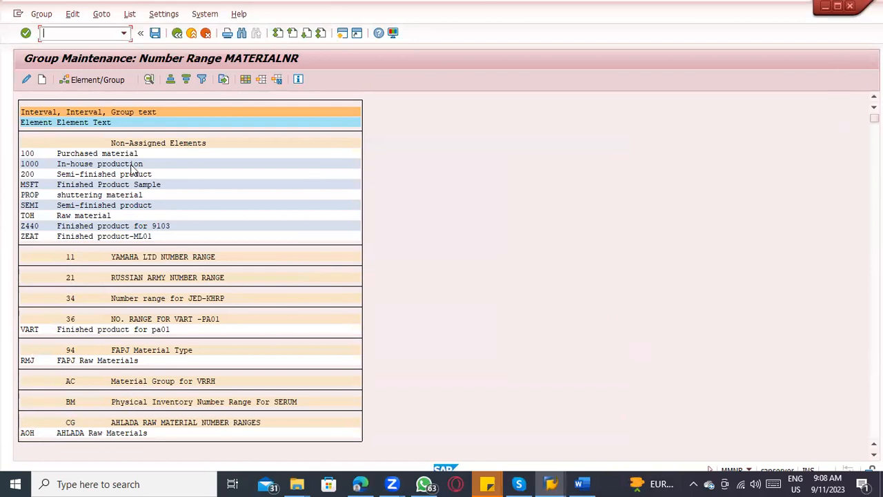
Step: Search the group list for "FERT", check the element under TATC FG Material, and save the assignment
{"action": "scroll", "coordinate": [155, 176], "scroll_direction": "down", "scroll_amount": 1}
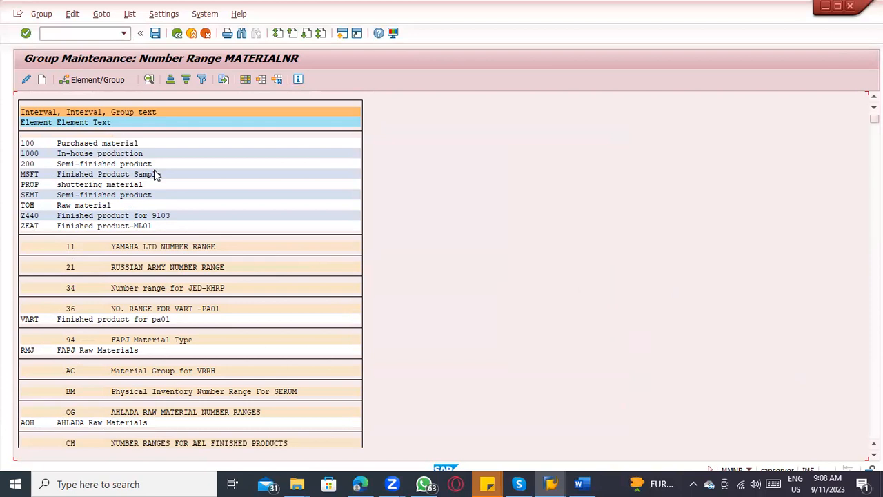
{"action": "key", "text": "ctrl+f"}
{"action": "key", "text": "Return"}
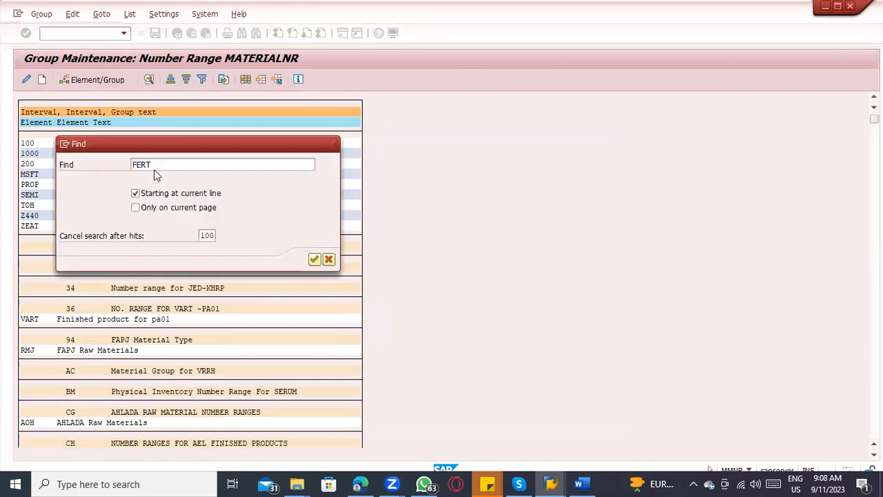
{"action": "double_click", "coordinate": [119, 111]}
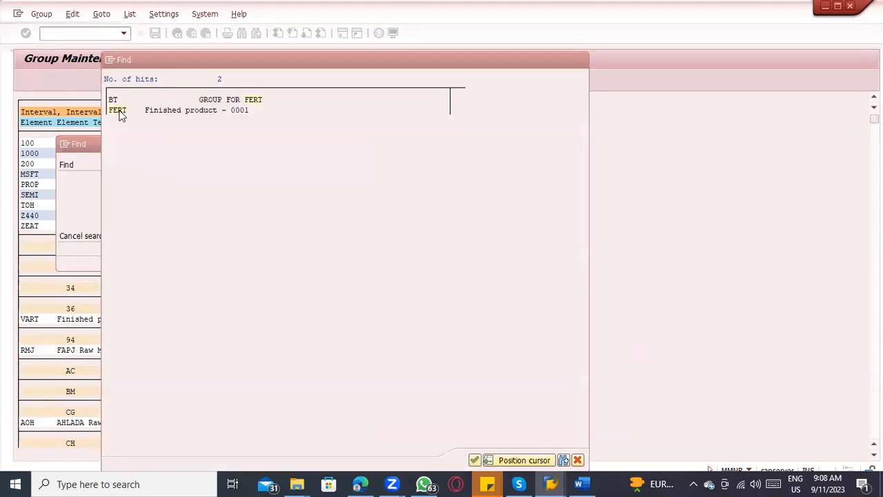
{"action": "scroll", "coordinate": [142, 183], "scroll_direction": "up", "scroll_amount": 1}
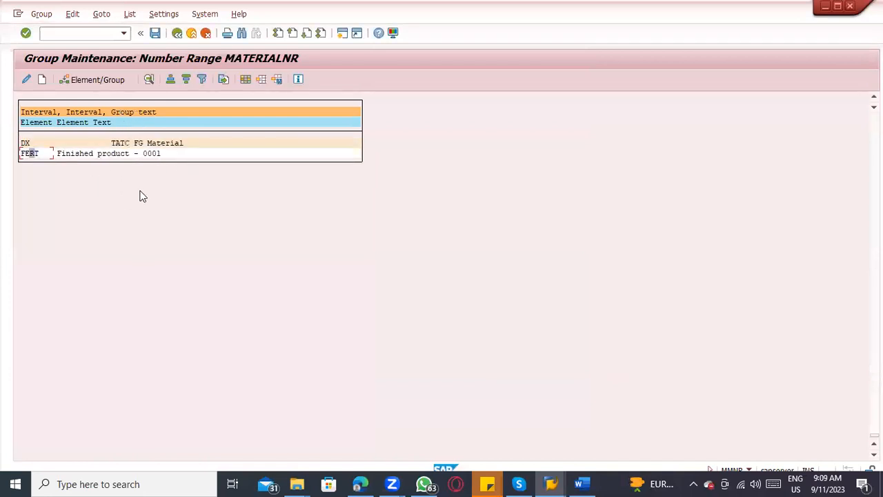
{"action": "scroll", "coordinate": [81, 182], "scroll_direction": "up", "scroll_amount": 1}
{"action": "left_click", "coordinate": [23, 154]}
{"action": "left_click", "coordinate": [148, 155]}
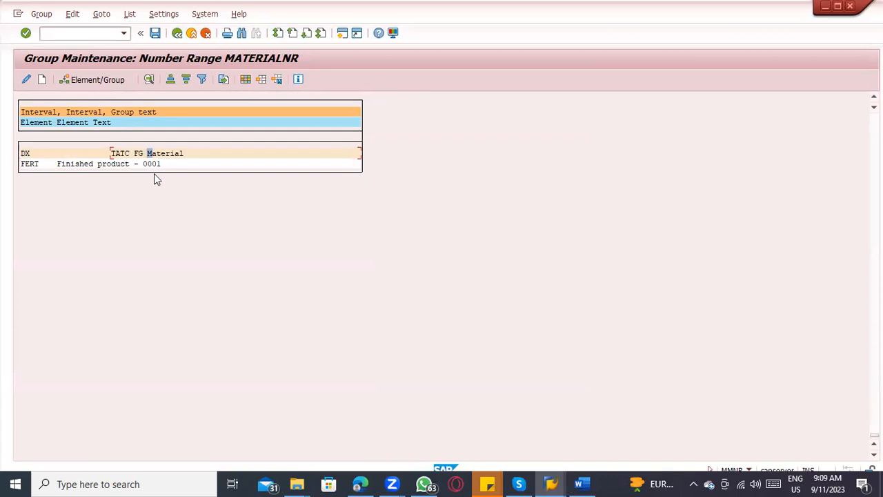
{"action": "key", "text": "ctrl+s"}
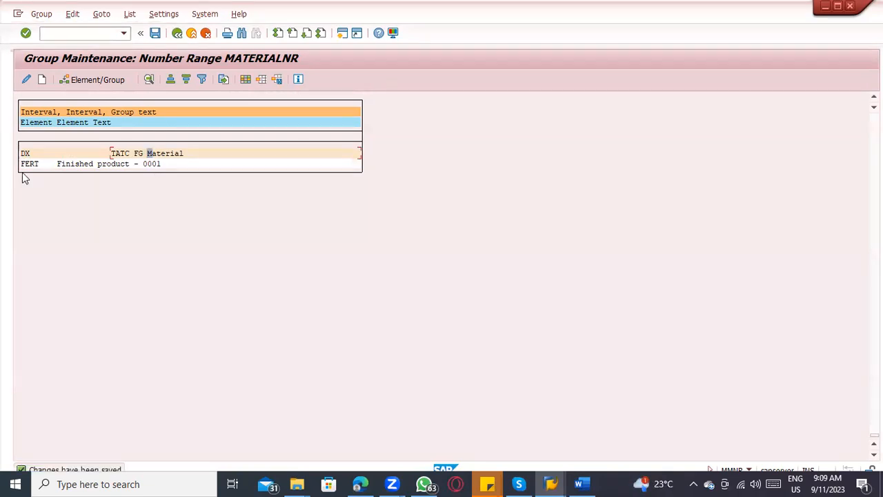
Step: Repeat the assignment of FERT to group DX TATC FG Material, save it, and return to the material master range maintenance
{"action": "scroll", "coordinate": [96, 178], "scroll_direction": "up", "scroll_amount": 3}
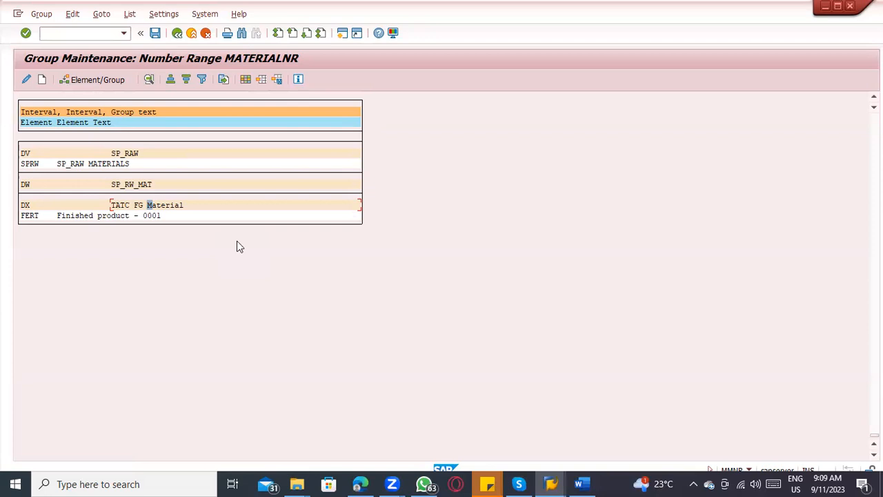
{"action": "left_click", "coordinate": [28, 218]}
{"action": "double_click", "coordinate": [29, 215]}
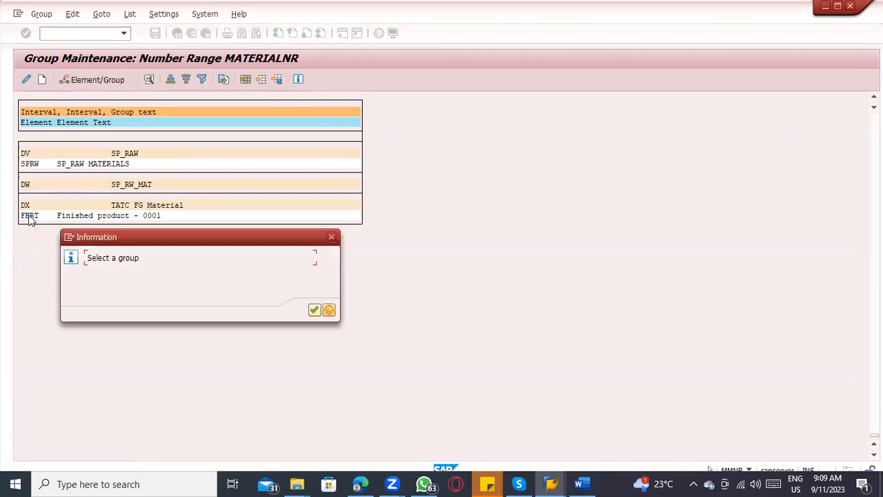
{"action": "key", "text": "Return"}
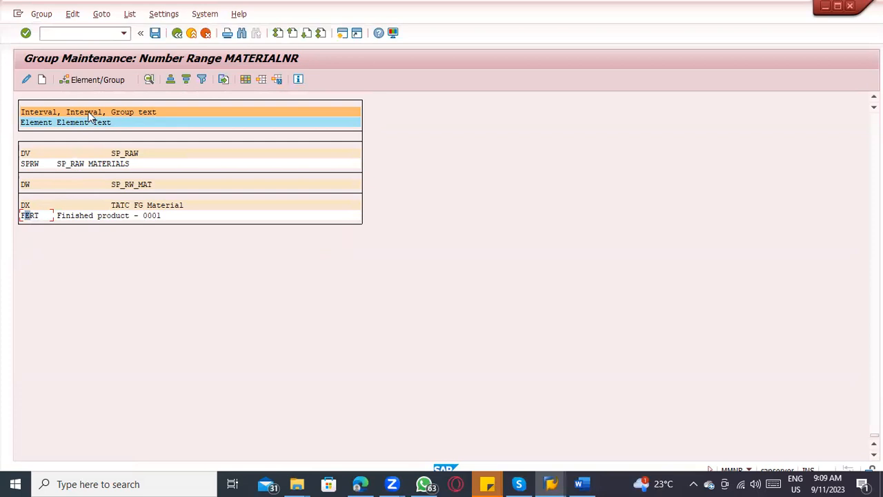
{"action": "left_click", "coordinate": [91, 80]}
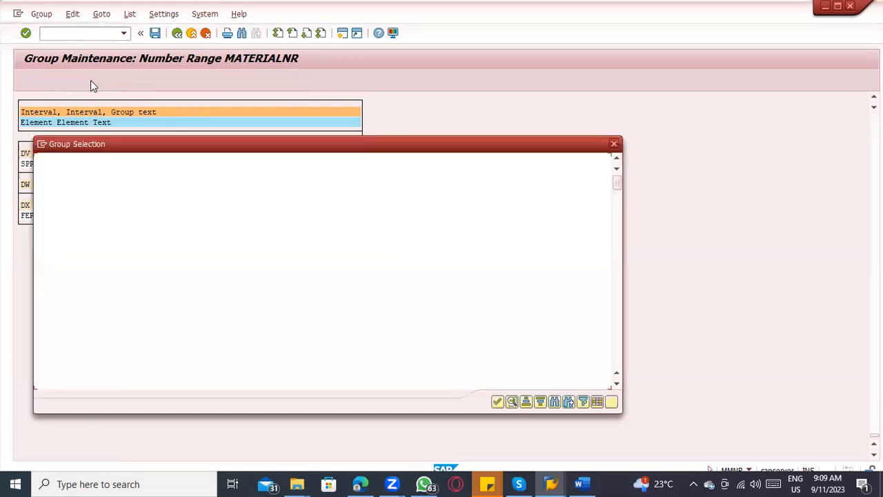
{"action": "left_click_drag", "start_coordinate": [621, 179], "coordinate": [619, 362]}
{"action": "left_click", "coordinate": [259, 360]}
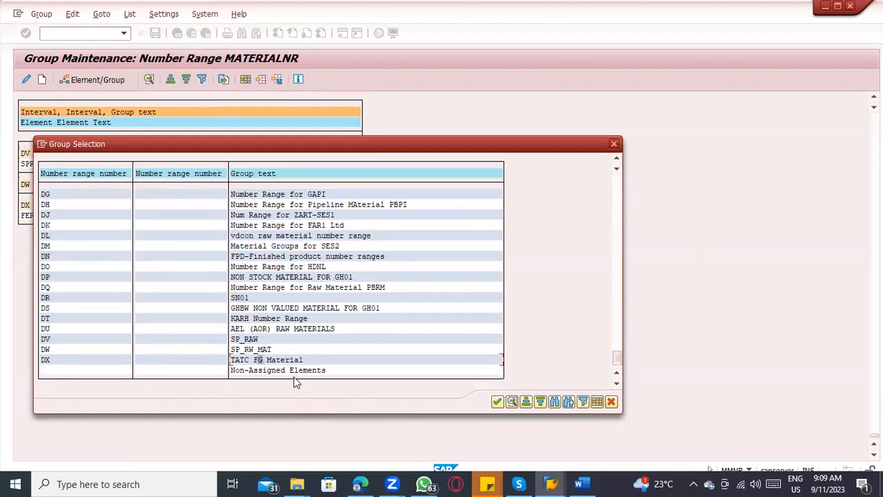
{"action": "left_click", "coordinate": [60, 359]}
{"action": "double_click", "coordinate": [91, 358]}
{"action": "left_click", "coordinate": [155, 32]}
{"action": "left_click", "coordinate": [177, 33]}
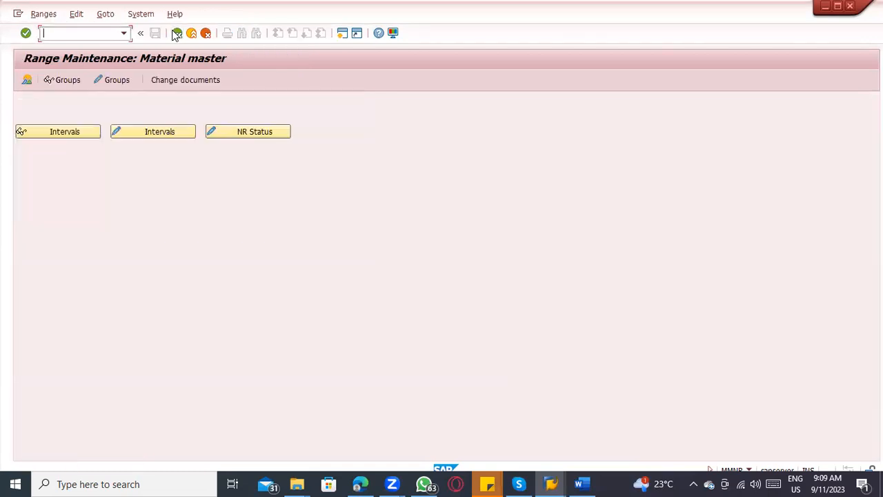
Step: Display the material master number range group overview and search it for "FERT" to reach Finished product - 0001
{"action": "left_click", "coordinate": [27, 80]}
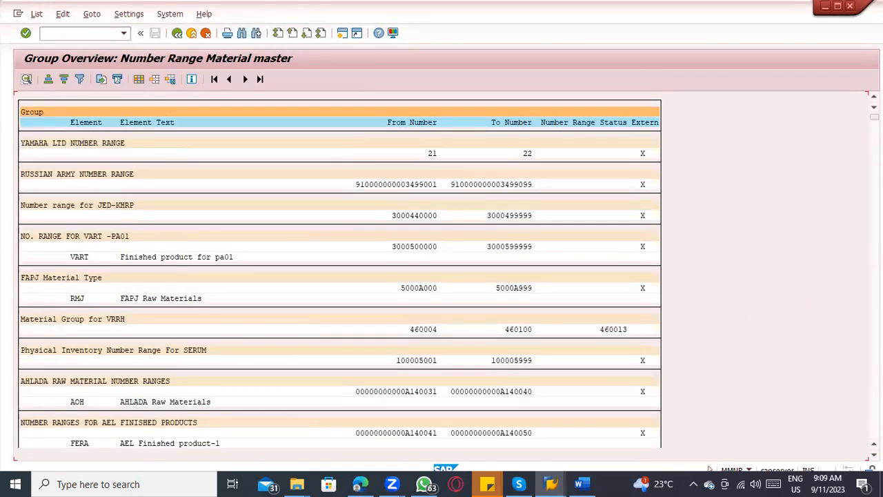
{"action": "scroll", "coordinate": [338, 276], "scroll_direction": "down", "scroll_amount": 10}
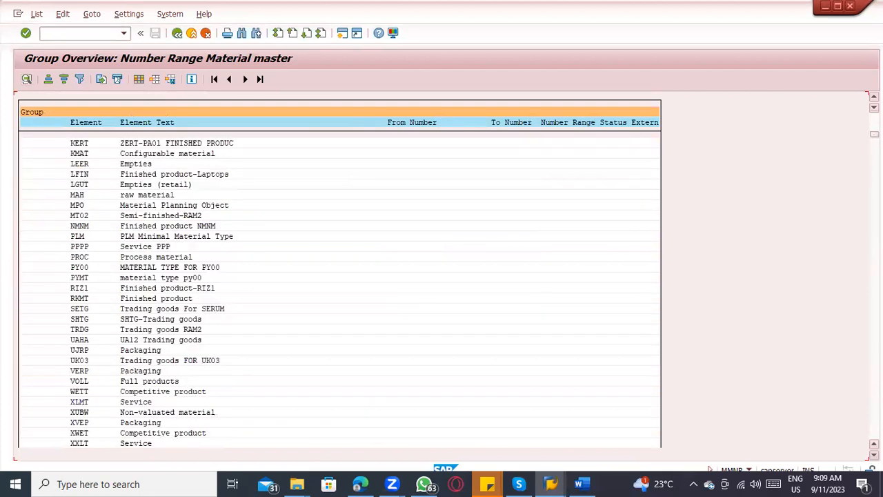
{"action": "scroll", "coordinate": [338, 276], "scroll_direction": "down", "scroll_amount": 10}
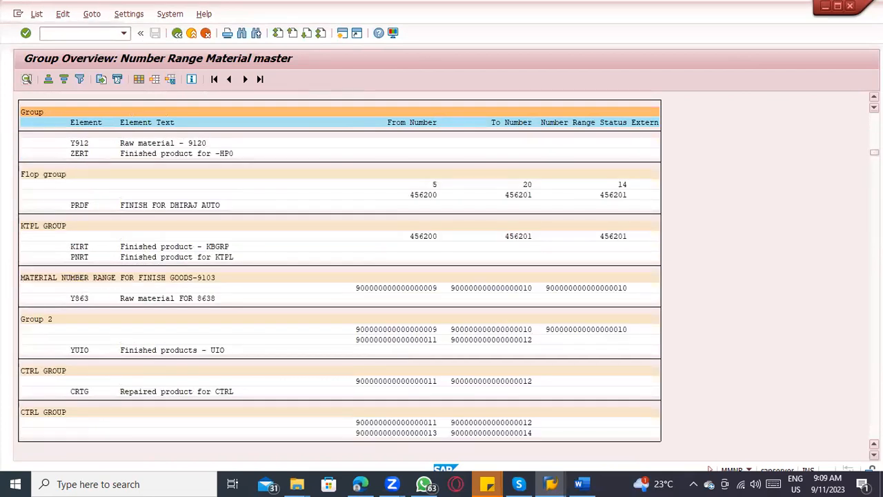
{"action": "key", "text": "ctrl+f"}
{"action": "key", "text": "Return"}
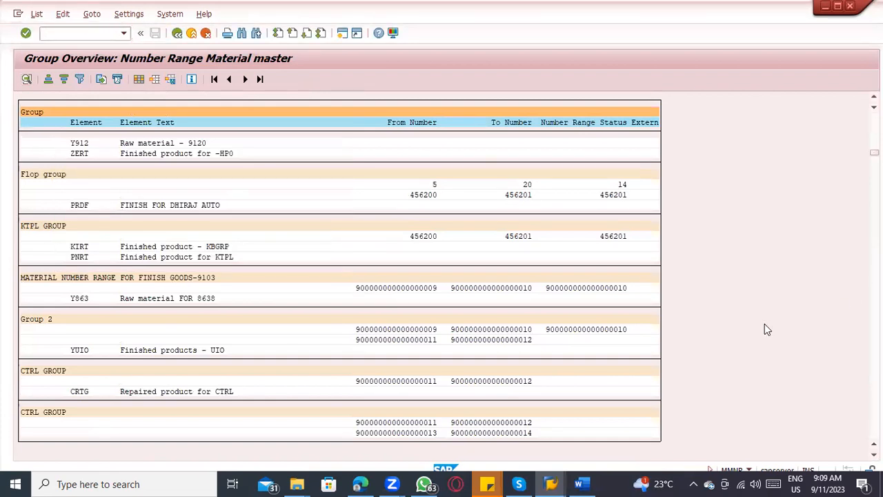
{"action": "key", "text": "ctrl+f"}
{"action": "key", "text": "Return"}
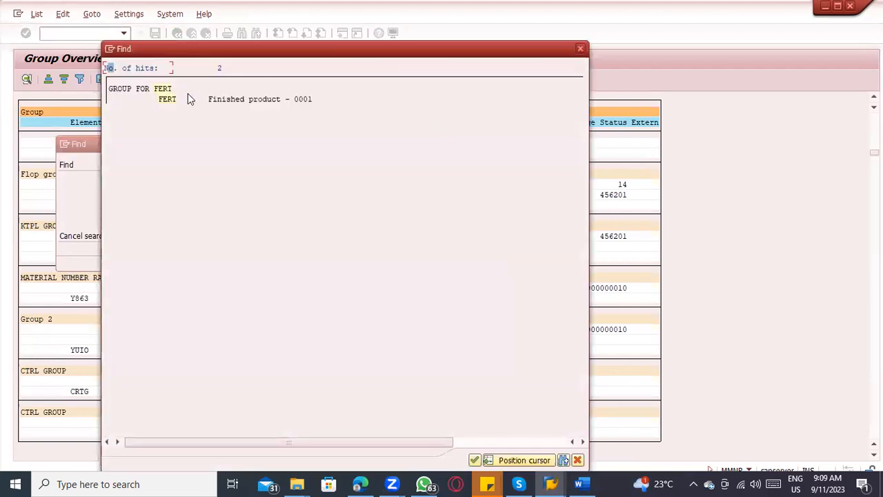
{"action": "double_click", "coordinate": [172, 103]}
{"action": "scroll", "coordinate": [170, 235], "scroll_direction": "up", "scroll_amount": 5}
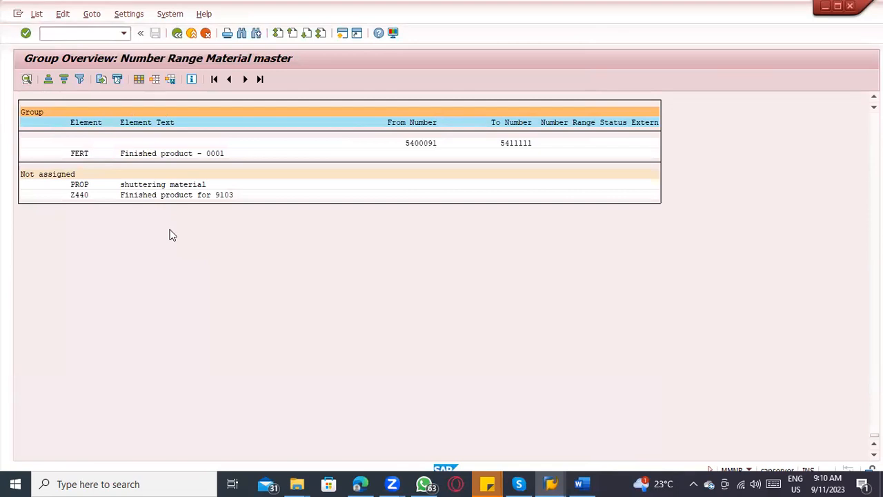
Step: Check the TATC FG Material group name and its From Number and To Number in the overview
{"action": "left_click", "coordinate": [42, 175]}
{"action": "left_click", "coordinate": [57, 175]}
{"action": "left_click", "coordinate": [77, 176]}
{"action": "left_click", "coordinate": [421, 184]}
{"action": "left_click", "coordinate": [506, 185]}
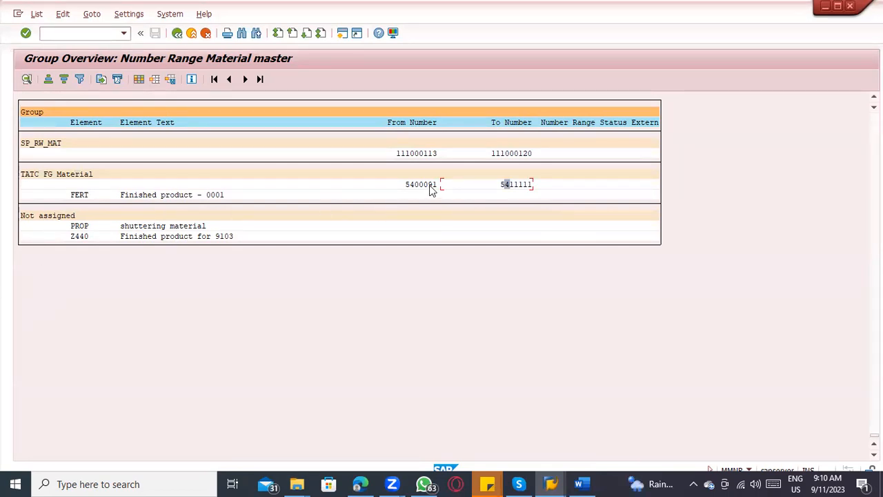
{"action": "left_click", "coordinate": [521, 185]}
Step: Compare the Extern flags of RUSSIAN ARMY NUMBER RANGE, Physical Inventory Number Range For SERUM and Material Group for VRRH
{"action": "scroll", "coordinate": [440, 185], "scroll_direction": "up", "scroll_amount": 3}
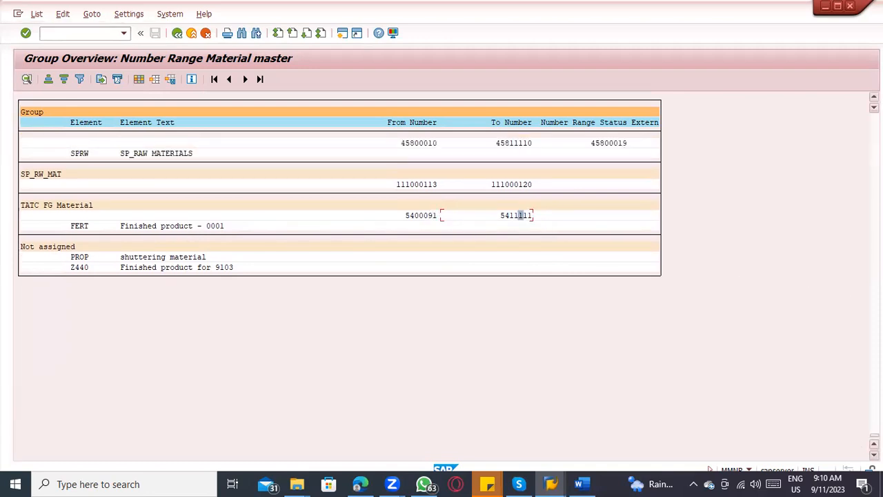
{"action": "scroll", "coordinate": [521, 215], "scroll_direction": "up", "scroll_amount": 5}
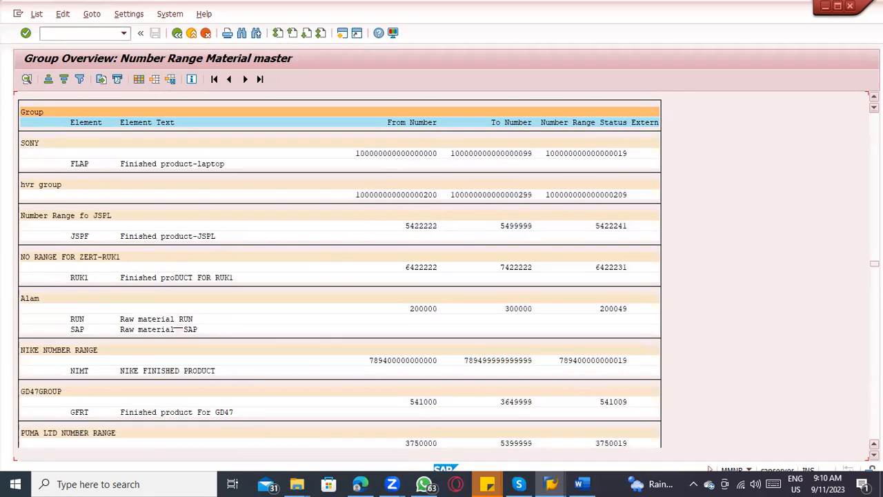
{"action": "left_click_drag", "start_coordinate": [874, 264], "coordinate": [874, 117]}
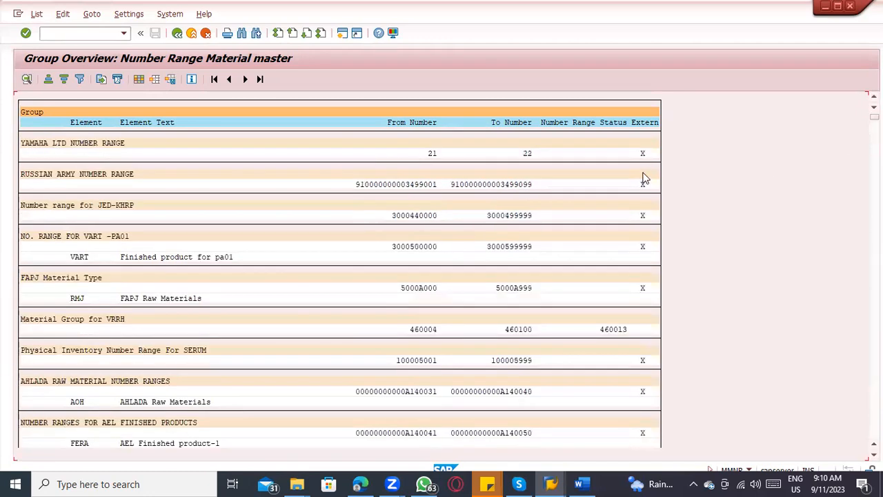
{"action": "left_click", "coordinate": [642, 186]}
{"action": "left_click", "coordinate": [647, 361]}
{"action": "left_click", "coordinate": [647, 331]}
{"action": "left_click", "coordinate": [207, 32]}
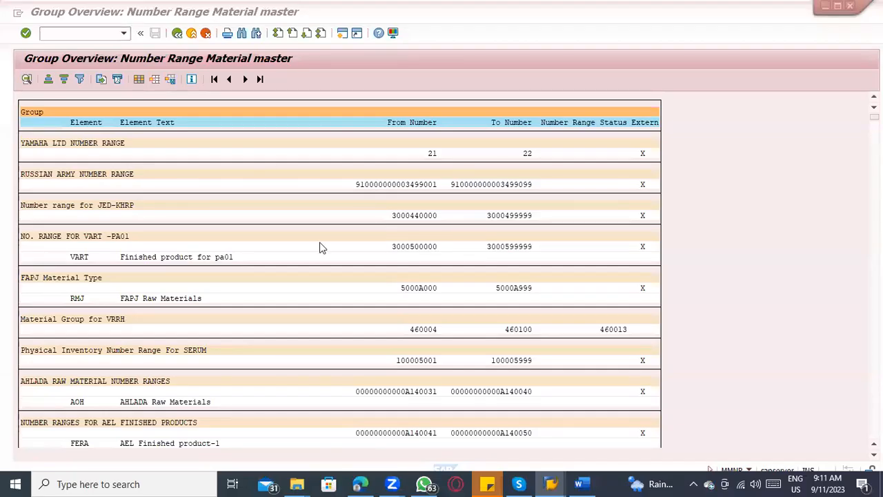
Step: Switch to the ERP_8.45 document in Word and select the first two list points about number range type and series
{"action": "mouse_move", "coordinate": [576, 482]}
{"action": "left_click", "coordinate": [578, 483]}
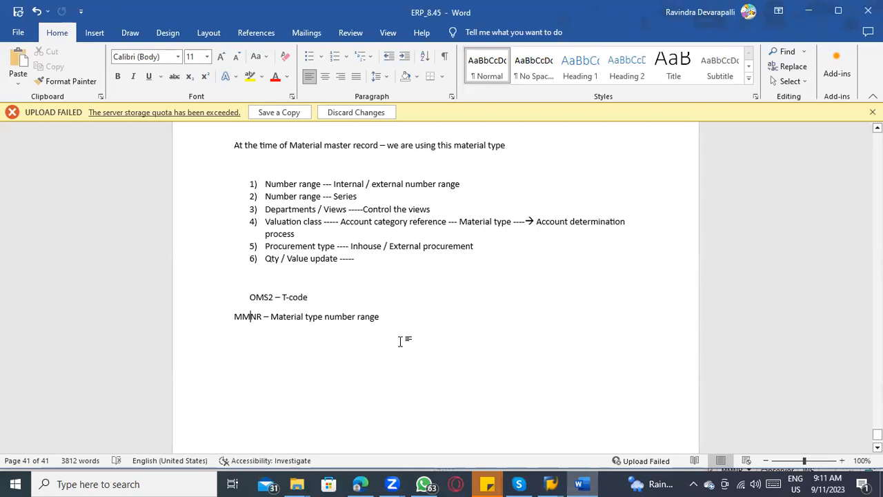
{"action": "scroll", "coordinate": [400, 336], "scroll_direction": "up", "scroll_amount": 3}
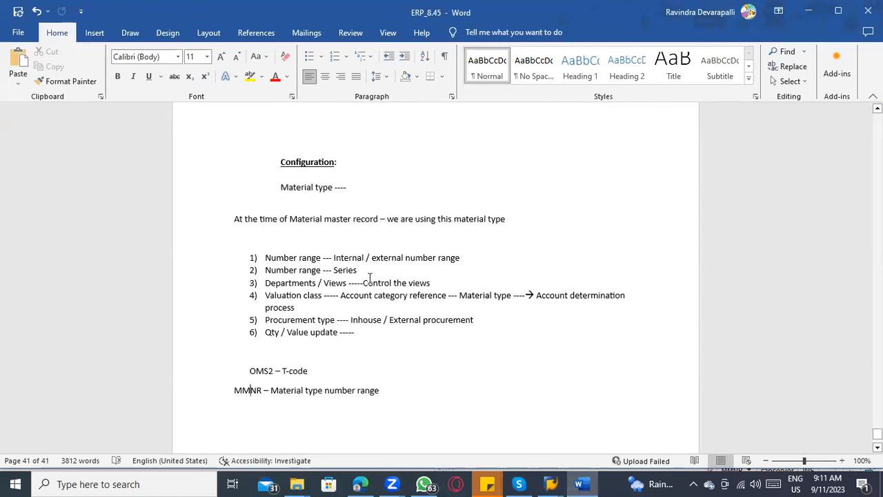
{"action": "left_click_drag", "start_coordinate": [360, 290], "coordinate": [272, 280]}
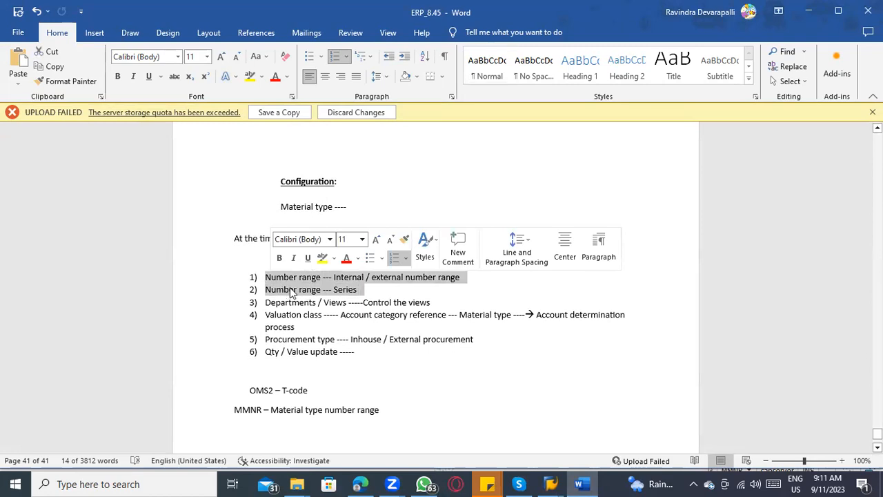
Step: Switch back to SAP, leave the number range overview and open Define Attributes of Material Types in the IMG
{"action": "left_click", "coordinate": [290, 287]}
{"action": "key", "text": "alt+Tab"}
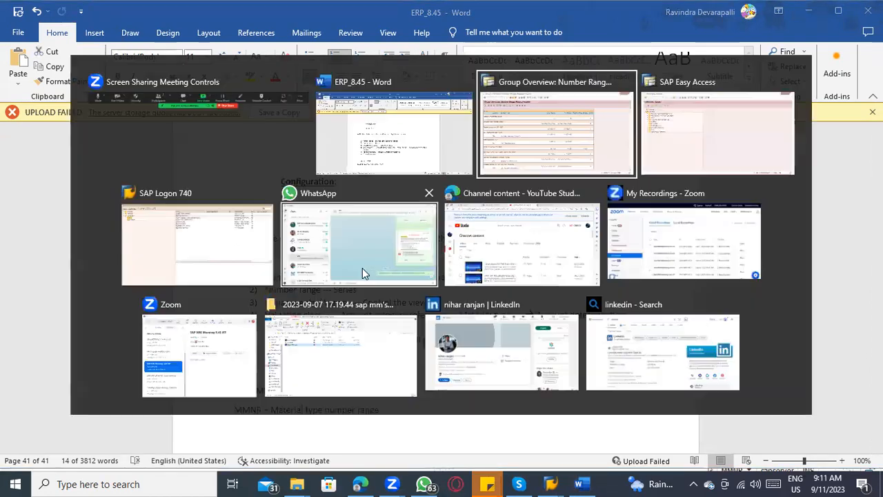
{"action": "left_click", "coordinate": [177, 33]}
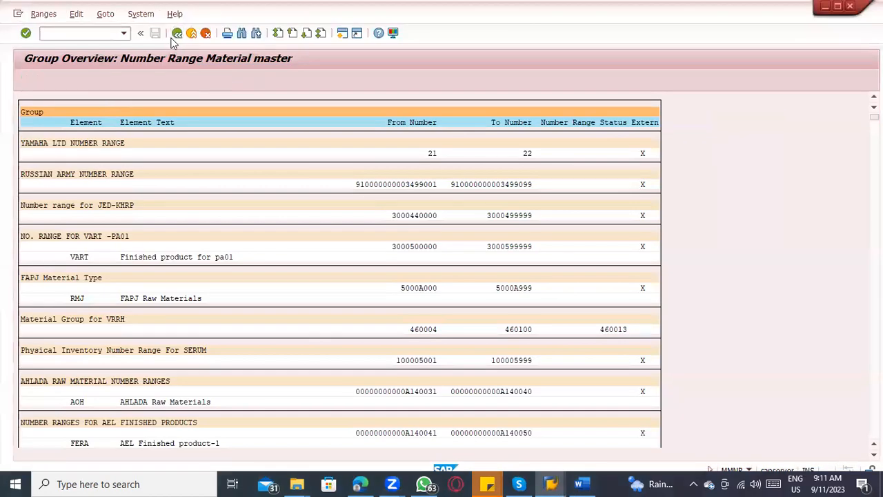
{"action": "left_click", "coordinate": [176, 33]}
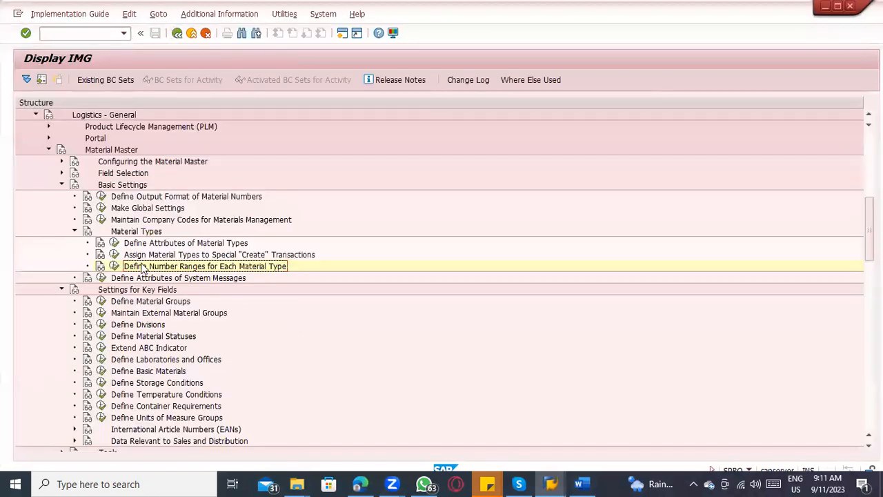
{"action": "left_click", "coordinate": [145, 246]}
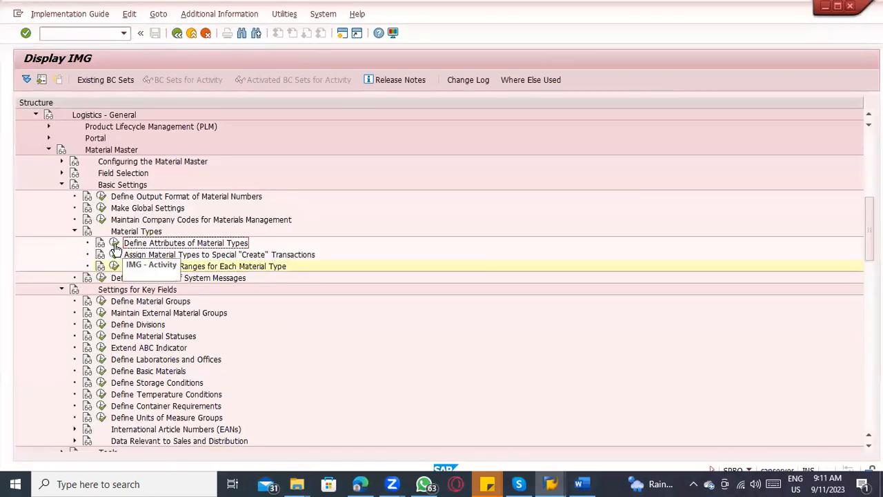
{"action": "left_click", "coordinate": [114, 244]}
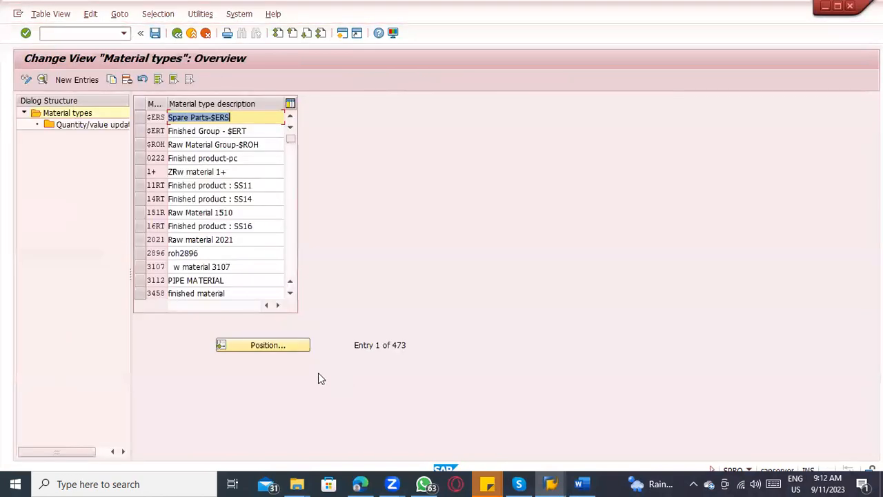
Step: Position the material types table on FERT and open the details of that material type
{"action": "left_click", "coordinate": [272, 347]}
{"action": "type", "text": "FERT"}
{"action": "key", "text": "Return"}
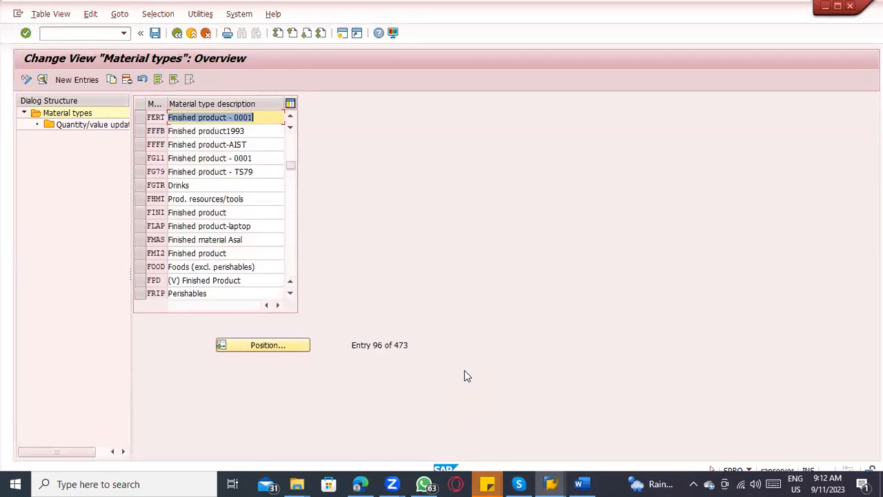
{"action": "left_click", "coordinate": [145, 117]}
{"action": "left_click", "coordinate": [42, 80]}
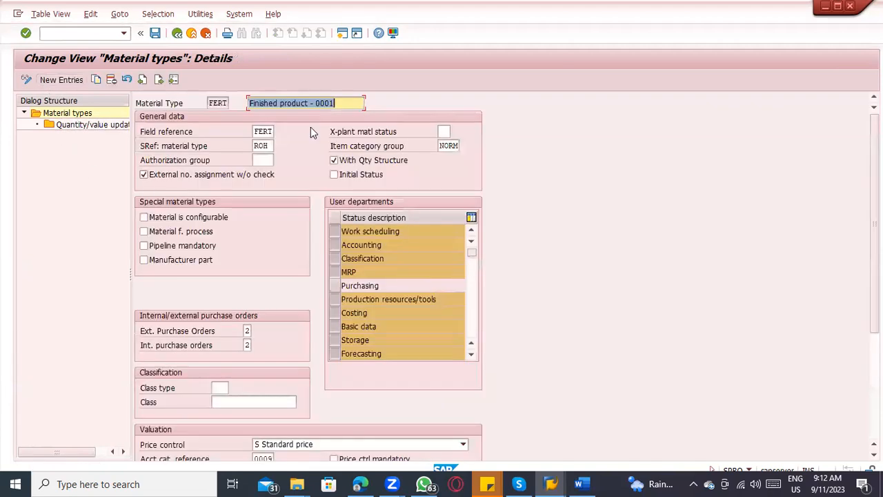
Step: Examine which user departments are selected for material type FERT, going through the whole department list
{"action": "left_click", "coordinate": [327, 103]}
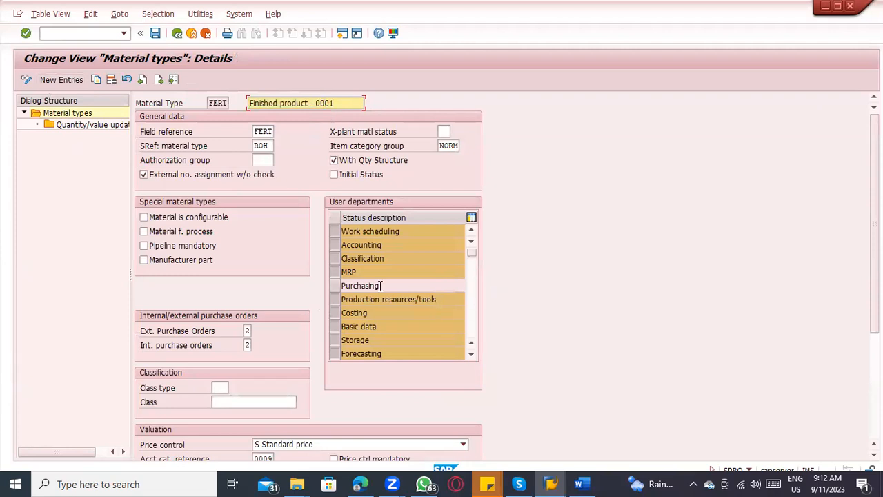
{"action": "scroll", "coordinate": [385, 276], "scroll_direction": "down", "scroll_amount": 4}
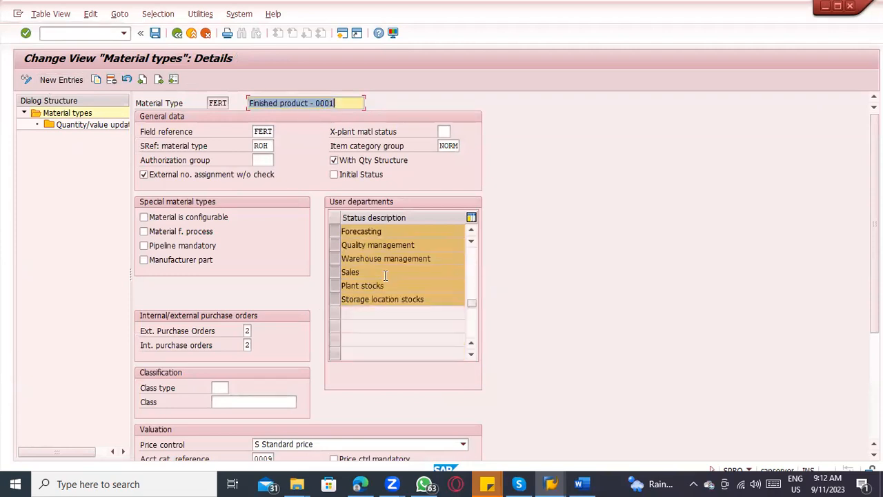
{"action": "scroll", "coordinate": [380, 247], "scroll_direction": "up", "scroll_amount": 4}
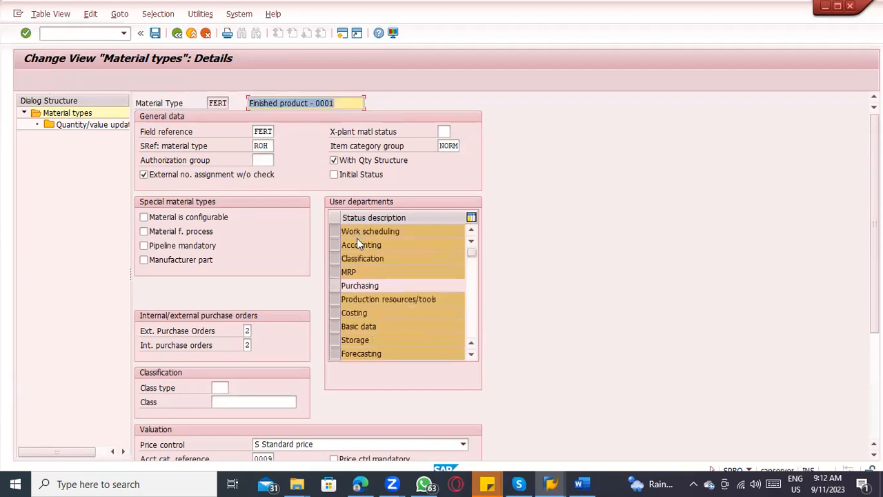
{"action": "left_click", "coordinate": [387, 256]}
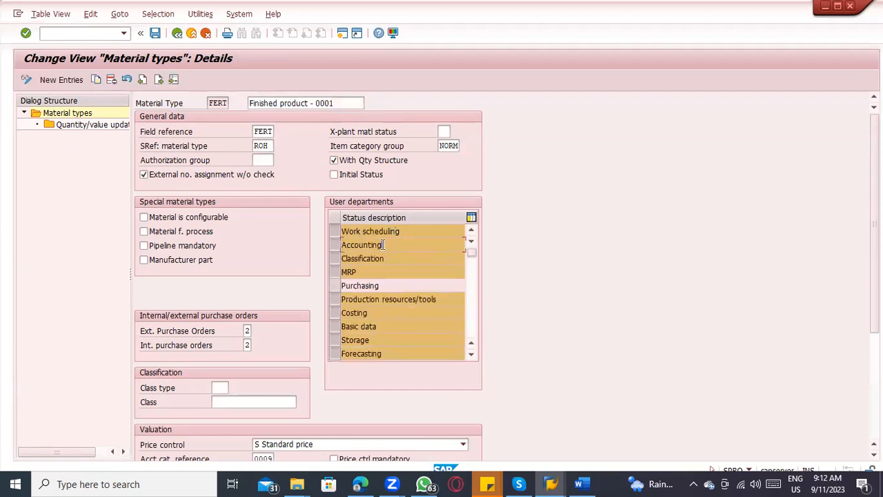
{"action": "scroll", "coordinate": [390, 288], "scroll_direction": "down", "scroll_amount": 2}
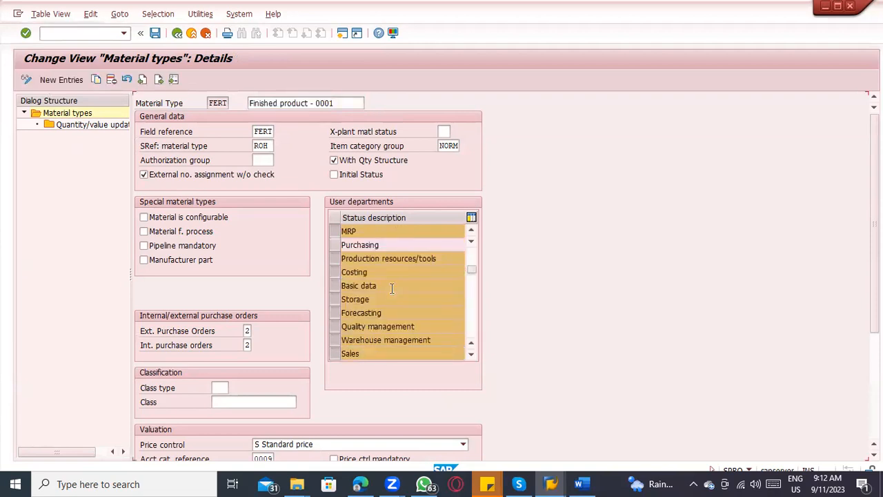
{"action": "scroll", "coordinate": [401, 308], "scroll_direction": "down", "scroll_amount": 1}
{"action": "scroll", "coordinate": [398, 308], "scroll_direction": "up", "scroll_amount": 3}
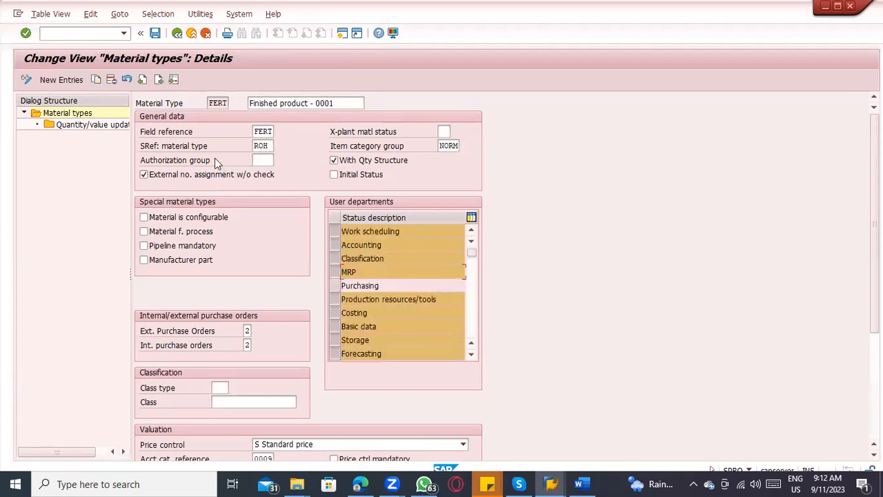
Step: Select the Purchasing user department for FERT as a demonstration and deselect it again
{"action": "left_click_drag", "start_coordinate": [209, 98], "coordinate": [241, 94]}
{"action": "left_click_drag", "start_coordinate": [398, 284], "coordinate": [329, 279]}
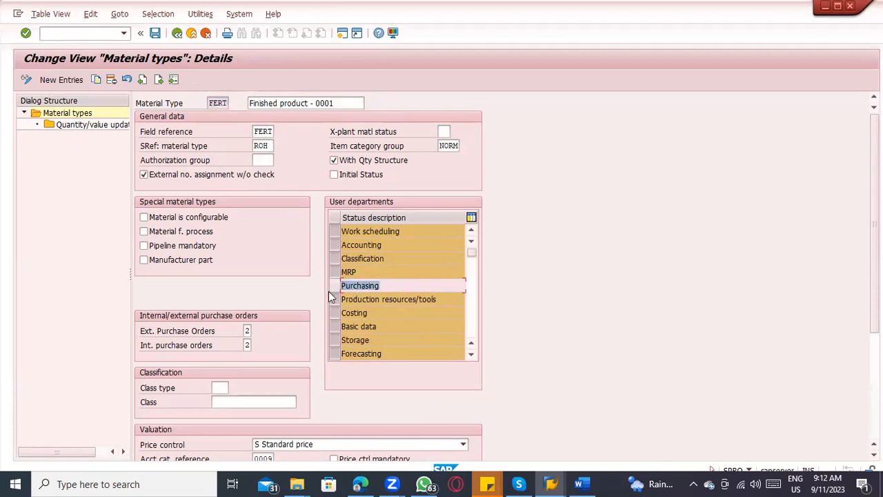
{"action": "left_click", "coordinate": [336, 287]}
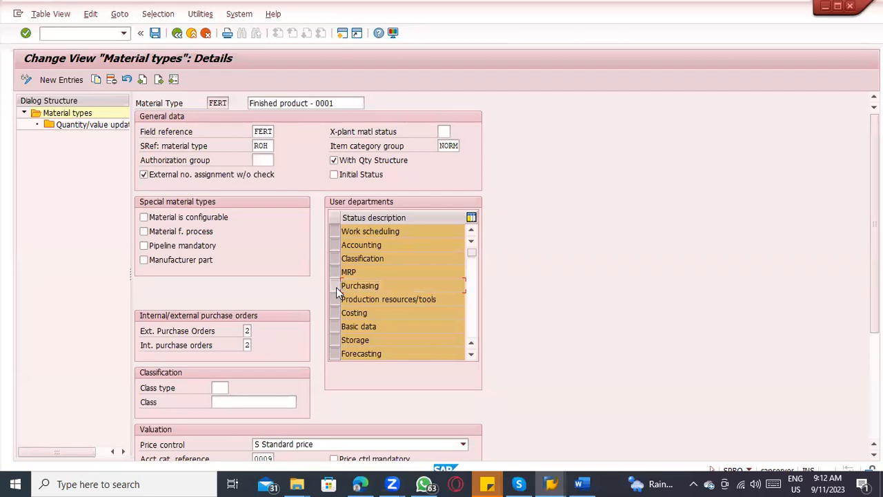
{"action": "left_click", "coordinate": [336, 287]}
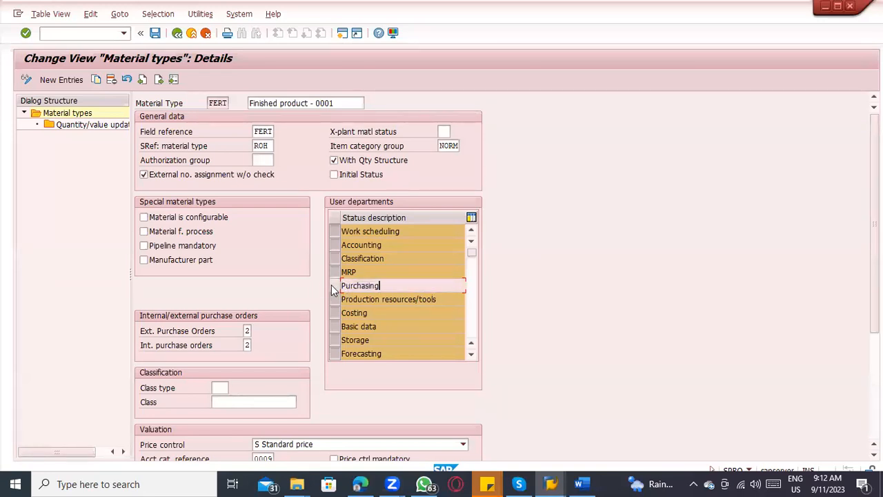
{"action": "left_click_drag", "start_coordinate": [381, 286], "coordinate": [339, 278]}
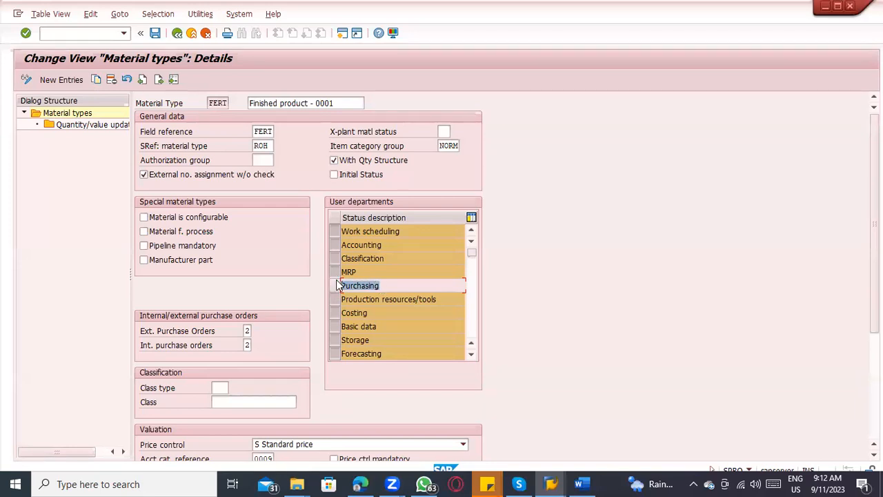
Step: Start material creation with transaction MM01 in a new session and choose material type FERT
{"action": "left_click", "coordinate": [61, 37]}
{"action": "type", "text": "/omm01"}
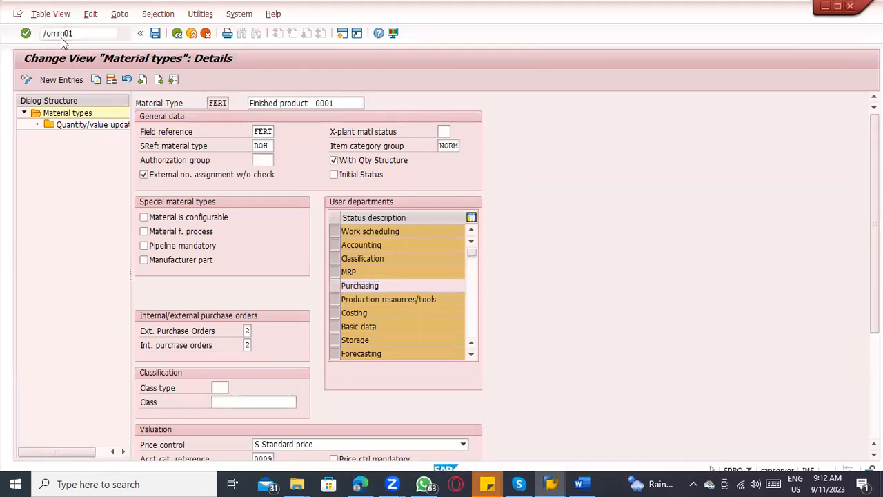
{"action": "key", "text": "Return"}
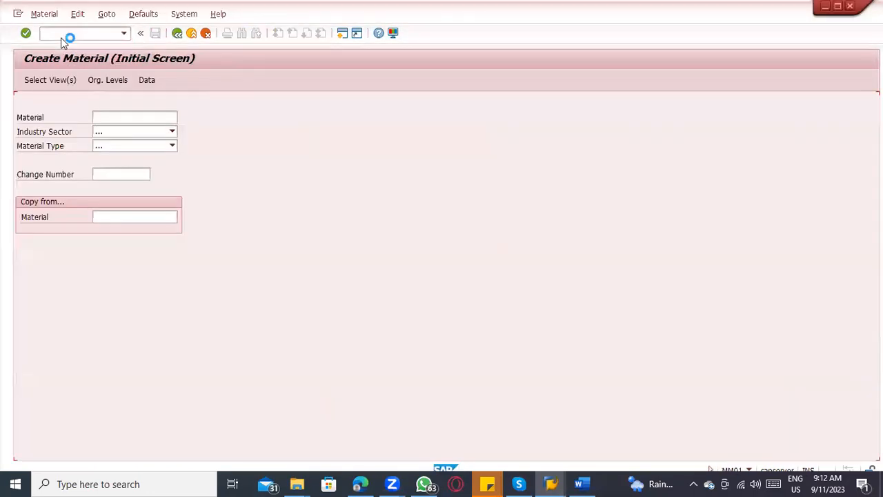
{"action": "left_click", "coordinate": [123, 147]}
{"action": "type", "text": "fert"}
{"action": "key", "text": "Return"}
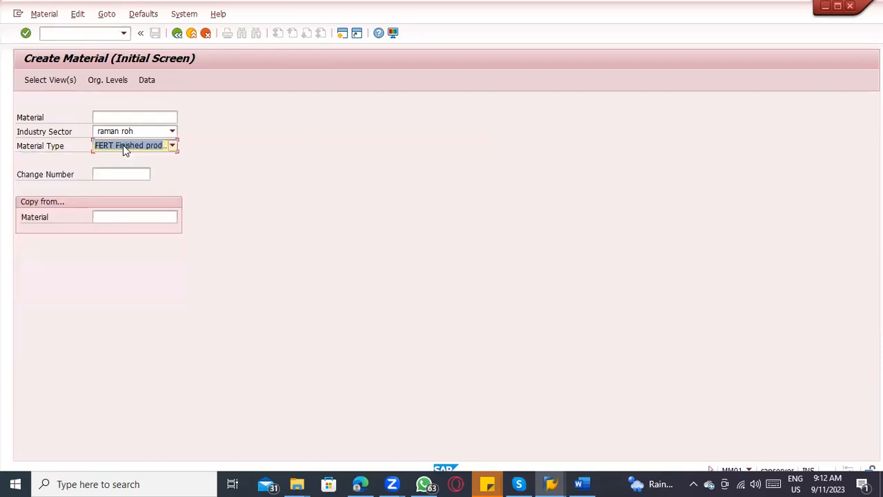
Step: Set the new material's industry sector to T Telecommunication
{"action": "left_click", "coordinate": [124, 145]}
{"action": "left_click", "coordinate": [39, 100]}
{"action": "left_click", "coordinate": [111, 116]}
{"action": "left_click", "coordinate": [57, 80]}
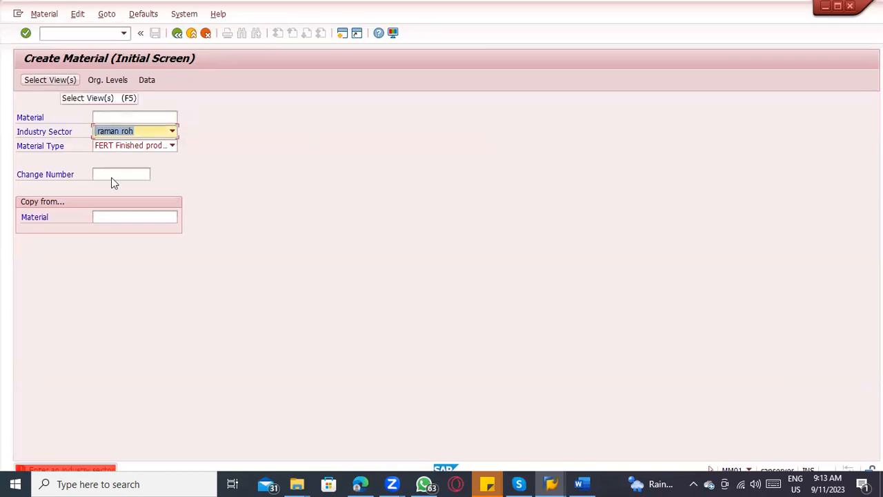
{"action": "left_click", "coordinate": [163, 135]}
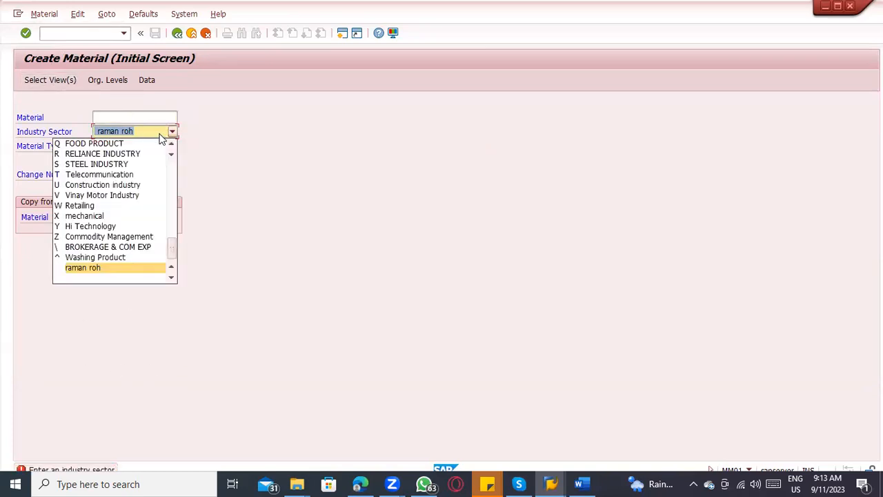
{"action": "left_click", "coordinate": [124, 174]}
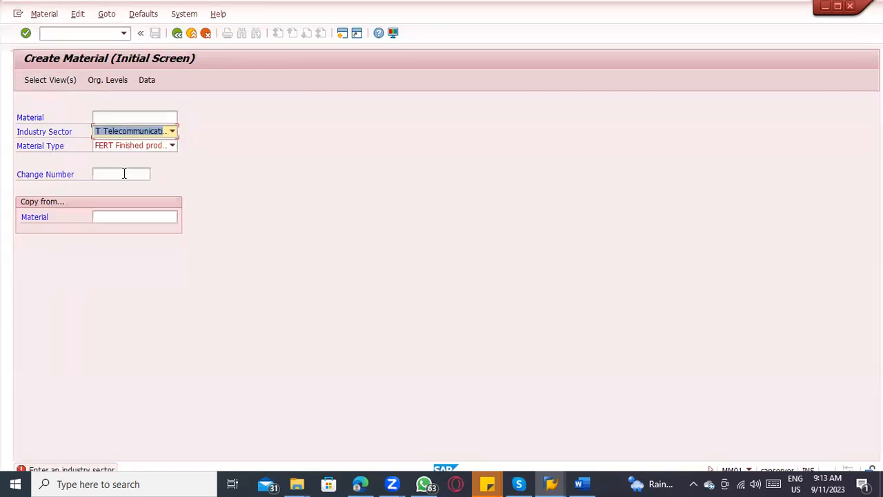
Step: Check the FERT view selection list for a purchasing view and compare it with the Purchasing department in the material type details
{"action": "left_click", "coordinate": [49, 81]}
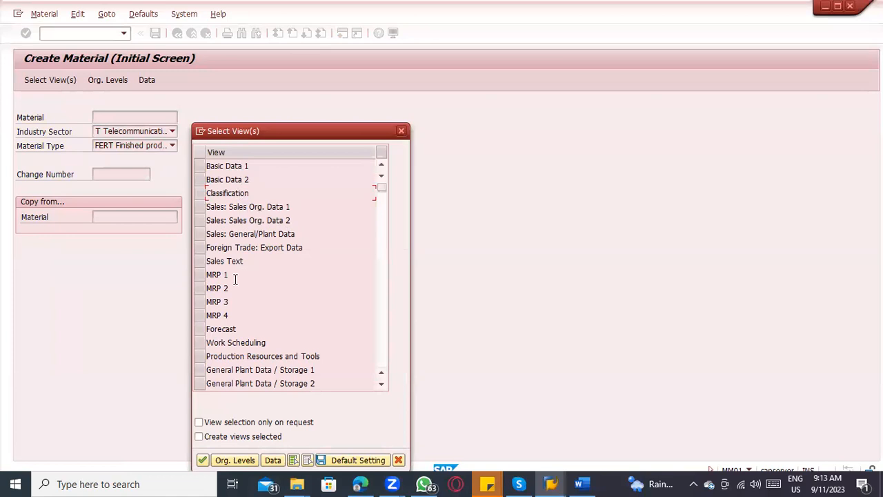
{"action": "scroll", "coordinate": [237, 289], "scroll_direction": "down", "scroll_amount": 1}
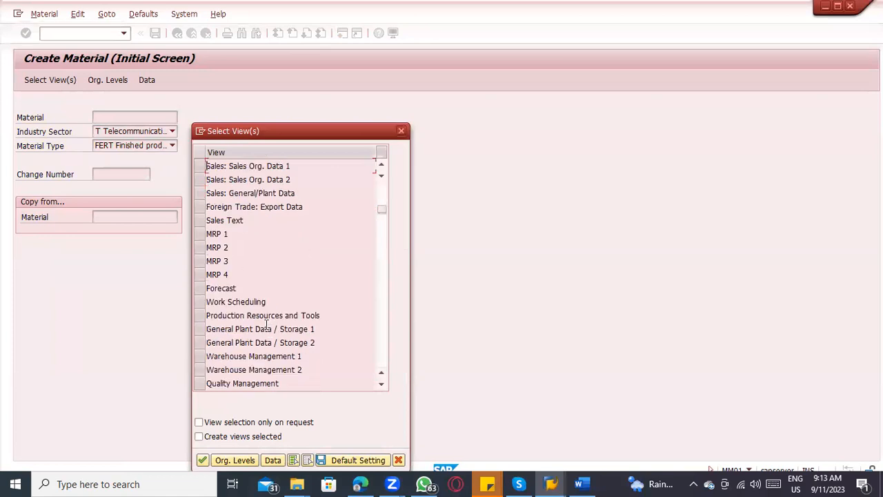
{"action": "scroll", "coordinate": [269, 339], "scroll_direction": "down", "scroll_amount": 1}
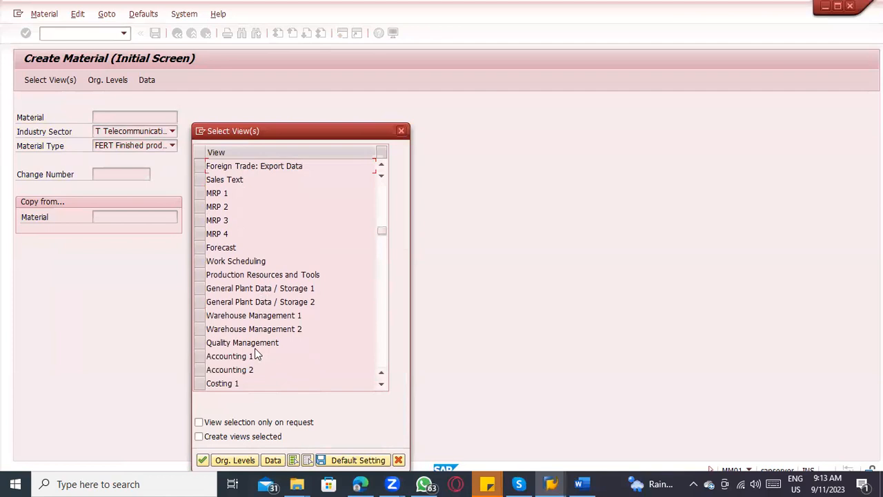
{"action": "scroll", "coordinate": [267, 330], "scroll_direction": "up", "scroll_amount": 1}
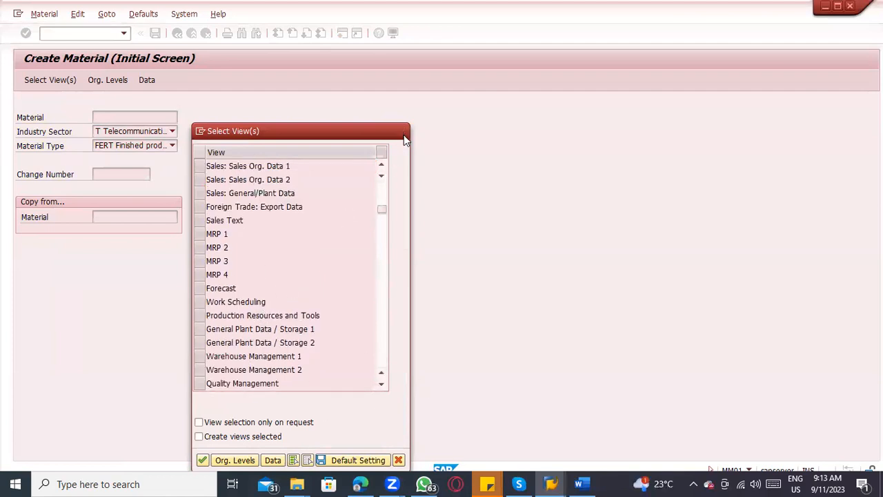
{"action": "key", "text": "alt+Tab"}
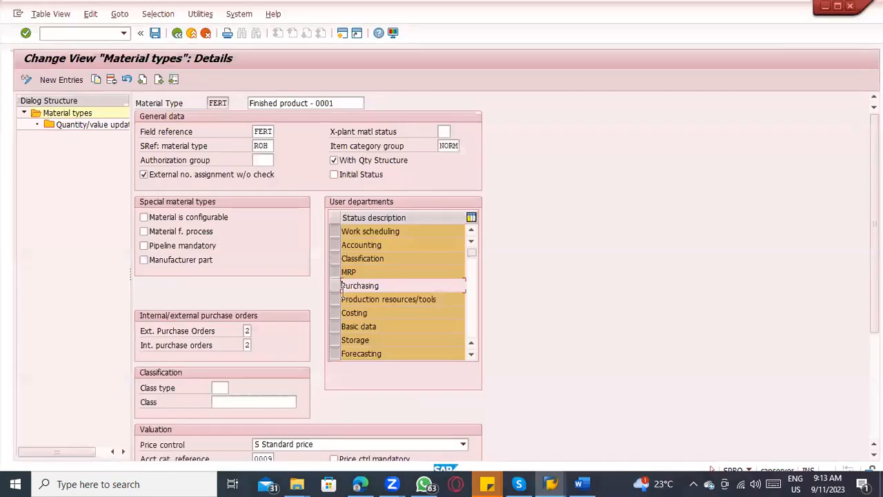
{"action": "left_click_drag", "start_coordinate": [382, 288], "coordinate": [320, 288]}
Step: Switch to the ERP_8.45 document in Word and highlight the first three list points, from number range to departments/views, in yellow
{"action": "left_click", "coordinate": [581, 484]}
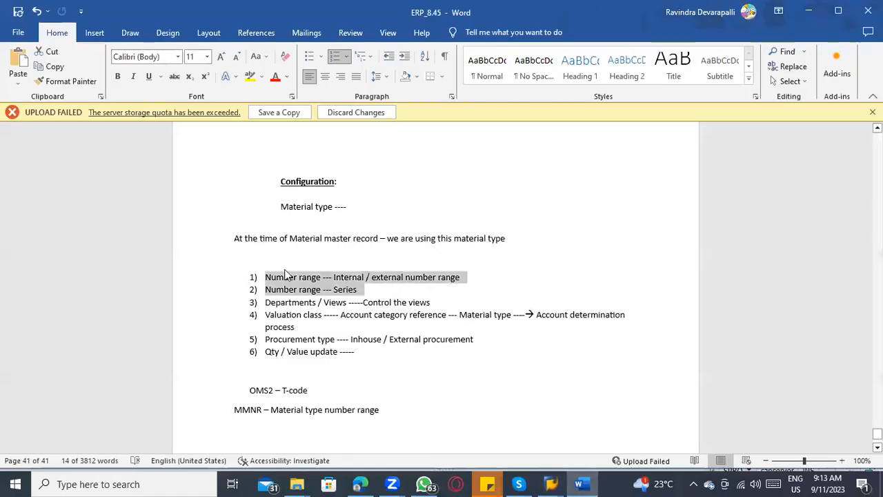
{"action": "left_click_drag", "start_coordinate": [430, 304], "coordinate": [265, 277]}
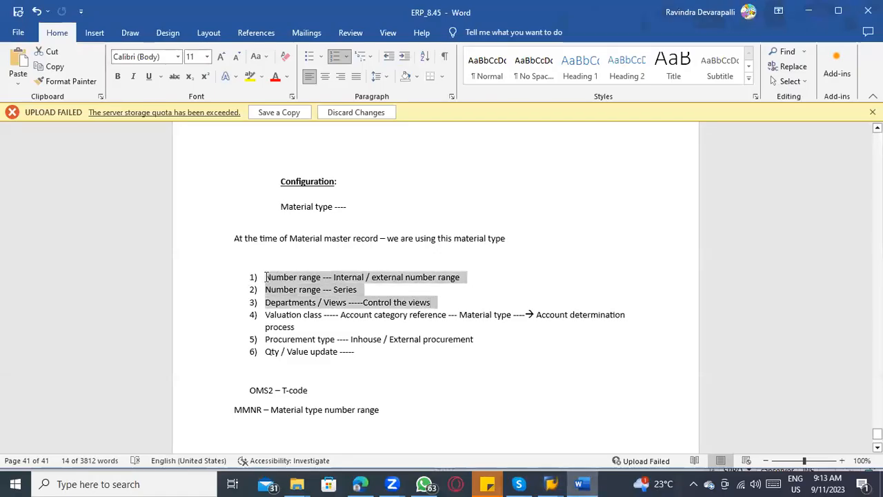
{"action": "left_click", "coordinate": [250, 77]}
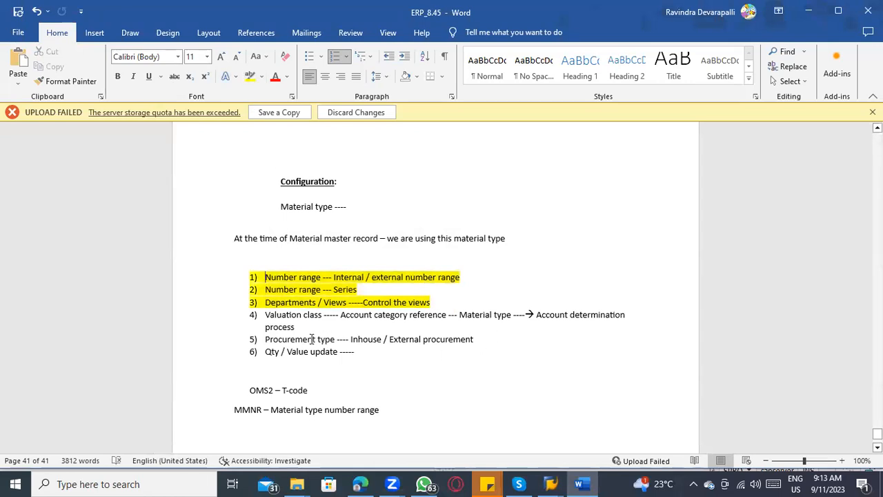
Step: Select the procurement type point in the document, and in SAP check FERT's external and internal purchase order settings
{"action": "left_click_drag", "start_coordinate": [473, 341], "coordinate": [289, 345]}
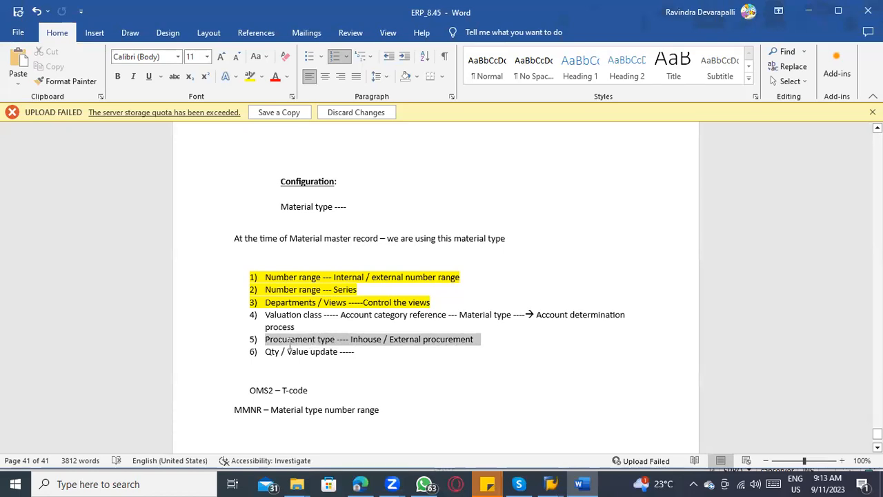
{"action": "key", "text": "alt+Tab"}
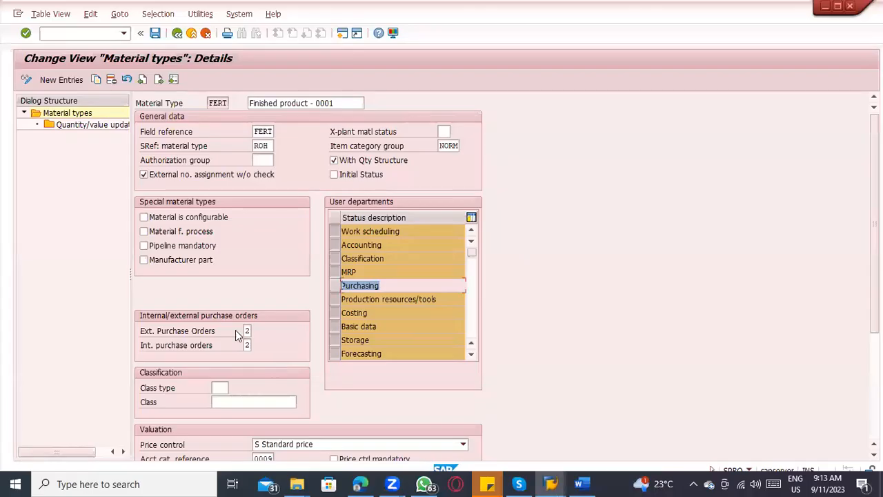
{"action": "left_click", "coordinate": [248, 332]}
{"action": "left_click", "coordinate": [247, 345]}
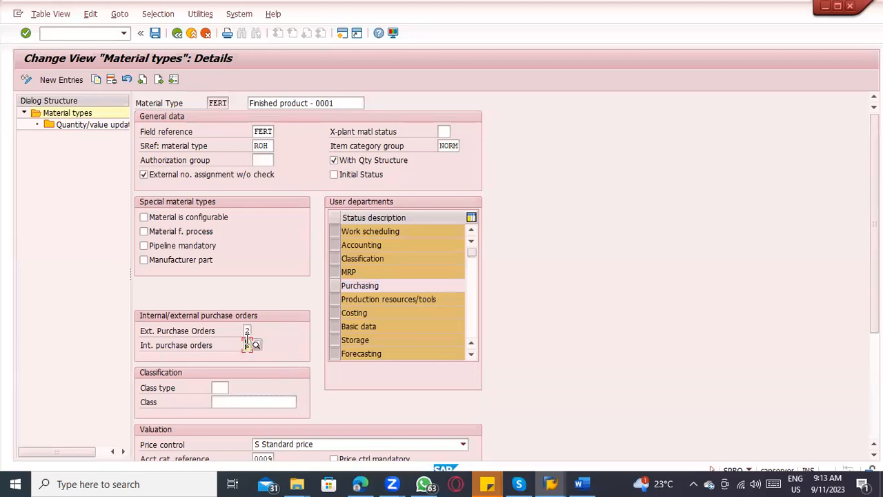
{"action": "left_click", "coordinate": [246, 331]}
{"action": "type", "text": "2"}
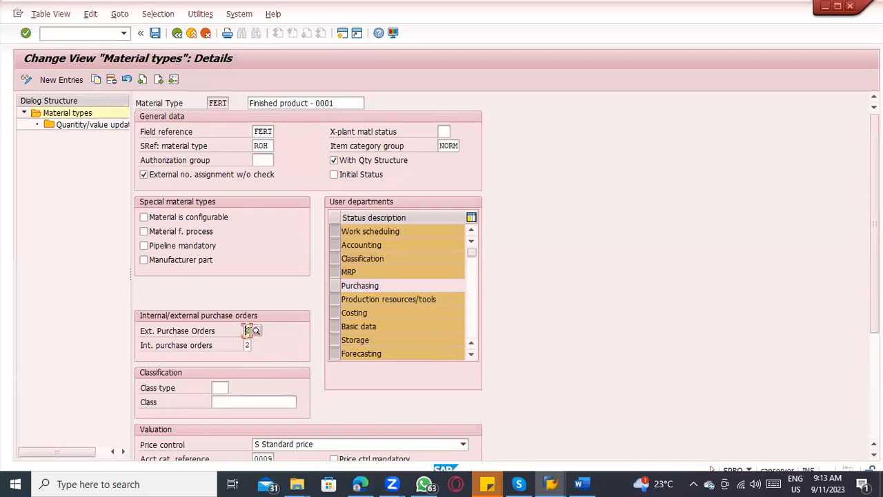
Step: Set FERT's external purchase orders to 0, No external purchase orders allowed, and compare the setting with the Purchasing department
{"action": "key", "text": "Return"}
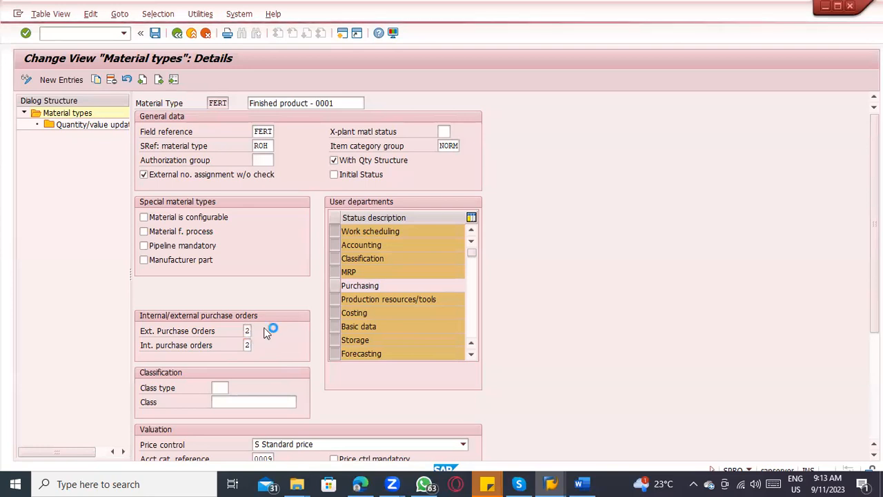
{"action": "left_click", "coordinate": [264, 327]}
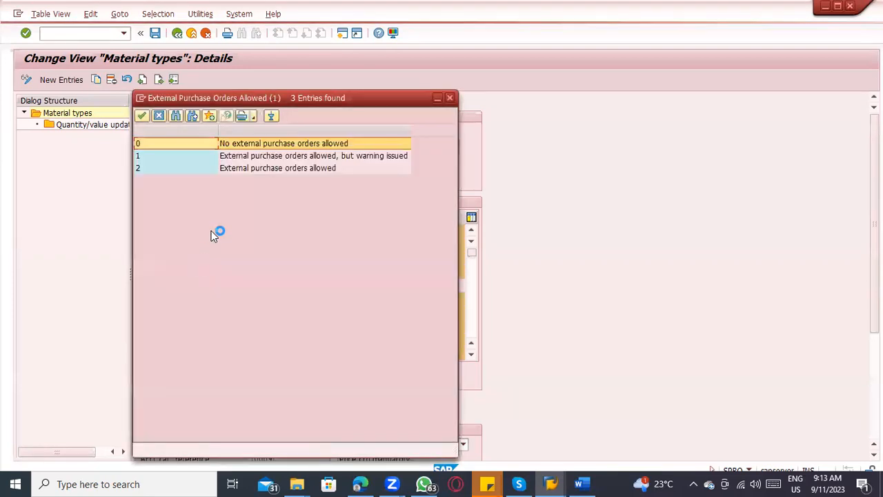
{"action": "left_click", "coordinate": [303, 171]}
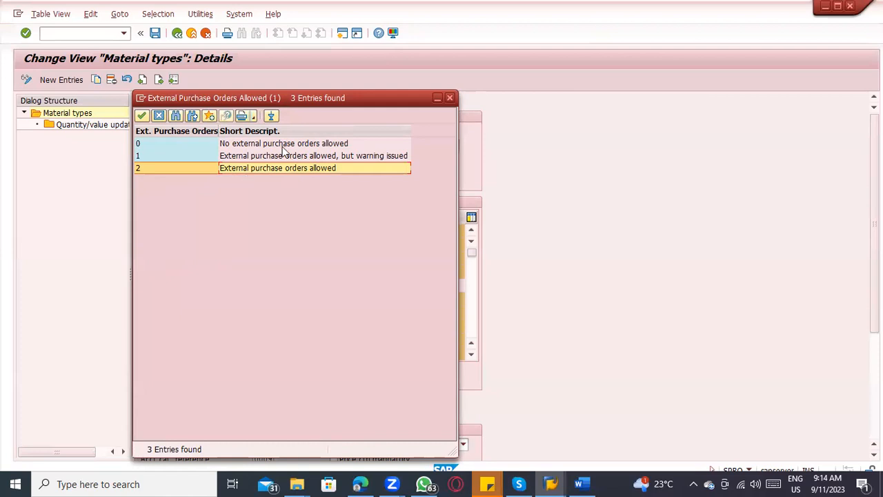
{"action": "left_click_drag", "start_coordinate": [308, 100], "coordinate": [706, 78]}
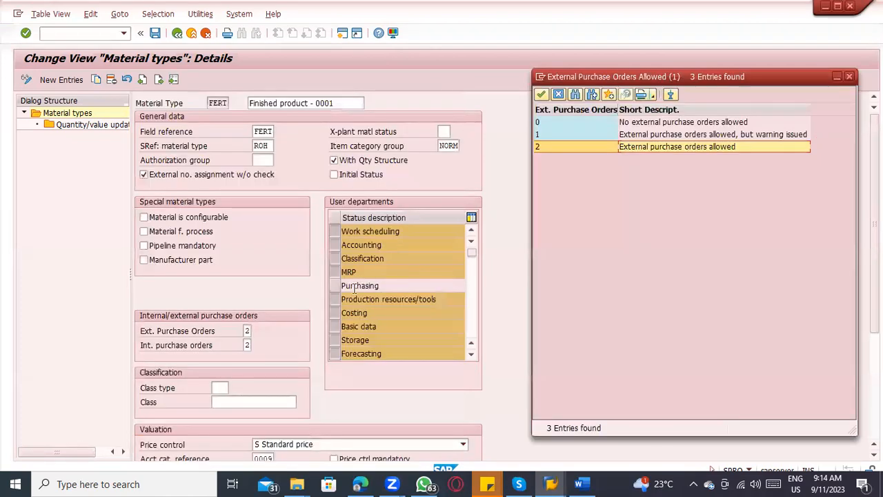
{"action": "left_click", "coordinate": [655, 124]}
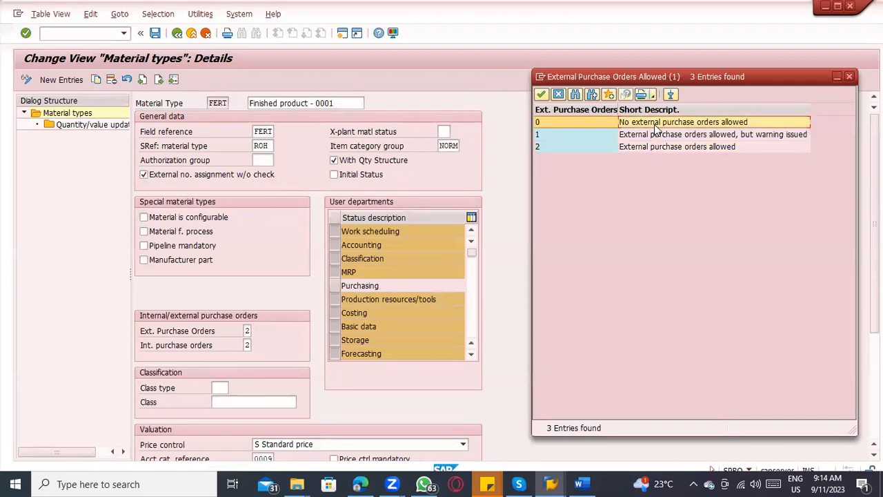
{"action": "double_click", "coordinate": [657, 124]}
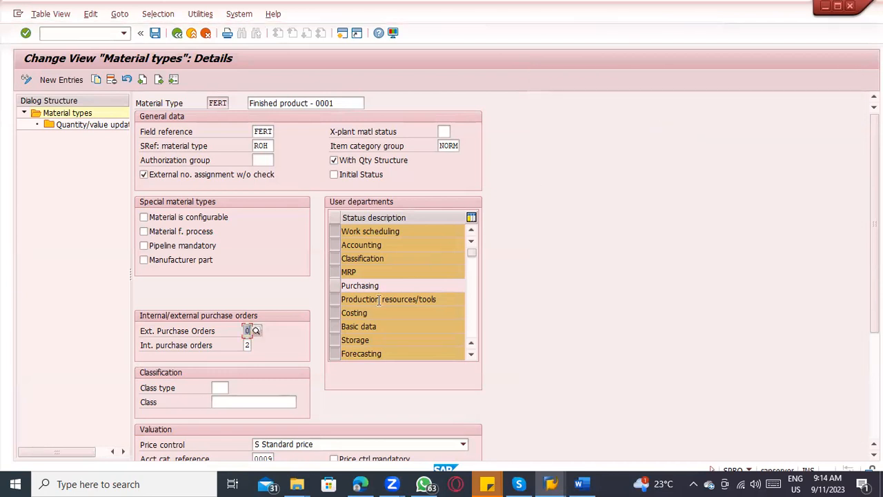
{"action": "left_click_drag", "start_coordinate": [394, 286], "coordinate": [310, 288]}
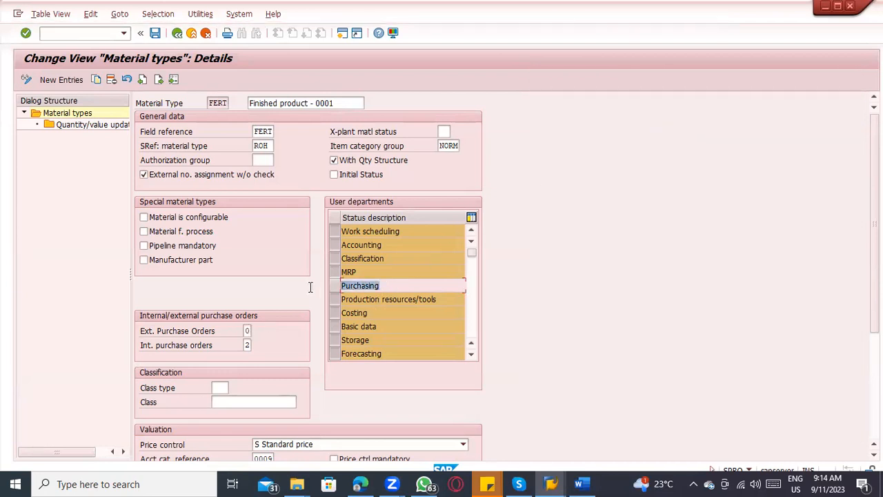
{"action": "left_click", "coordinate": [250, 330]}
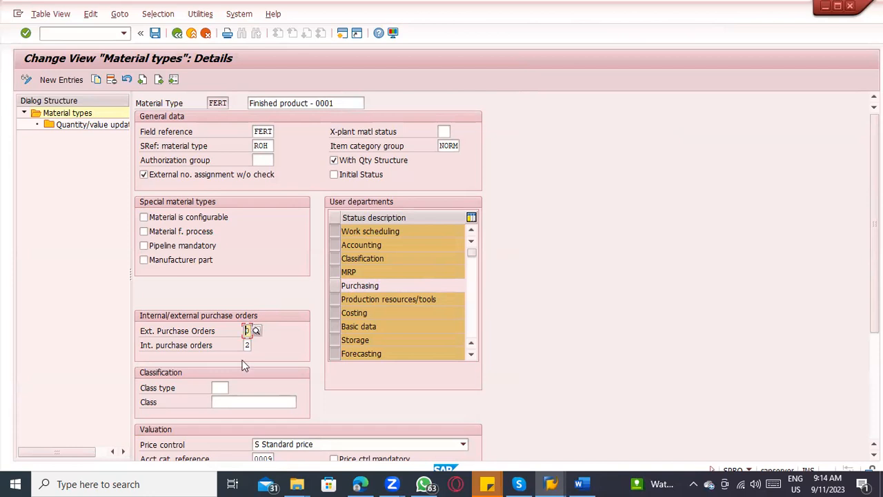
Step: Look up the possible entries for FERT's internal purchase orders and close the list without choosing one
{"action": "key", "text": "Return"}
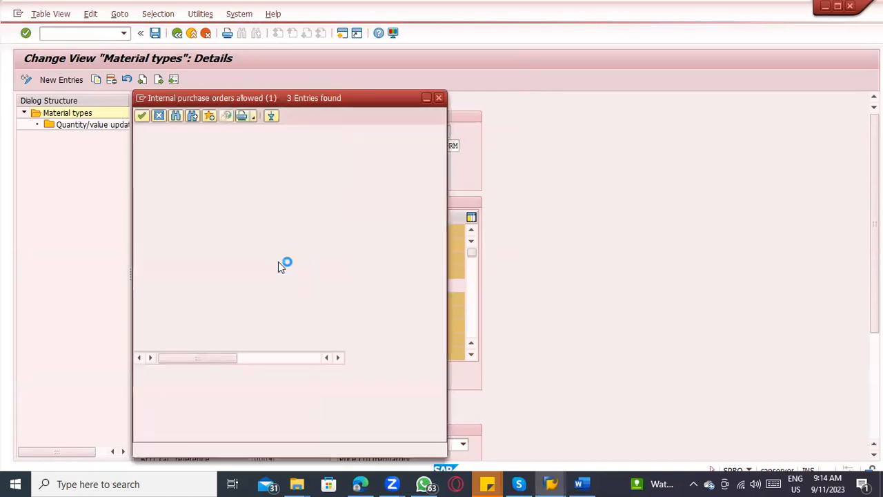
{"action": "left_click", "coordinate": [262, 168]}
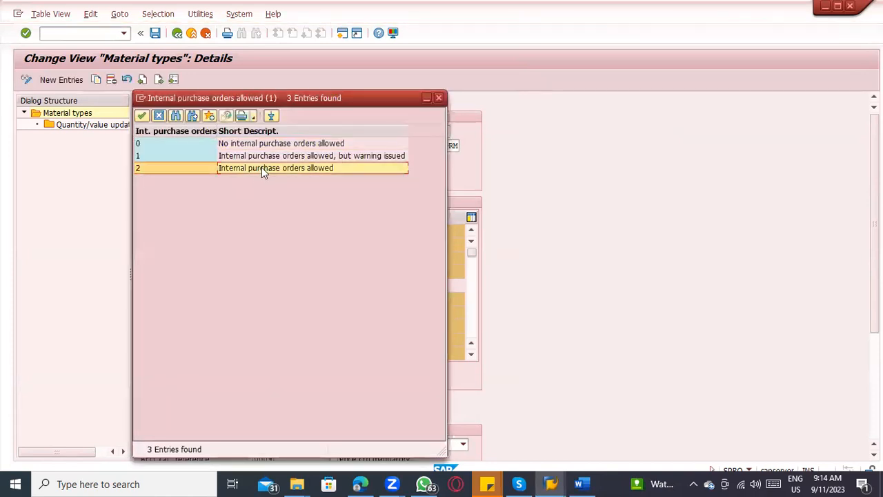
{"action": "left_click", "coordinate": [438, 98]}
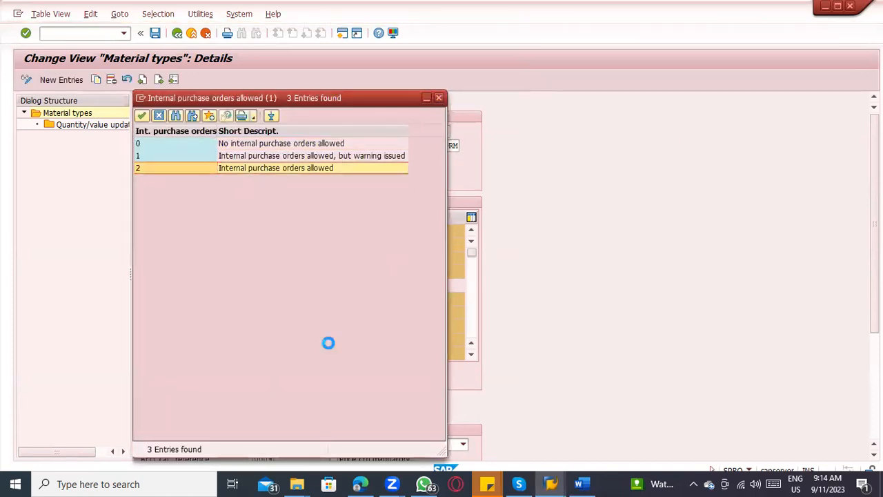
{"action": "left_click_drag", "start_coordinate": [208, 102], "coordinate": [235, 100]}
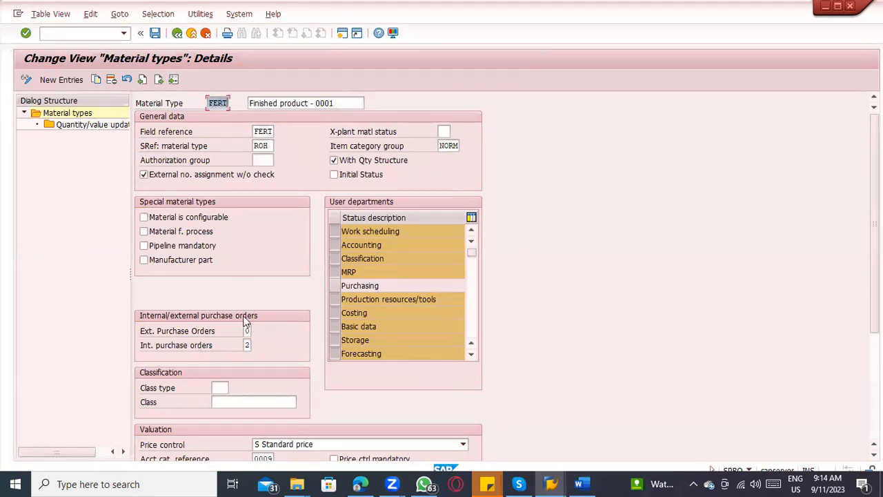
Step: Set FERT's external purchase orders to 2 and its internal purchase orders to 0
{"action": "left_click", "coordinate": [214, 349]}
{"action": "left_click", "coordinate": [247, 330]}
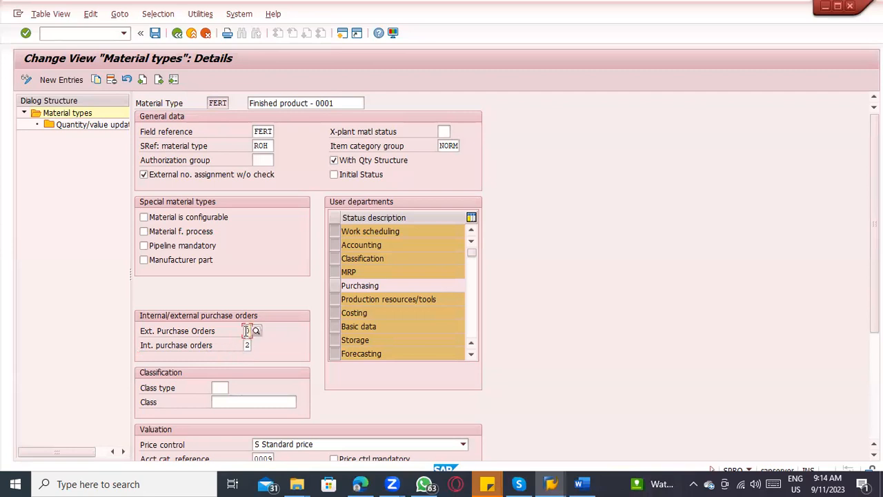
{"action": "key", "text": "Tab"}
{"action": "type", "text": "0"}
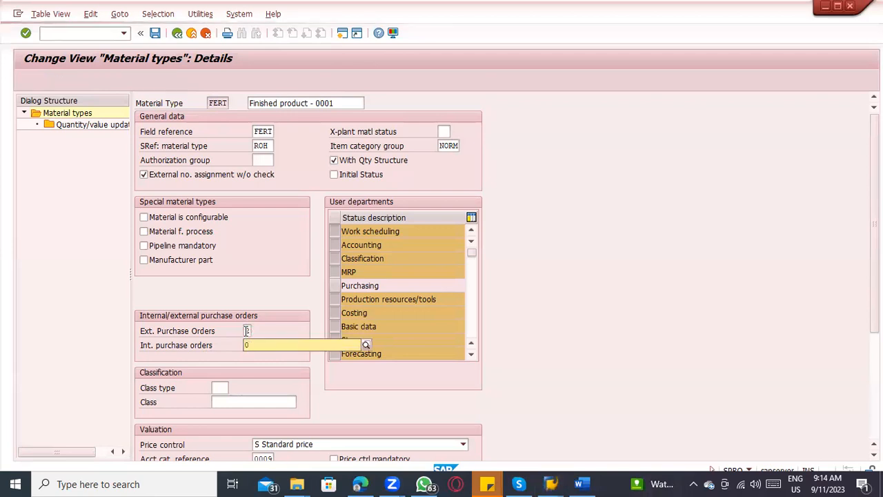
{"action": "left_click", "coordinate": [236, 344]}
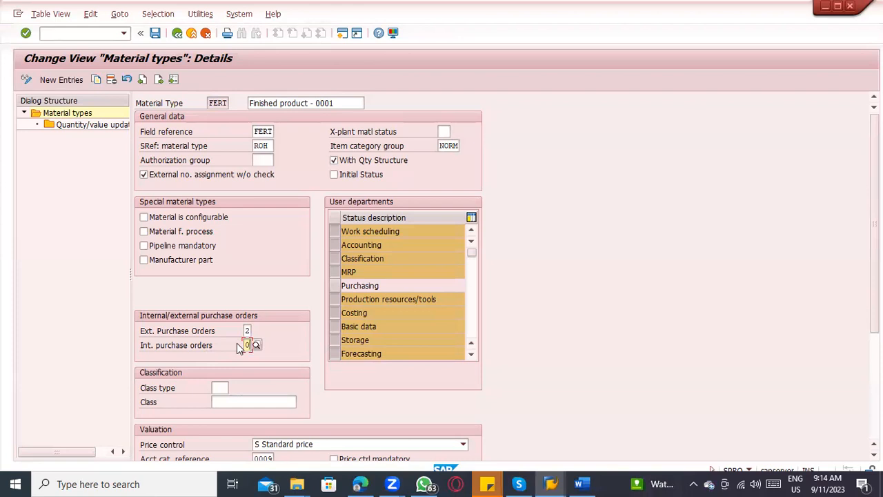
Step: Set FERT's internal purchase orders to 2 and its external purchase orders to 0
{"action": "type", "text": "2"}
{"action": "type", "text": "0"}
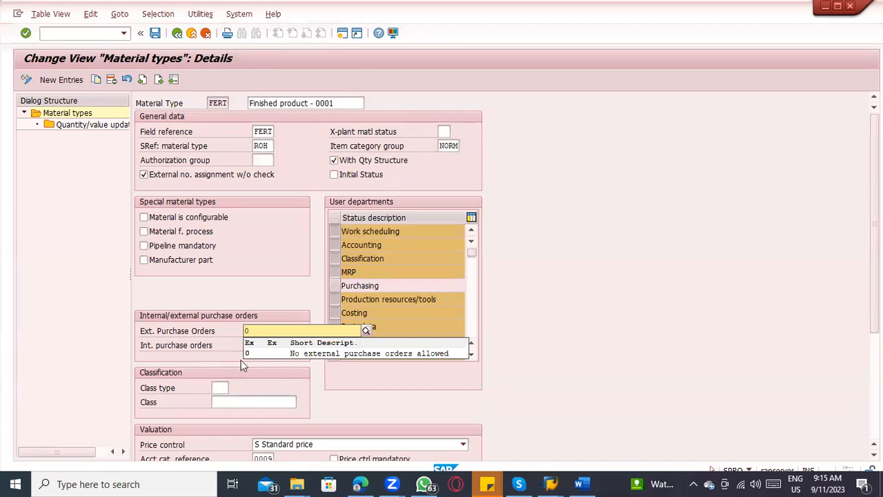
{"action": "left_click", "coordinate": [251, 353]}
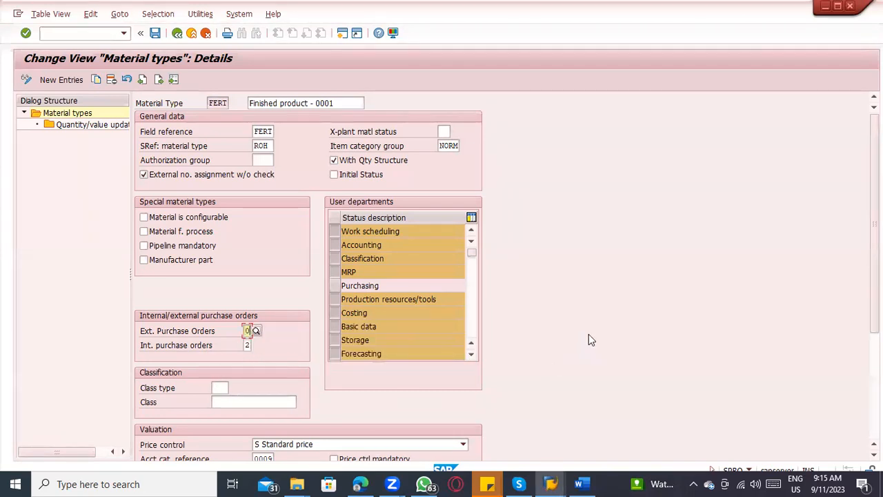
Step: Compare the procurement type point in the ERP_8.45 Word document with FERT's internal and external purchase order settings in SAP
{"action": "key", "text": "alt+Tab"}
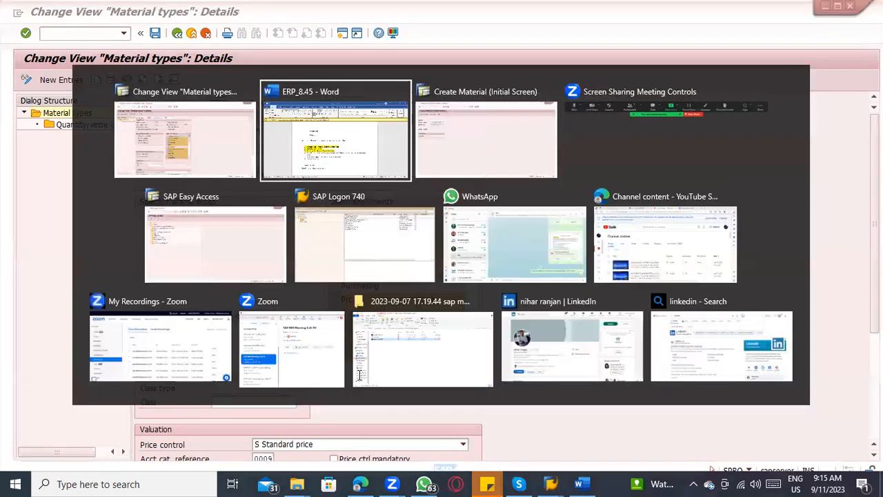
{"action": "left_click", "coordinate": [446, 380]}
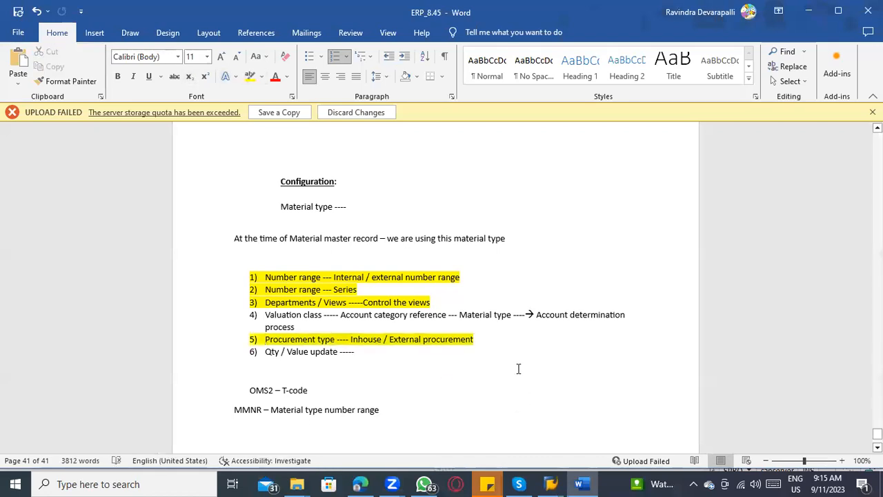
{"action": "key", "text": "alt+Tab"}
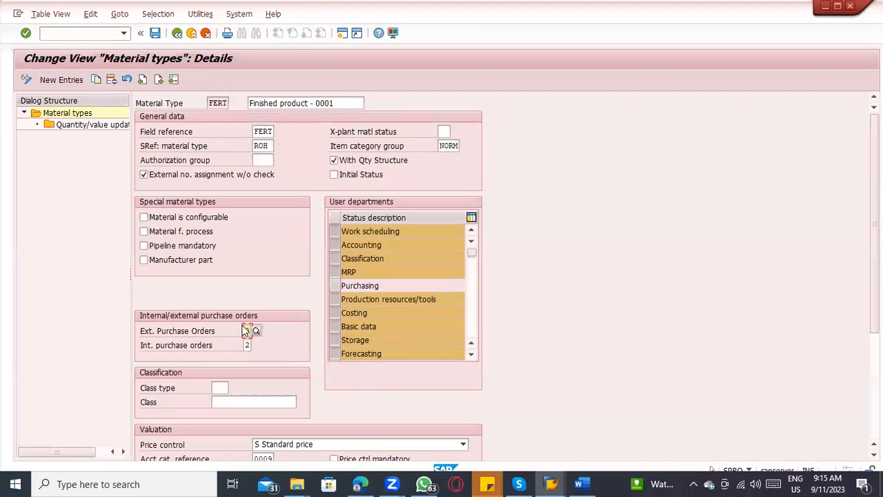
{"action": "key", "text": "alt+Tab"}
{"action": "key", "text": "alt+Tab"}
{"action": "key", "text": "alt+Tab"}
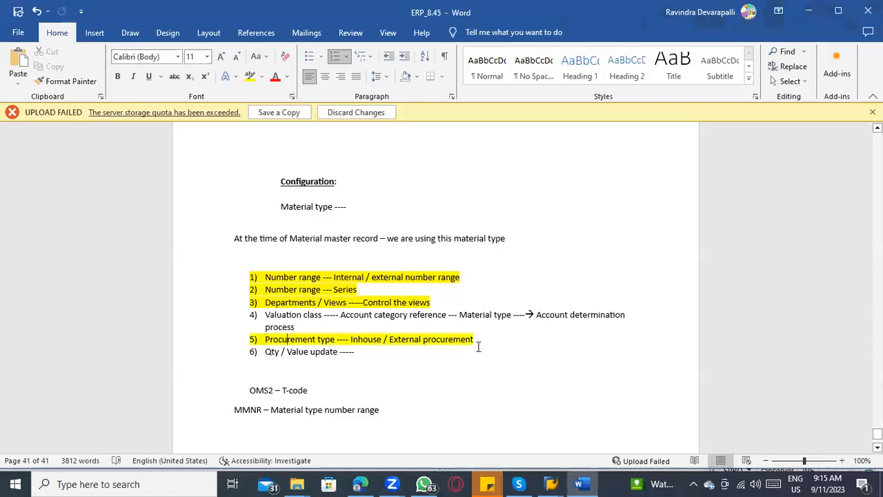
Step: Select the Qty / Value update point in the document, and in SAP open the quantity/value updating overview for FERT
{"action": "key", "text": "alt+Tab"}
{"action": "key", "text": "alt+Tab"}
{"action": "left_click_drag", "start_coordinate": [354, 352], "coordinate": [265, 352]}
{"action": "key", "text": "alt+Tab"}
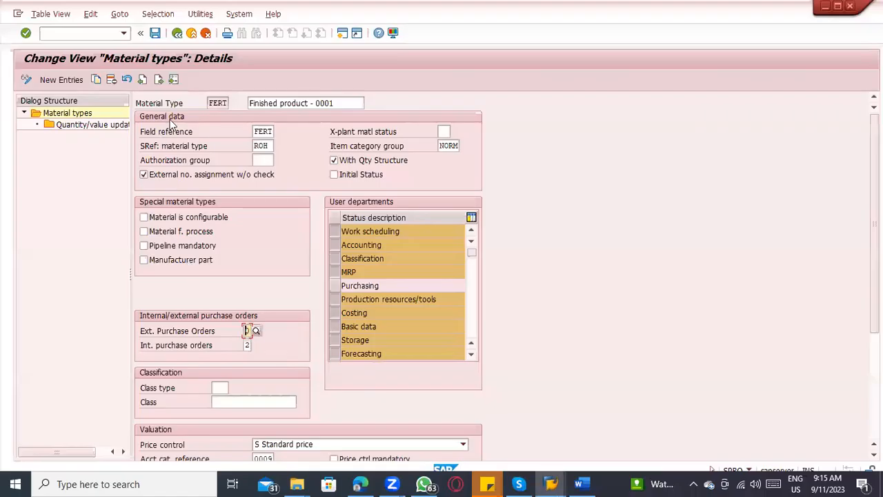
{"action": "left_click", "coordinate": [215, 101]}
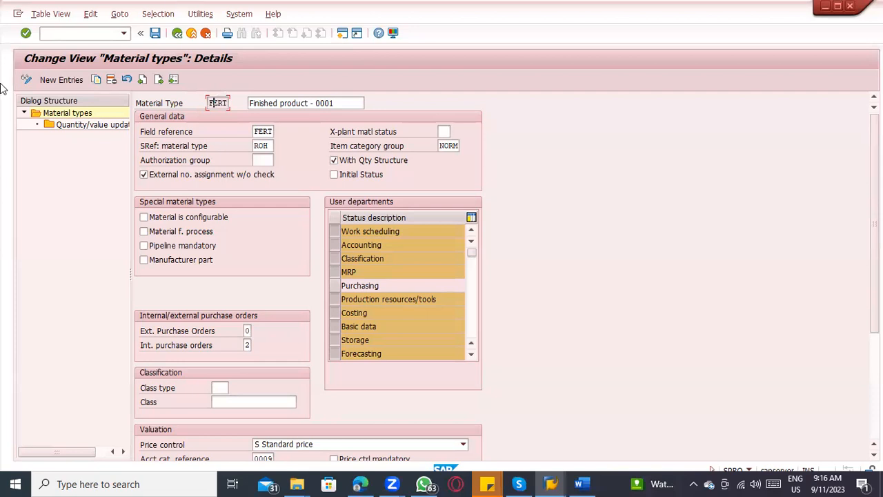
{"action": "left_click", "coordinate": [74, 124]}
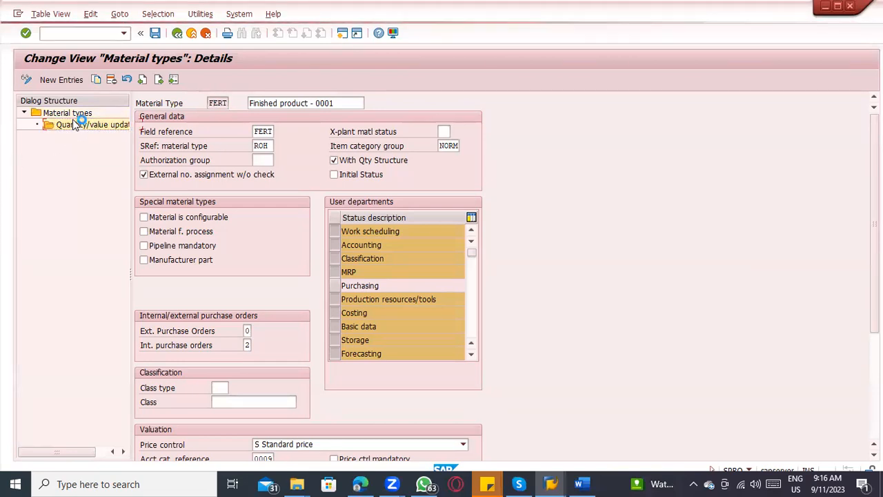
{"action": "left_click_drag", "start_coordinate": [167, 118], "coordinate": [207, 117]}
{"action": "left_click", "coordinate": [175, 131]}
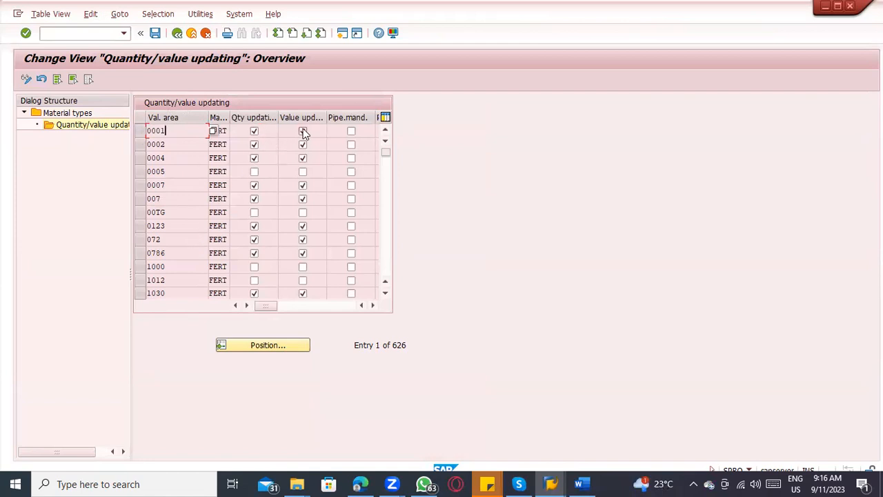
Step: Switch to the ERP_8.45 document in Word and add the line "1000 – Mfg plant" below the MMNR note
{"action": "left_click", "coordinate": [581, 484]}
{"action": "scroll", "coordinate": [437, 412], "scroll_direction": "down", "scroll_amount": 1}
{"action": "left_click", "coordinate": [390, 364]}
{"action": "key", "text": "Return"}
{"action": "type", "text": "1000 -- Ma"}
{"action": "key", "text": "BackSpace"}
{"action": "type", "text": "fg plant"}
{"action": "key", "text": "Return"}
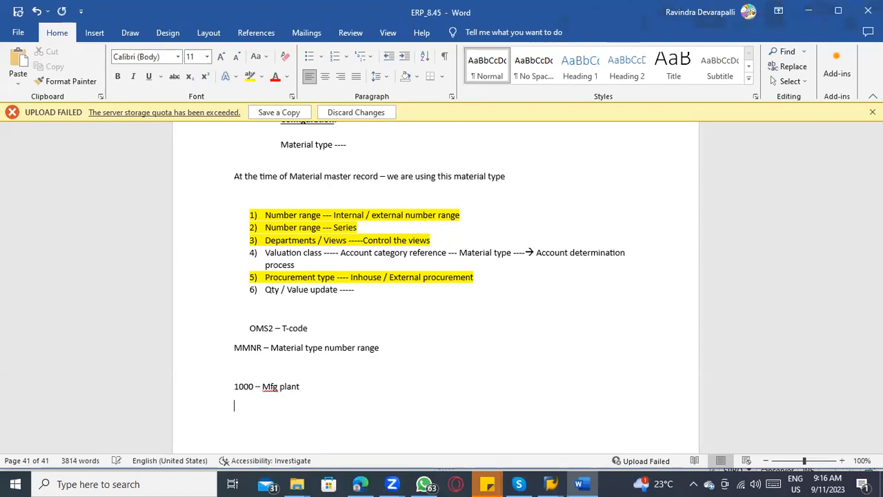
Step: Add the lines "0001 – Depo plant" and "0002 – depo plant" below the manufacturing plant line
{"action": "type", "text": "0001 -"}
{"action": "type", "text": "- Depo p"}
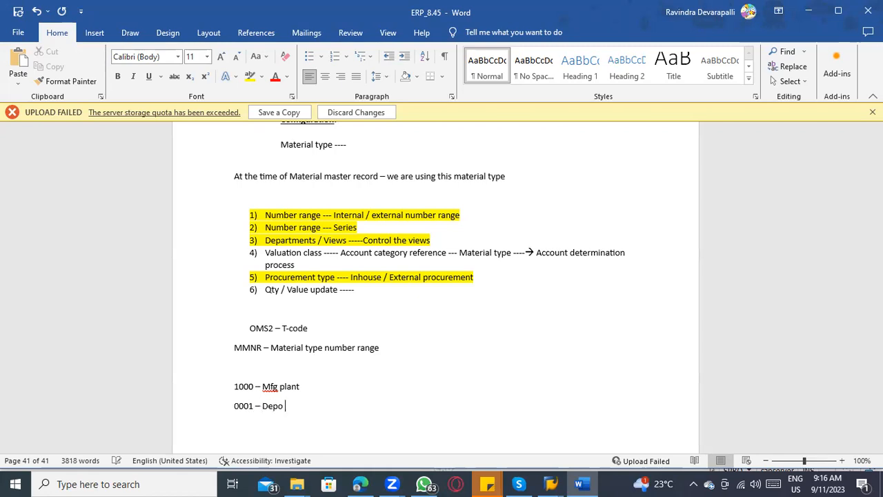
{"action": "type", "text": "lant"}
{"action": "key", "text": "BackSpace"}
{"action": "key", "text": "Return"}
{"action": "type", "text": "0002 - depo plant"}
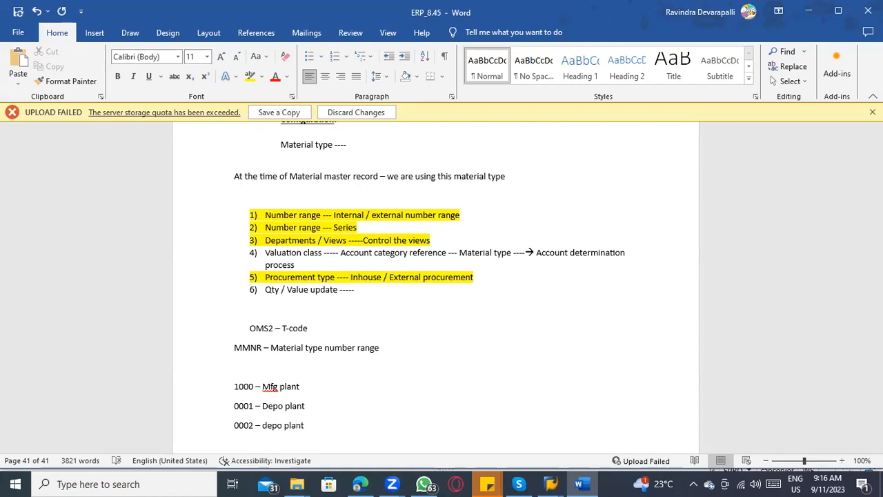
Step: Append "---- Qty / value update" to the 1000 – Mfg plant line
{"action": "scroll", "coordinate": [347, 356], "scroll_direction": "down", "scroll_amount": 3}
{"action": "left_click", "coordinate": [305, 292]}
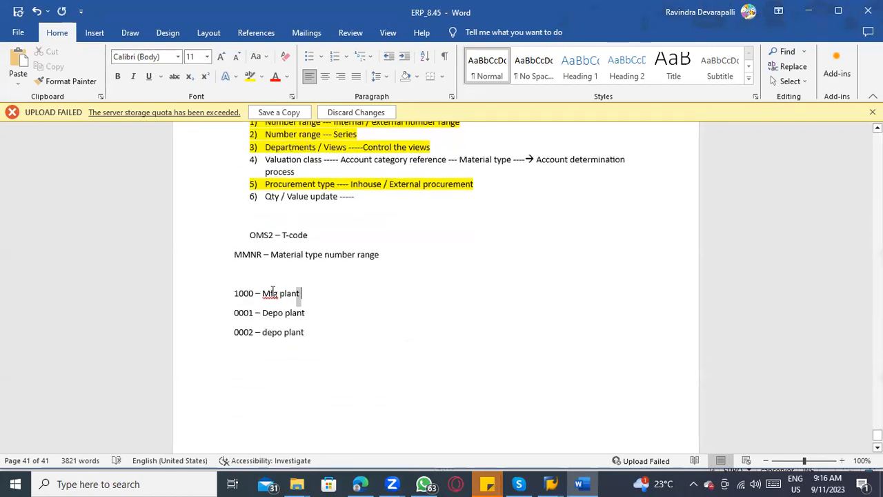
{"action": "left_click_drag", "start_coordinate": [272, 290], "coordinate": [242, 288]}
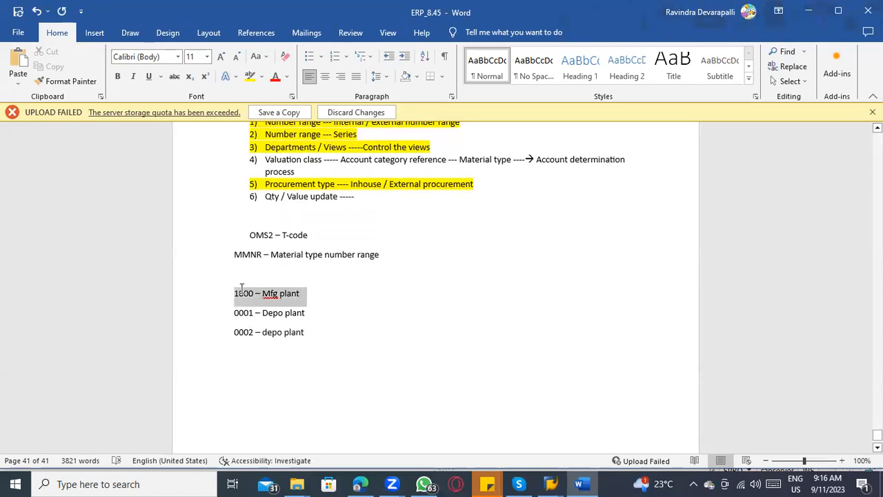
{"action": "left_click", "coordinate": [304, 332]}
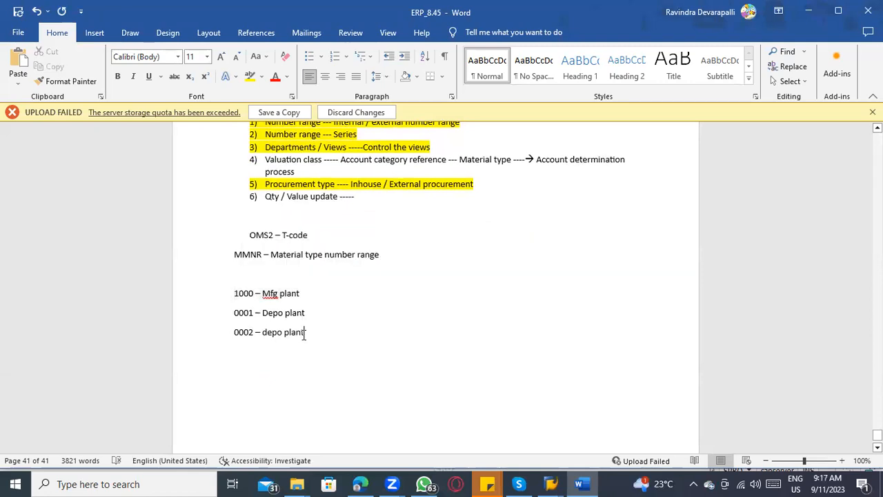
{"action": "left_click", "coordinate": [310, 294]}
{"action": "type", "text": "---"}
{"action": "type", "text": "y"}
{"action": "key", "text": "BackSpace"}
{"action": "key", "text": "BackSpace"}
{"action": "type", "text": "ty / v"}
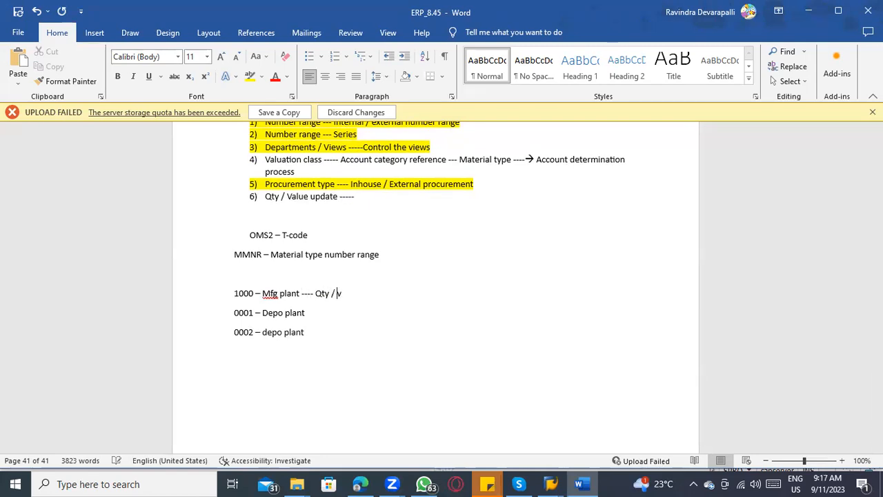
{"action": "type", "text": "alue update"}
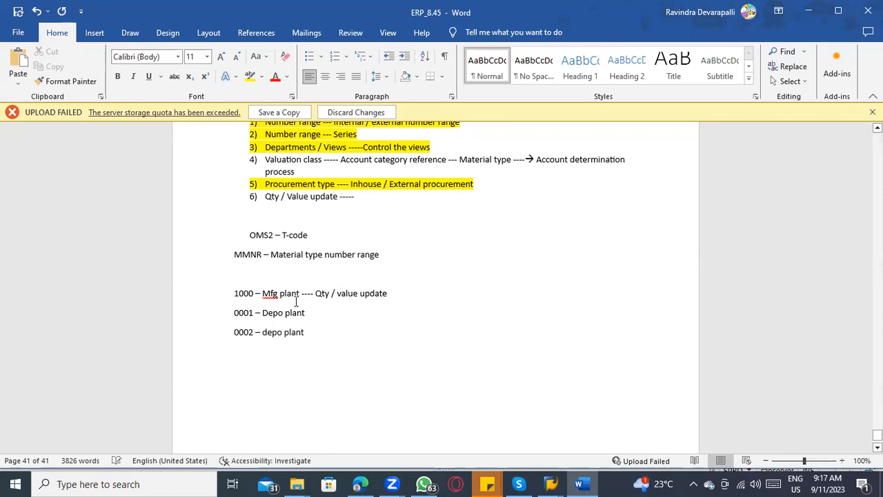
Step: Switch to SAP and enable quantity updating and value updating for FERT in valuation area 1000
{"action": "left_click", "coordinate": [244, 294]}
{"action": "key", "text": "alt+Tab"}
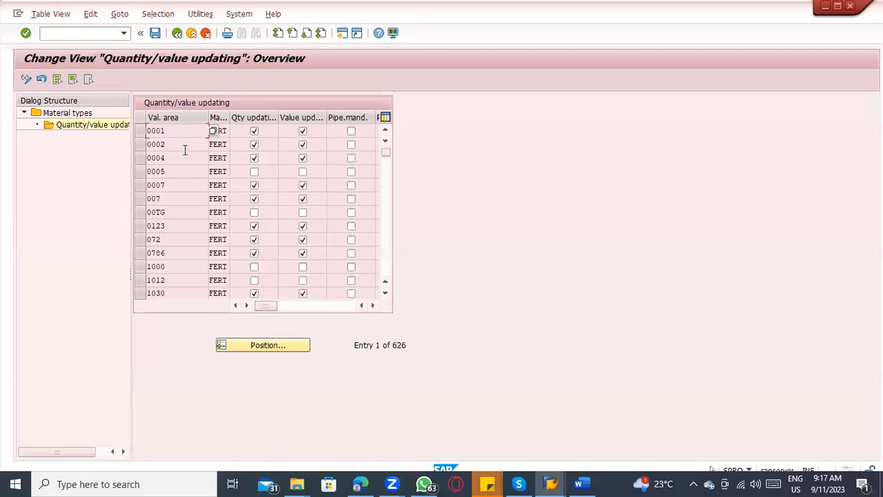
{"action": "left_click", "coordinate": [253, 267]}
{"action": "left_click", "coordinate": [303, 266]}
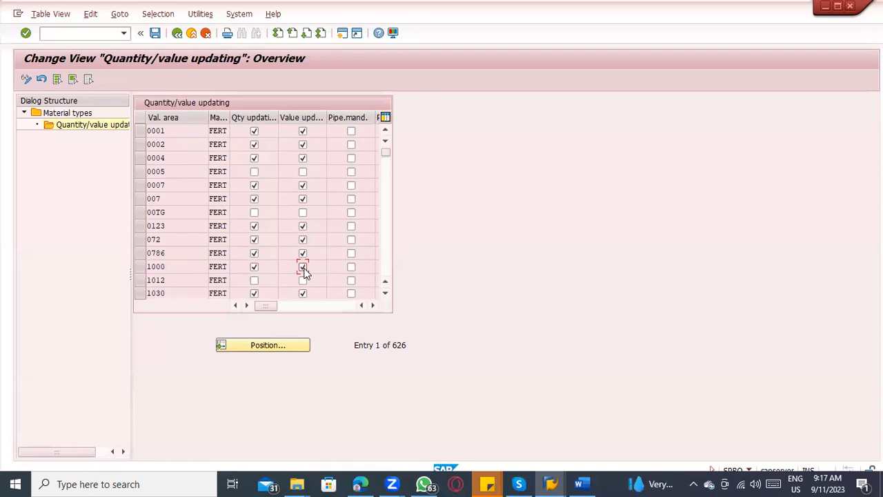
Step: Check valuation area 0001 against the plant notes in Word, then save the SAP changes under the proposed customizing request described as test
{"action": "left_click", "coordinate": [172, 131]}
{"action": "key", "text": "alt+Tab"}
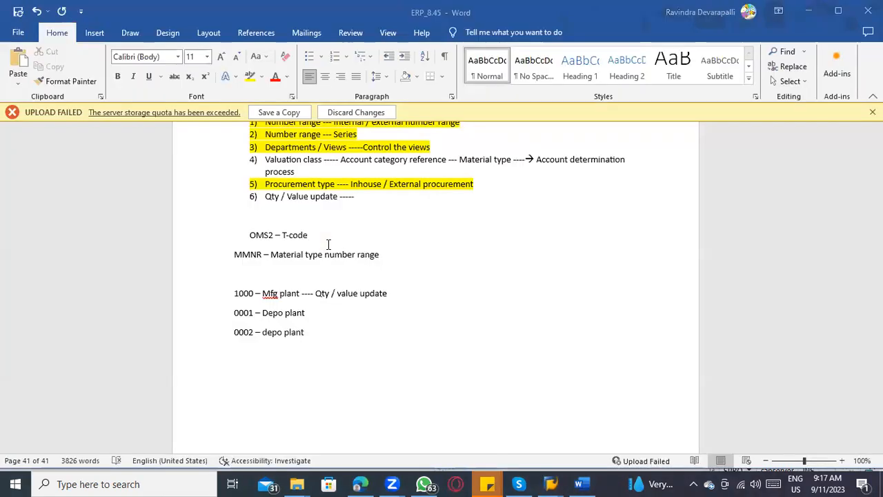
{"action": "key", "text": "alt+Tab"}
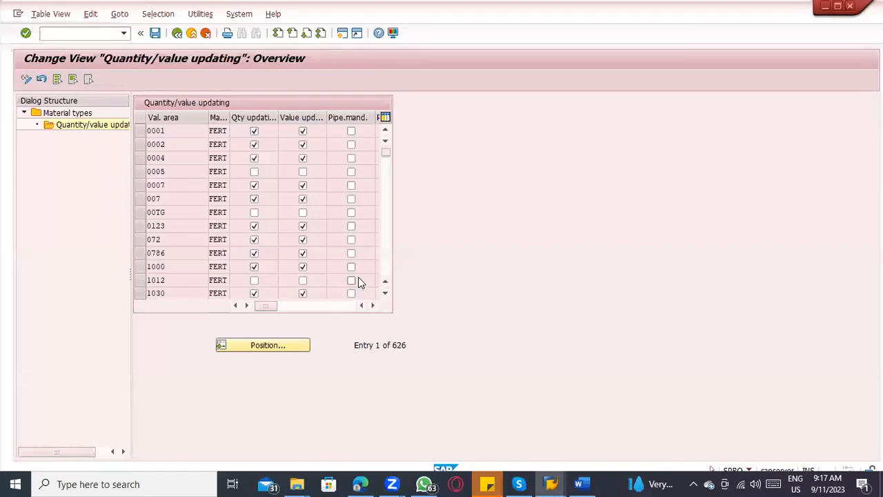
{"action": "key", "text": "ctrl+s"}
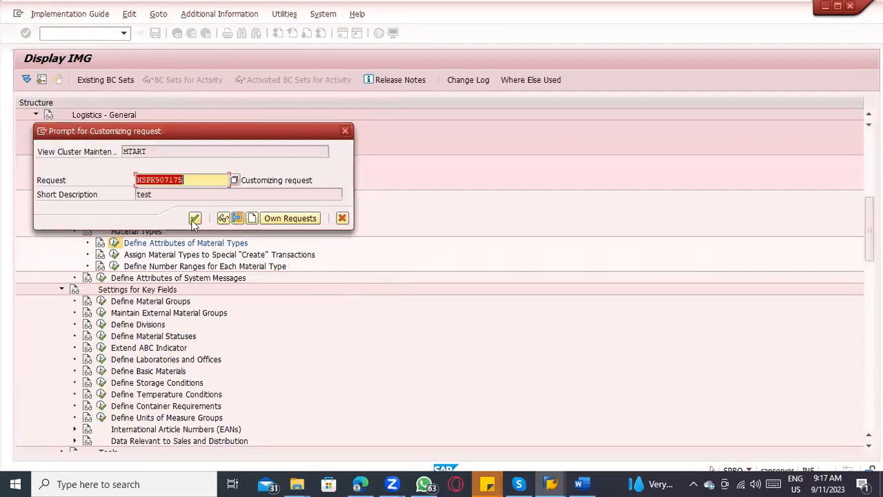
{"action": "key", "text": "Return"}
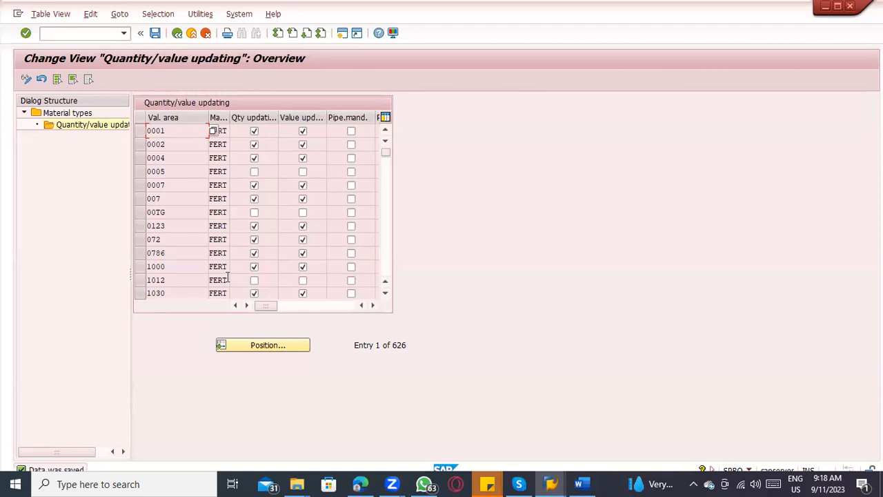
Step: Examine the quantity and value updating settings for FERT in valuation areas 0001 and 1000
{"action": "left_click", "coordinate": [190, 129]}
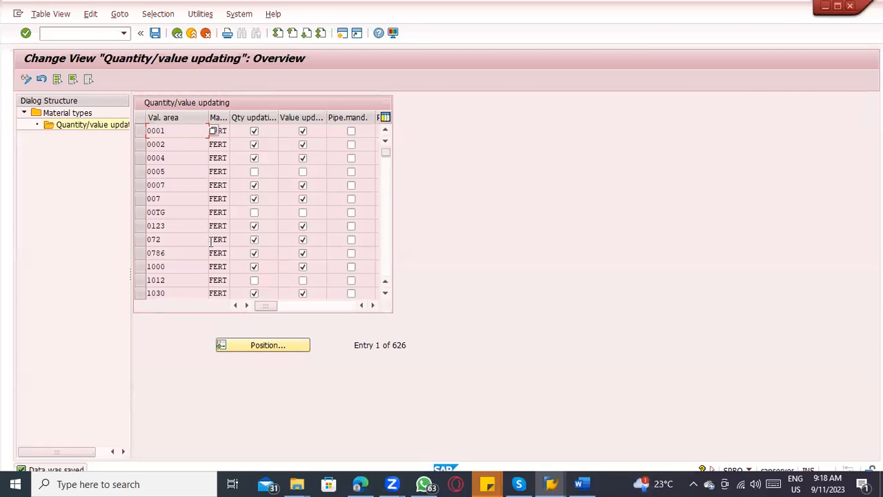
{"action": "left_click", "coordinate": [181, 225]}
{"action": "left_click", "coordinate": [183, 266]}
{"action": "left_click", "coordinate": [253, 269]}
{"action": "left_click", "coordinate": [139, 266]}
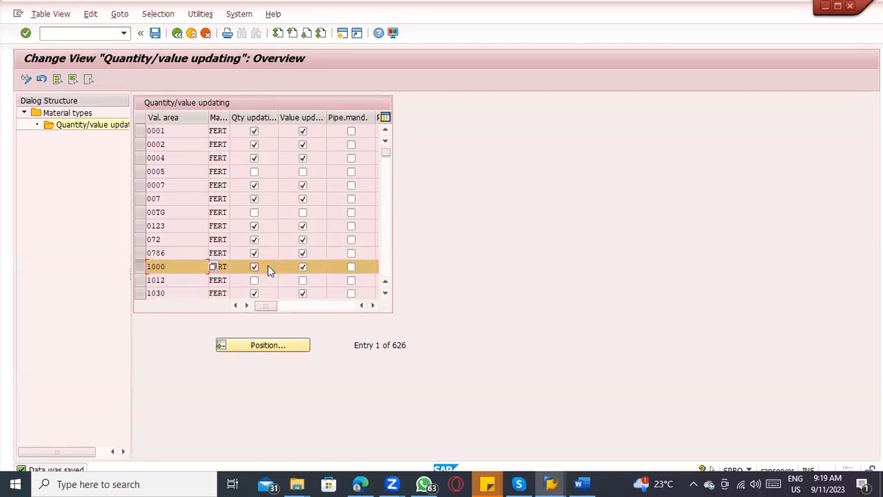
Step: Switch to Word and append "non stock / Non valuated / valuated / stock material" to the Qty / Value update item
{"action": "key", "text": "alt+Tab"}
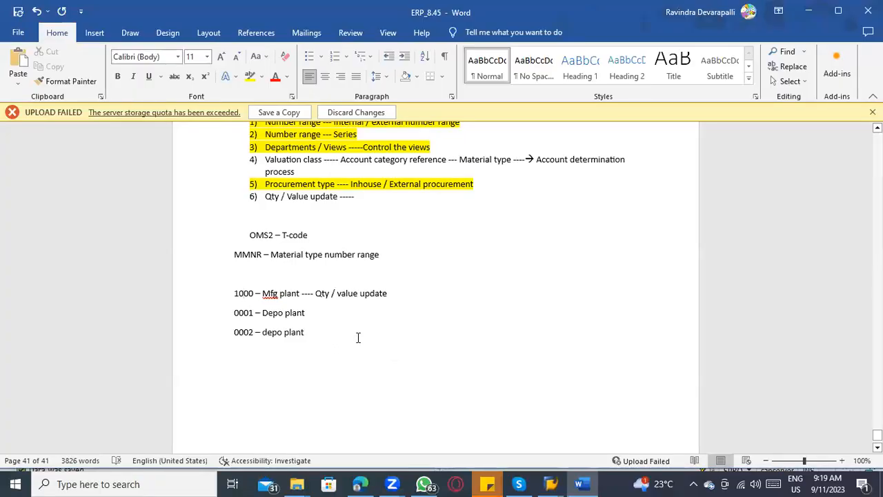
{"action": "left_click", "coordinate": [365, 200]}
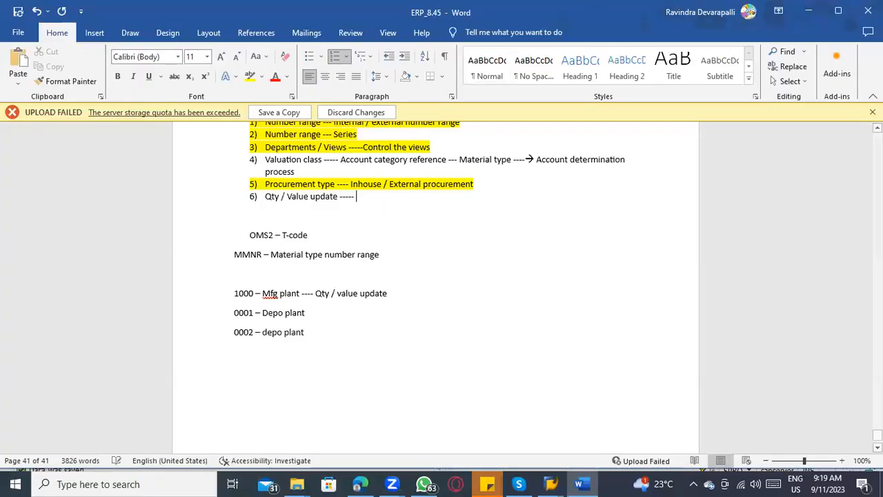
{"action": "type", "text": "non sto"}
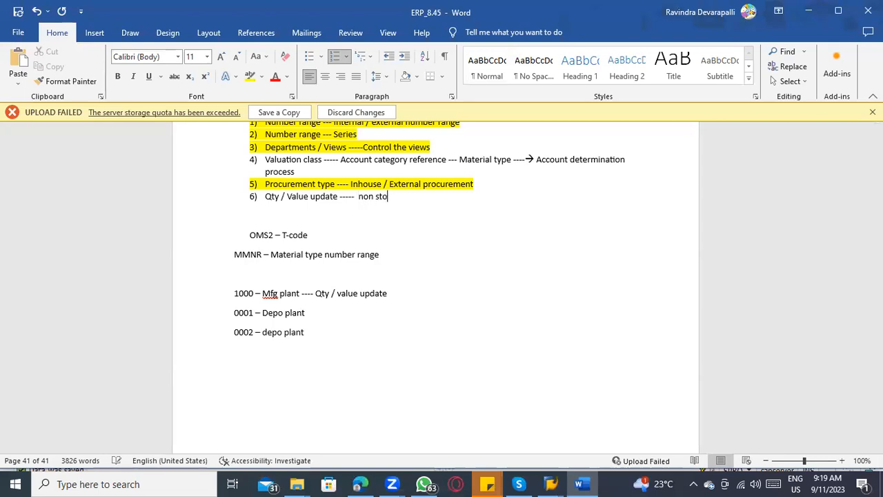
{"action": "type", "text": "ck / Non valuated / va"}
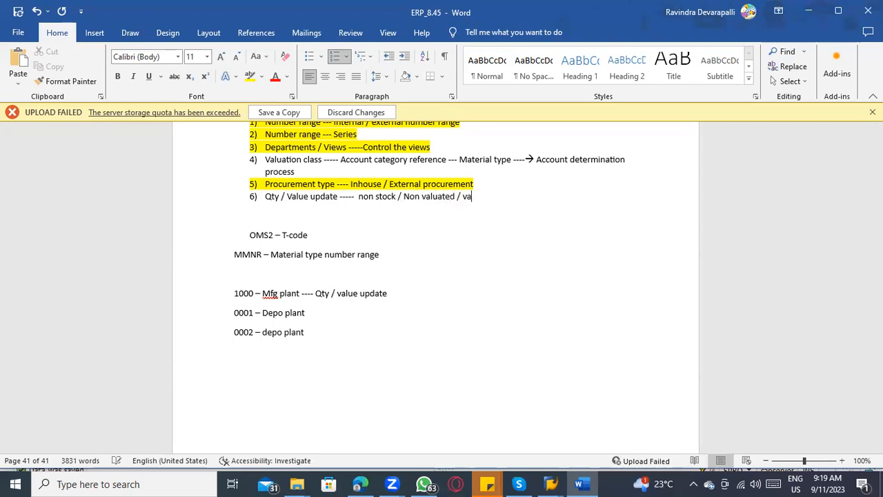
{"action": "type", "text": "luated / stock material"}
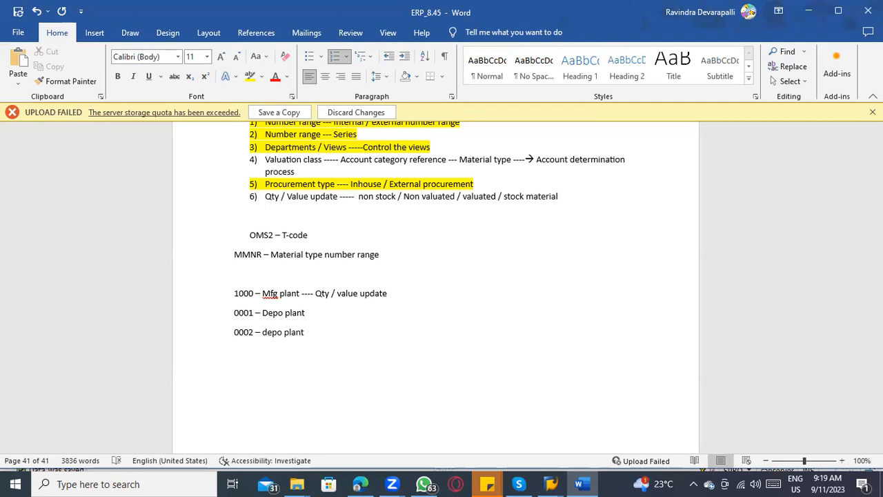
Step: Review the non stock and Non valuated terms, then accept the spacing correction before "non stock"
{"action": "left_click_drag", "start_coordinate": [398, 198], "coordinate": [360, 198]}
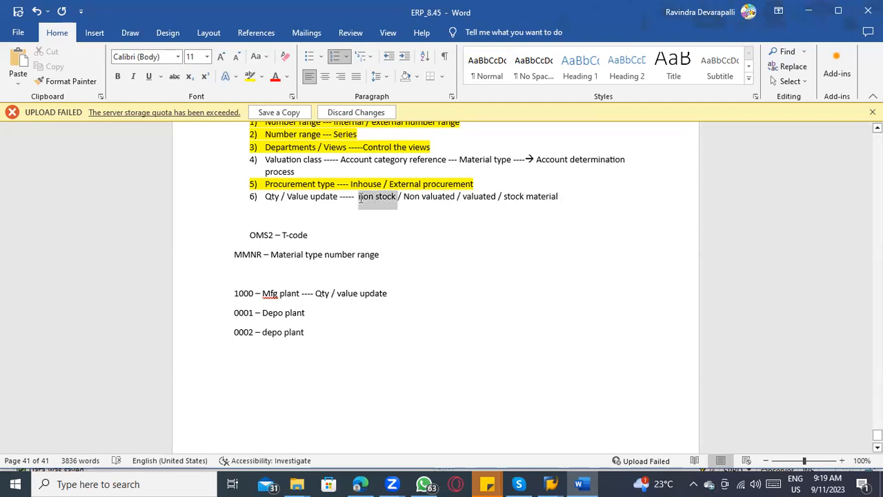
{"action": "left_click_drag", "start_coordinate": [359, 198], "coordinate": [359, 198]}
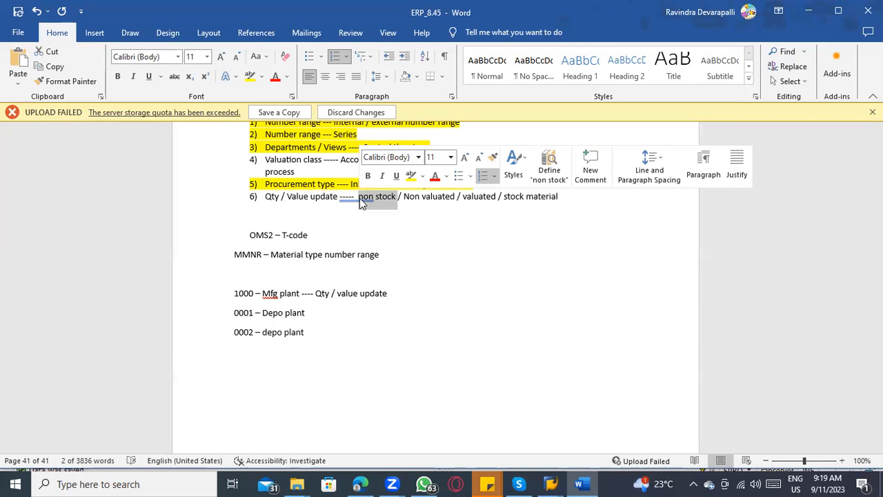
{"action": "left_click", "coordinate": [369, 198]}
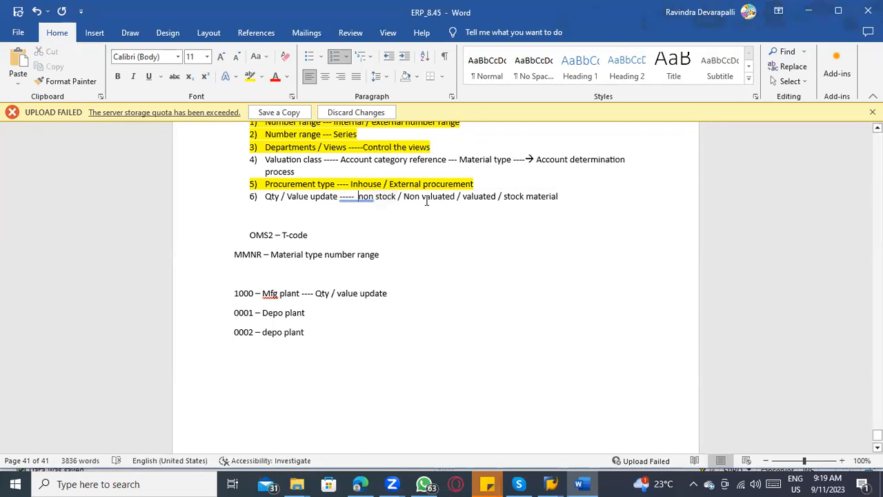
{"action": "left_click_drag", "start_coordinate": [405, 196], "coordinate": [445, 196]}
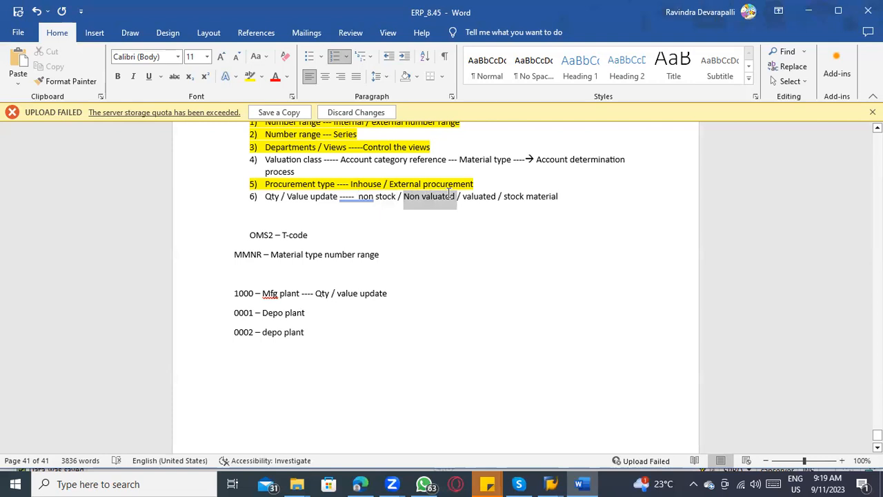
{"action": "left_click_drag", "start_coordinate": [449, 193], "coordinate": [449, 196]}
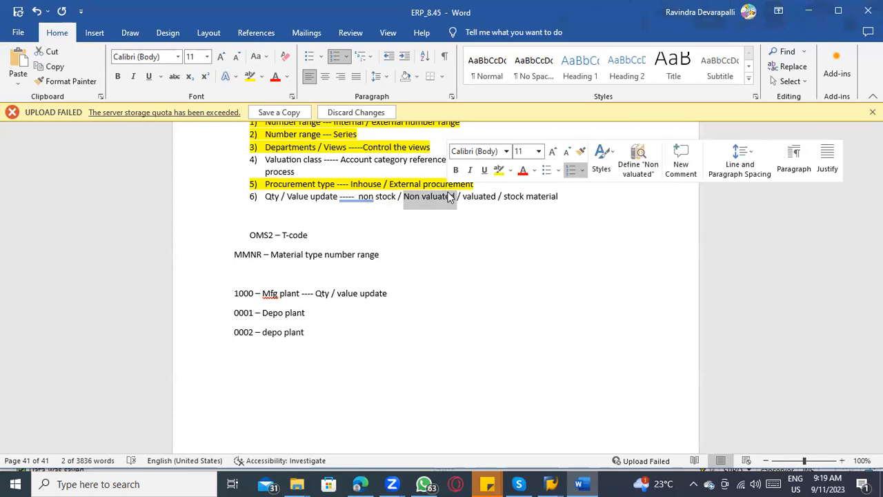
{"action": "right_click", "coordinate": [345, 197]}
{"action": "left_click", "coordinate": [363, 211]}
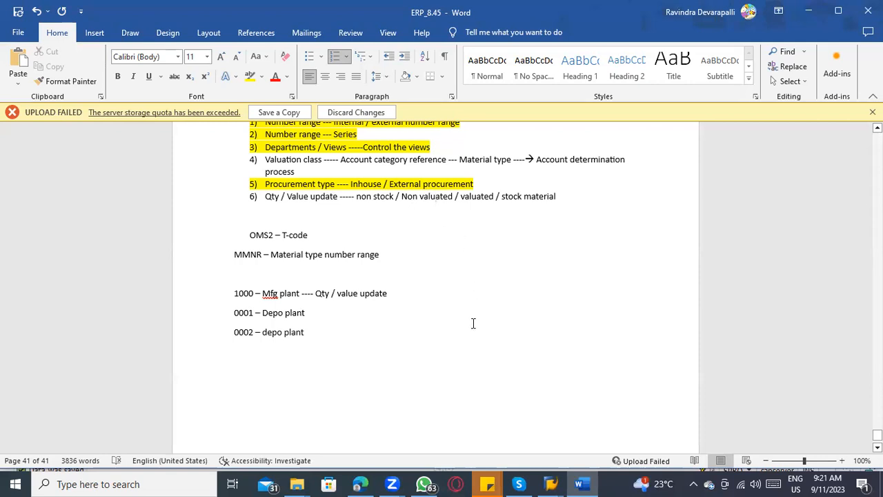
{"action": "left_click", "coordinate": [579, 199]}
{"action": "key", "text": "Return"}
{"action": "key", "text": "Return"}
{"action": "type", "text": "20"}
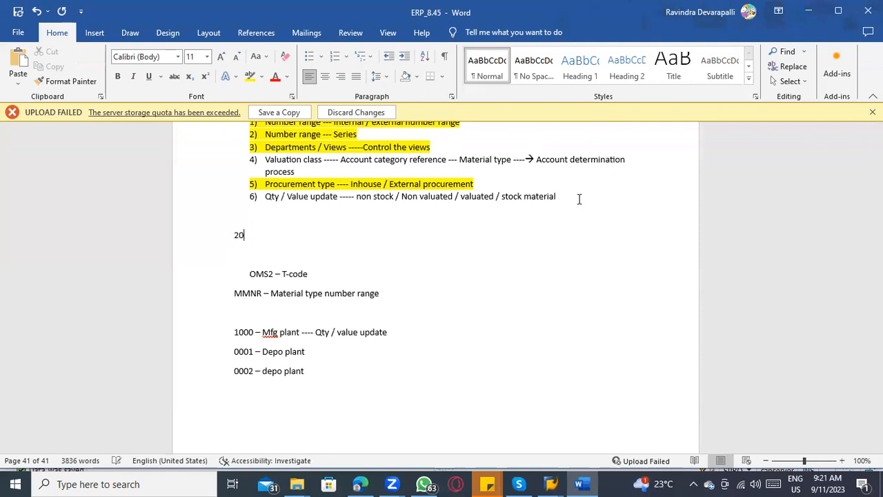
{"action": "type", "text": " Crores -"}
{"action": "type", "text": "-------> 1"}
{"action": "type", "text": "00 Rs "}
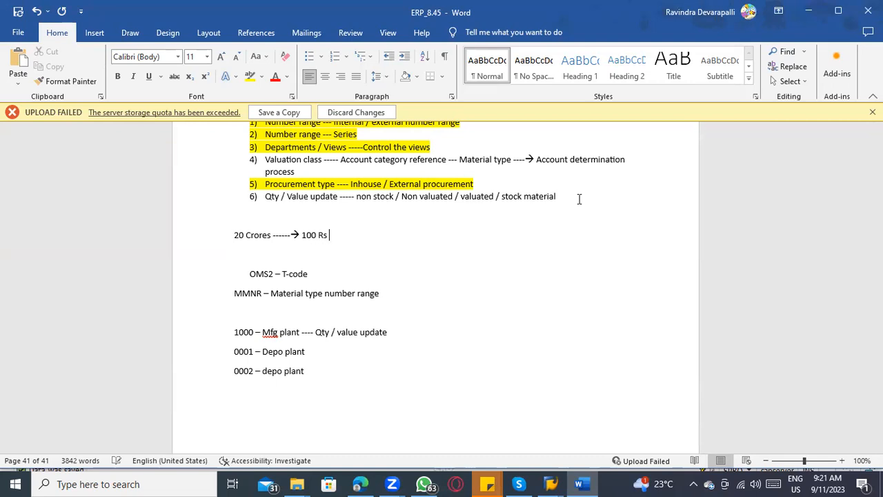
{"action": "type", "text": "G/L"}
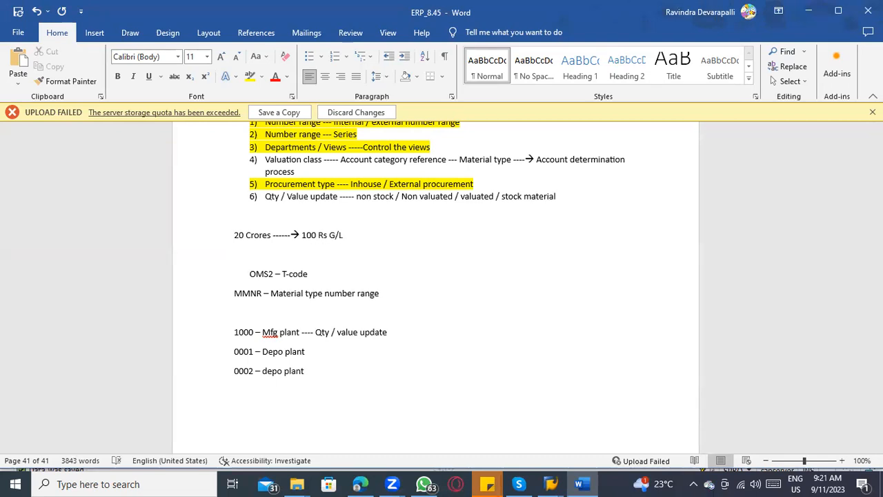
{"action": "left_click_drag", "start_coordinate": [348, 238], "coordinate": [241, 243]}
{"action": "key", "text": "Delete"}
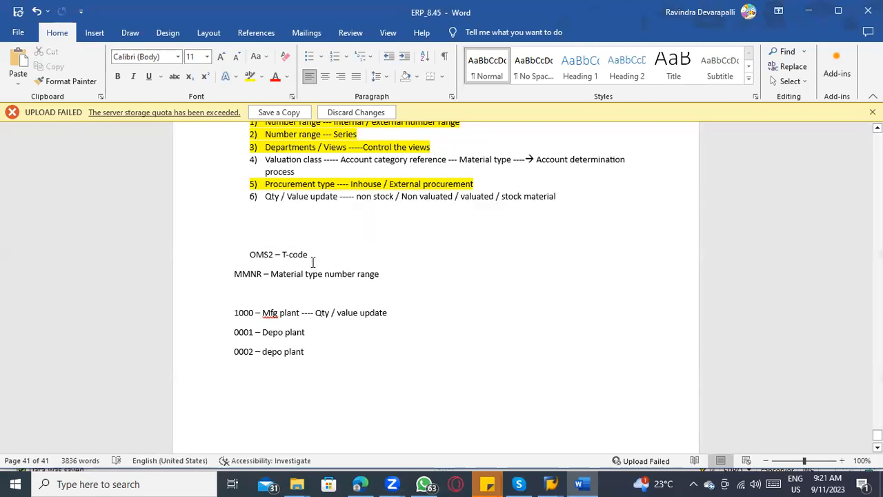
Step: Switch to SAP, check the valuation area 1000 entry, and return to the FERT material type details
{"action": "scroll", "coordinate": [332, 382], "scroll_direction": "up", "scroll_amount": 1}
{"action": "scroll", "coordinate": [335, 385], "scroll_direction": "down", "scroll_amount": 1}
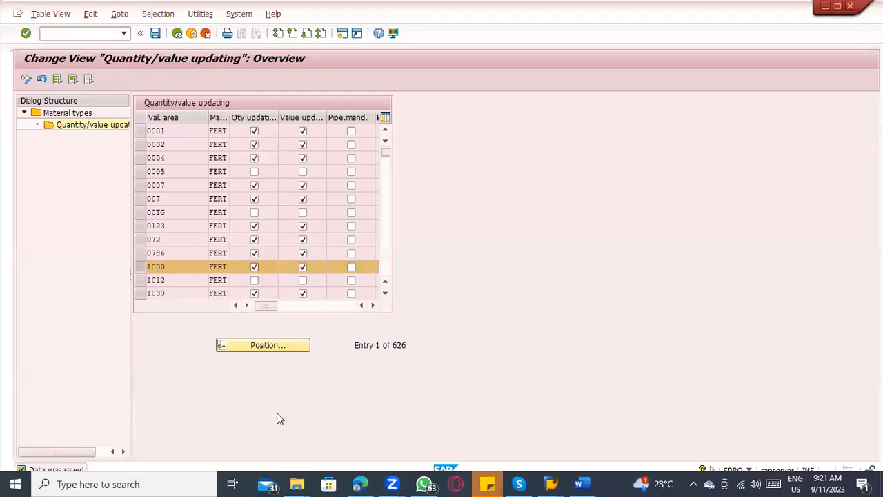
{"action": "key", "text": "alt+Tab"}
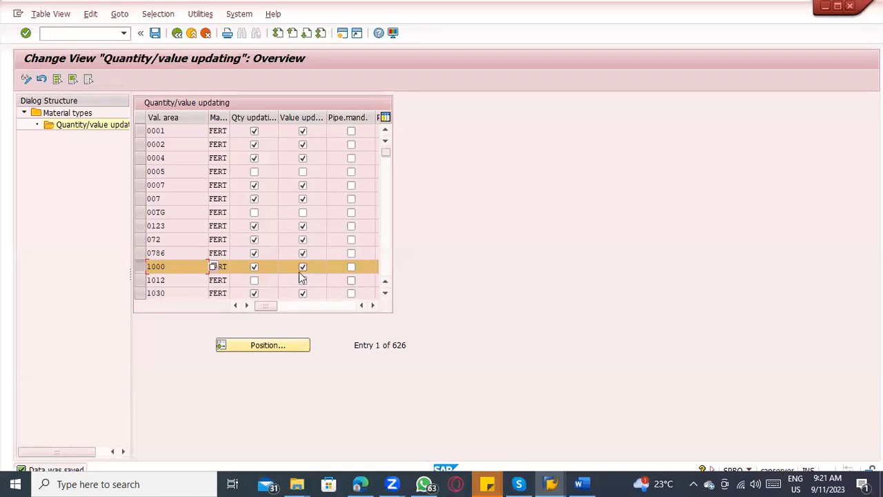
{"action": "left_click", "coordinate": [138, 268]}
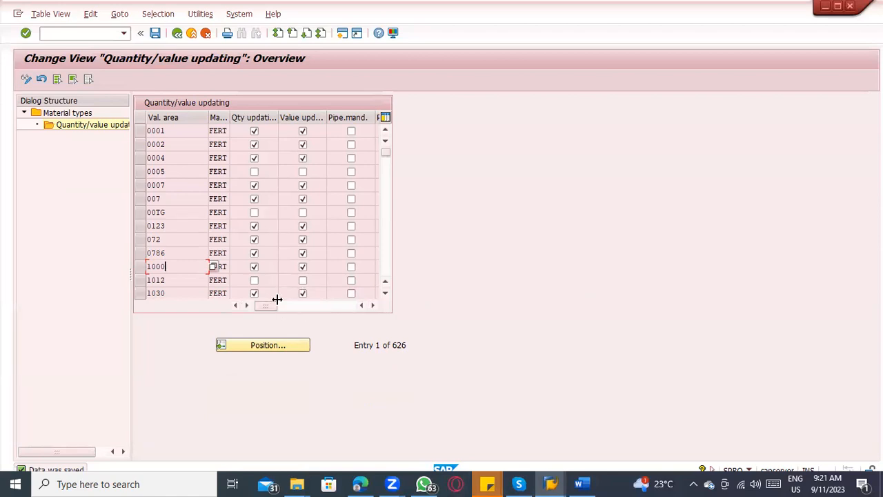
{"action": "left_click", "coordinate": [177, 34]}
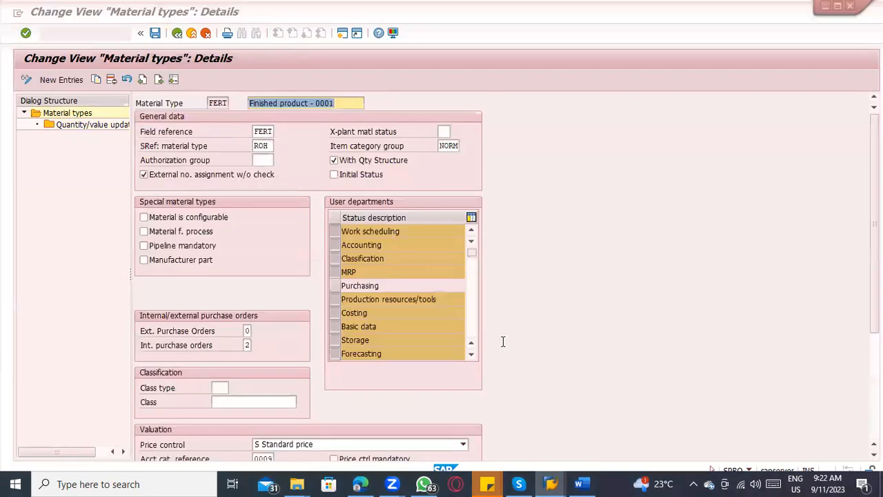
Step: Switch to Word and highlight the Qty / Value update item in yellow
{"action": "key", "text": "alt+Tab"}
{"action": "scroll", "coordinate": [298, 248], "scroll_direction": "up", "scroll_amount": 1}
{"action": "scroll", "coordinate": [298, 248], "scroll_direction": "up", "scroll_amount": 2}
{"action": "left_click_drag", "start_coordinate": [265, 290], "coordinate": [416, 301]}
{"action": "left_click", "coordinate": [250, 76]}
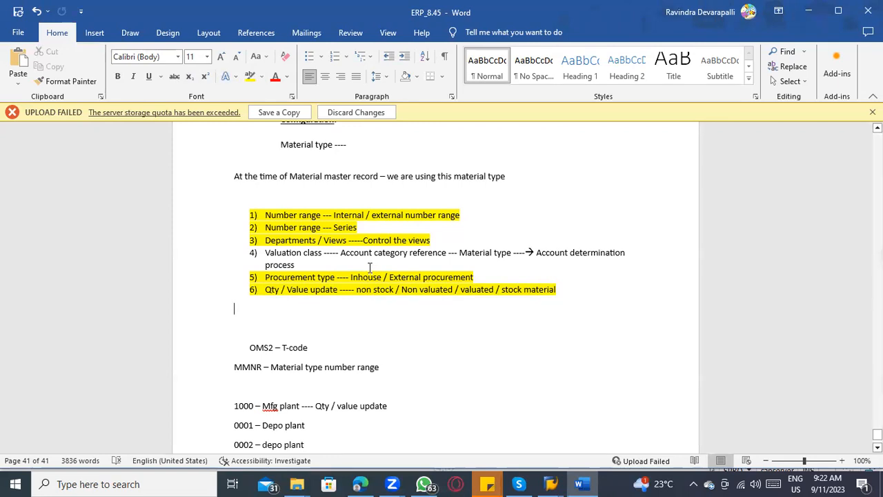
Step: Switch to SAP and check the price control setting in the valuation data of material type FERT
{"action": "key", "text": "alt+Tab"}
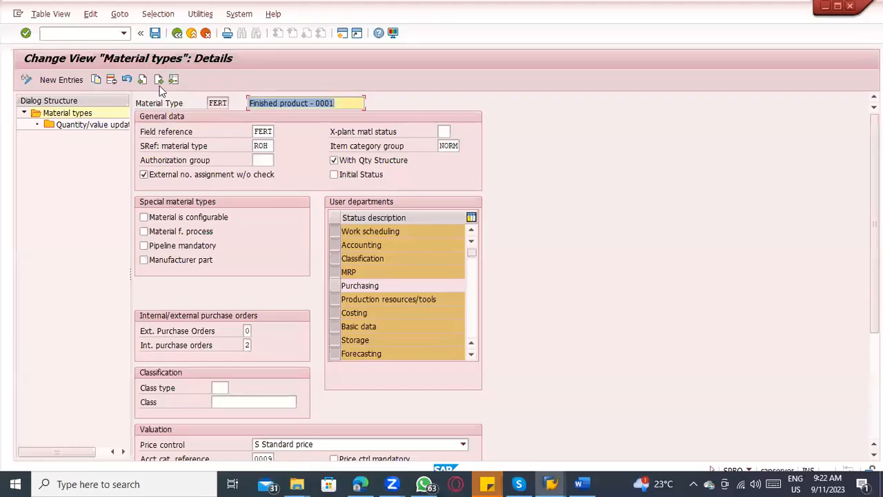
{"action": "left_click_drag", "start_coordinate": [207, 102], "coordinate": [232, 104]}
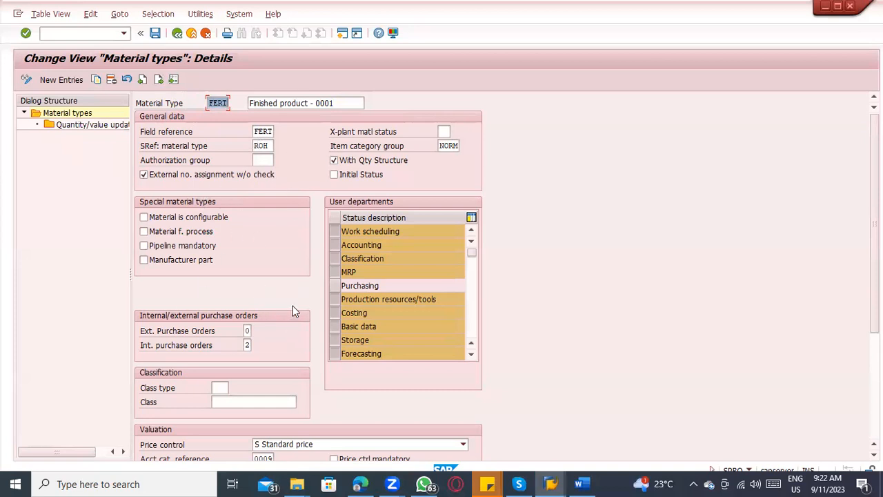
{"action": "scroll", "coordinate": [292, 305], "scroll_direction": "down", "scroll_amount": 5}
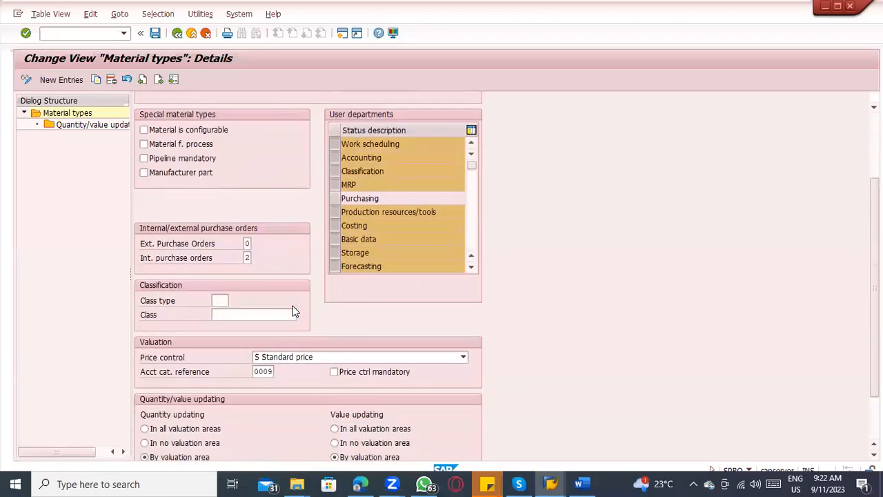
Step: Switch to Word and add list item 7 reading "Price control ----- S or V"
{"action": "key", "text": "alt+Tab"}
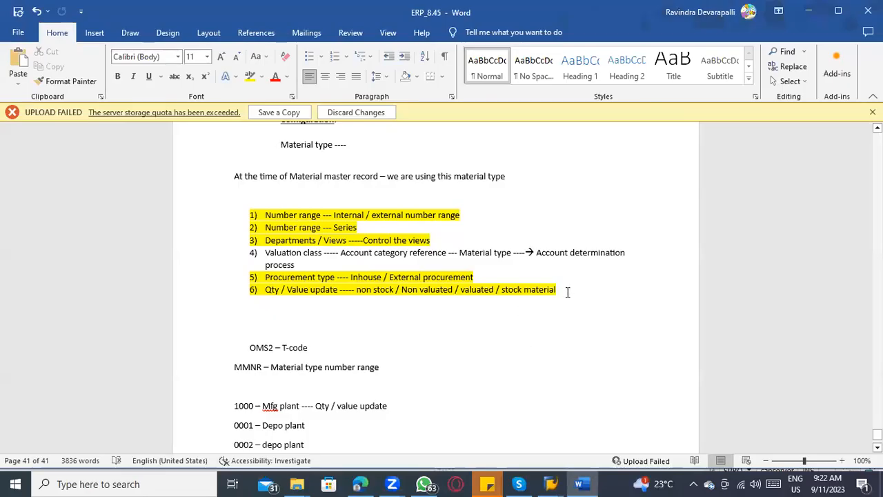
{"action": "key", "text": "Return"}
{"action": "type", "text": "Price control;"}
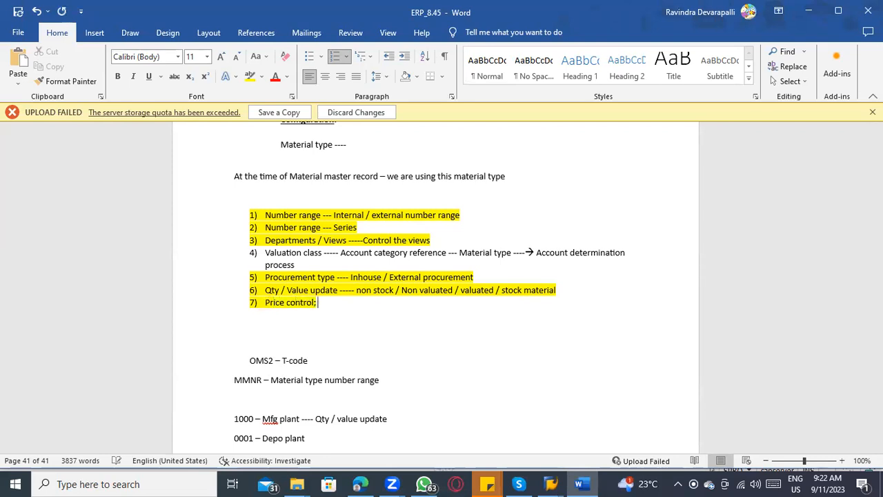
{"action": "key", "text": "BackSpace"}
{"action": "type", "text": "----- S    o"}
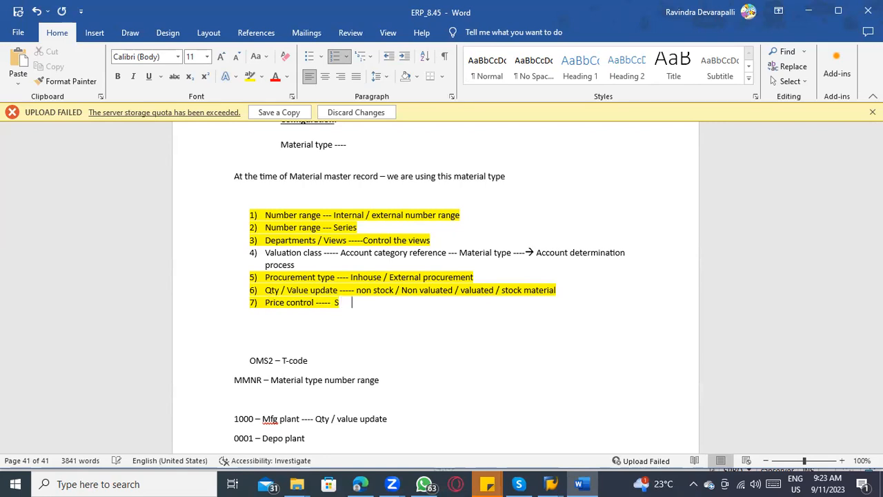
{"action": "type", "text": "r   V"}
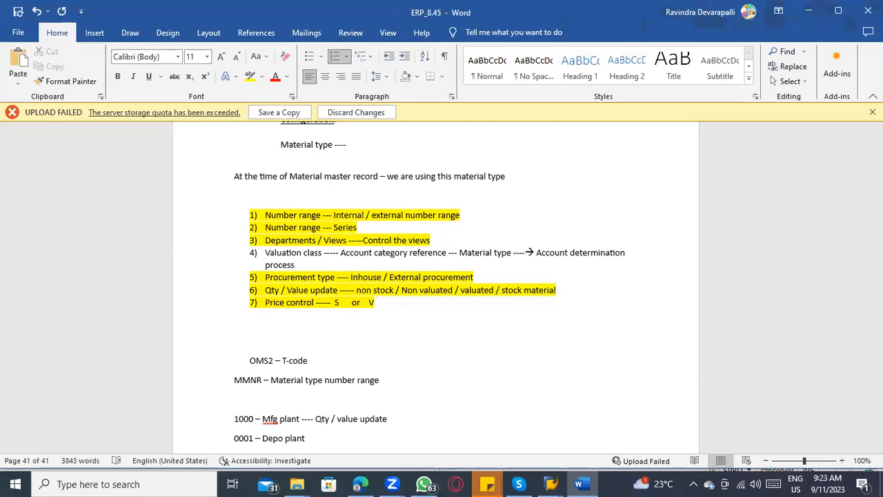
Step: End the numbered list and add the line "S --- 100 rs" below the Price control item
{"action": "key", "text": "Return"}
{"action": "key", "text": "Return"}
{"action": "type", "text": "S"}
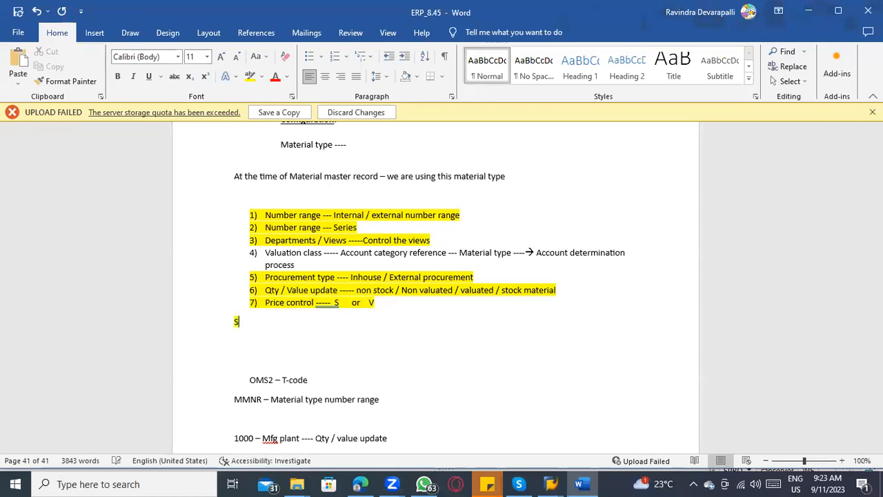
{"action": "type", "text": " --- 100 rs"}
{"action": "key", "text": "BackSpace"}
{"action": "key", "text": "BackSpace"}
{"action": "key", "text": "BackSpace"}
{"action": "type", "text": "IN"}
{"action": "key", "text": "BackSpace"}
{"action": "key", "text": "BackSpace"}
{"action": "type", "text": "rs"}
Step: Leave a blank line and add the example "Vendor 1000 ---- Cost 110 Rs / PC ---→ Inventory stock --- 100 Rs"
{"action": "key", "text": "Return"}
{"action": "key", "text": "Return"}
{"action": "type", "text": "Vendor 1000 "}
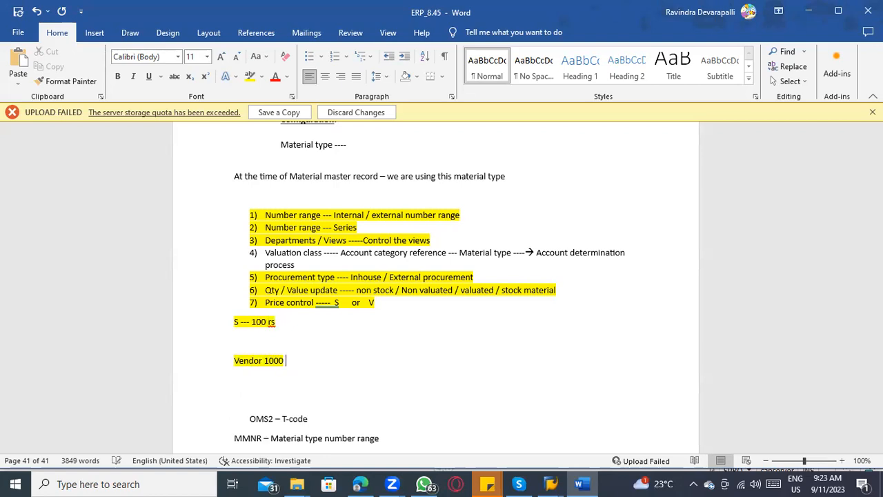
{"action": "type", "text": "---- Cost 11"}
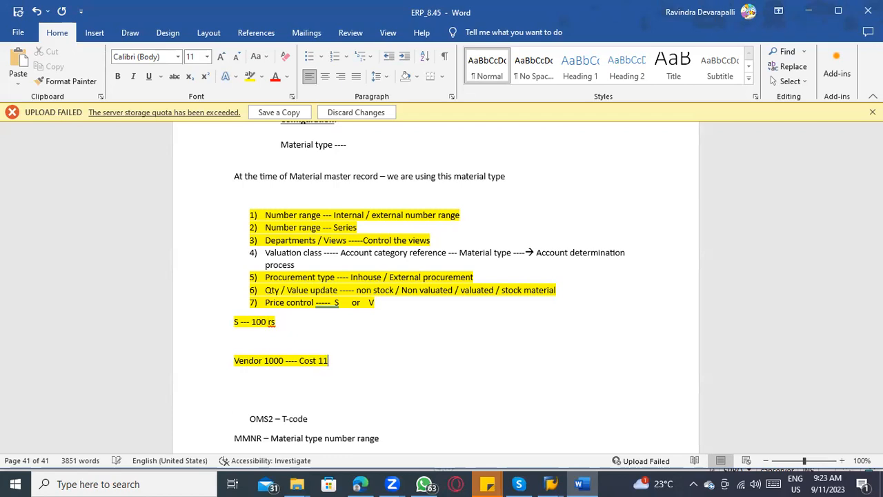
{"action": "type", "text": "0 Rs / PC ---"}
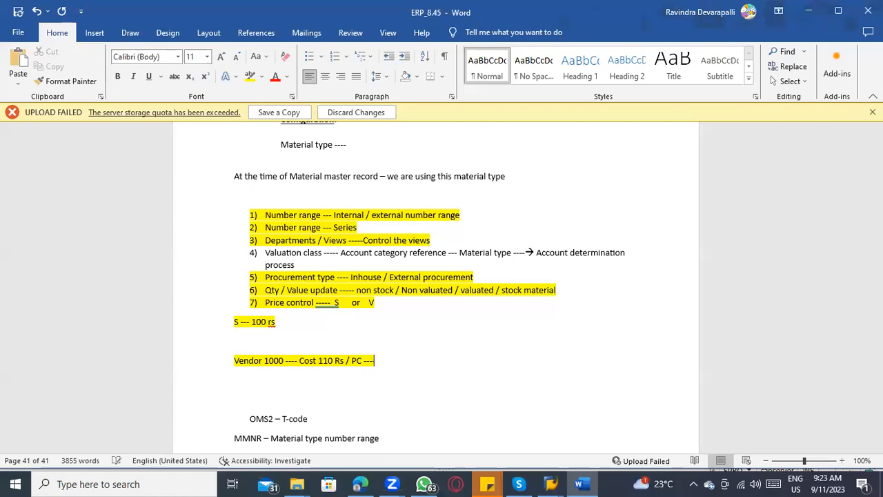
{"action": "type", "text": "--> Inventory s"}
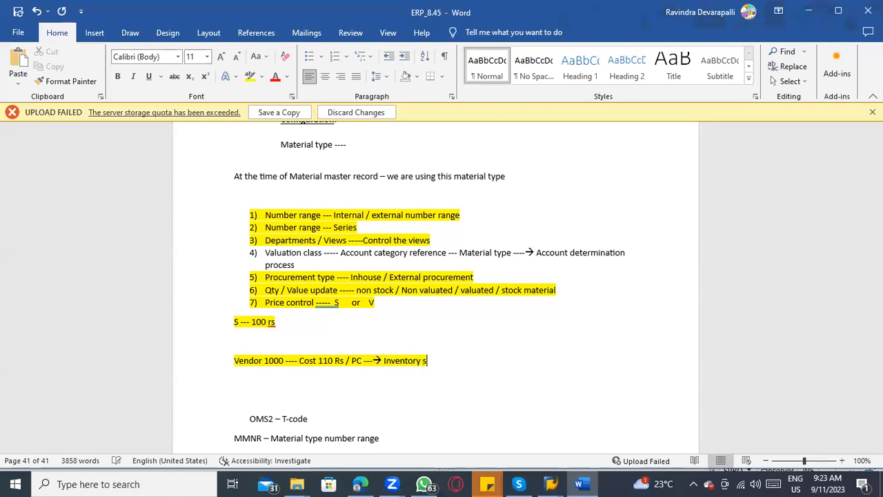
{"action": "type", "text": "tock --- 1"}
{"action": "type", "text": "Rs"}
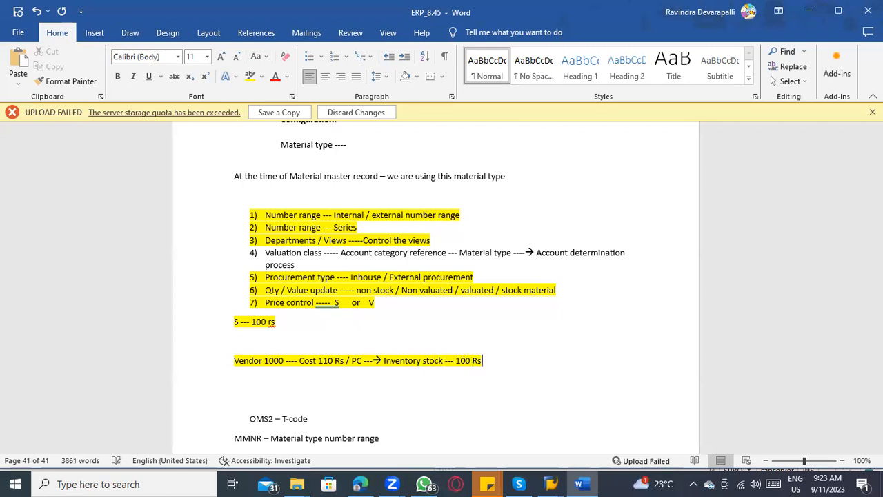
Step: Delete the "S --- 100 rs" line and the Vendor 1000 cost example below the numbered list
{"action": "left_click_drag", "start_coordinate": [322, 361], "coordinate": [327, 369]}
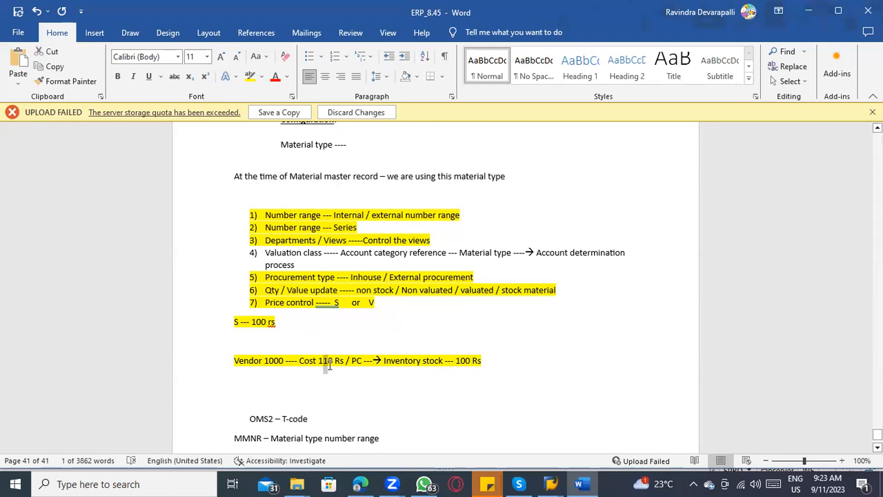
{"action": "left_click", "coordinate": [328, 365]}
{"action": "left_click_drag", "start_coordinate": [233, 323], "coordinate": [279, 323]}
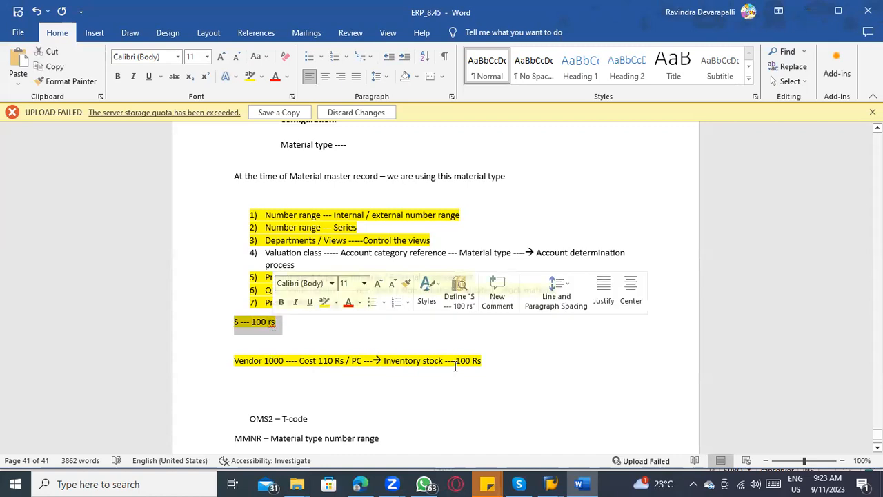
{"action": "left_click_drag", "start_coordinate": [486, 360], "coordinate": [235, 326]}
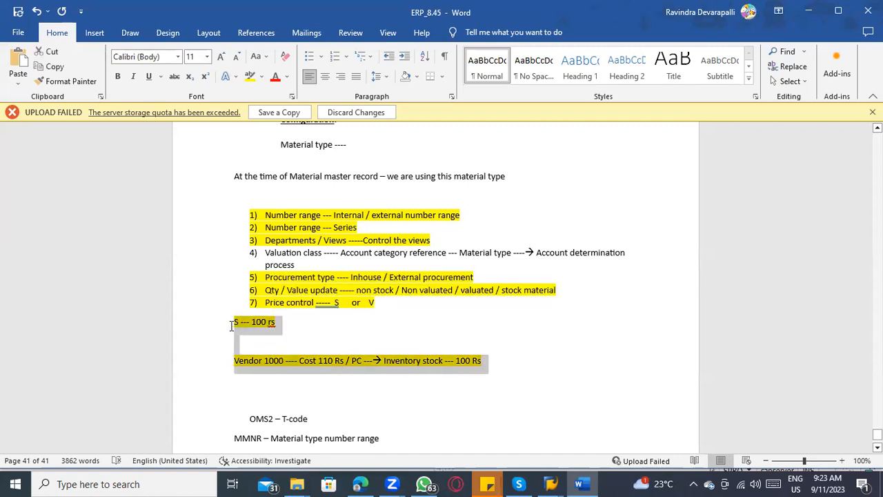
{"action": "key", "text": "Delete"}
Step: Add the line "External procured materials ------- “V”" below the numbered list, correcting the spelling of its first word
{"action": "key", "text": "Return"}
{"action": "type", "text": "Extrenal "}
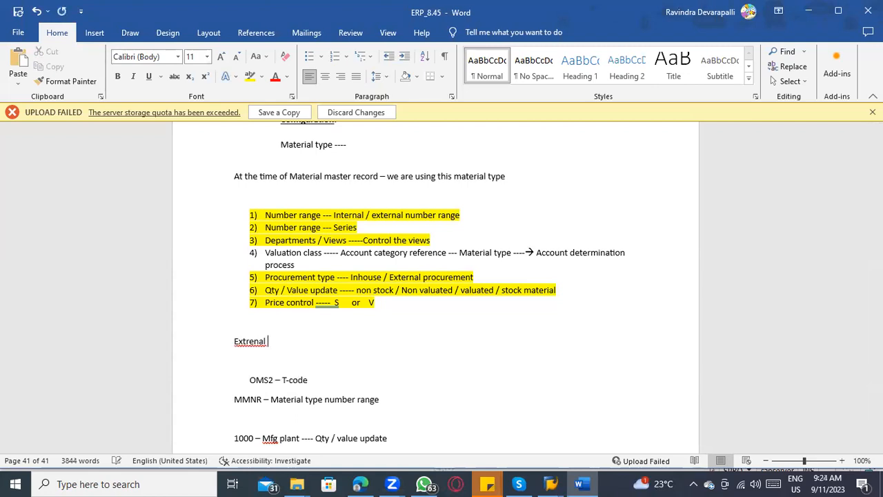
{"action": "type", "text": "procured materials -------  "}
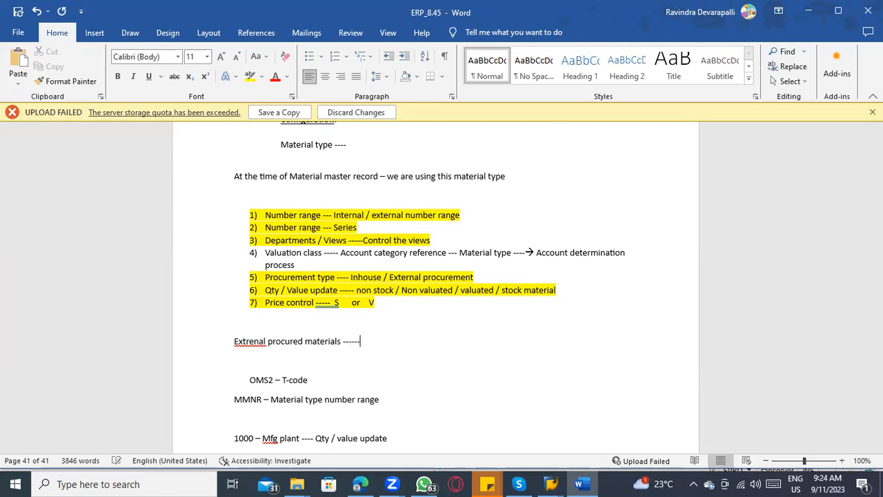
{"action": "type", "text": "\"V\""}
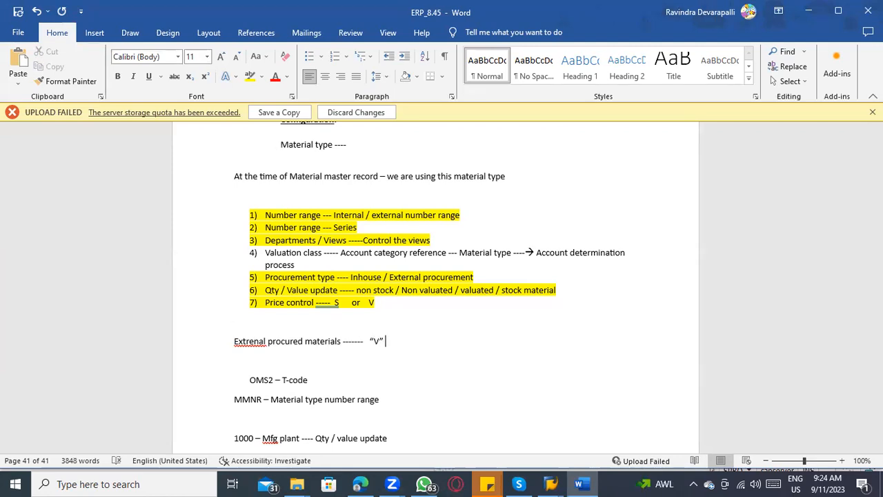
{"action": "scroll", "coordinate": [207, 341], "scroll_direction": "down", "scroll_amount": 1}
{"action": "right_click", "coordinate": [249, 310]}
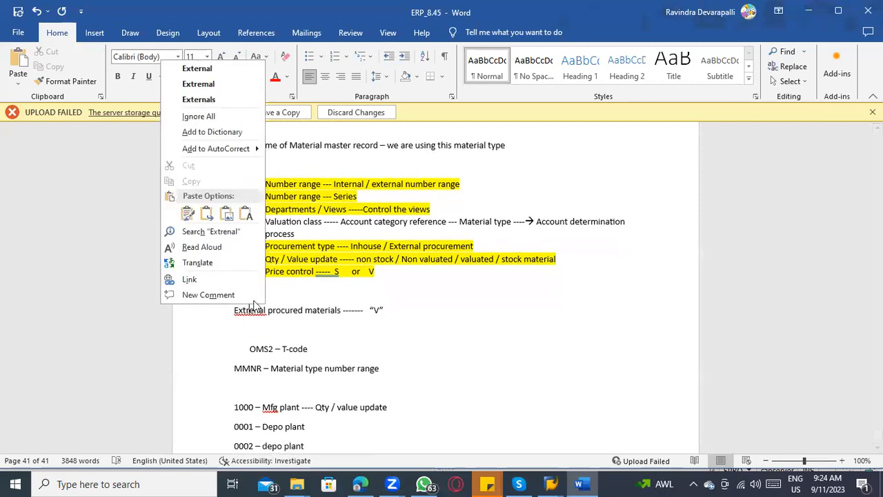
{"action": "left_click", "coordinate": [235, 70]}
{"action": "key", "text": "Up"}
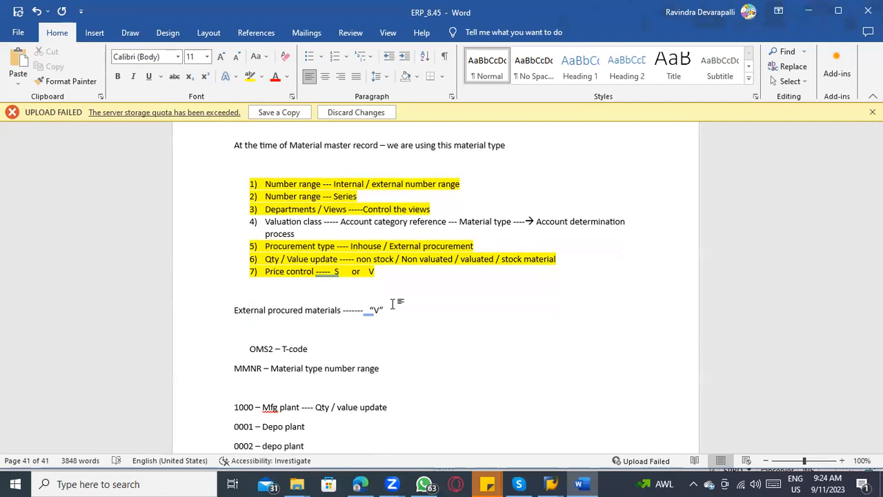
Step: Add the line "Inhouse Production ---- “S”" directly below the external procurement line
{"action": "left_click", "coordinate": [397, 310]}
{"action": "key", "text": "Return"}
{"action": "type", "text": "Inbou"}
{"action": "key", "text": "BackSpace"}
{"action": "key", "text": "BackSpace"}
{"action": "key", "text": "BackSpace"}
{"action": "key", "text": "BackSpace"}
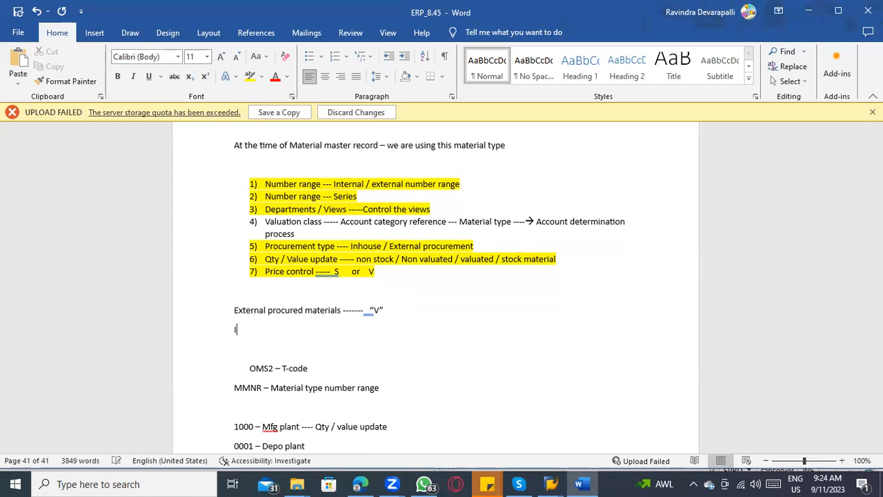
{"action": "type", "text": "nhous"}
{"action": "key", "text": "BackSpace"}
{"action": "key", "text": "BackSpace"}
{"action": "type", "text": "use Producct"}
{"action": "key", "text": "BackSpace"}
{"action": "key", "text": "BackSpace"}
{"action": "type", "text": "tion --"}
{"action": "type", "text": "--   \""}
{"action": "type", "text": "S\""}
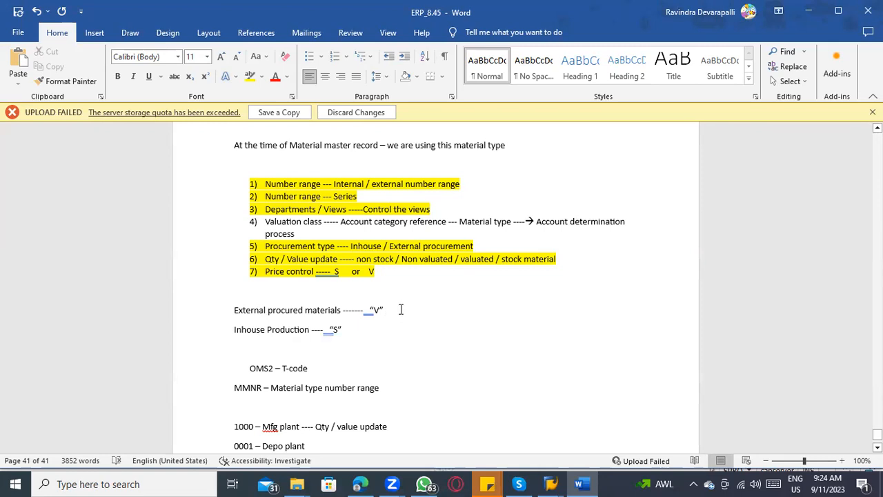
{"action": "left_click", "coordinate": [358, 331]}
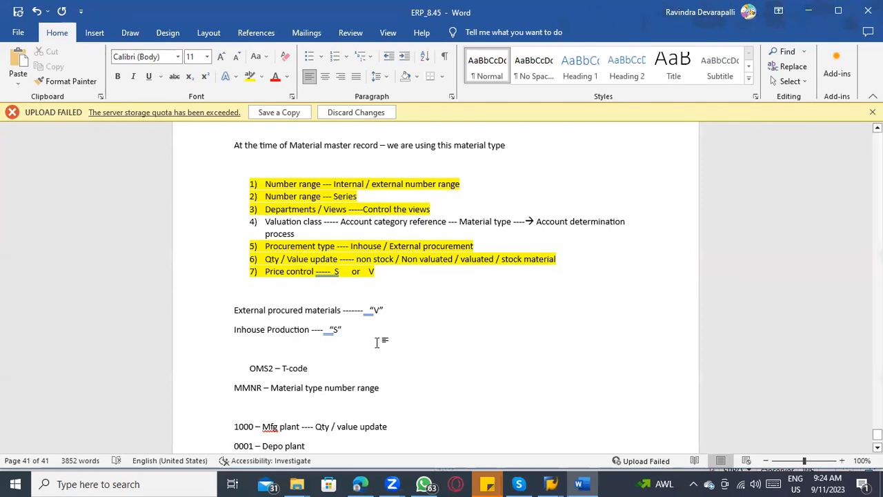
{"action": "left_click", "coordinate": [399, 307]}
{"action": "left_click_drag", "start_coordinate": [345, 331], "coordinate": [285, 333]}
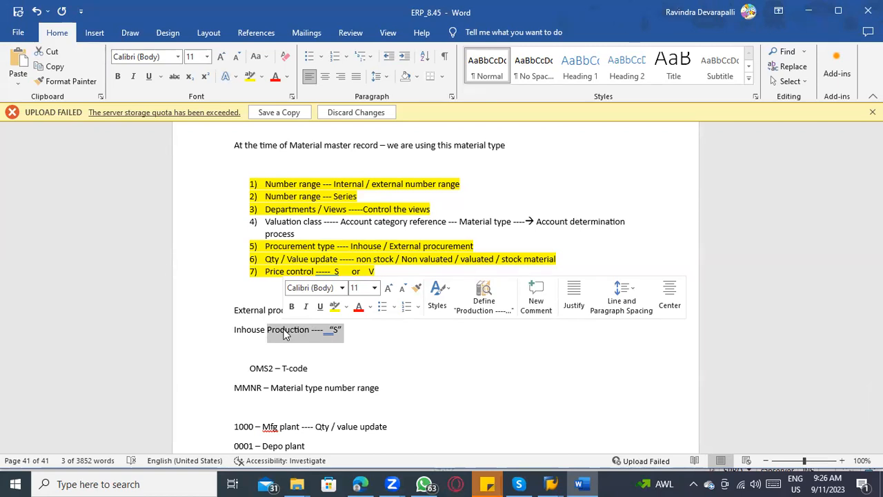
{"action": "left_click", "coordinate": [285, 331]}
{"action": "scroll", "coordinate": [357, 304], "scroll_direction": "down", "scroll_amount": 1}
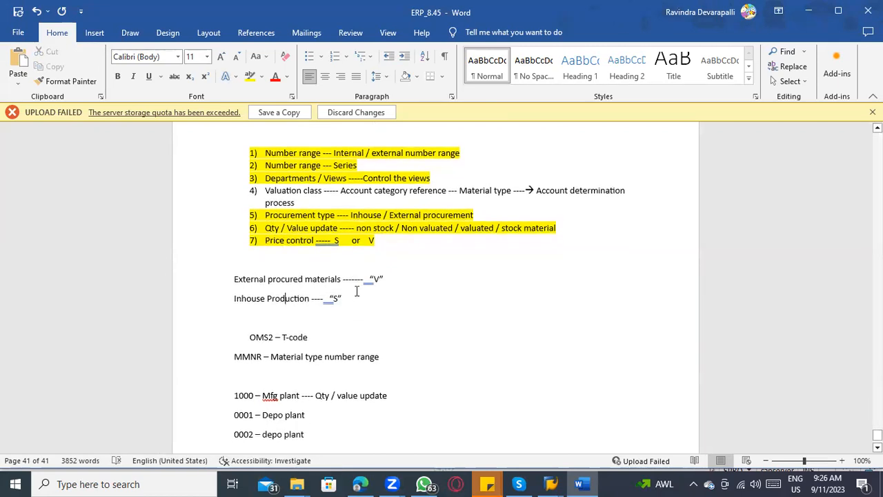
{"action": "left_click", "coordinate": [313, 244]}
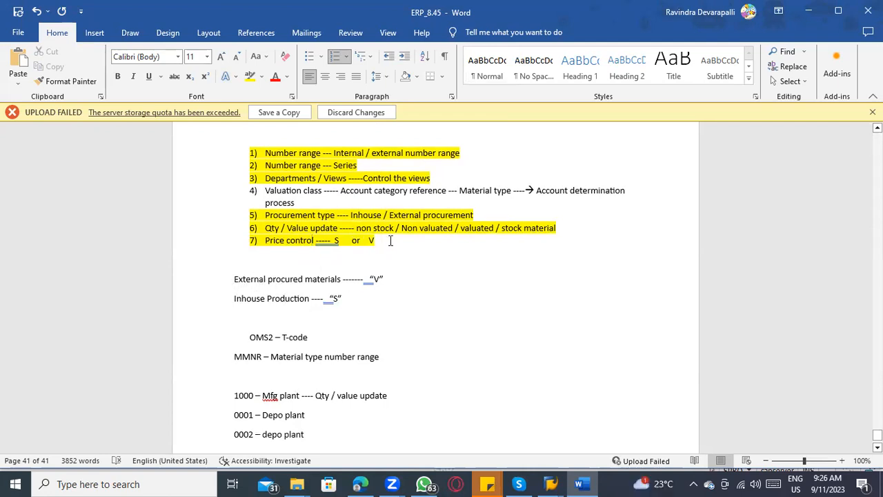
Step: Switch to SAP and examine the price control options and mandatory setting in the valuation data of material type FERT
{"action": "key", "text": "alt+Tab"}
{"action": "scroll", "coordinate": [249, 207], "scroll_direction": "up", "scroll_amount": 1}
{"action": "scroll", "coordinate": [295, 363], "scroll_direction": "down", "scroll_amount": 3}
{"action": "left_click", "coordinate": [321, 269]}
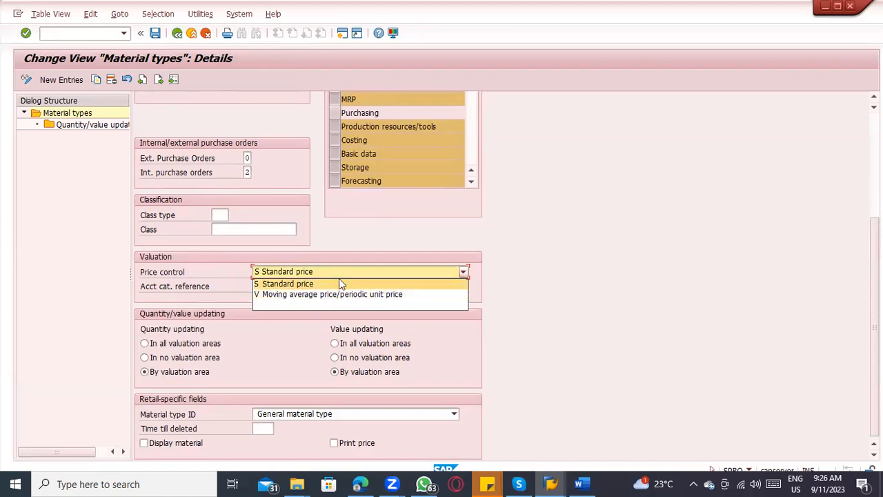
{"action": "left_click", "coordinate": [339, 283]}
{"action": "left_click", "coordinate": [365, 291]}
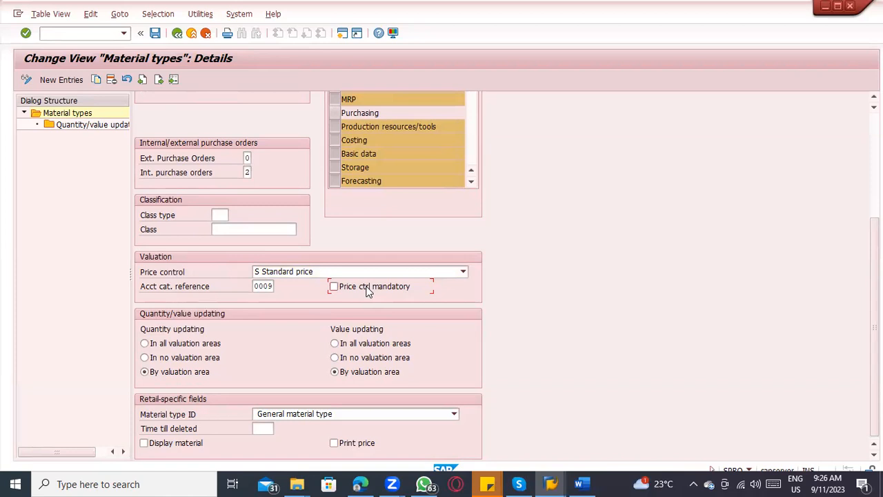
{"action": "left_click", "coordinate": [331, 273]}
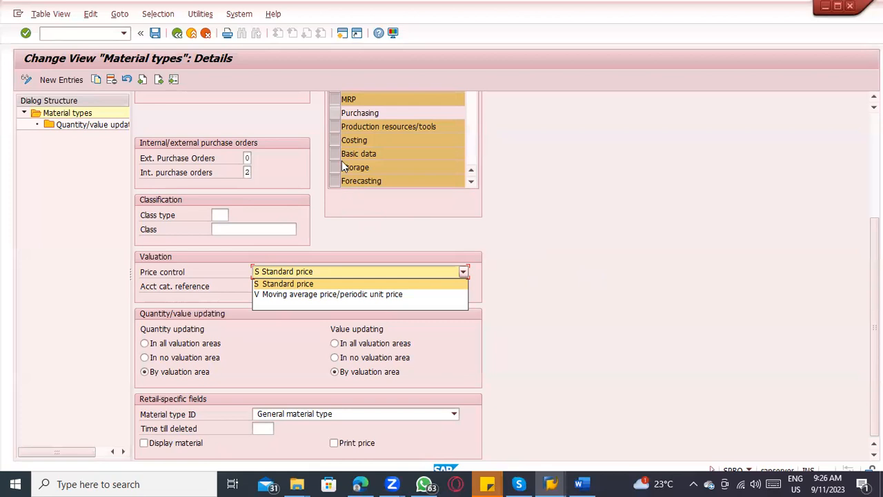
{"action": "left_click", "coordinate": [608, 268]}
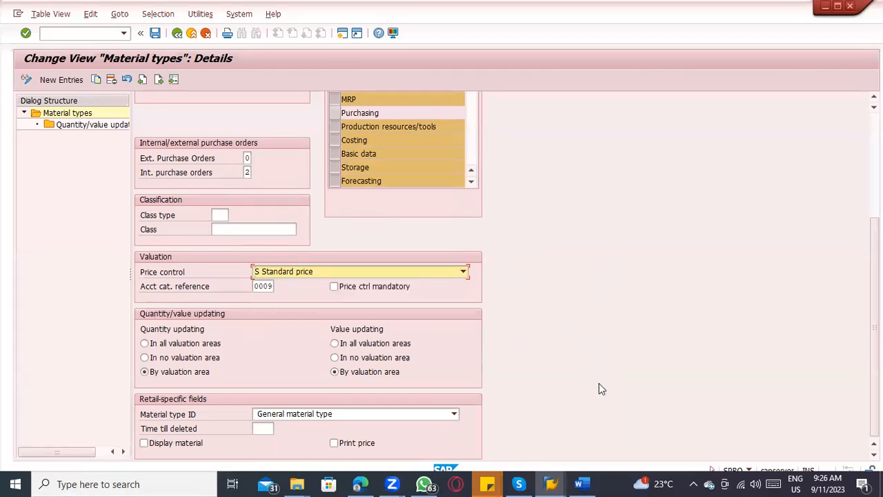
Step: Switch to the other SAP session, start transaction MM02 and try to open material 5400091 for changing
{"action": "mouse_move", "coordinate": [558, 482]}
{"action": "left_click", "coordinate": [600, 439]}
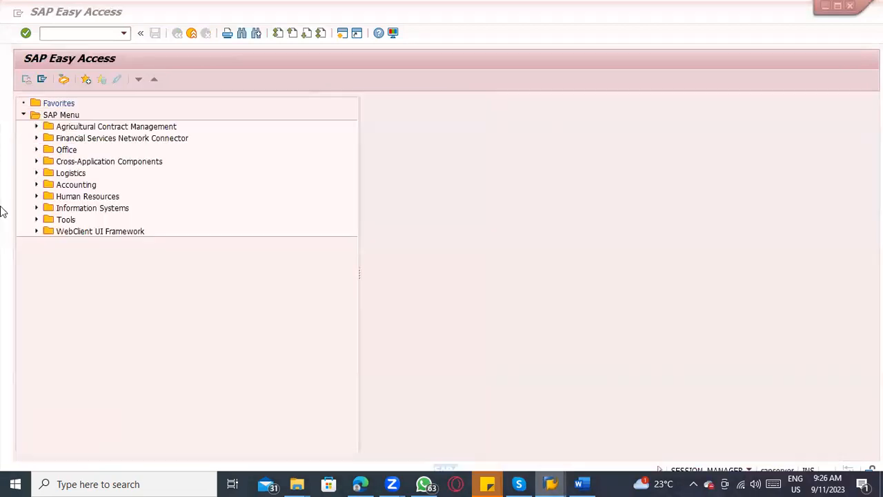
{"action": "type", "text": "mm02"}
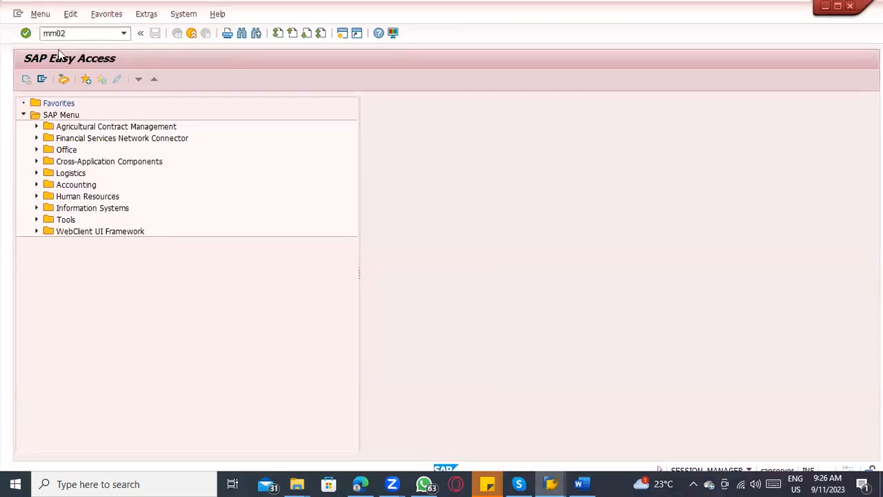
{"action": "key", "text": "Return"}
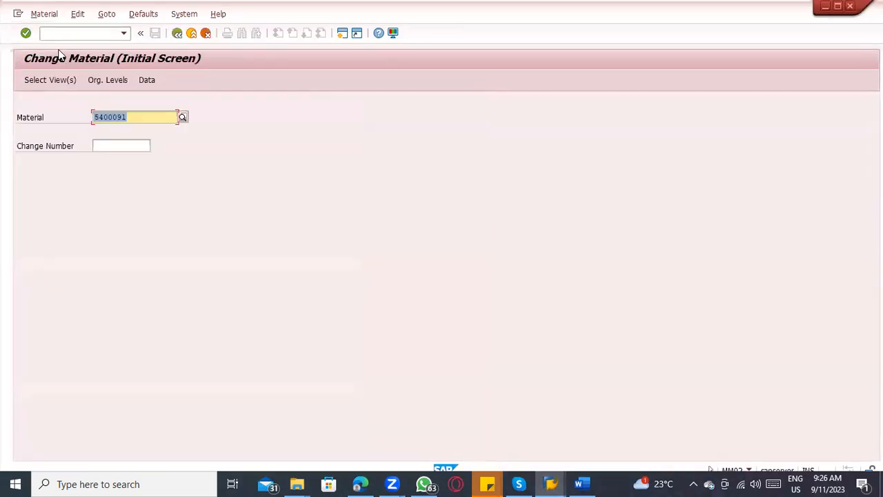
{"action": "key", "text": "Return"}
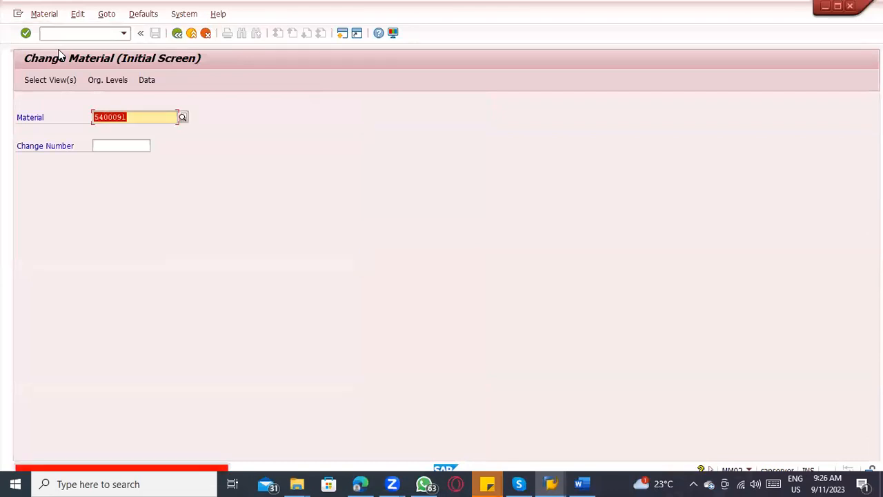
Step: Start transaction MM01 and open the view selection for a new FERT material in the Telecommunications industry sector
{"action": "left_click", "coordinate": [49, 34]}
{"action": "type", "text": "/nmm01"}
{"action": "key", "text": "Return"}
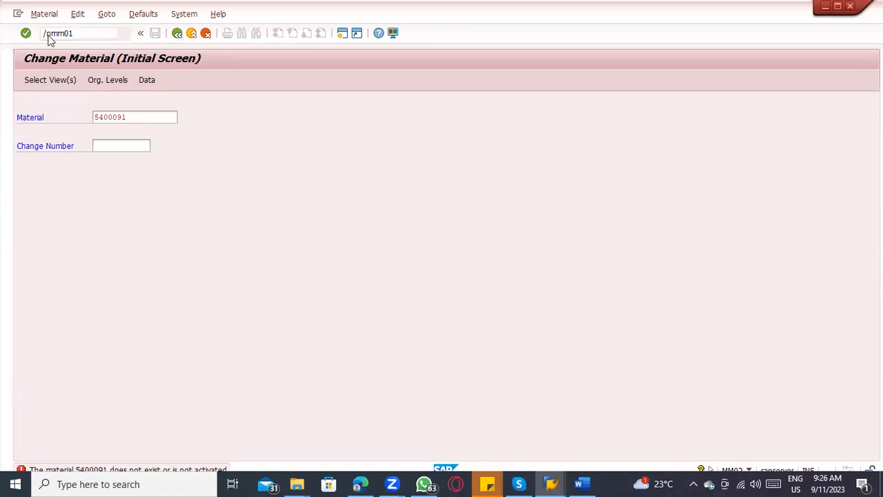
{"action": "key", "text": "Return"}
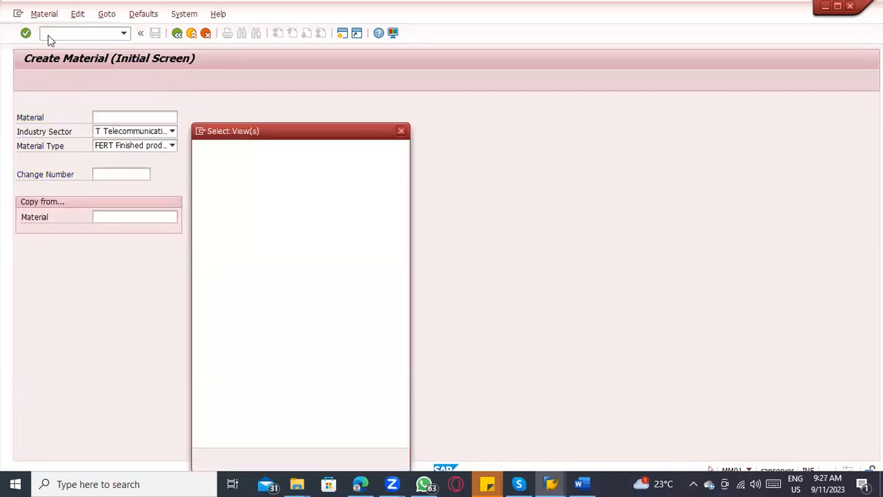
Step: Select the Accounting 1 and Accounting 2 views and enter plant 1000 as the organizational level
{"action": "scroll", "coordinate": [260, 330], "scroll_direction": "down", "scroll_amount": 2}
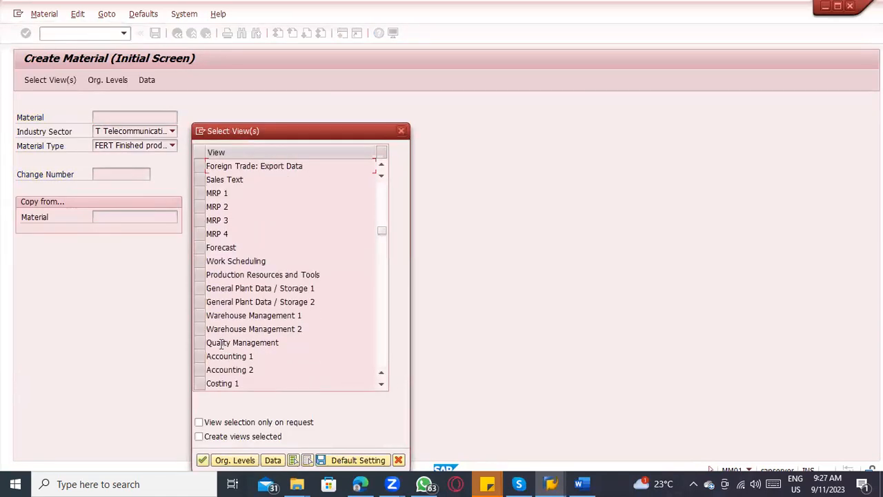
{"action": "left_click", "coordinate": [200, 356]}
{"action": "left_click", "coordinate": [200, 369]}
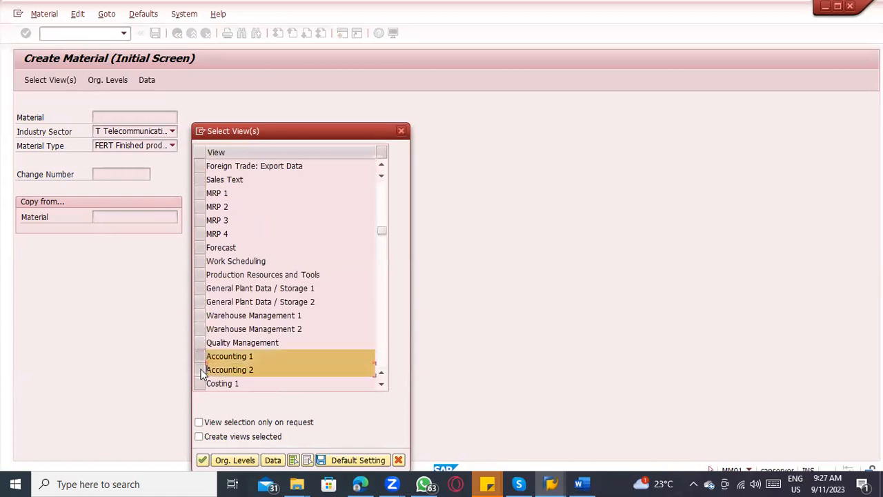
{"action": "key", "text": "Return"}
{"action": "type", "text": "1000"}
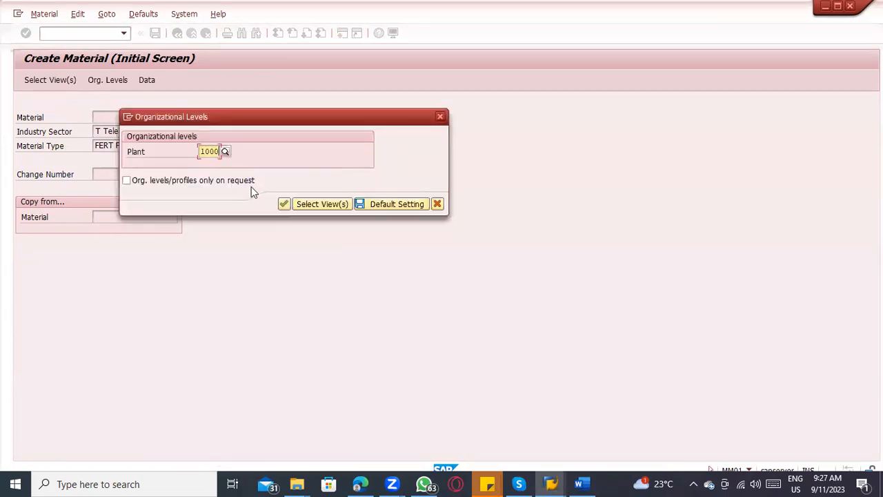
{"action": "key", "text": "Return"}
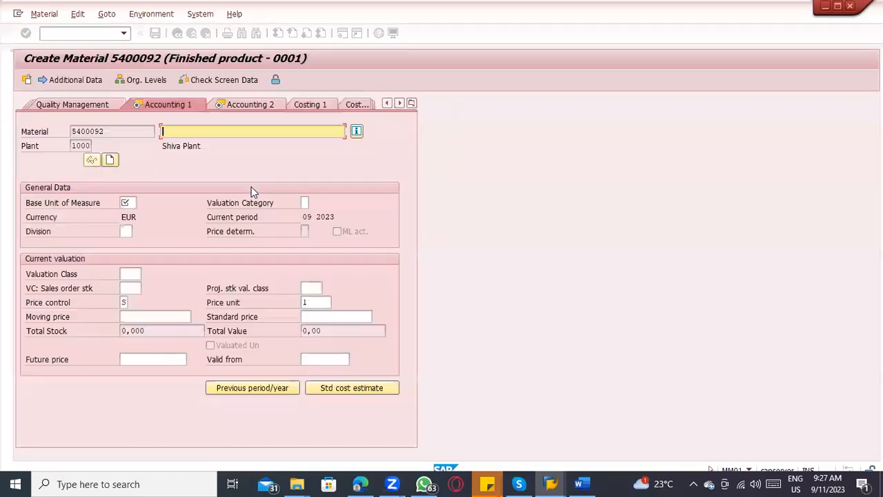
Step: Check which price control indicators can be chosen in the new material's current valuation, and close the list
{"action": "left_click", "coordinate": [123, 302]}
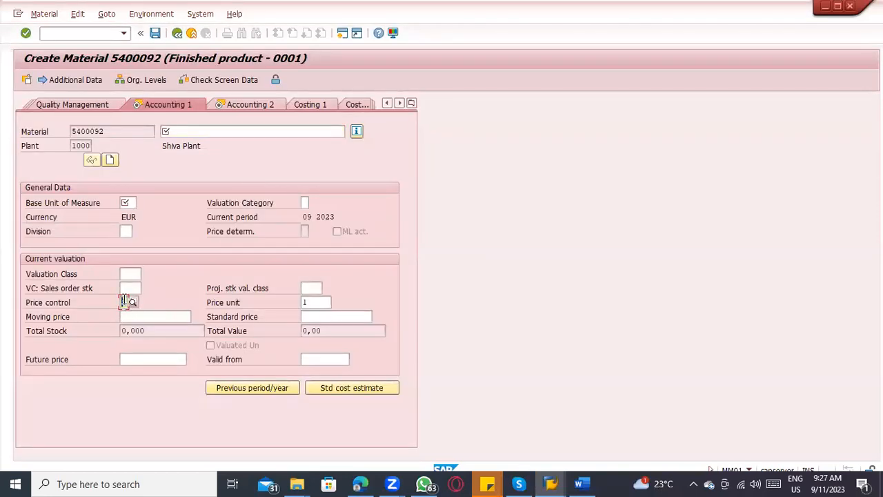
{"action": "type", "text": "S"}
{"action": "key", "text": "Return"}
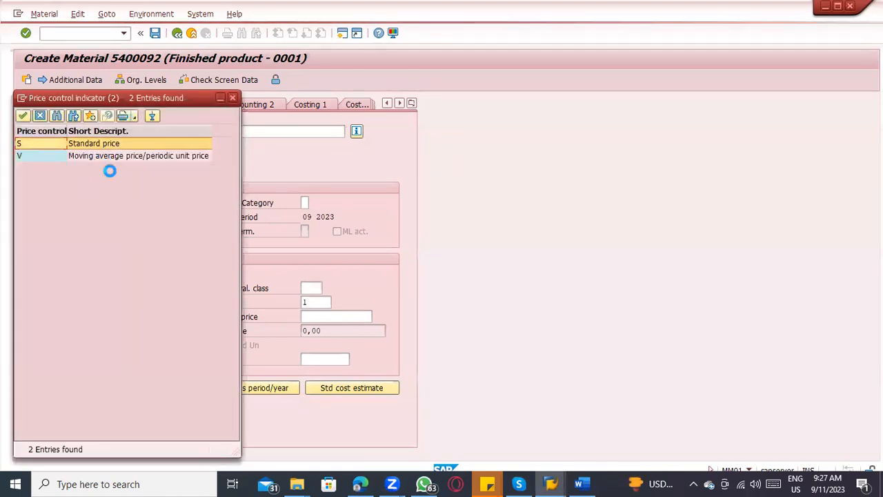
{"action": "left_click", "coordinate": [233, 98]}
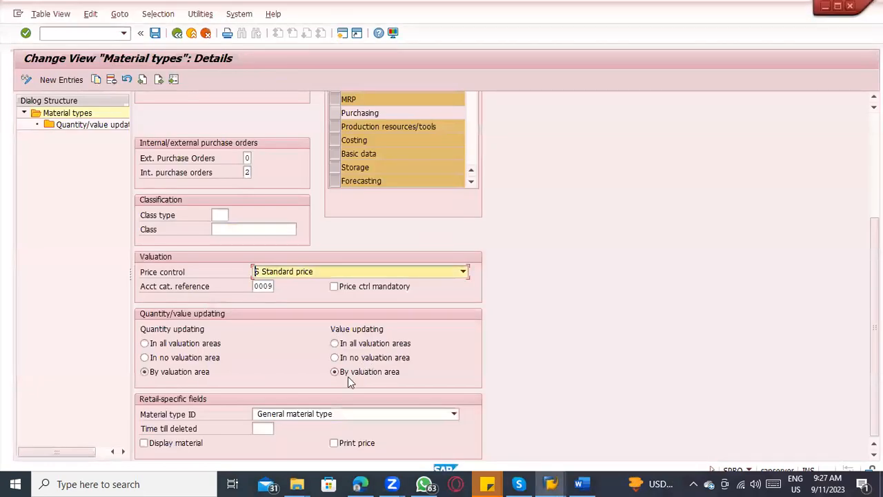
Step: Make price control mandatory in the valuation settings of material type FERT and save the change
{"action": "left_click", "coordinate": [343, 287]}
{"action": "key", "text": "ctrl+s"}
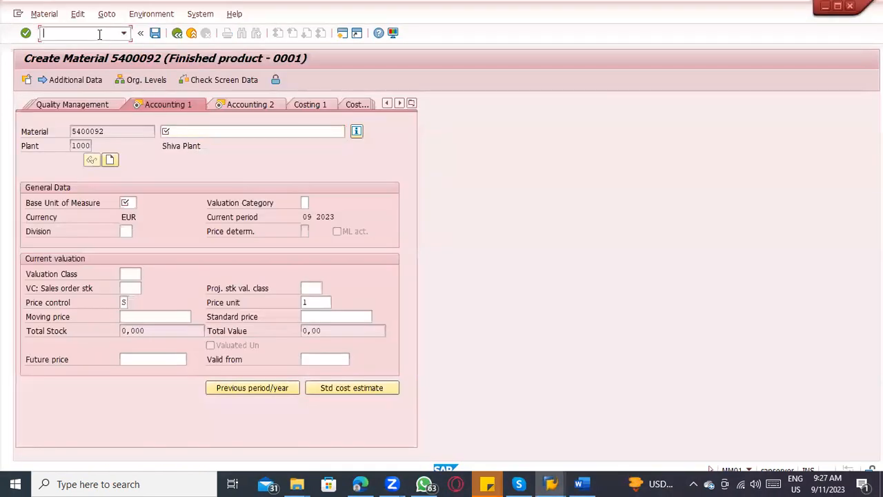
Step: Restart transaction MM01 and open only the Accounting 1 view of a new FERT material for plant 1000
{"action": "left_click", "coordinate": [99, 33]}
{"action": "type", "text": "/nmm01"}
{"action": "key", "text": "Return"}
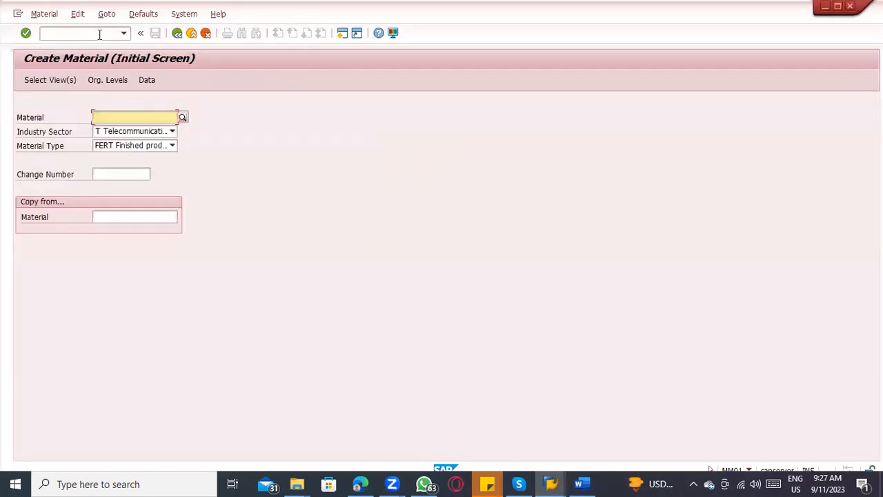
{"action": "left_click", "coordinate": [55, 81]}
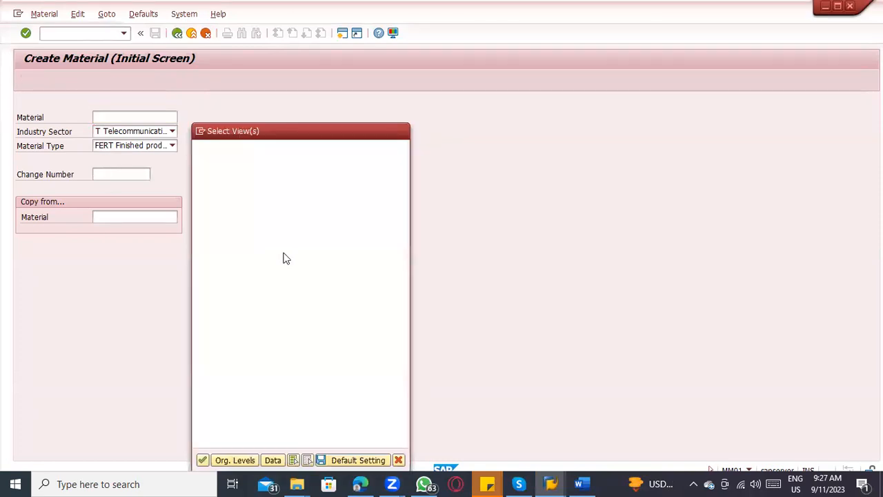
{"action": "scroll", "coordinate": [229, 329], "scroll_direction": "down", "scroll_amount": 1}
{"action": "scroll", "coordinate": [229, 329], "scroll_direction": "down", "scroll_amount": 1}
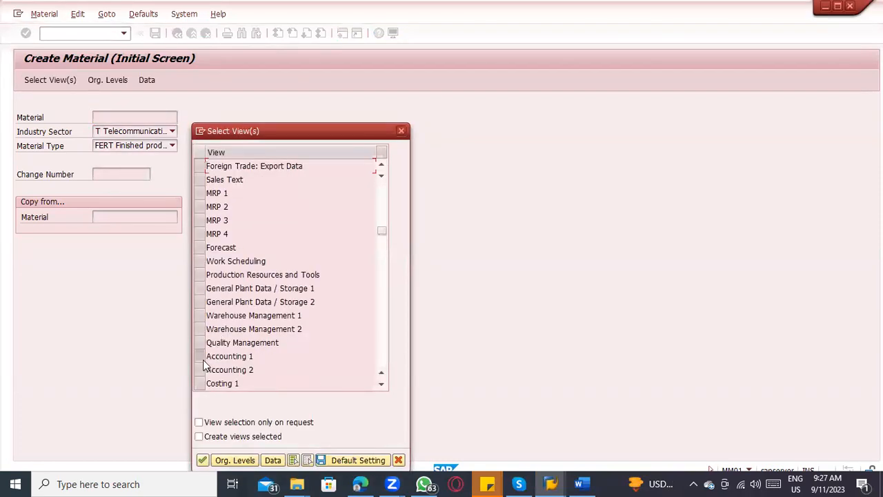
{"action": "left_click", "coordinate": [201, 358]}
{"action": "key", "text": "Return"}
{"action": "key", "text": "space"}
{"action": "left_click", "coordinate": [209, 166]}
{"action": "key", "text": "Return"}
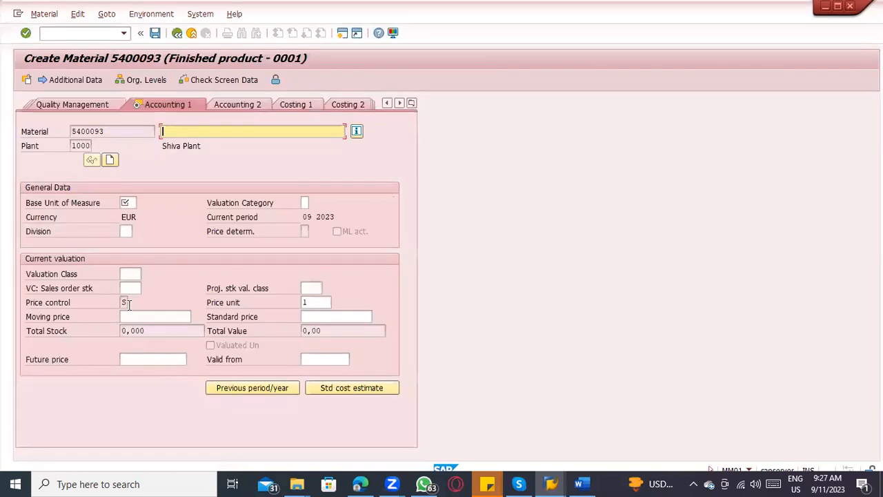
Step: Check the price control field in the new material's Accounting 1 view, then exit without saving and review FERT's valuation settings
{"action": "left_click", "coordinate": [125, 305]}
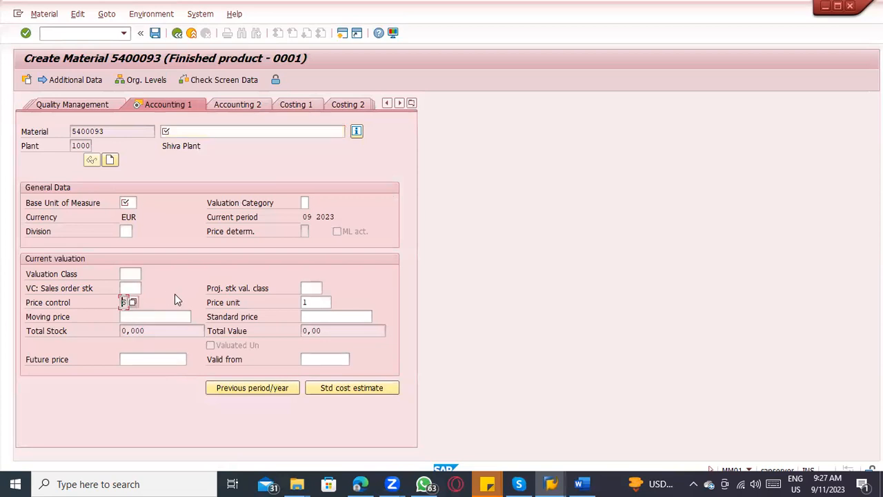
{"action": "left_click", "coordinate": [192, 38]}
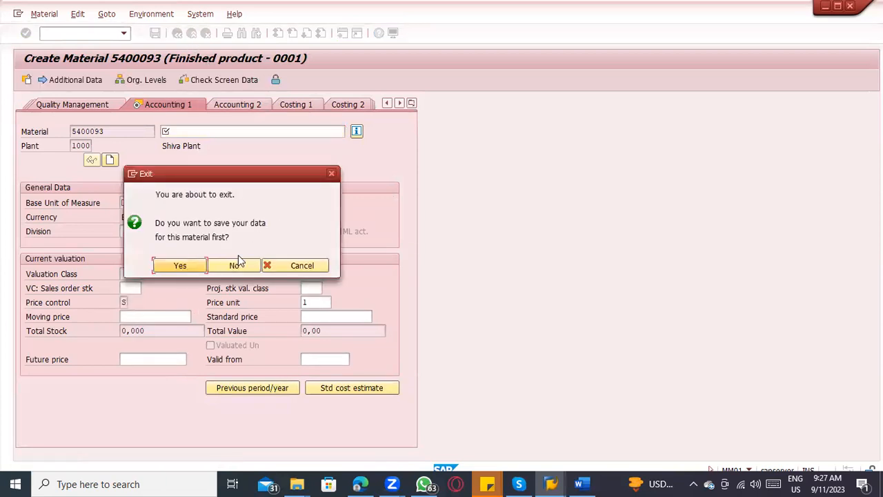
{"action": "left_click", "coordinate": [234, 265]}
{"action": "scroll", "coordinate": [479, 360], "scroll_direction": "down", "scroll_amount": 4}
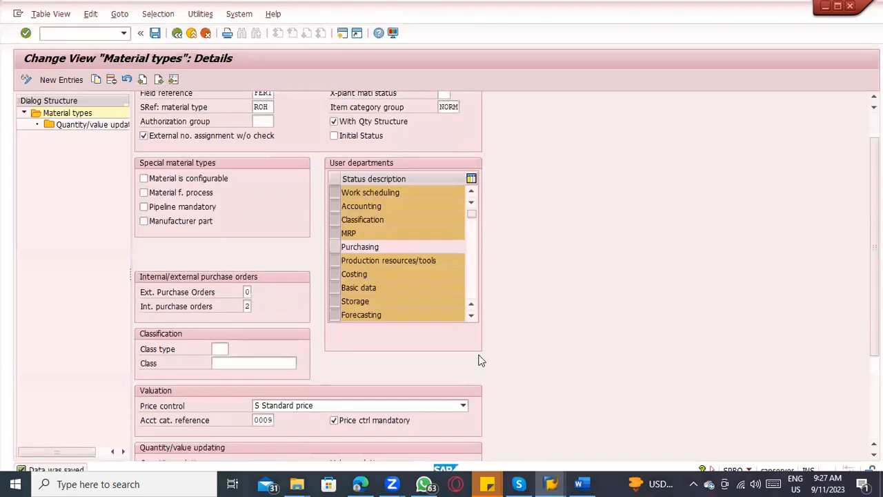
{"action": "scroll", "coordinate": [381, 290], "scroll_direction": "down", "scroll_amount": 2}
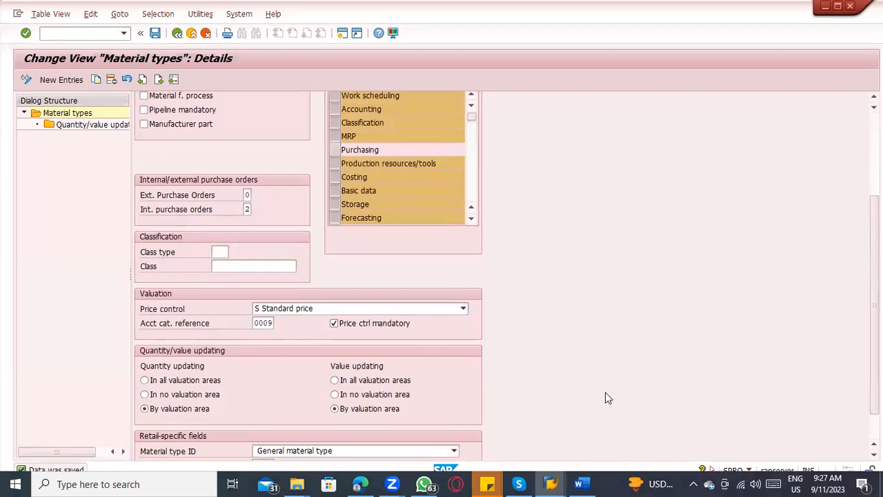
Step: Review the list of material type controls in the Word notes and locate the field reference in FERT's general data in SAP
{"action": "left_click", "coordinate": [582, 484]}
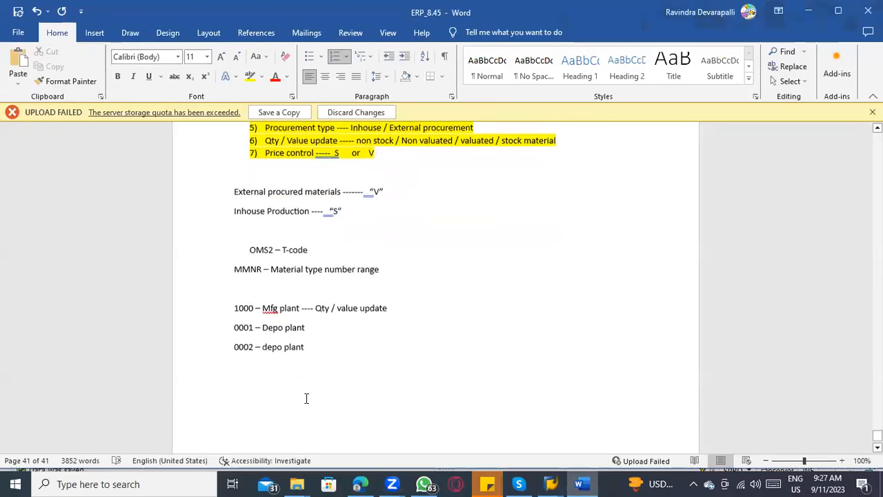
{"action": "scroll", "coordinate": [326, 225], "scroll_direction": "up", "scroll_amount": 3}
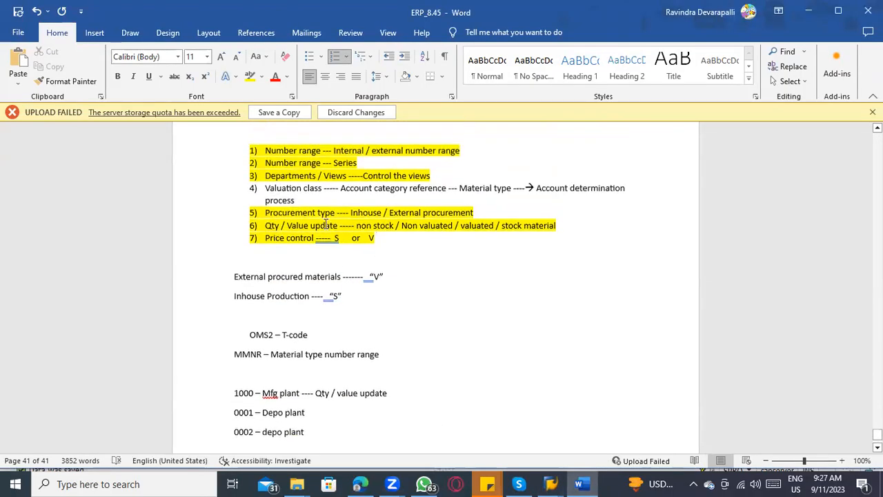
{"action": "scroll", "coordinate": [326, 225], "scroll_direction": "up", "scroll_amount": 1}
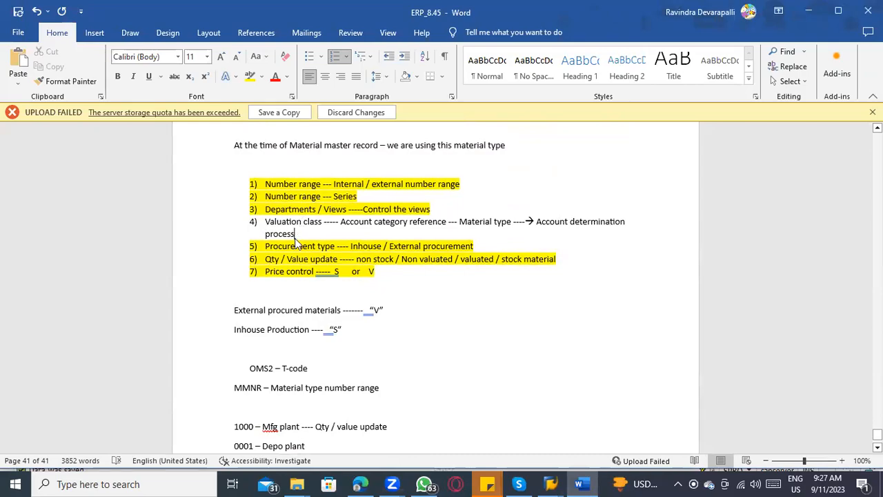
{"action": "key", "text": "alt+Tab"}
{"action": "scroll", "coordinate": [404, 238], "scroll_direction": "up", "scroll_amount": 4}
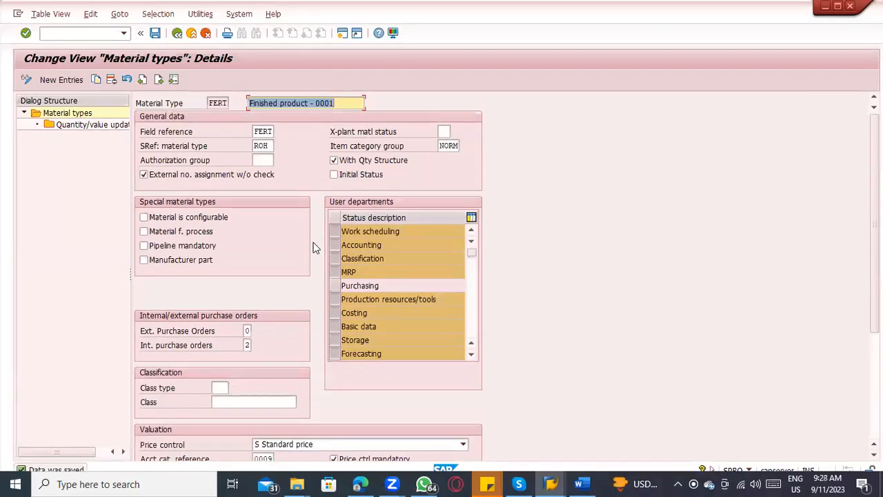
{"action": "double_click", "coordinate": [261, 132]}
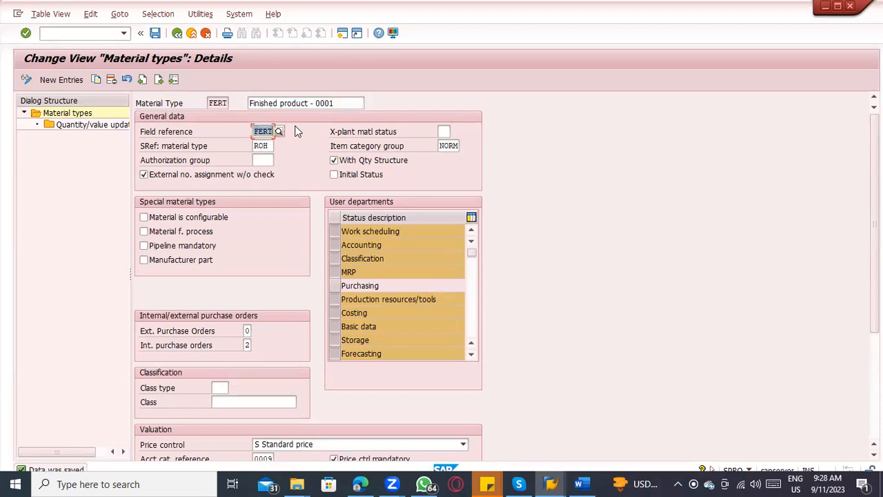
{"action": "left_click", "coordinate": [262, 131]}
Step: Switch to the Word notes and add "Field selection Control" as item 8 of the numbered list, correcting its spelling
{"action": "key", "text": "alt+Tab"}
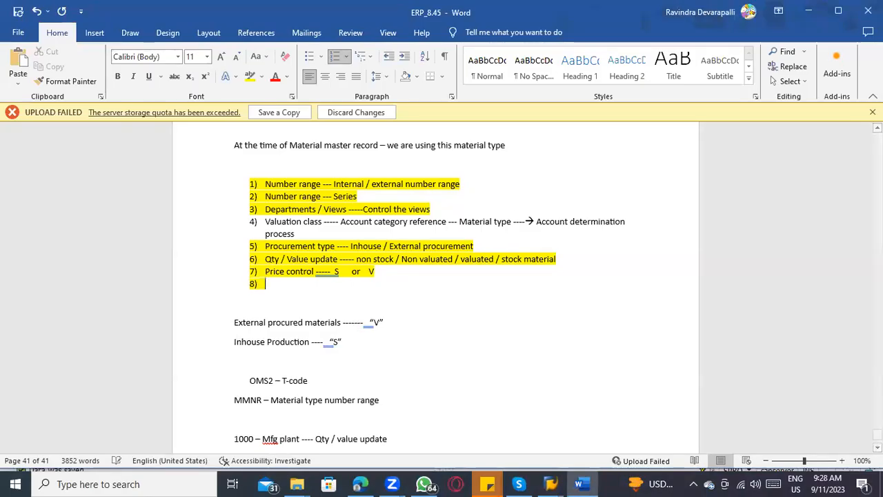
{"action": "key", "text": "Return"}
{"action": "type", "text": "field seldct"}
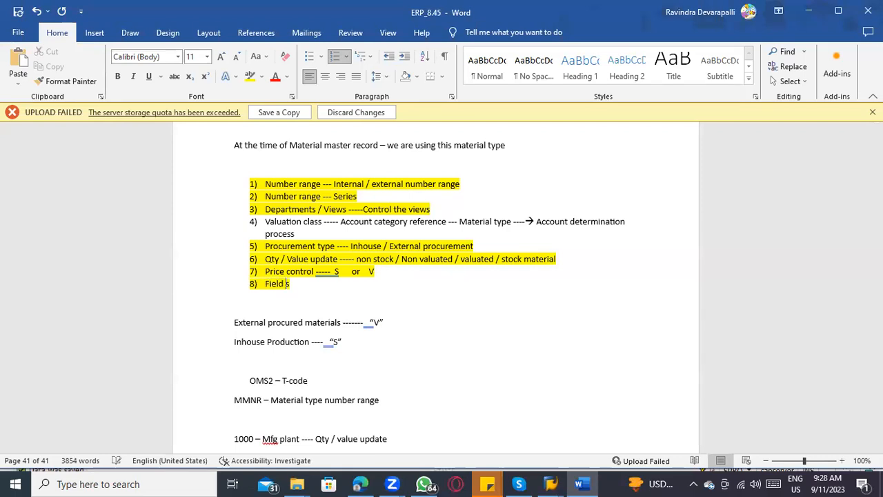
{"action": "key", "text": "BackSpace"}
{"action": "key", "text": "BackSpace"}
{"action": "key", "text": "BackSpace"}
{"action": "type", "text": "ction Control"}
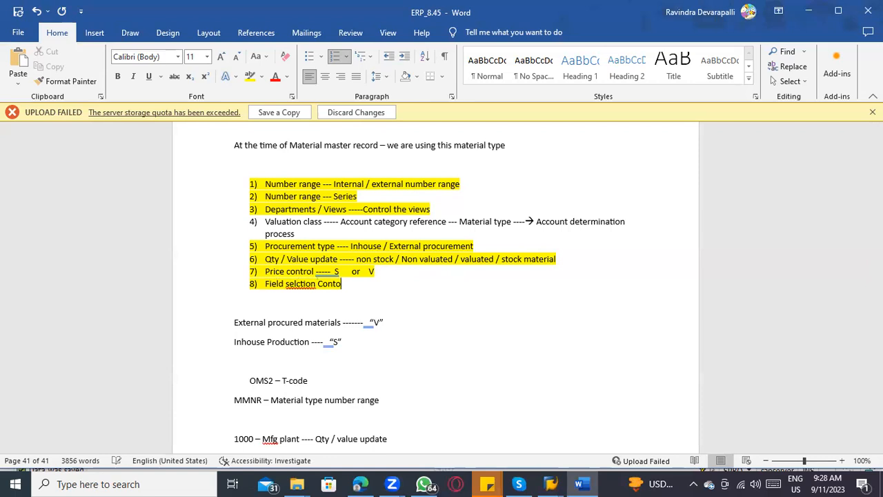
{"action": "right_click", "coordinate": [290, 285]}
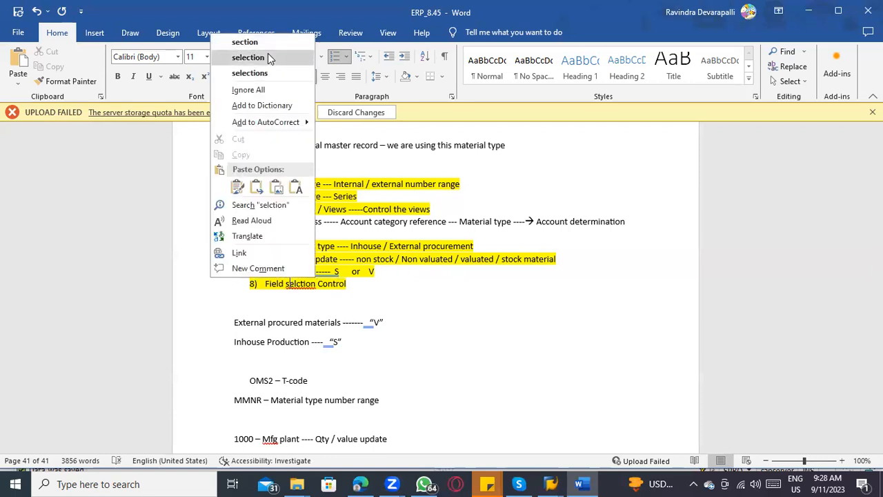
{"action": "left_click", "coordinate": [268, 59]}
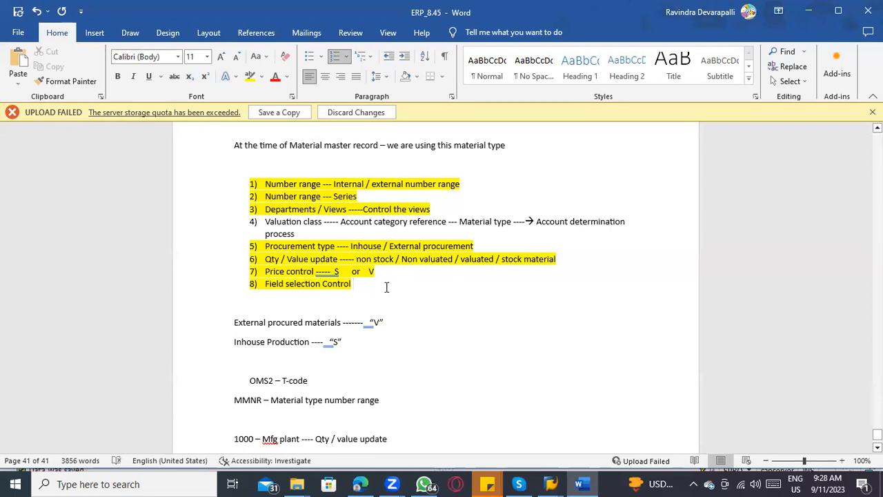
Step: Insert blank lines below the numbered list and write the line "FERT -------- Customer -----→ Gross weight/ Net weight"
{"action": "key", "text": "Return"}
{"action": "key", "text": "Return"}
{"action": "key", "text": "Return"}
{"action": "key", "text": "Return"}
{"action": "left_click", "coordinate": [273, 327]}
{"action": "type", "text": "FERT"}
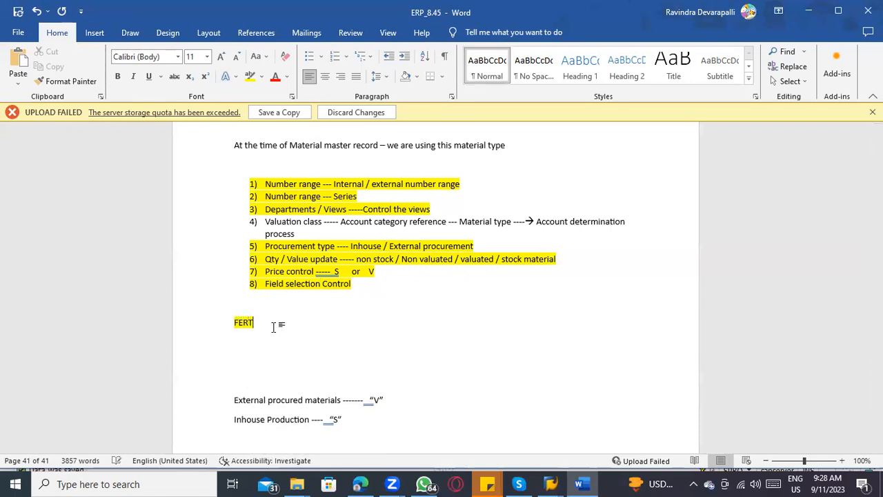
{"action": "type", "text": " --------"}
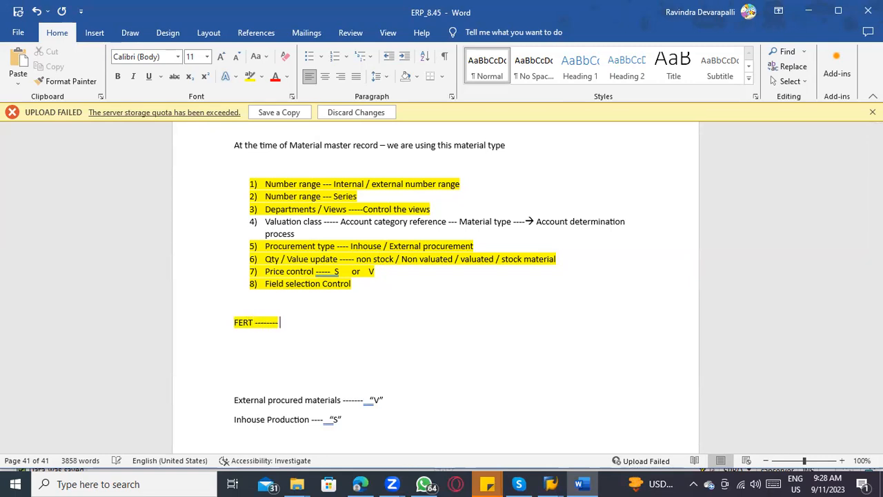
{"action": "type", "text": " Customer -"}
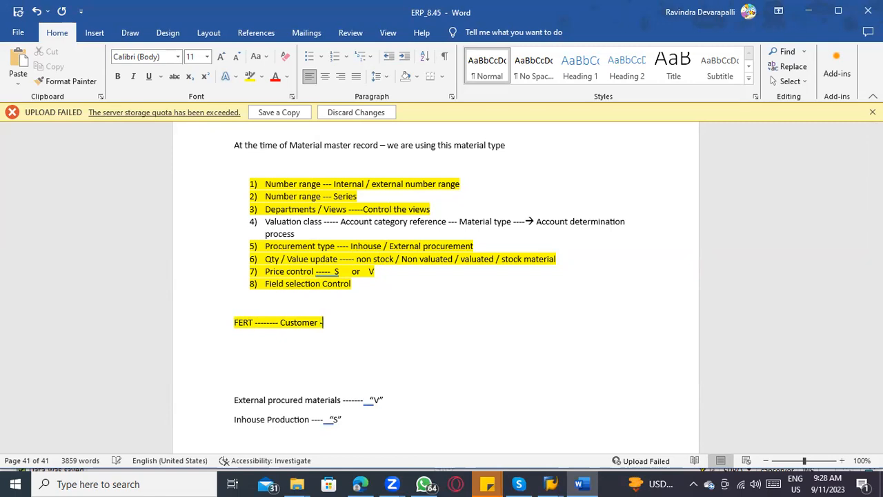
{"action": "type", "text": "------> Gross weight"}
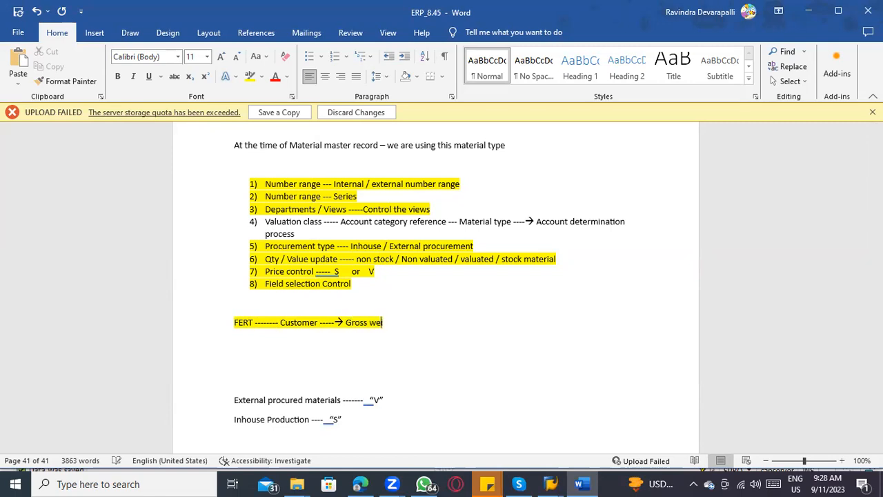
{"action": "type", "text": "/ Net weight"}
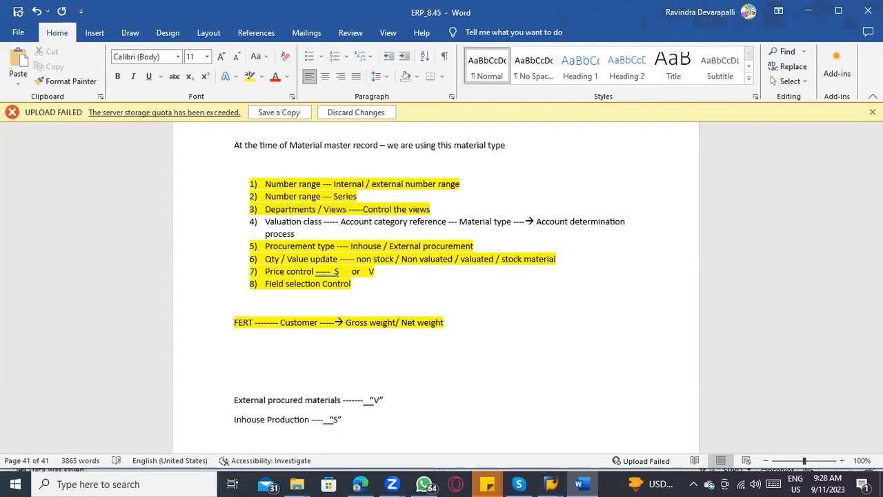
Step: Add the line "ROH ---- Vendor ----→ Gross weight / Net weight" beneath the FERT line
{"action": "key", "text": "Return"}
{"action": "type", "text": "ROH ----"}
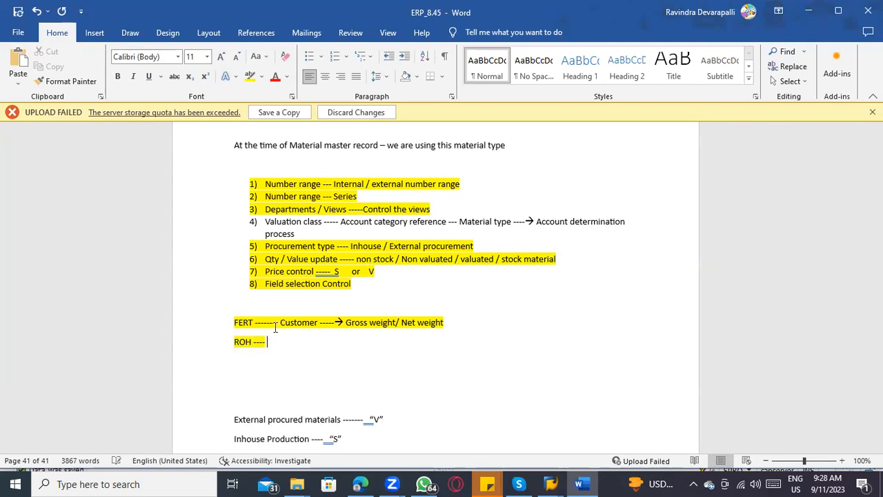
{"action": "type", "text": " Vendor "}
{"action": "type", "text": "------"}
{"action": "type", "text": "> Gr"}
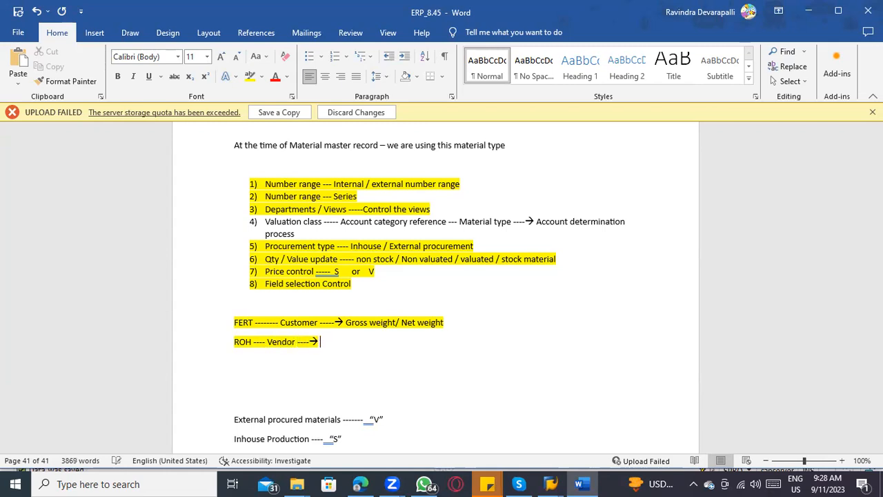
{"action": "type", "text": "oss v"}
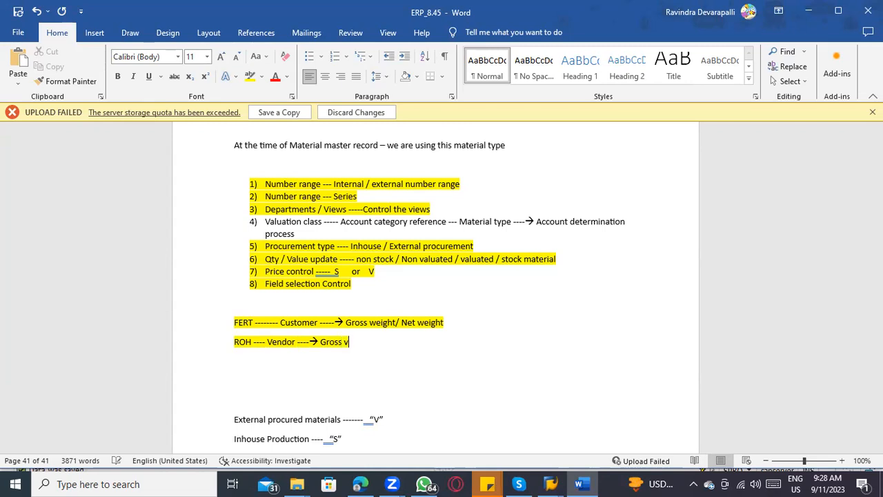
{"action": "key", "text": "BackSpace"}
{"action": "type", "text": "weight / Ne"}
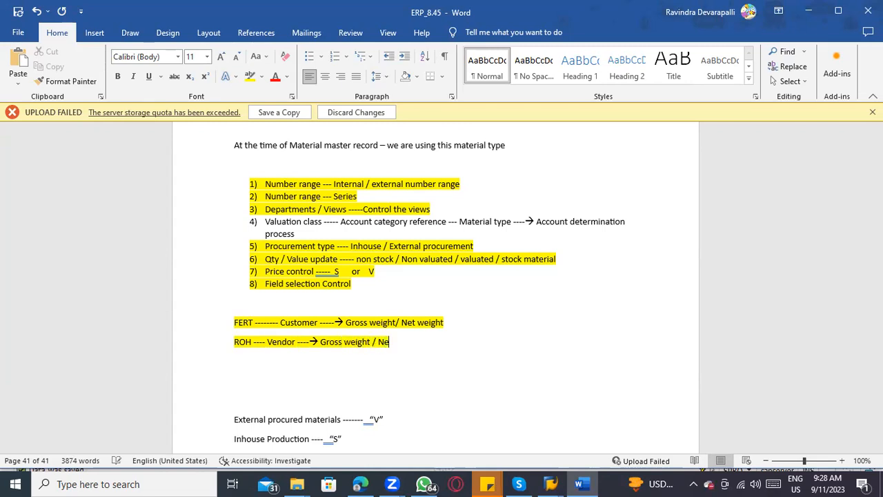
{"action": "type", "text": "t weight"}
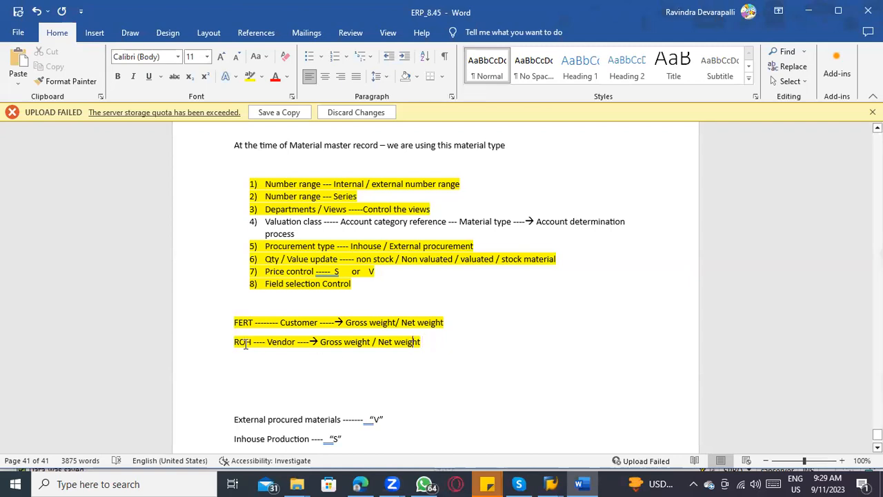
Step: Append "----- I don't need to maintain" to the end of the ROH line
{"action": "left_click_drag", "start_coordinate": [232, 345], "coordinate": [435, 356]}
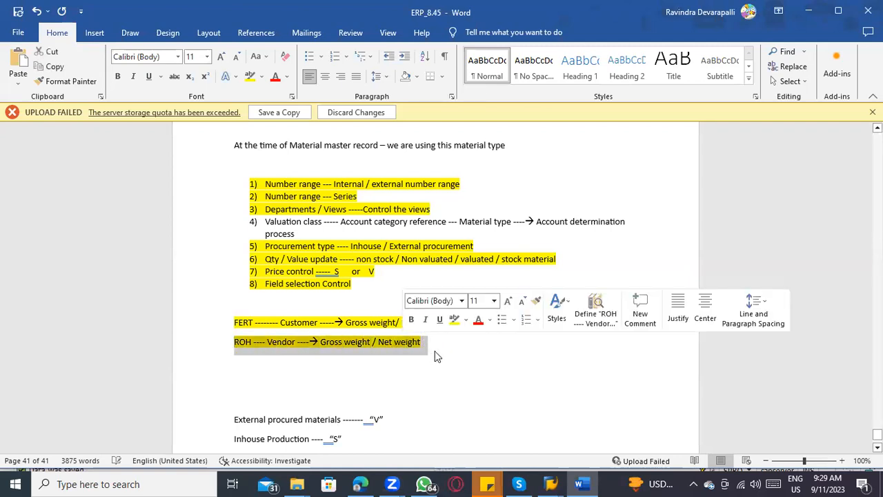
{"action": "left_click", "coordinate": [433, 343]}
{"action": "type", "text": "----- I don"}
{"action": "type", "text": "'t need to mantian"}
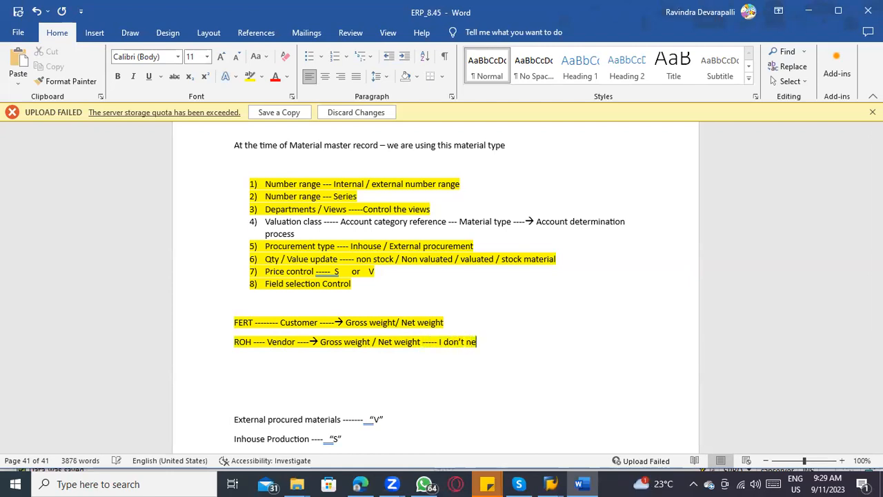
{"action": "key", "text": "BackSpace"}
{"action": "key", "text": "BackSpace"}
{"action": "key", "text": "BackSpace"}
{"action": "key", "text": "BackSpace"}
{"action": "key", "text": "BackSpace"}
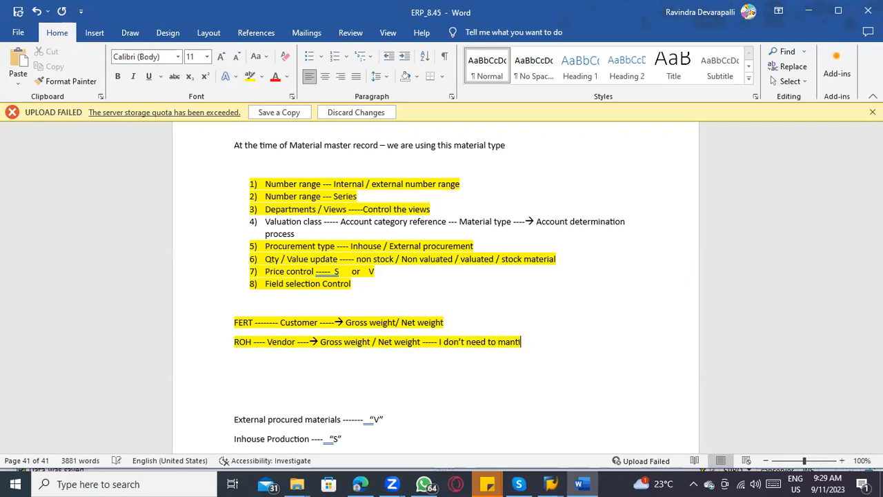
{"action": "type", "text": "intain"}
Step: Append "----→ MANDATORY" to the end of the FERT line
{"action": "left_click", "coordinate": [440, 320]}
{"action": "type", "text": "---->"}
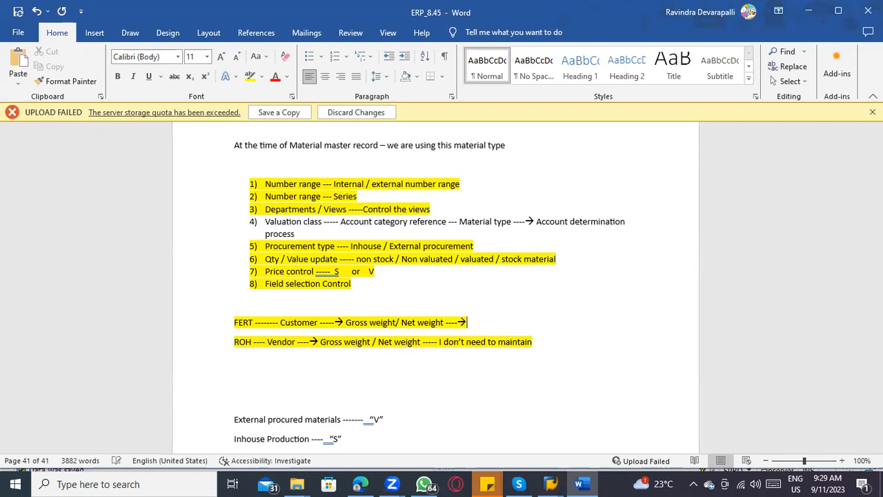
{"action": "type", "text": " MN"}
{"action": "type", "text": "NDAC"}
{"action": "type", "text": "ORY"}
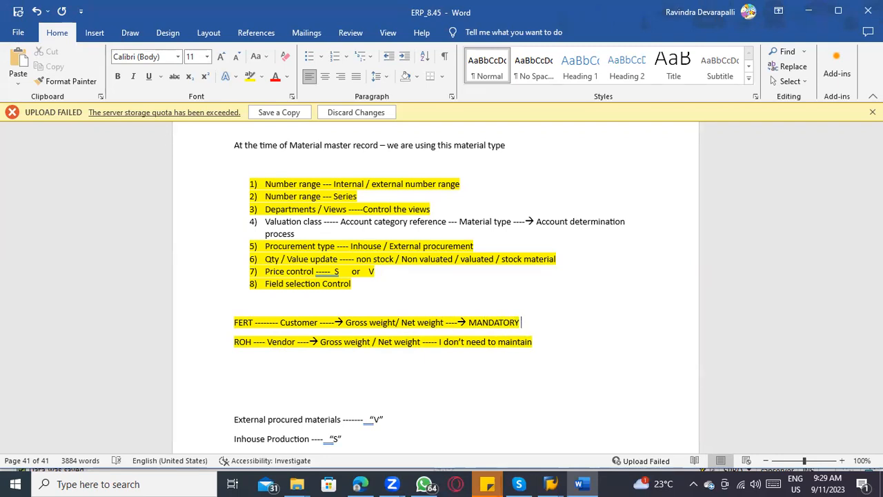
Step: Append "---- NOT MANDATORY" in capitals to the end of the ROH line
{"action": "left_click", "coordinate": [550, 342]}
{"action": "type", "text": "---- nor MA"}
{"action": "key", "text": "BackSpace"}
{"action": "key", "text": "BackSpace"}
{"action": "key", "text": "BackSpace"}
{"action": "key", "text": "BackSpace"}
{"action": "type", "text": "T"}
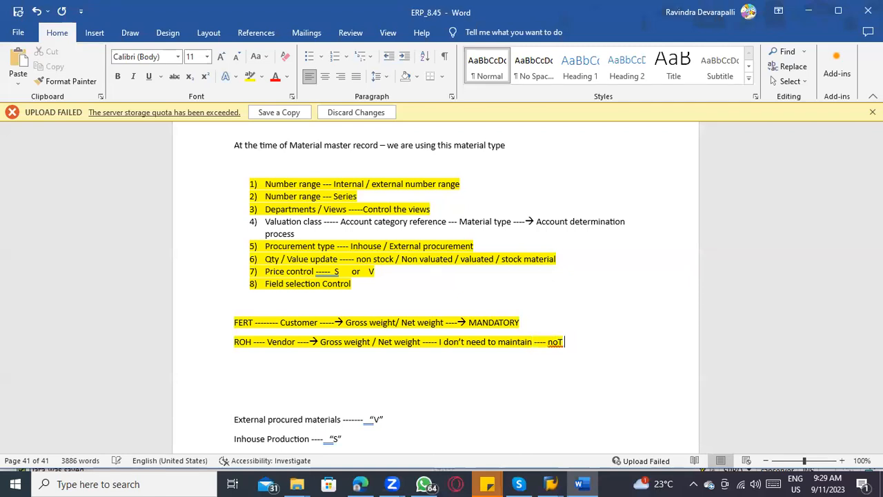
{"action": "key", "text": "BackSpace"}
{"action": "key", "text": "BackSpace"}
{"action": "key", "text": "BackSpace"}
{"action": "type", "text": "O"}
{"action": "type", "text": "OT MAND"}
{"action": "key", "text": "BackSpace"}
{"action": "key", "text": "BackSpace"}
{"action": "type", "text": "NDATORY"}
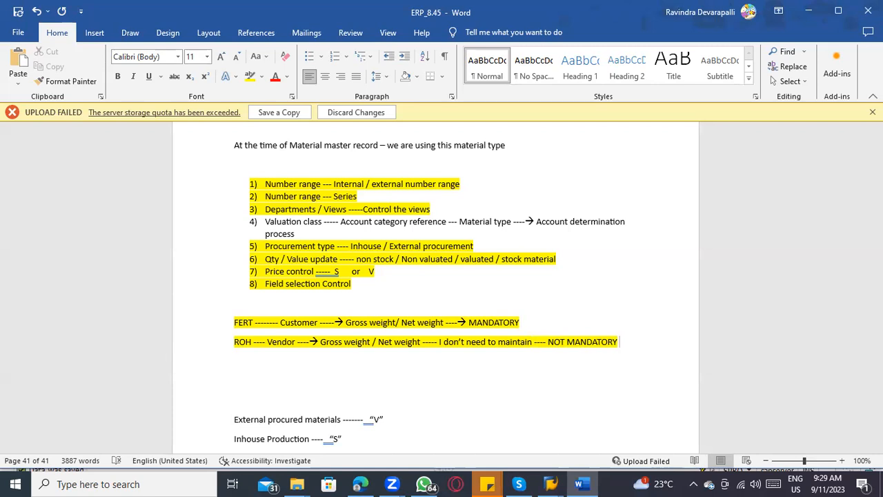
{"action": "left_click", "coordinate": [243, 322]}
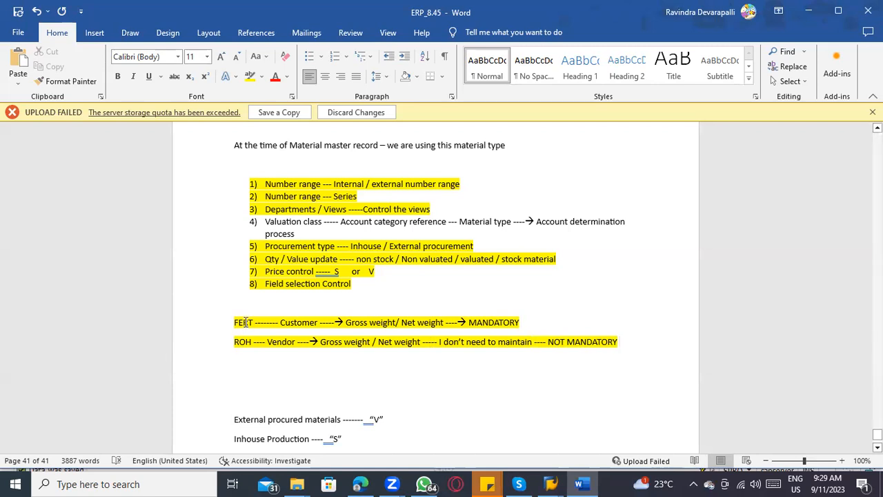
{"action": "left_click", "coordinate": [548, 321]}
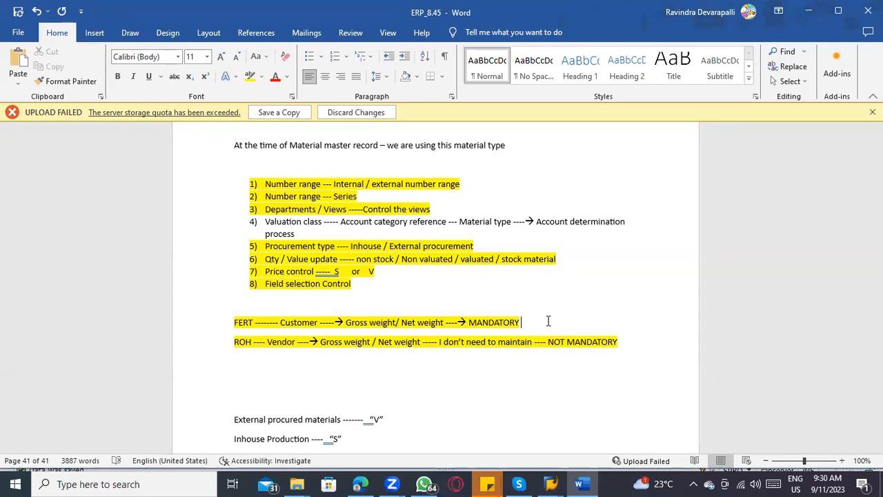
{"action": "left_click", "coordinate": [355, 286]}
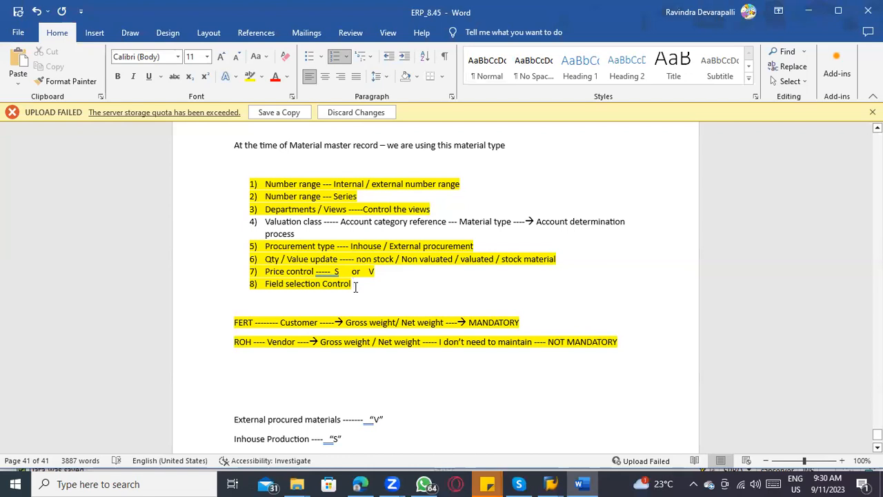
Step: Switch to the SAP material type details for FERT and view the available Field reference values without changing the entry
{"action": "key", "text": "alt+Tab"}
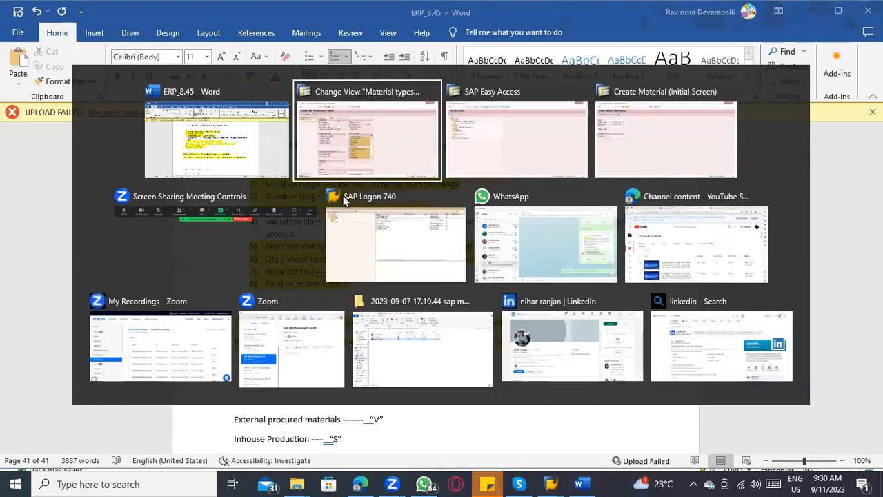
{"action": "left_click", "coordinate": [158, 133]}
{"action": "left_click", "coordinate": [256, 131]}
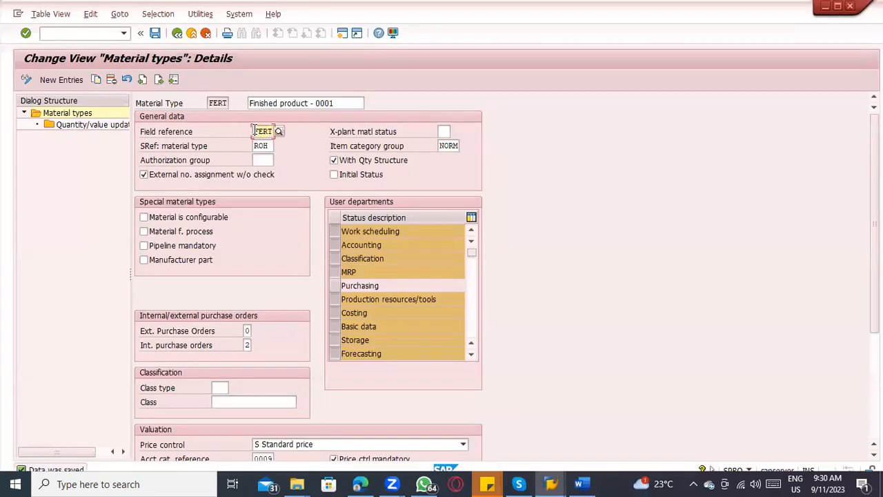
{"action": "left_click", "coordinate": [278, 132]}
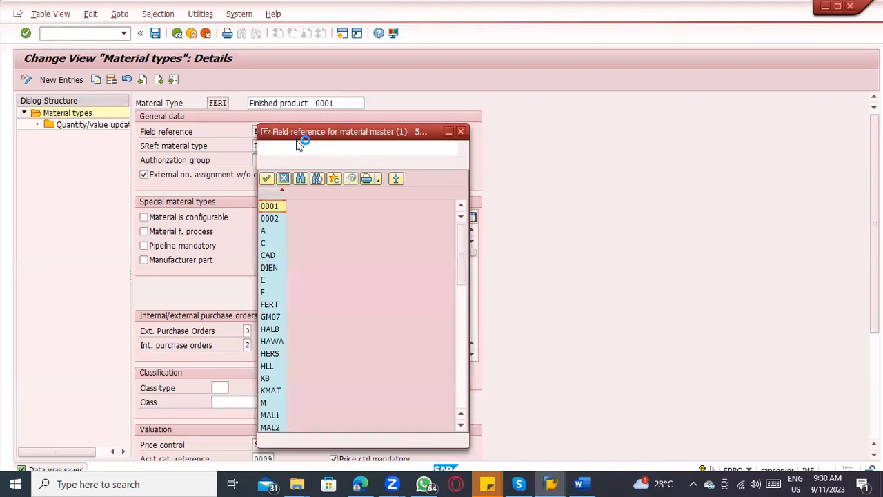
{"action": "key", "text": "Escape"}
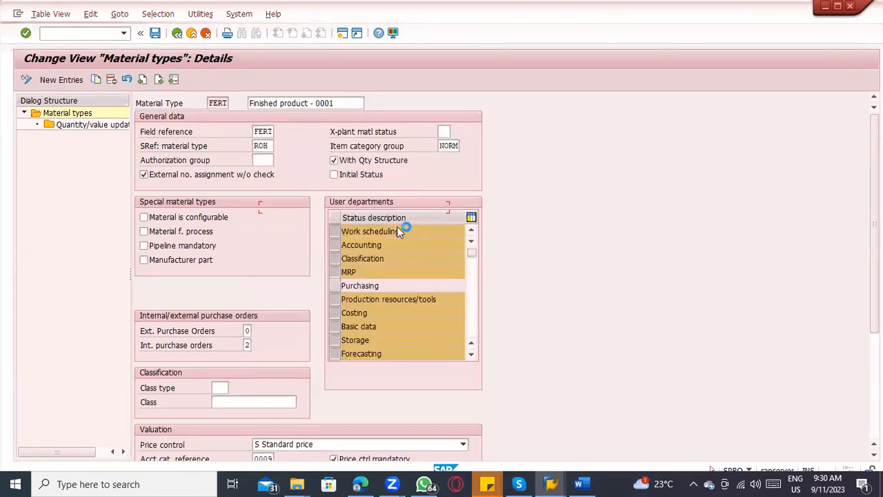
Step: Switch to the Word notes and add the line "FIELD – mandatory / optional / hide /display" beneath the ROH line
{"action": "key", "text": "alt+Tab"}
{"action": "type", "text": "F"}
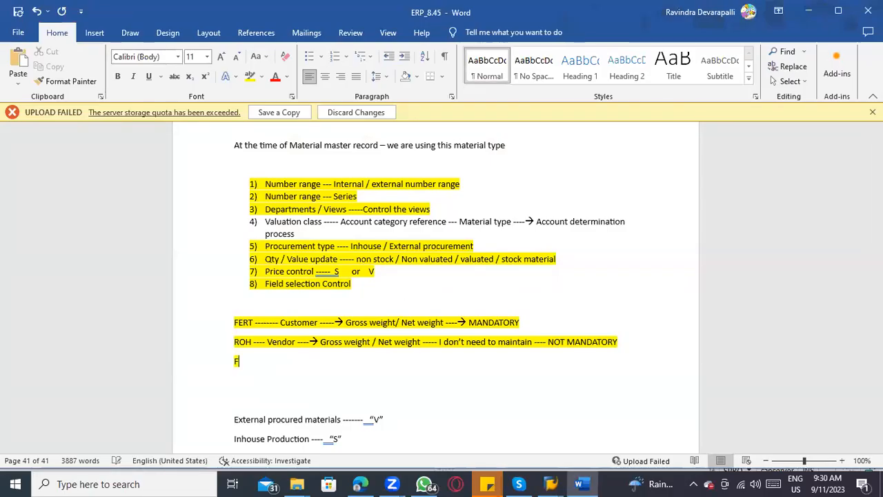
{"action": "type", "text": "IELD - mAN"}
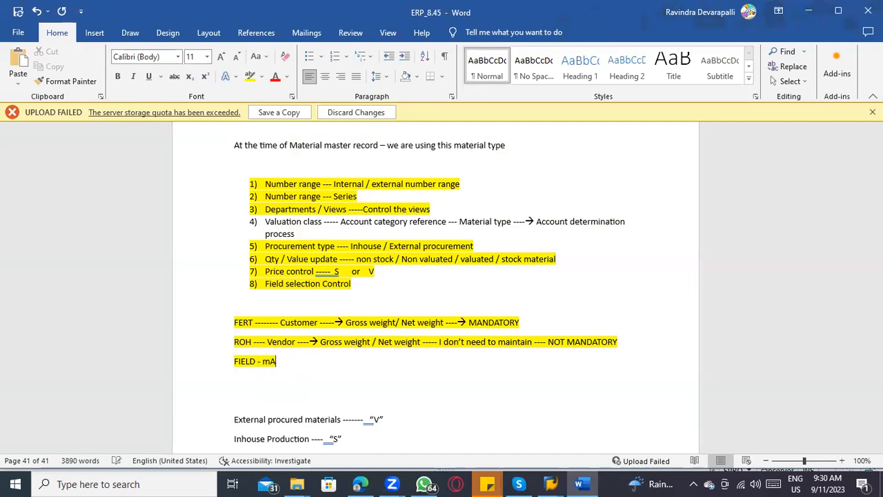
{"action": "key", "text": "BackSpace"}
{"action": "key", "text": "BackSpace"}
{"action": "key", "text": "BackSpace"}
{"action": "type", "text": "mandatory "}
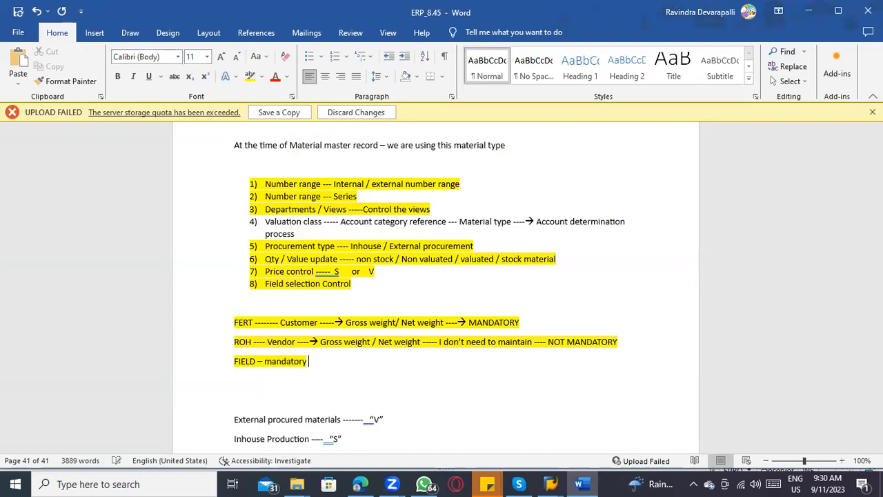
{"action": "type", "text": "/ optional / hide"}
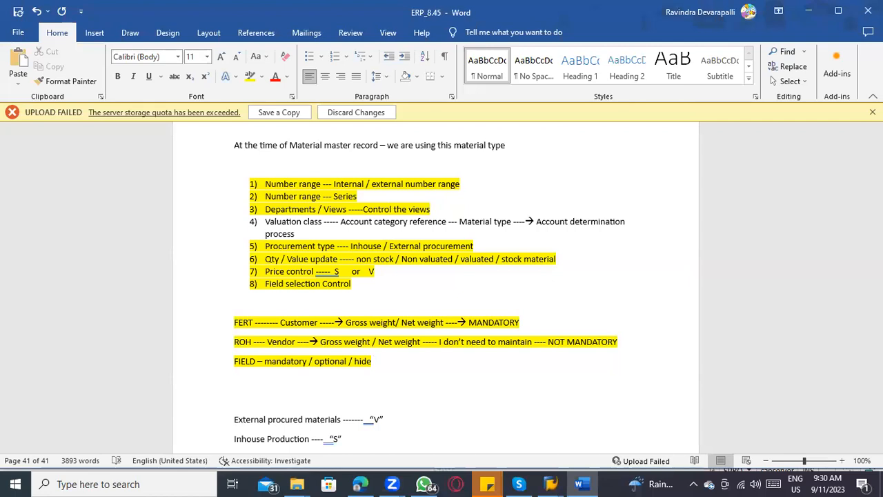
{"action": "type", "text": "/display"}
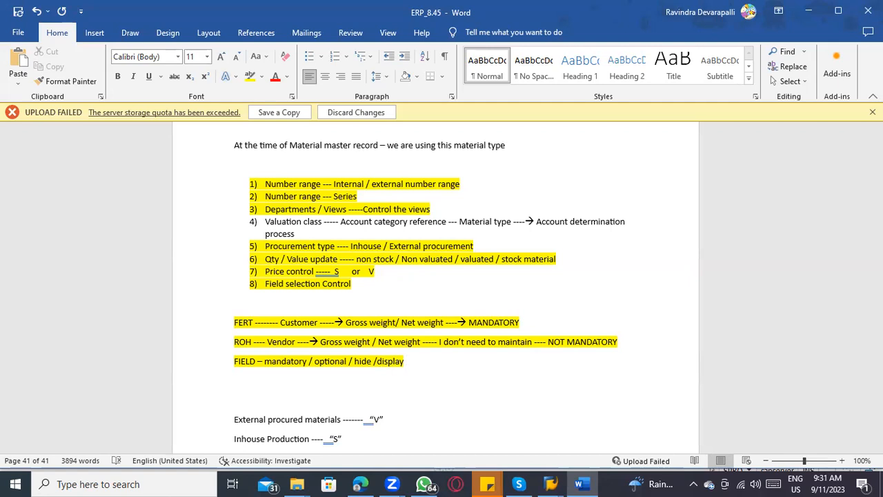
Step: Switch to the SAP Create Material window and proceed to the Basic Data 1 view of the new finished product
{"action": "mouse_move", "coordinate": [551, 484]}
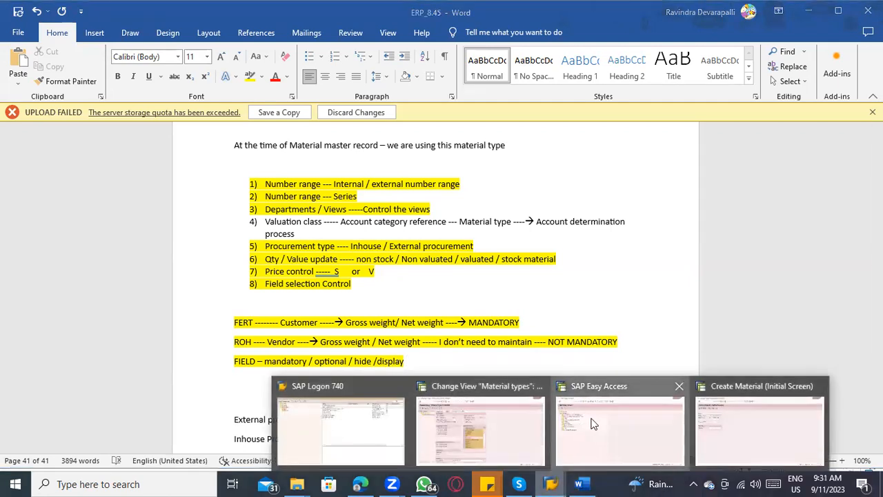
{"action": "left_click", "coordinate": [759, 428]}
{"action": "key", "text": "Return"}
{"action": "left_click", "coordinate": [199, 166]}
{"action": "key", "text": "Return"}
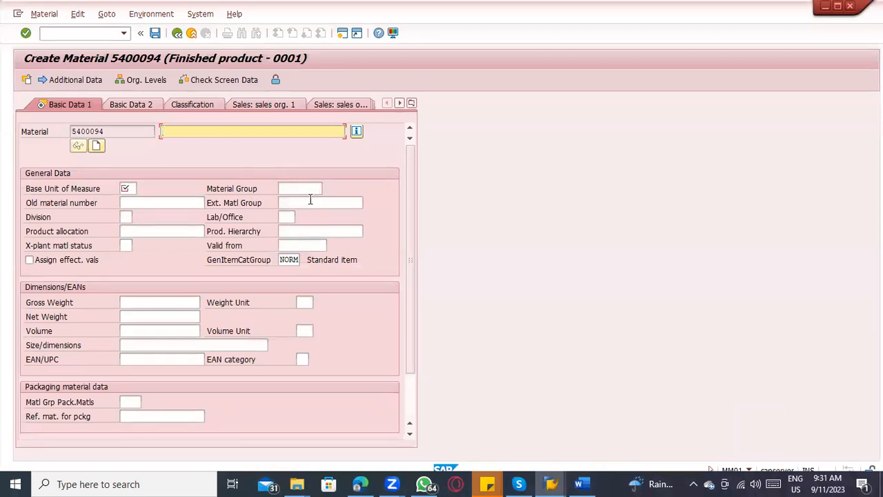
Step: Examine which Basic Data 1 fields are mandatory and which are optional, including the description, material group and product allocation
{"action": "left_click", "coordinate": [278, 189]}
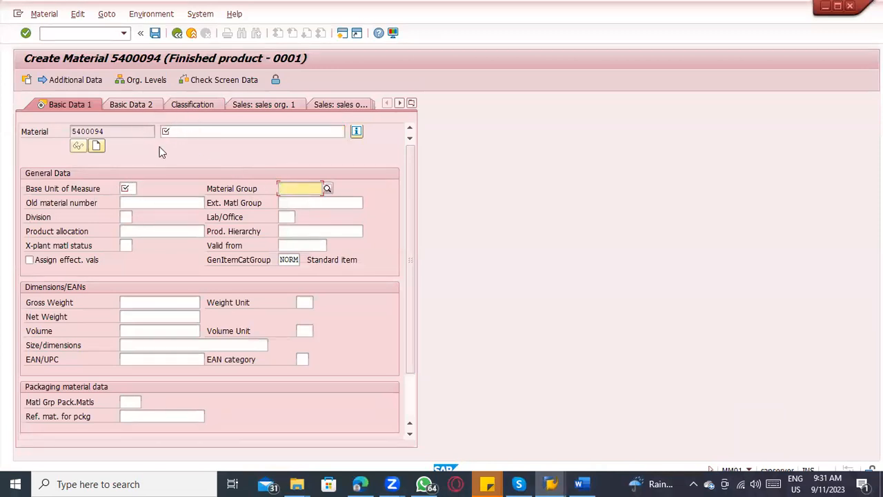
{"action": "key", "text": "Tab"}
{"action": "key", "text": "Tab"}
{"action": "key", "text": "Tab"}
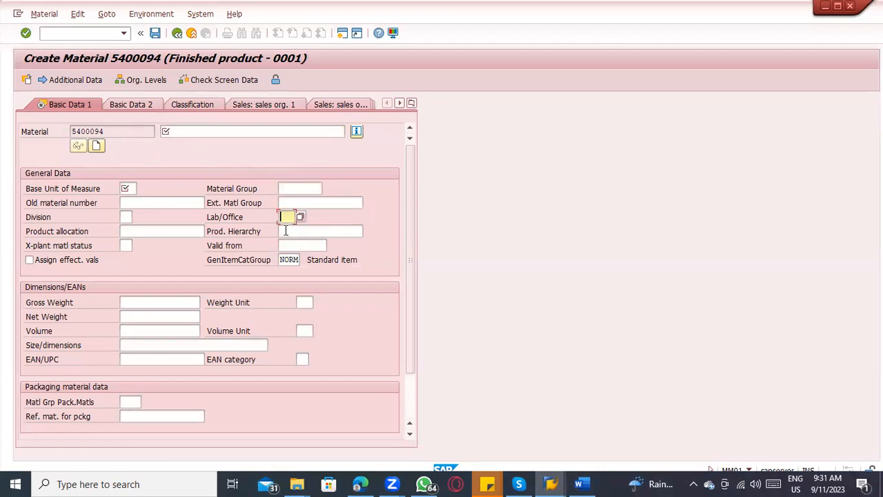
{"action": "left_click", "coordinate": [154, 233]}
{"action": "left_click", "coordinate": [29, 260]}
{"action": "left_click", "coordinate": [126, 246]}
{"action": "left_click", "coordinate": [97, 257]}
{"action": "left_click", "coordinate": [211, 132]}
{"action": "left_click", "coordinate": [287, 188]}
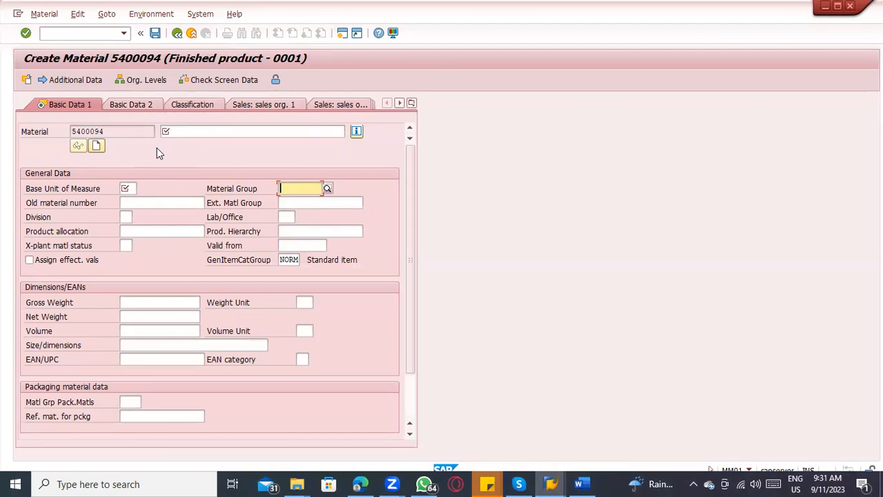
Step: Compare the FIELD line in the Word notes with the Field reference of material type FERT in SAP
{"action": "key", "text": "alt+Tab"}
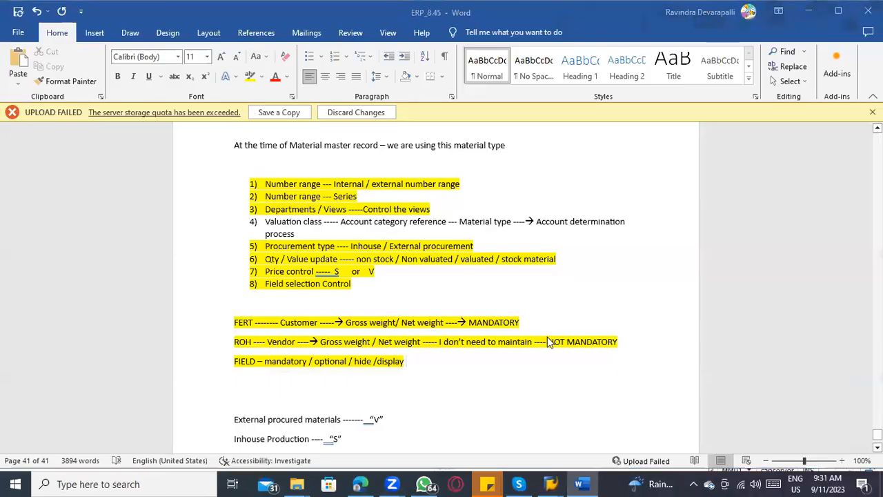
{"action": "key", "text": "alt+Tab"}
{"action": "key", "text": "Tab"}
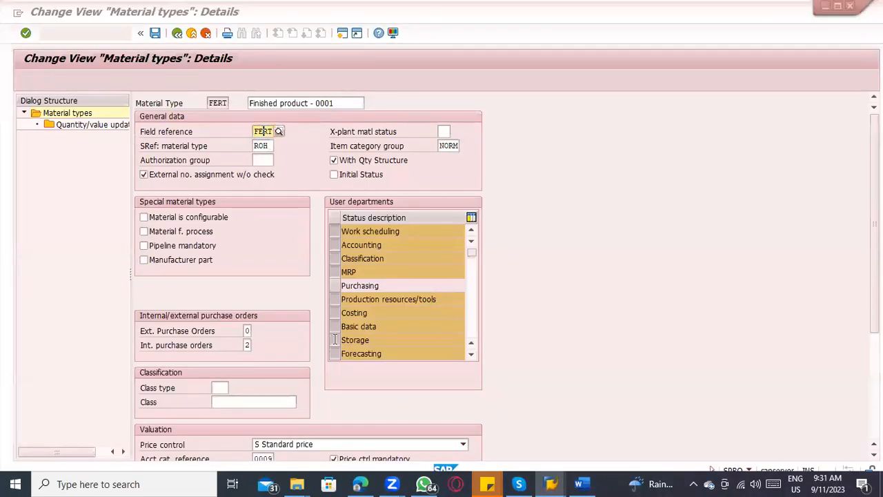
{"action": "key", "text": "alt+Tab"}
{"action": "left_click", "coordinate": [379, 364]}
{"action": "key", "text": "alt+Tab"}
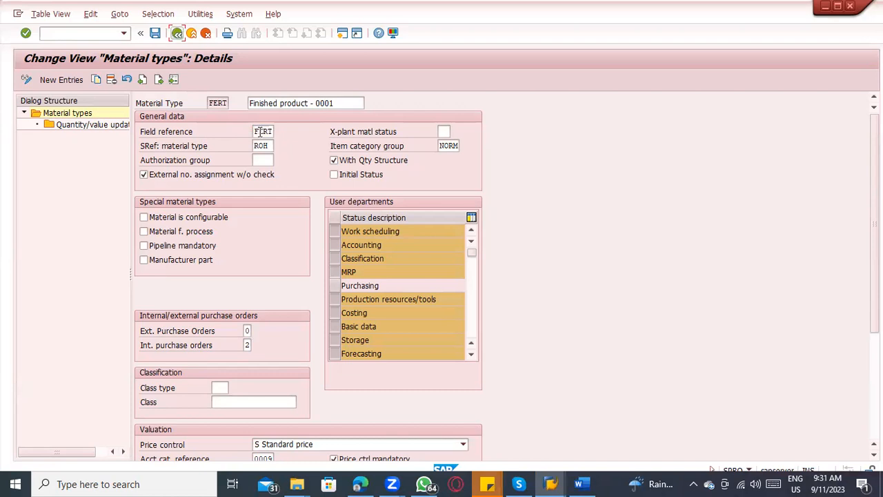
Step: Return from the material type details to the IMG structure and expand Field Selection under Material Master
{"action": "left_click", "coordinate": [177, 34]}
{"action": "left_click", "coordinate": [178, 33]}
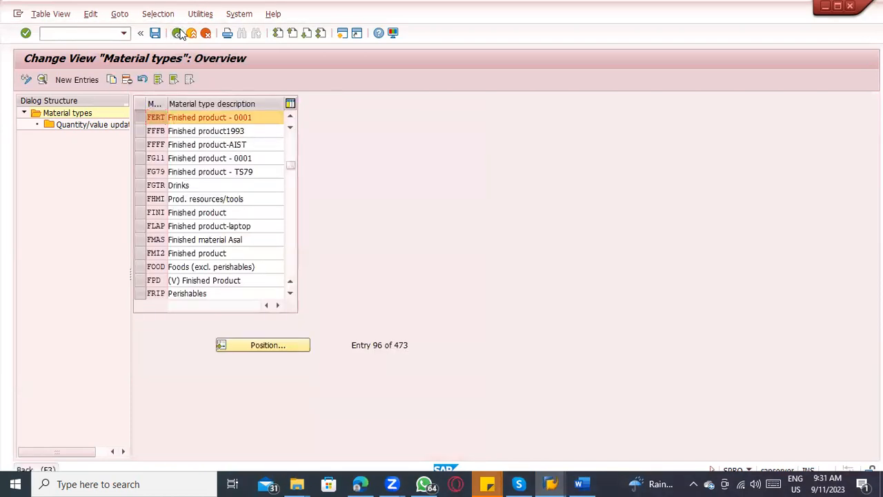
{"action": "scroll", "coordinate": [125, 217], "scroll_direction": "up", "scroll_amount": 1}
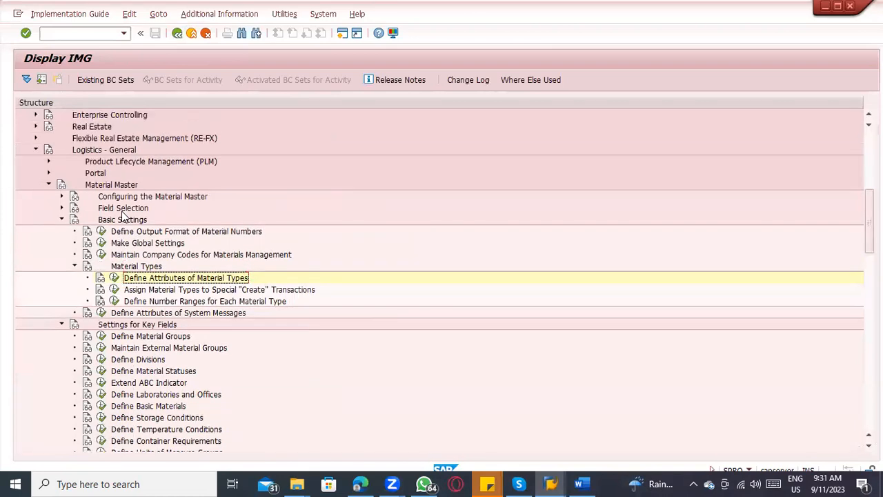
{"action": "left_click", "coordinate": [62, 208]}
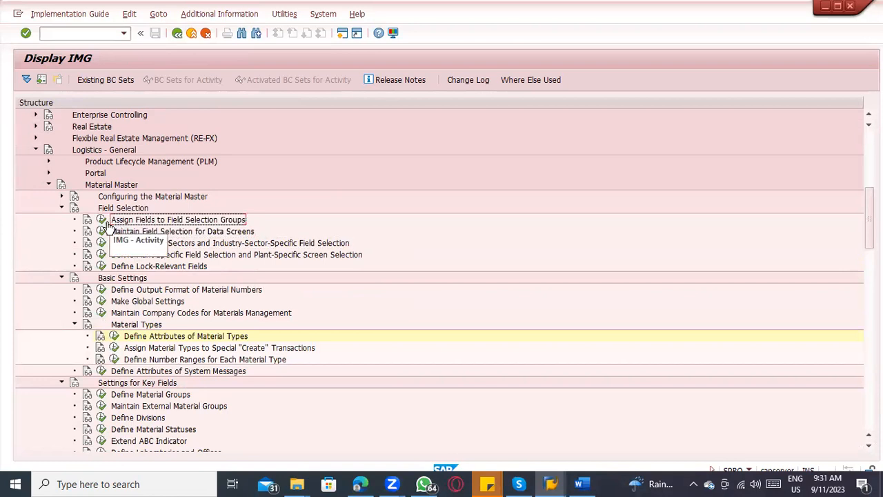
Step: Switch to the Word notes and add the line "GROUP ------ Multiple fields ----" beneath the FIELD line
{"action": "left_click", "coordinate": [579, 483]}
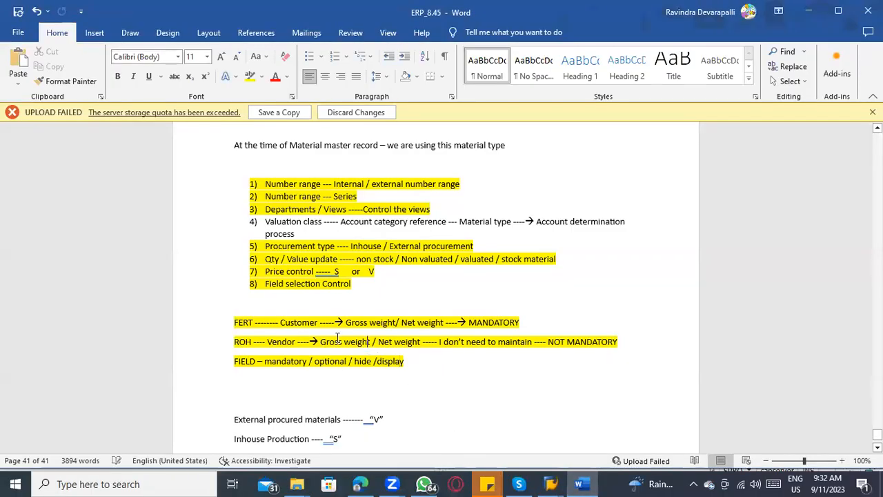
{"action": "left_click_drag", "start_coordinate": [321, 341], "coordinate": [398, 342]}
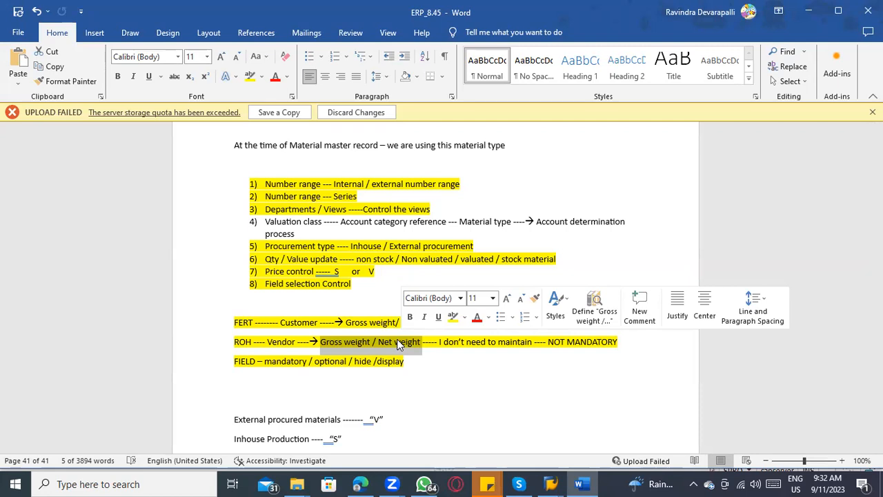
{"action": "left_click", "coordinate": [303, 383]}
{"action": "type", "text": "GROUP"}
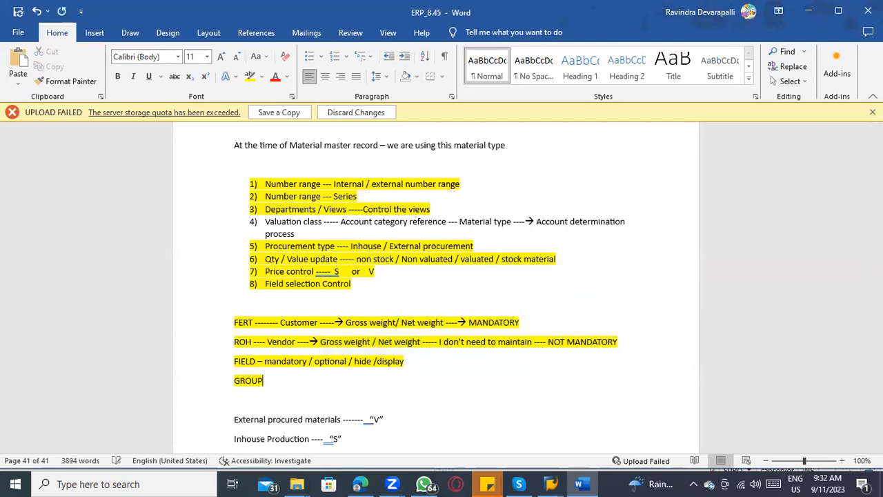
{"action": "type", "text": " ------ Multuple"}
{"action": "key", "text": "BackSpace"}
{"action": "key", "text": "BackSpace"}
{"action": "key", "text": "BackSpace"}
{"action": "key", "text": "BackSpace"}
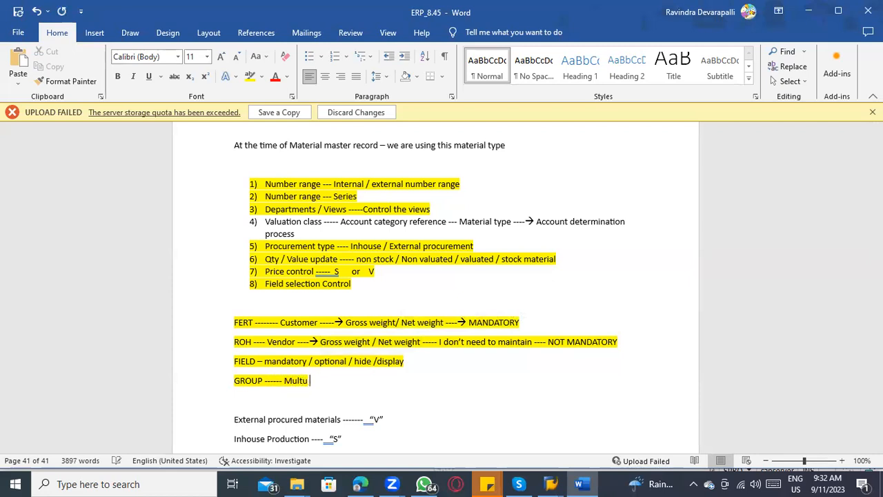
{"action": "type", "text": "iple fields ----"}
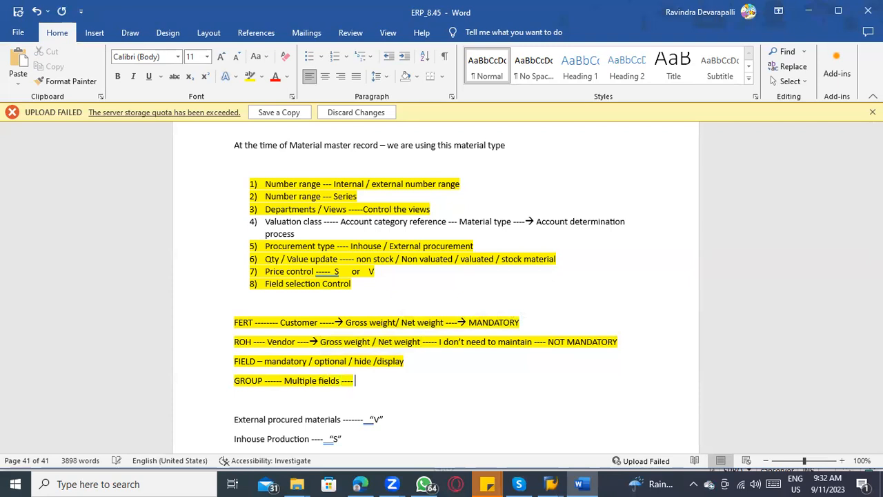
Step: Add the line "1 ---- Gross weight / Net weight / Weight unit" beneath the GROUP line
{"action": "key", "text": "Return"}
{"action": "type", "text": "0001"}
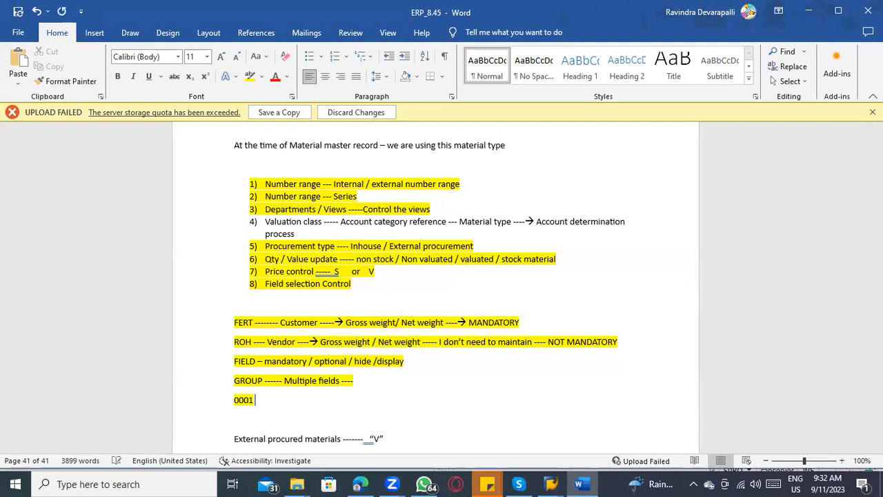
{"action": "key", "text": "BackSpace"}
{"action": "key", "text": "BackSpace"}
{"action": "key", "text": "BackSpace"}
{"action": "type", "text": "1 ---- Gro"}
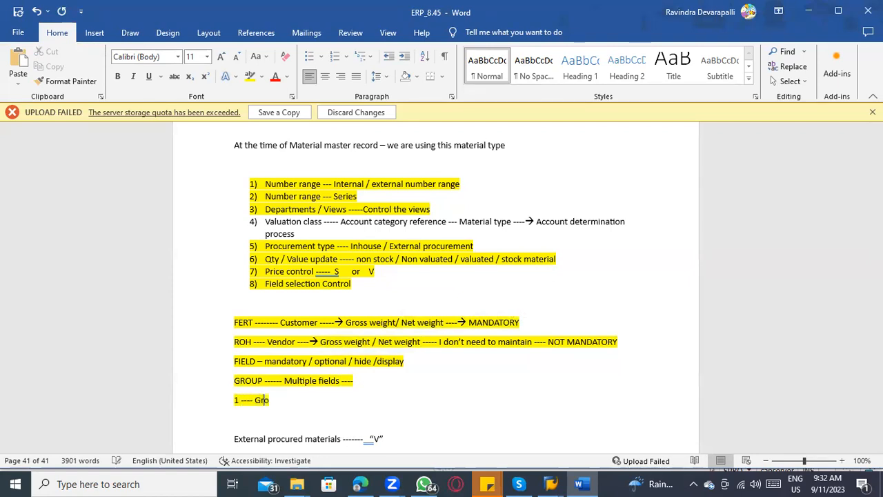
{"action": "type", "text": "ss weight /"}
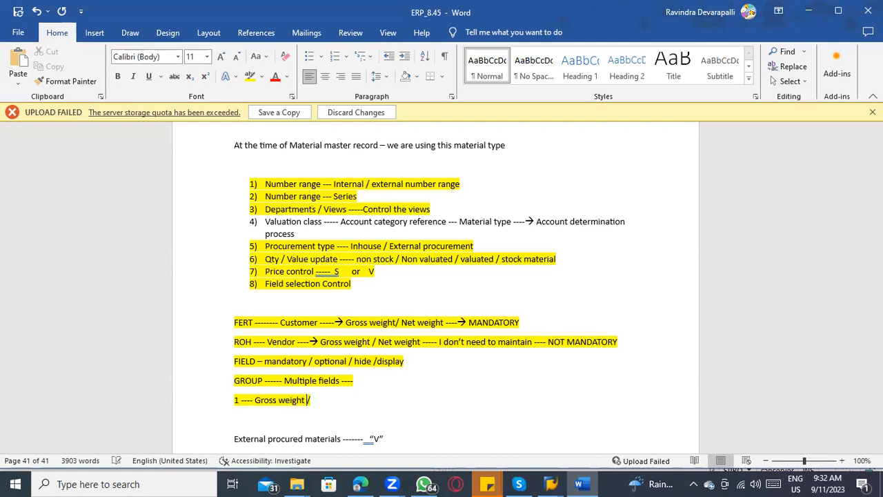
{"action": "type", "text": " Net weight "}
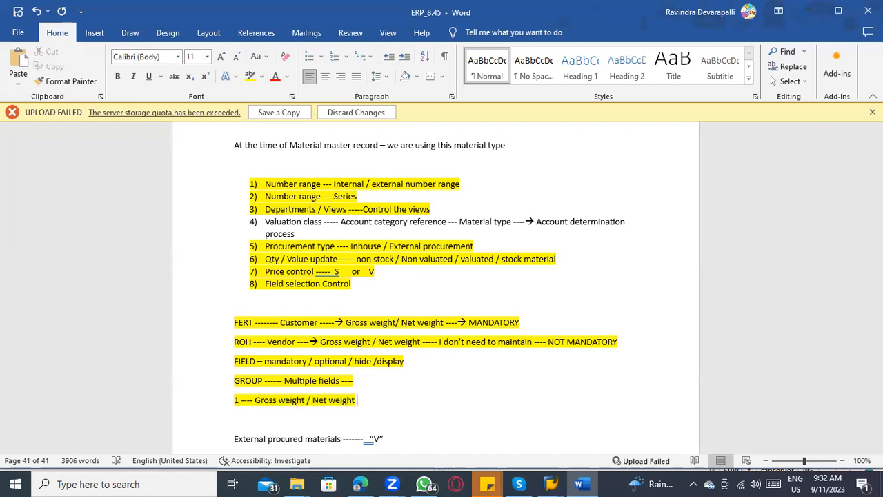
{"action": "type", "text": "/ Weight unit"}
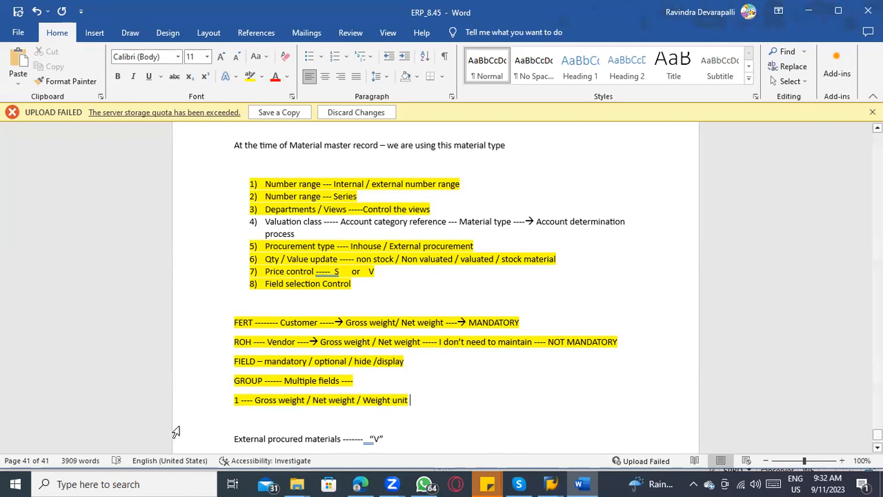
{"action": "left_click_drag", "start_coordinate": [238, 403], "coordinate": [230, 402]}
{"action": "left_click", "coordinate": [269, 401]}
{"action": "left_click", "coordinate": [409, 407]}
{"action": "left_click_drag", "start_coordinate": [243, 399], "coordinate": [230, 398]}
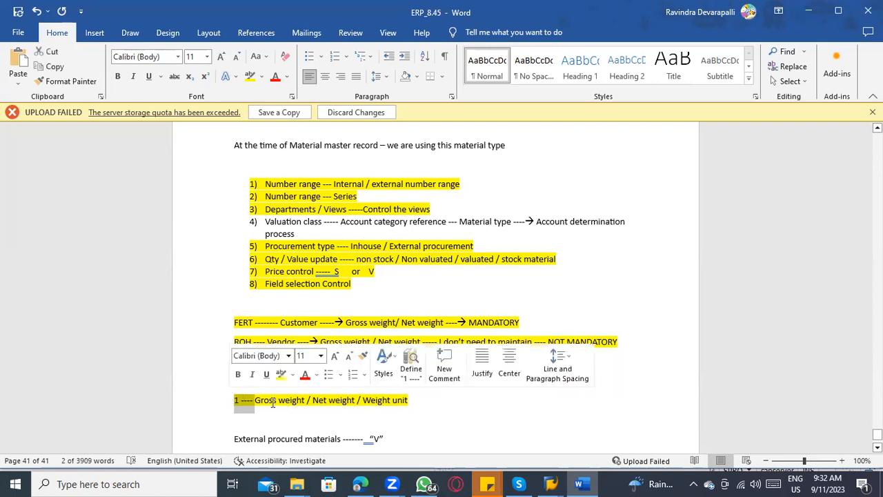
{"action": "left_click", "coordinate": [336, 401]}
{"action": "left_click", "coordinate": [377, 405]}
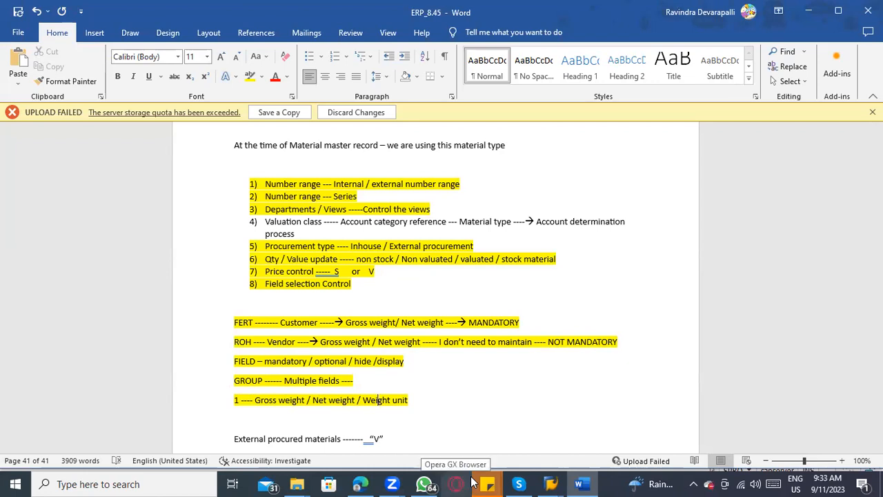
Step: Add the line "1----- FERT --- Mandatory" beneath the Gross weight / Net weight / Weight unit line
{"action": "left_click", "coordinate": [460, 401]}
{"action": "key", "text": "Return"}
{"action": "type", "text": "1"}
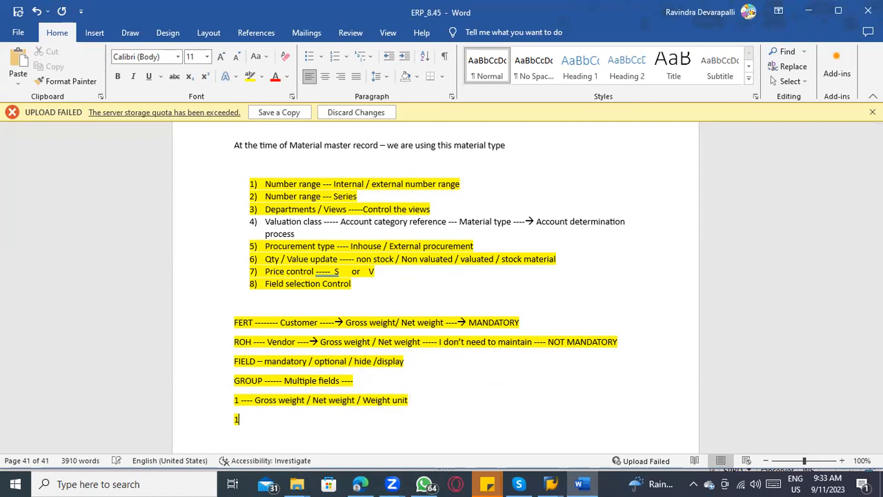
{"action": "type", "text": "----- FERT --- Mand"}
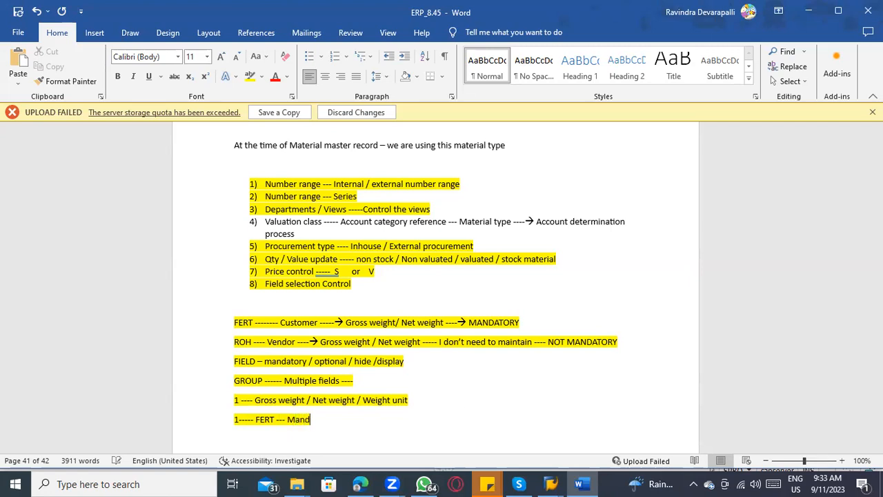
{"action": "type", "text": "atory"}
Step: Prefix the "1----- FERT --- Mandatory" line with "GROUP" and point out its FERT and Mandatory entries
{"action": "scroll", "coordinate": [294, 373], "scroll_direction": "down", "scroll_amount": 3}
{"action": "left_click", "coordinate": [236, 327]}
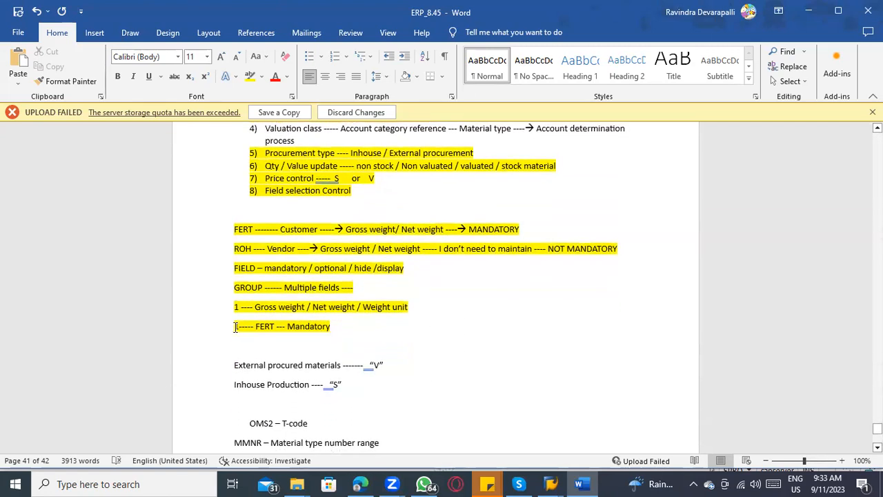
{"action": "type", "text": "GROUP"}
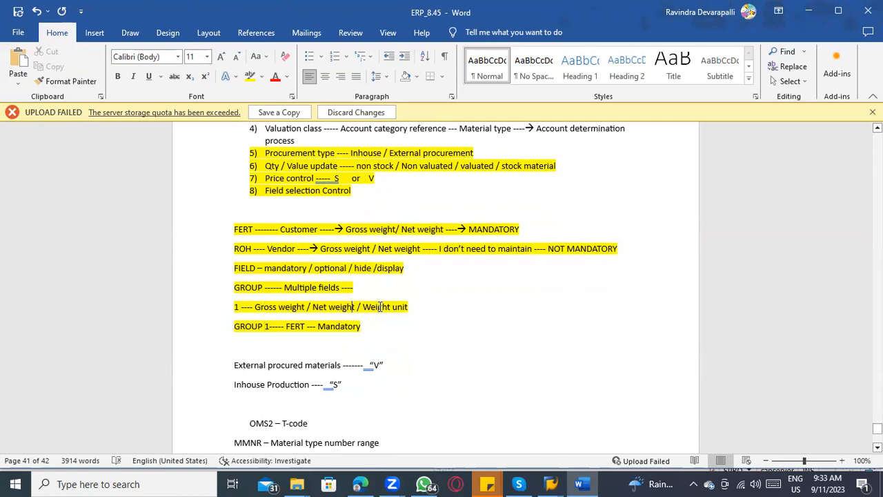
{"action": "double_click", "coordinate": [324, 326]}
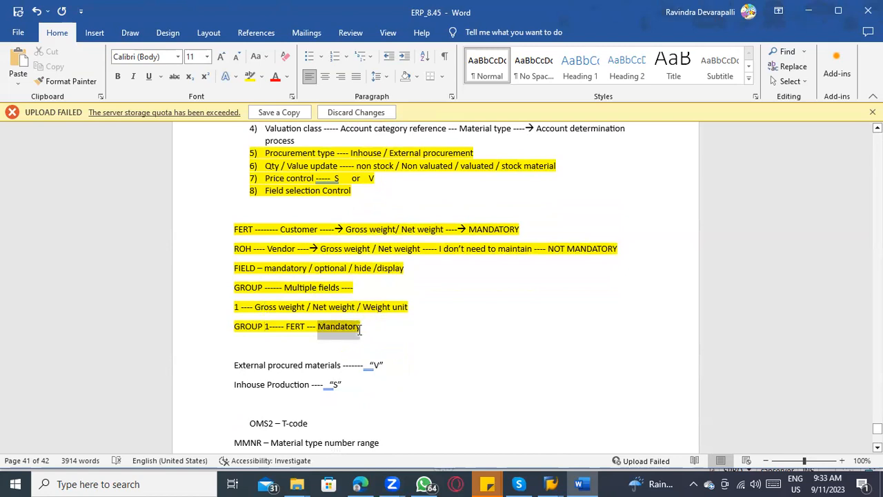
{"action": "left_click", "coordinate": [310, 326]}
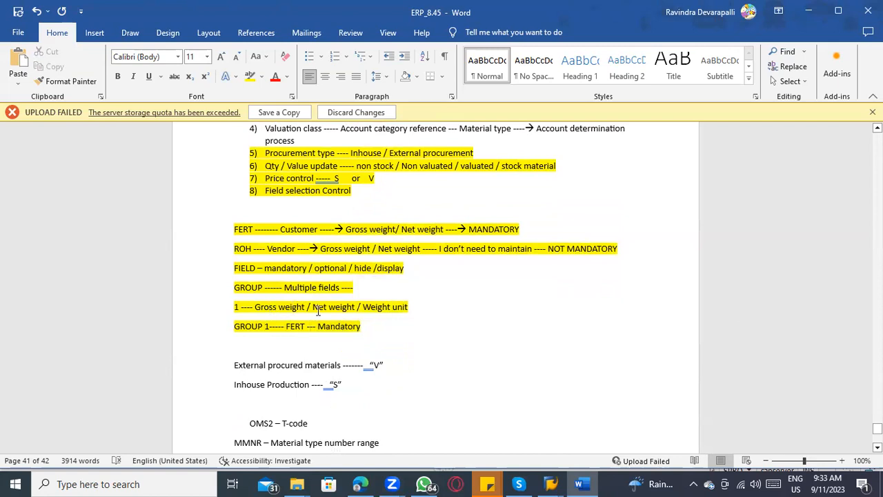
{"action": "left_click", "coordinate": [337, 326]}
Step: Switch to SAP, open Assign Fields to Field Selection Groups and examine which selection group each field belongs to
{"action": "key", "text": "alt+Tab"}
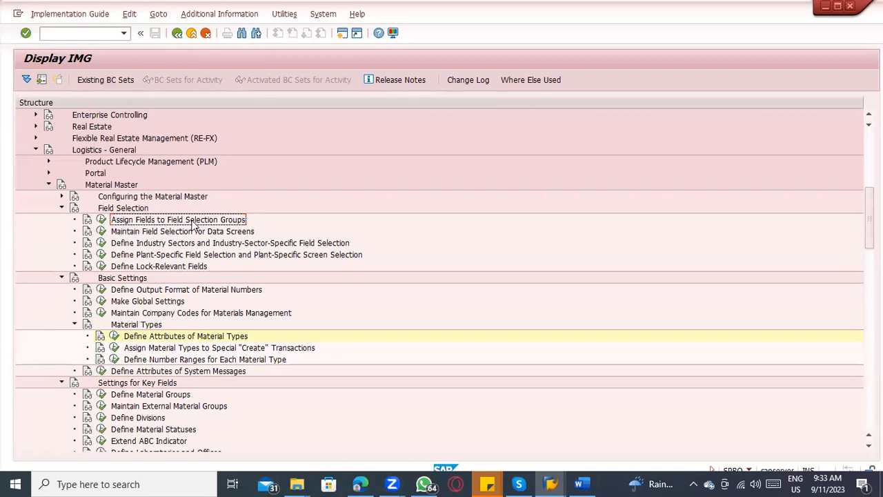
{"action": "left_click", "coordinate": [102, 220]}
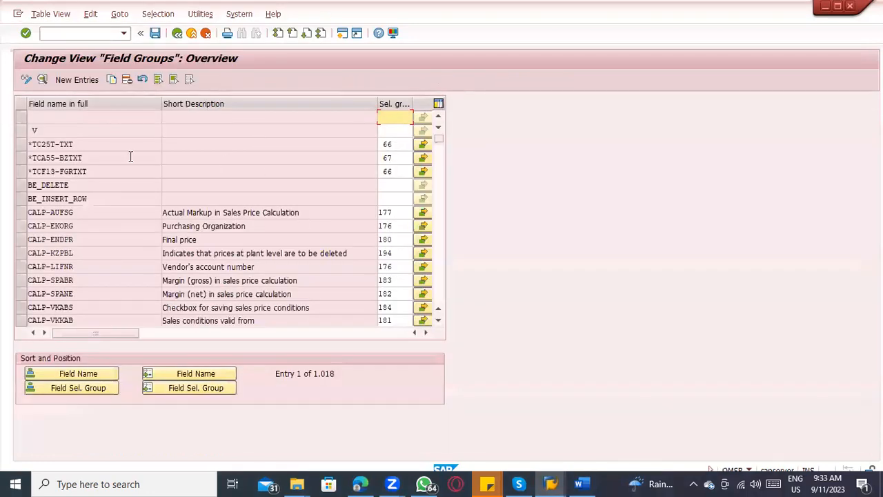
{"action": "left_click", "coordinate": [44, 164]}
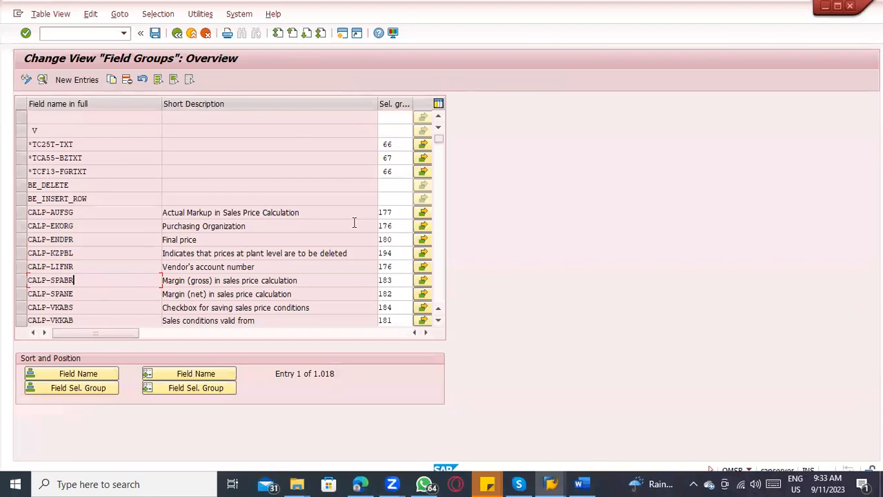
{"action": "left_click", "coordinate": [394, 144]}
{"action": "left_click", "coordinate": [392, 157]}
{"action": "left_click", "coordinate": [400, 185]}
{"action": "left_click", "coordinate": [394, 251]}
{"action": "left_click", "coordinate": [385, 279]}
{"action": "left_click", "coordinate": [386, 320]}
{"action": "scroll", "coordinate": [396, 272], "scroll_direction": "down", "scroll_amount": 2}
{"action": "scroll", "coordinate": [397, 272], "scroll_direction": "down", "scroll_amount": 2}
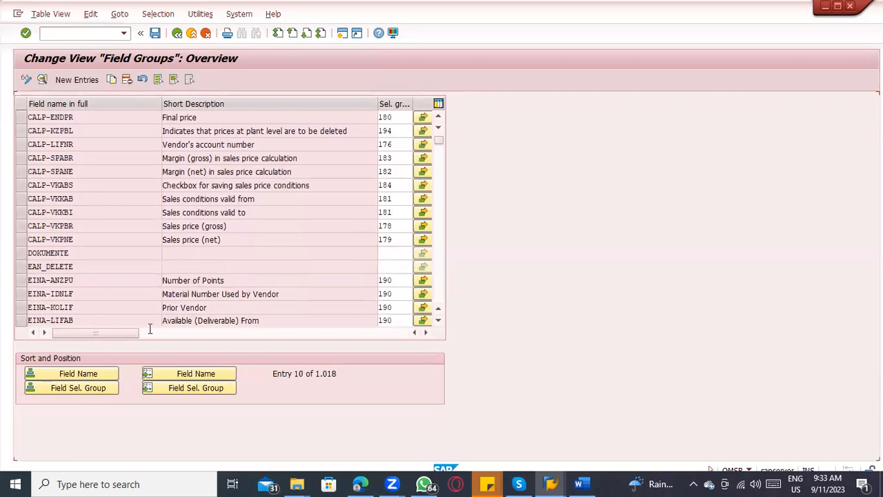
Step: Position the field groups list at field name "gro" and look through the surrounding entries
{"action": "left_click", "coordinate": [182, 375]}
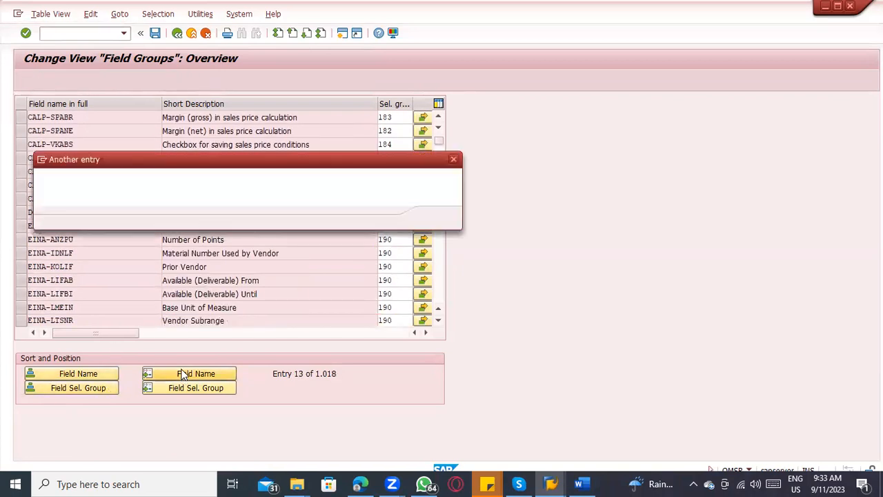
{"action": "type", "text": "gro"}
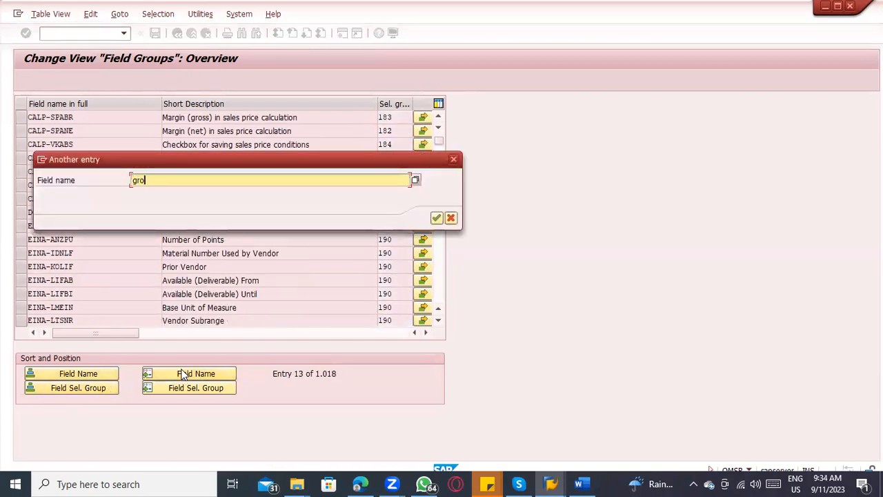
{"action": "key", "text": "Return"}
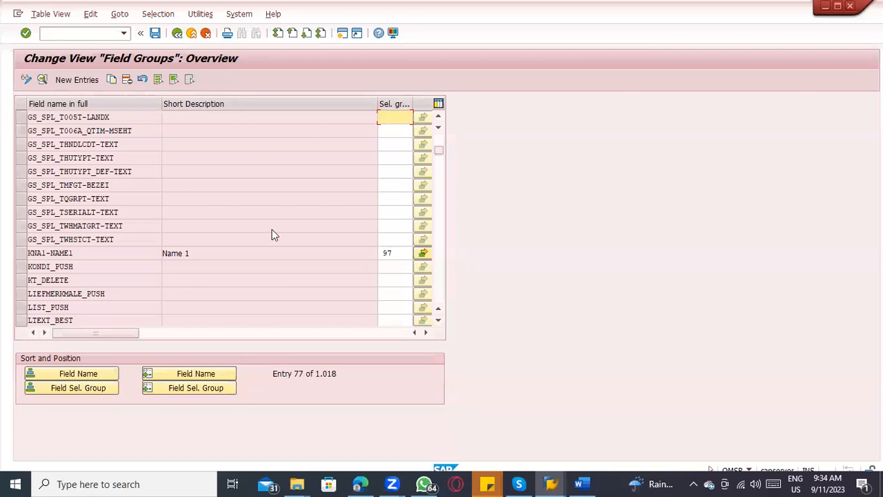
{"action": "scroll", "coordinate": [271, 234], "scroll_direction": "down", "scroll_amount": 1}
{"action": "scroll", "coordinate": [296, 120], "scroll_direction": "up", "scroll_amount": 2}
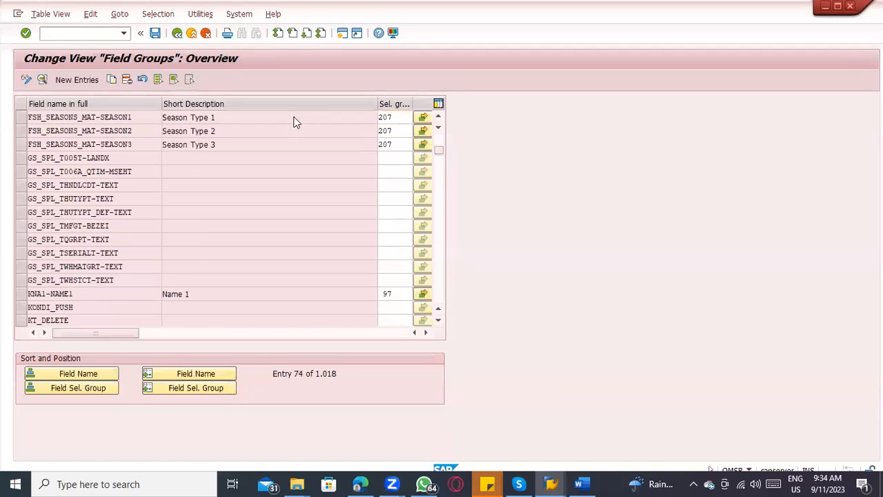
{"action": "scroll", "coordinate": [296, 120], "scroll_direction": "up", "scroll_amount": 4}
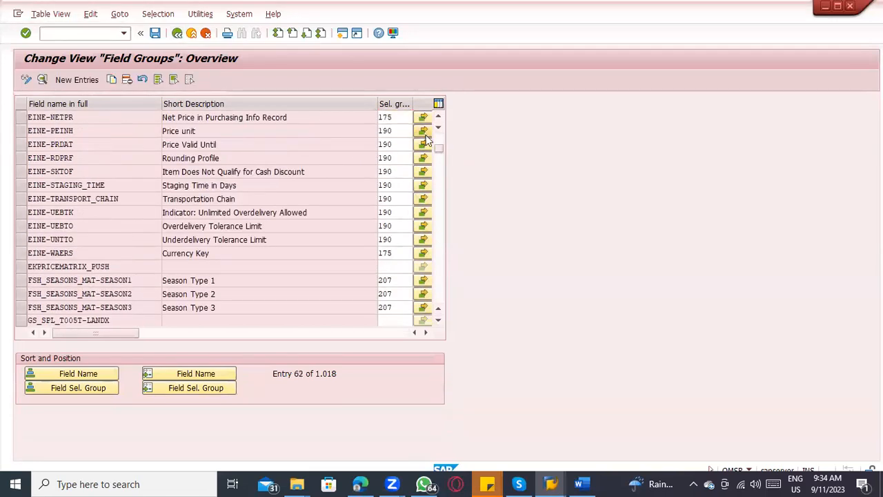
Step: View the field selection settings of selection group 190 and return to the field groups list
{"action": "left_click", "coordinate": [426, 144]}
{"action": "scroll", "coordinate": [58, 205], "scroll_direction": "down", "scroll_amount": 10}
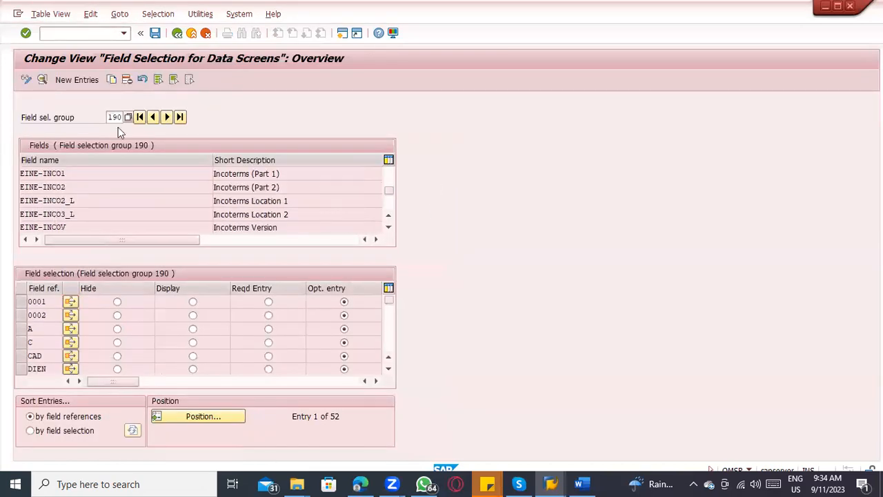
{"action": "left_click", "coordinate": [177, 33]}
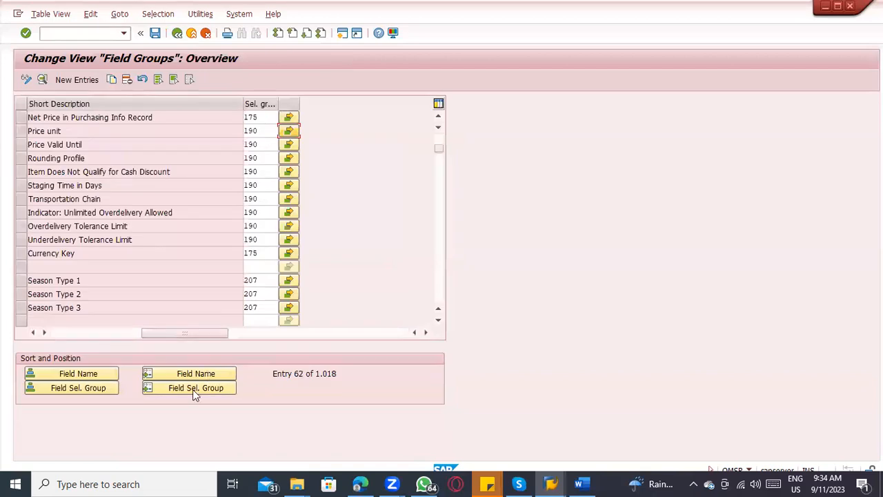
Step: Position the field groups list at field name MARA-MATNR and bring the full field names into view
{"action": "left_click", "coordinate": [194, 373]}
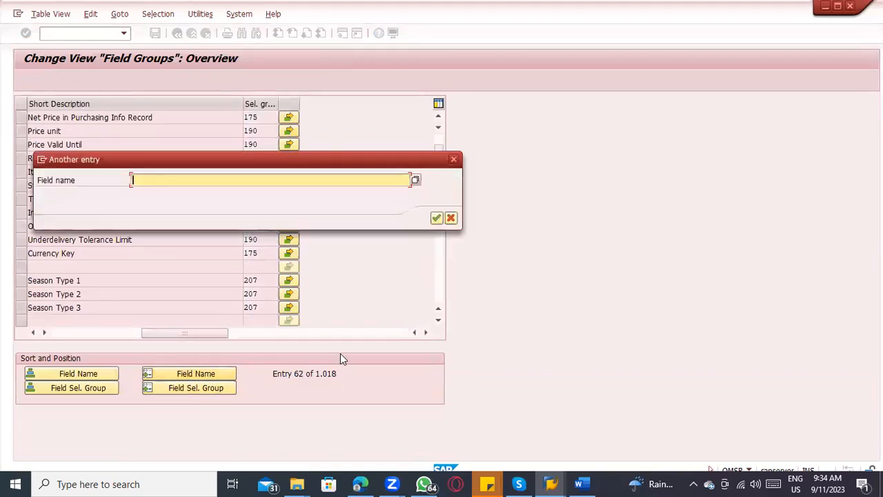
{"action": "type", "text": "MARA-MATNR"}
{"action": "key", "text": "Return"}
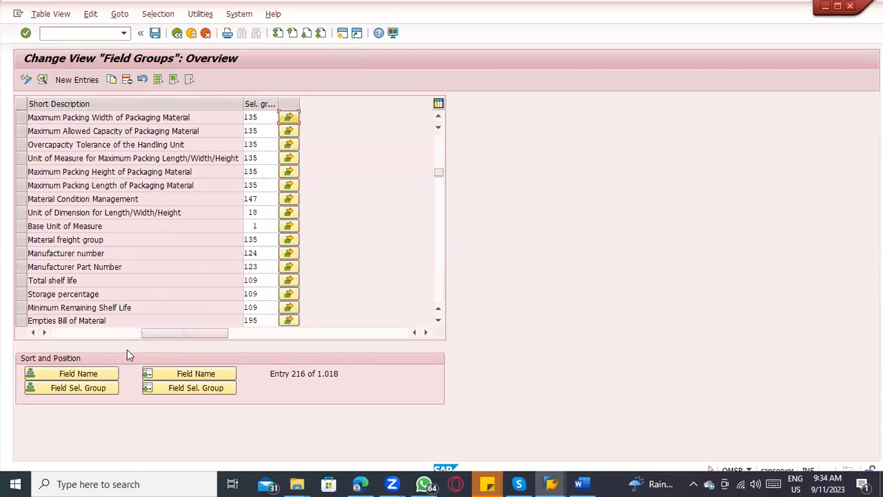
{"action": "left_click_drag", "start_coordinate": [181, 333], "coordinate": [91, 333]}
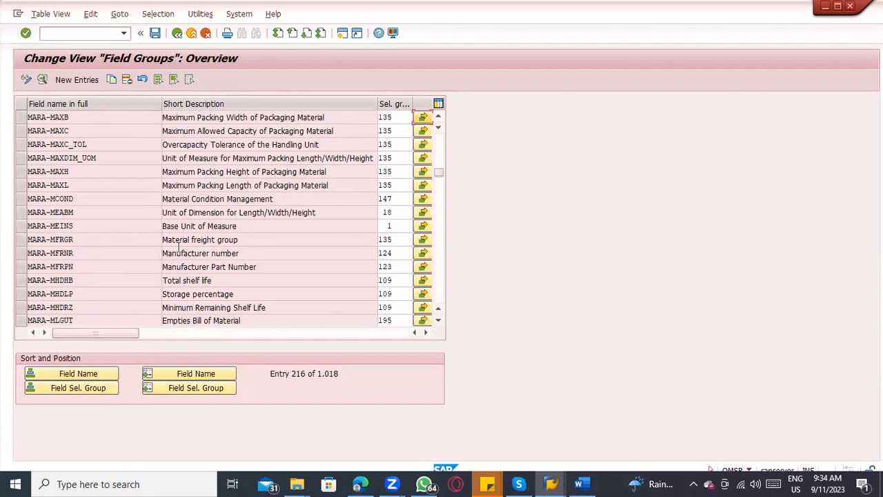
Step: Open the field selection settings for Base Unit of Measure (MARA-MEINS) and examine its group, fields and field references
{"action": "left_click", "coordinate": [423, 225]}
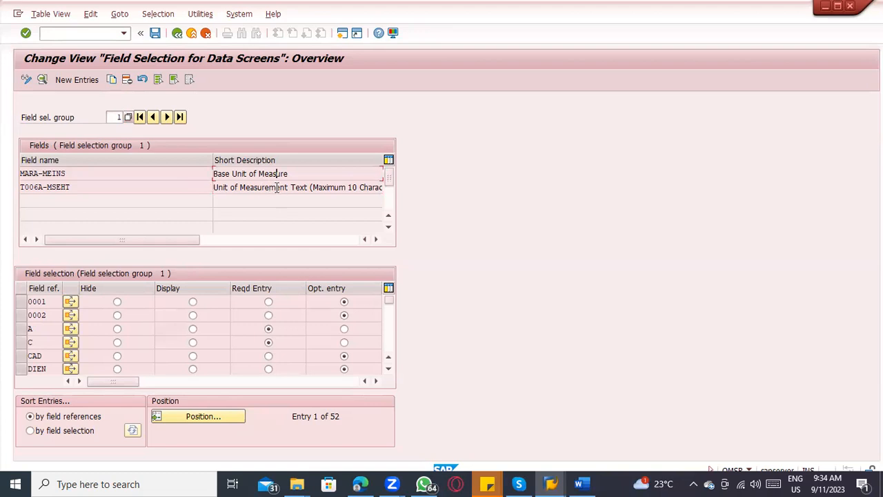
{"action": "left_click", "coordinate": [108, 118]}
{"action": "left_click", "coordinate": [249, 173]}
{"action": "left_click", "coordinate": [43, 365]}
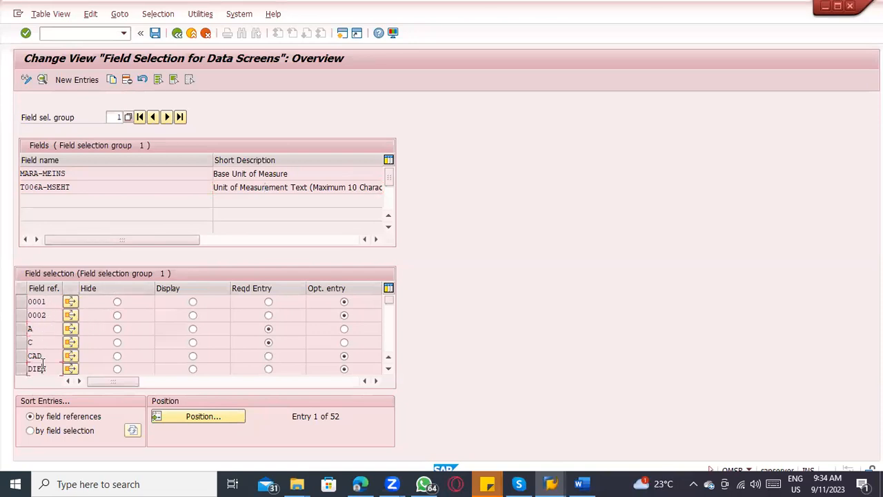
{"action": "left_click", "coordinate": [42, 328]}
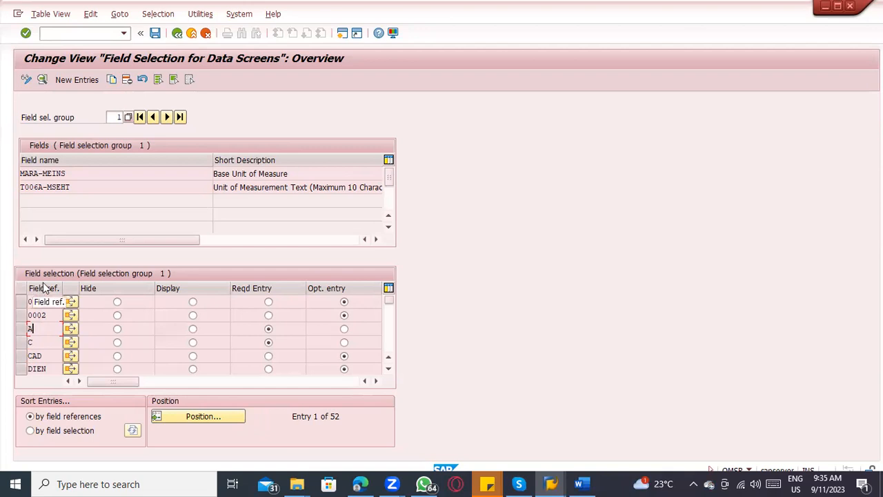
Step: Open transaction OMS2 in a new session, display the details of material type FERT and check its Field reference
{"action": "left_click", "coordinate": [81, 34]}
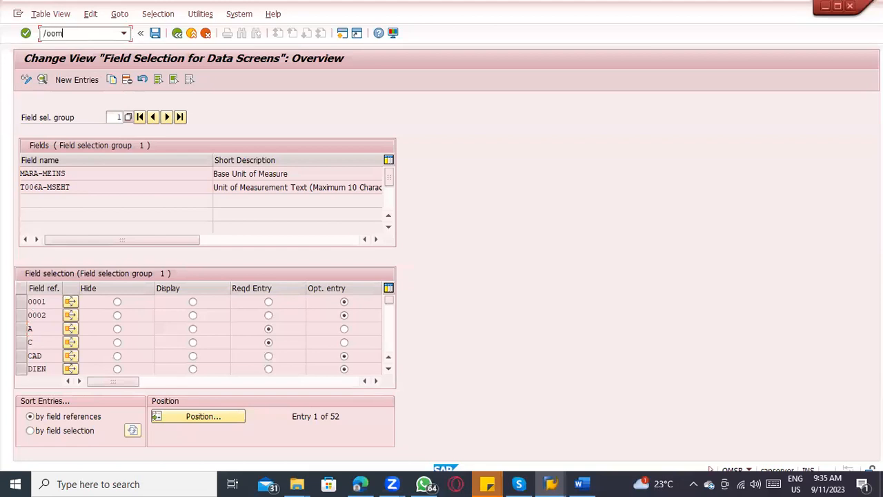
{"action": "key", "text": "Return"}
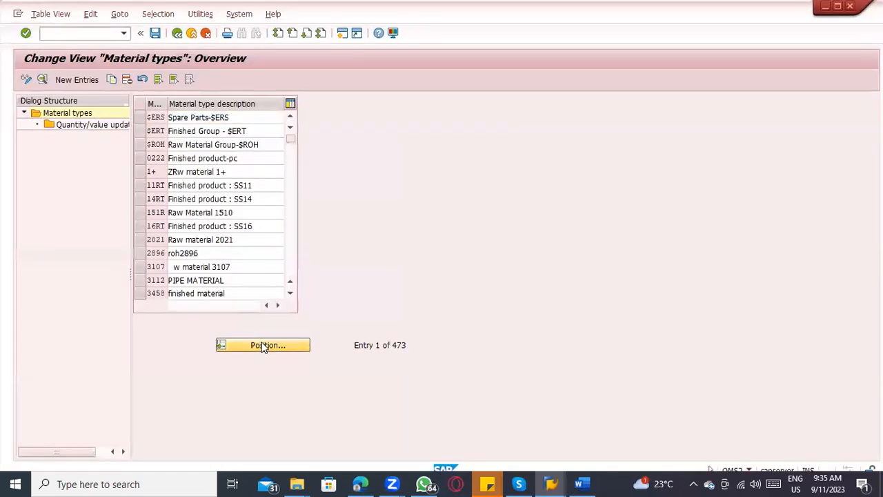
{"action": "left_click", "coordinate": [262, 345]}
{"action": "type", "text": "FERT"}
{"action": "key", "text": "Return"}
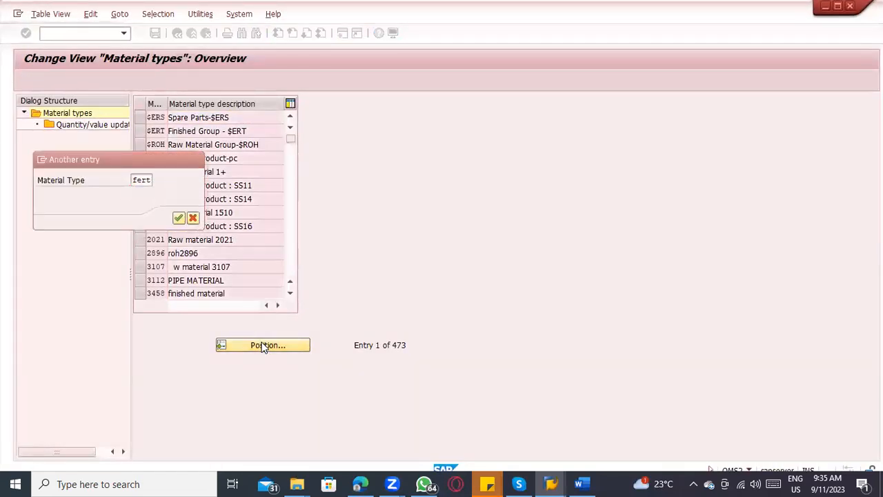
{"action": "double_click", "coordinate": [230, 118]}
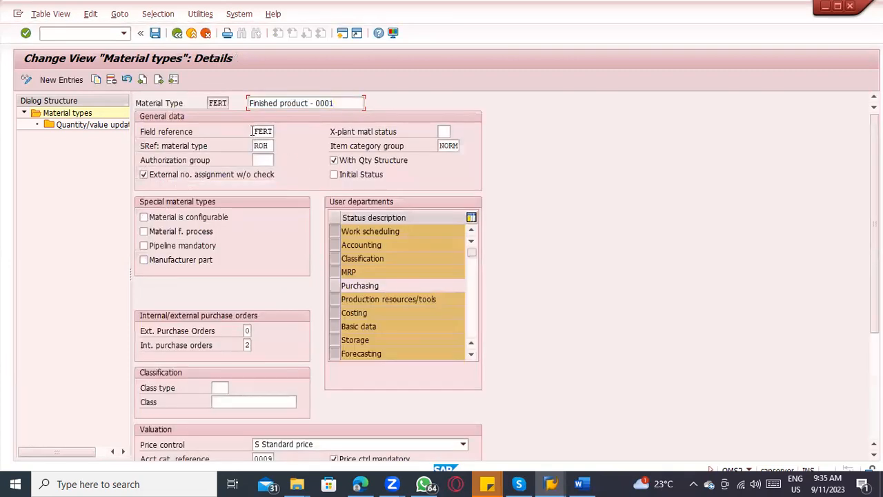
{"action": "left_click_drag", "start_coordinate": [253, 131], "coordinate": [287, 131]}
{"action": "double_click", "coordinate": [289, 130]}
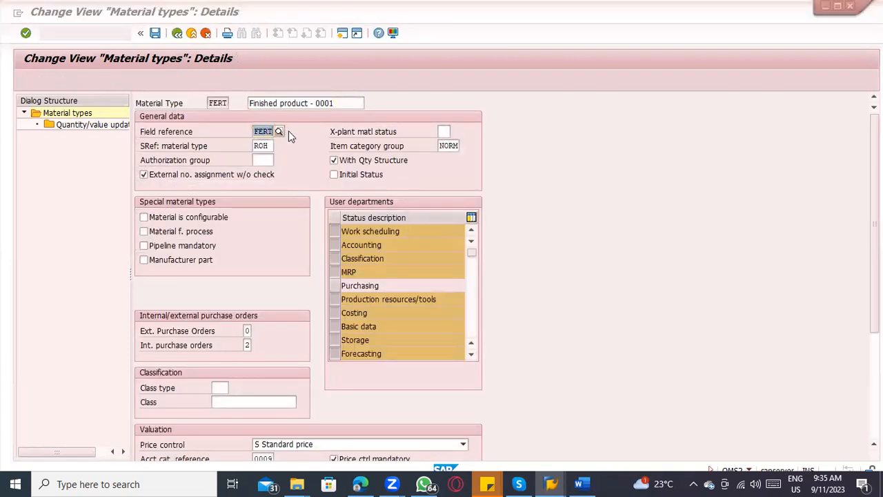
Step: Return to the field selection session, position the list at field reference FERT and select its row
{"action": "left_click", "coordinate": [209, 416]}
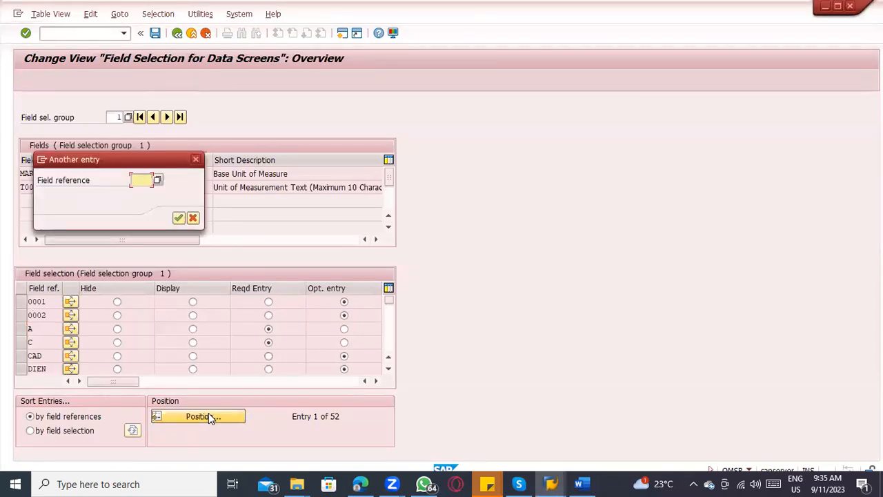
{"action": "type", "text": "fert"}
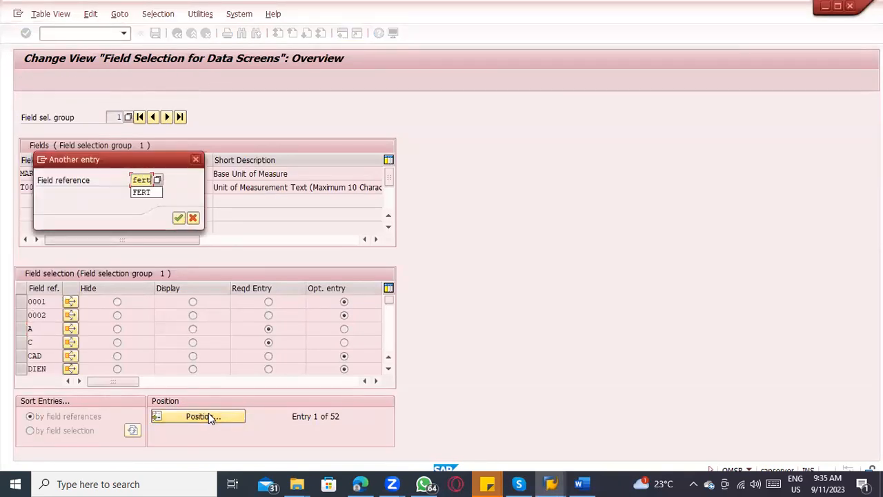
{"action": "key", "text": "Return"}
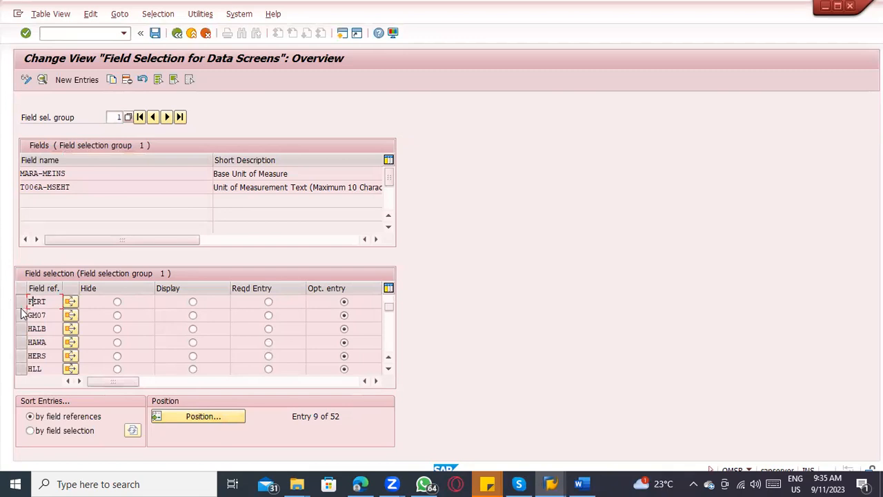
{"action": "left_click", "coordinate": [22, 303]}
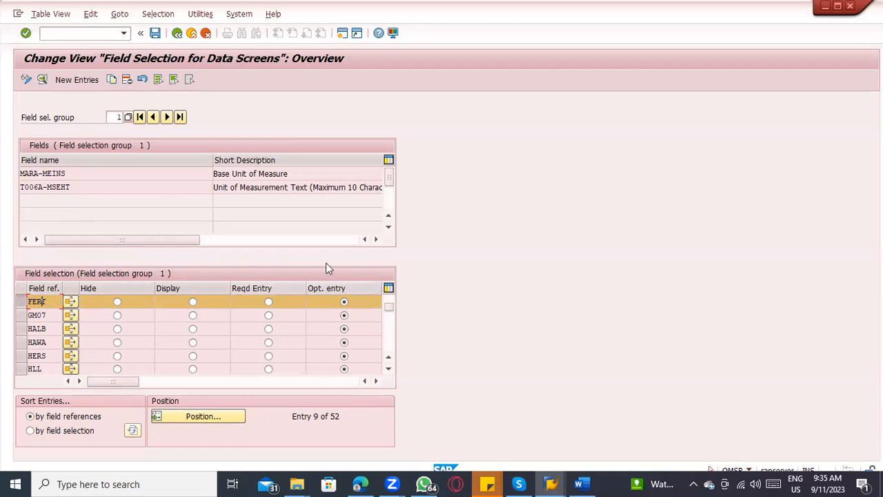
Step: Choose field selection group 11 with field MARA-BISMT from the list of possible groups
{"action": "left_click", "coordinate": [280, 187]}
{"action": "left_click", "coordinate": [128, 119]}
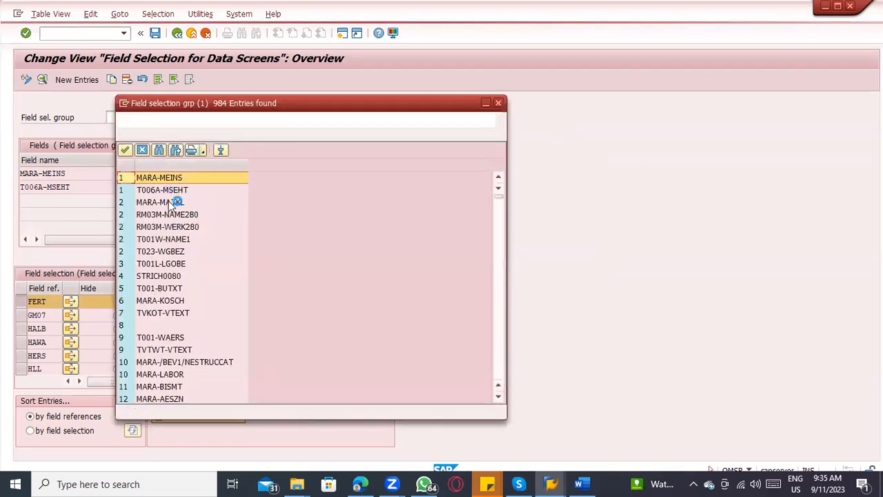
{"action": "scroll", "coordinate": [186, 312], "scroll_direction": "down", "scroll_amount": 4}
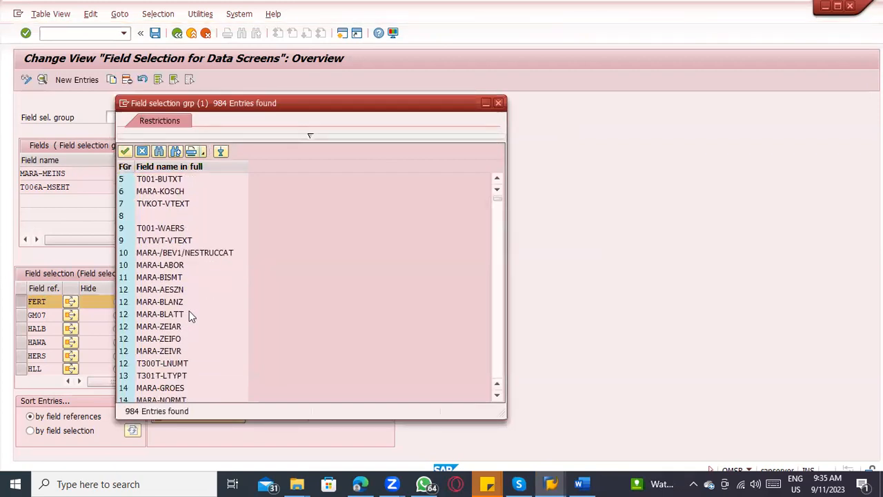
{"action": "double_click", "coordinate": [174, 242]}
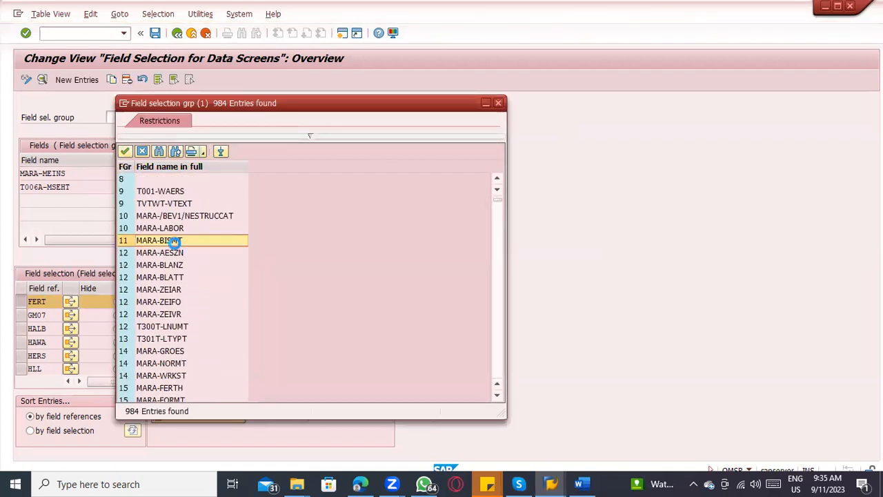
{"action": "key", "text": "Return"}
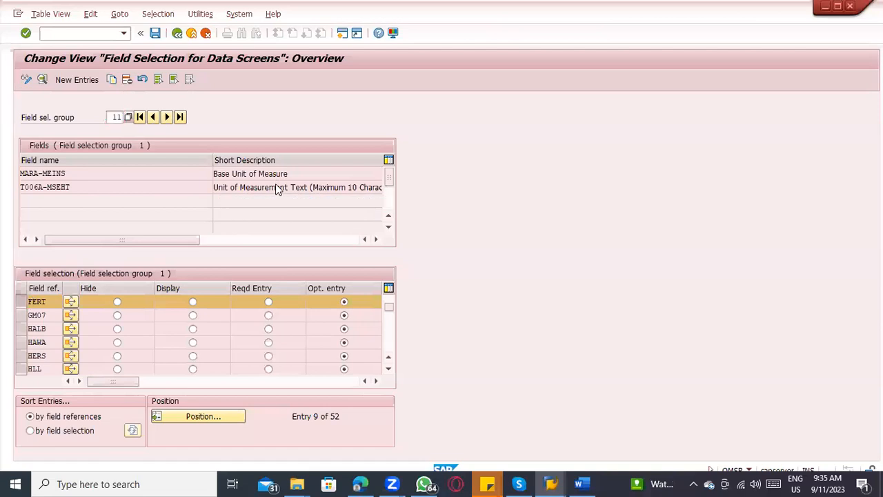
Step: Display field selection group 16, picking field MARA-GEWEI from the list of possible groups
{"action": "left_click", "coordinate": [247, 174]}
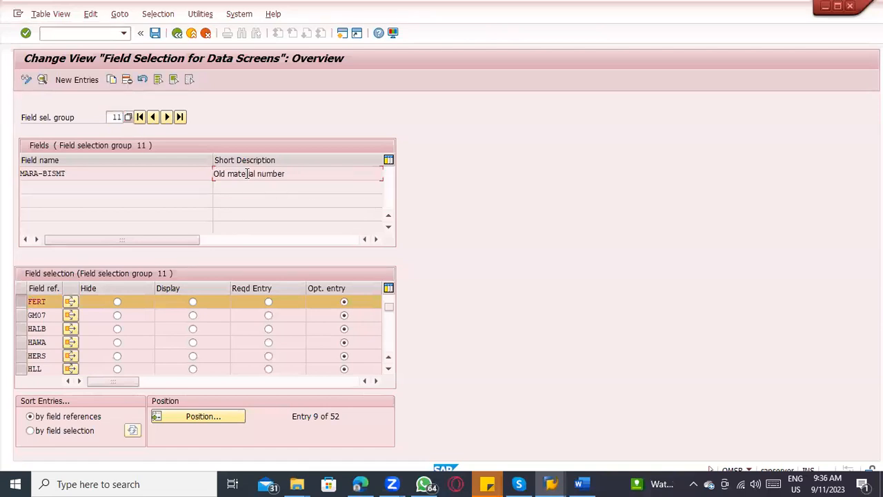
{"action": "left_click", "coordinate": [127, 116]}
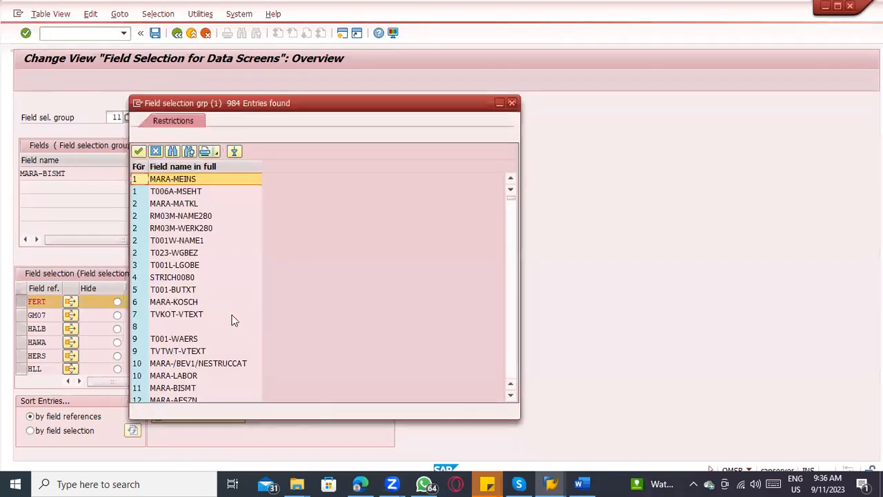
{"action": "scroll", "coordinate": [222, 351], "scroll_direction": "down", "scroll_amount": 10}
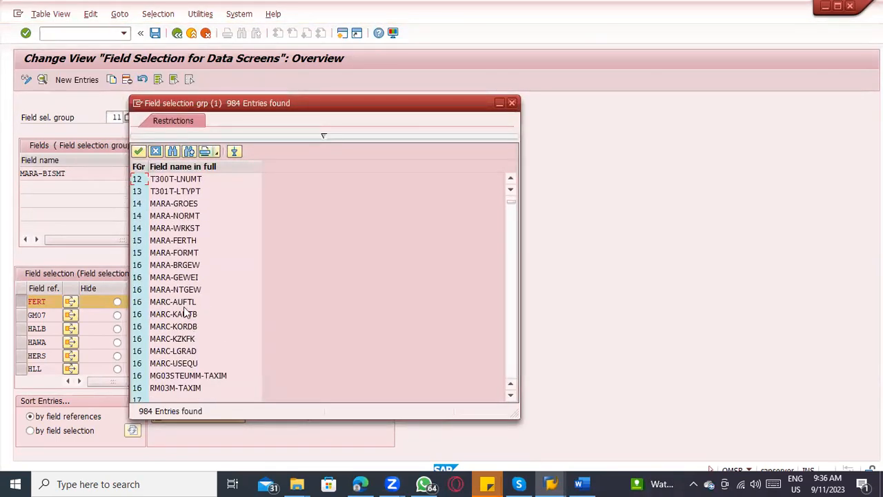
{"action": "left_click", "coordinate": [184, 280]}
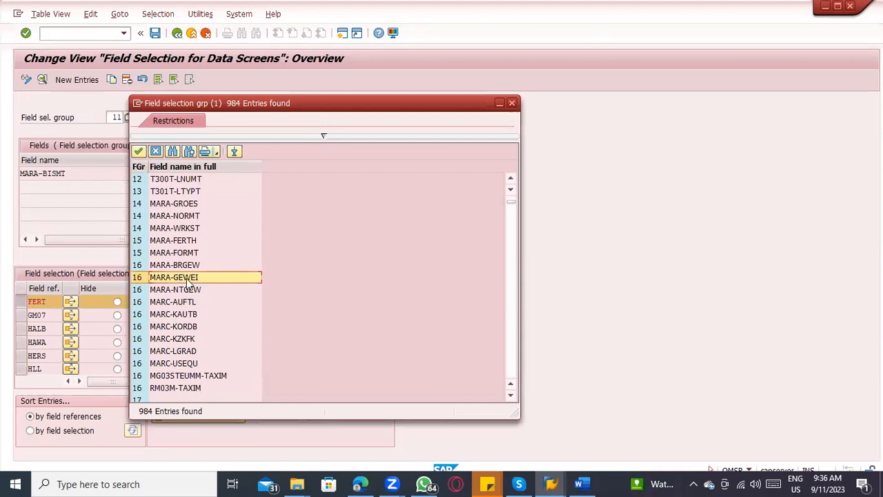
{"action": "double_click", "coordinate": [188, 280]}
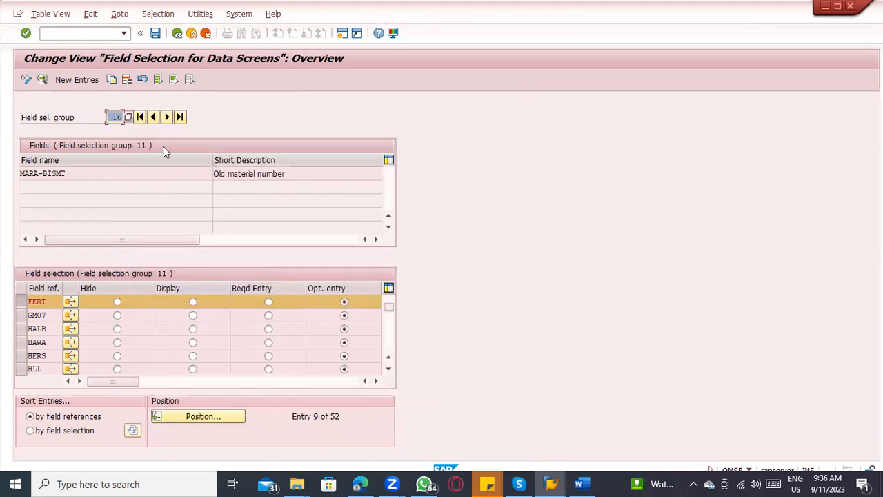
{"action": "key", "text": "Return"}
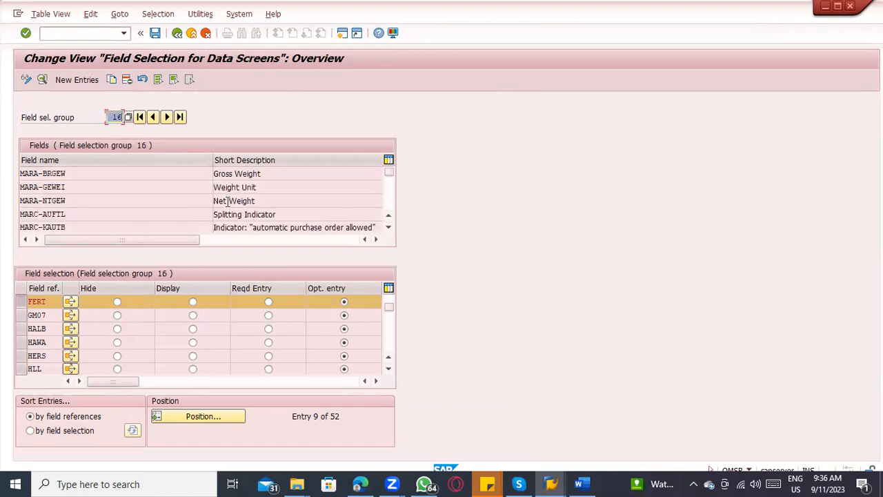
Step: Review the fields in group 16 and set field reference FERT to required entry
{"action": "left_click", "coordinate": [269, 187]}
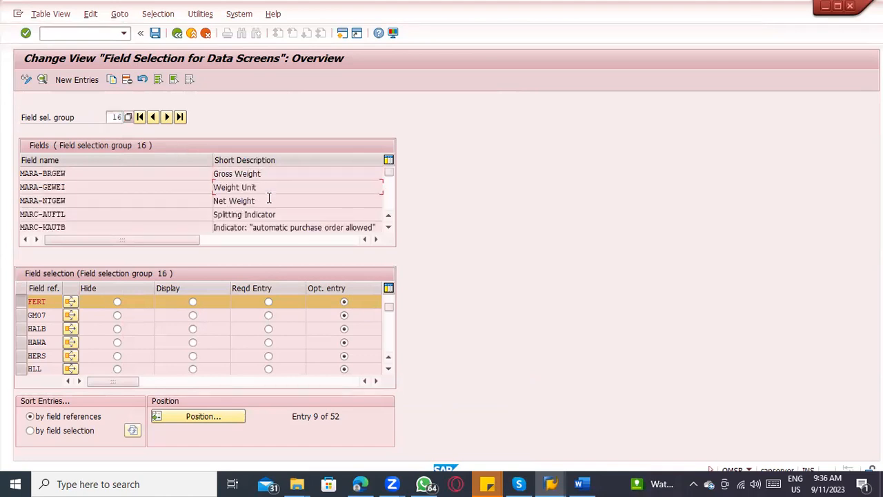
{"action": "left_click", "coordinate": [274, 214]}
{"action": "scroll", "coordinate": [276, 219], "scroll_direction": "down", "scroll_amount": 1}
{"action": "left_click_drag", "start_coordinate": [266, 242], "coordinate": [48, 243]}
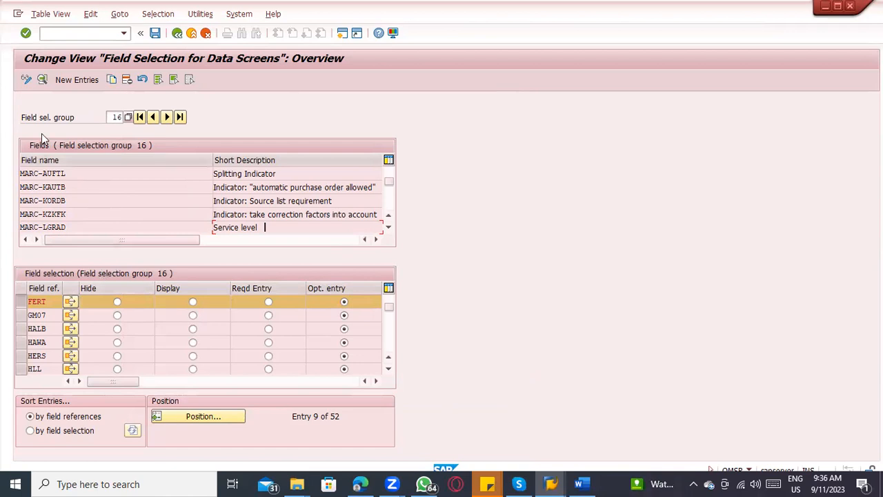
{"action": "left_click", "coordinate": [20, 301]}
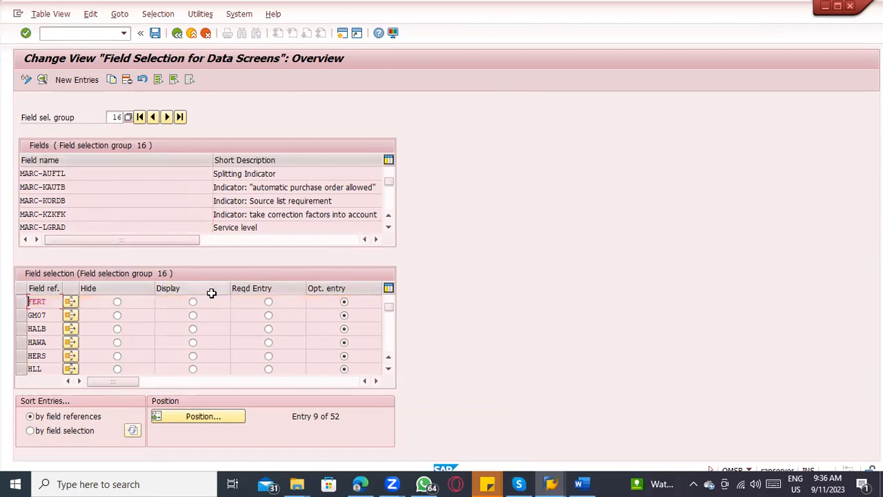
{"action": "left_click", "coordinate": [269, 301]}
Step: Check the gross weight, net weight and weight unit fields in the Create Material session, and exit without saving the material
{"action": "left_click", "coordinate": [551, 484]}
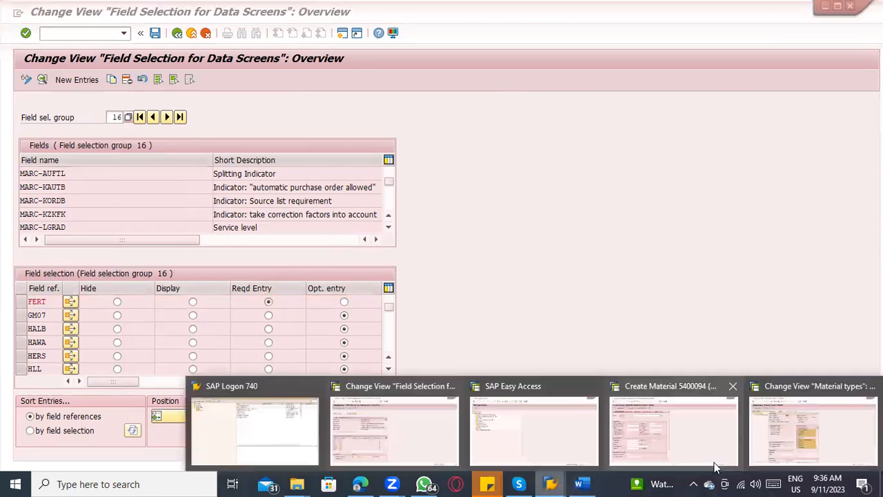
{"action": "left_click", "coordinate": [660, 445]}
{"action": "left_click", "coordinate": [172, 302]}
{"action": "left_click", "coordinate": [176, 316]}
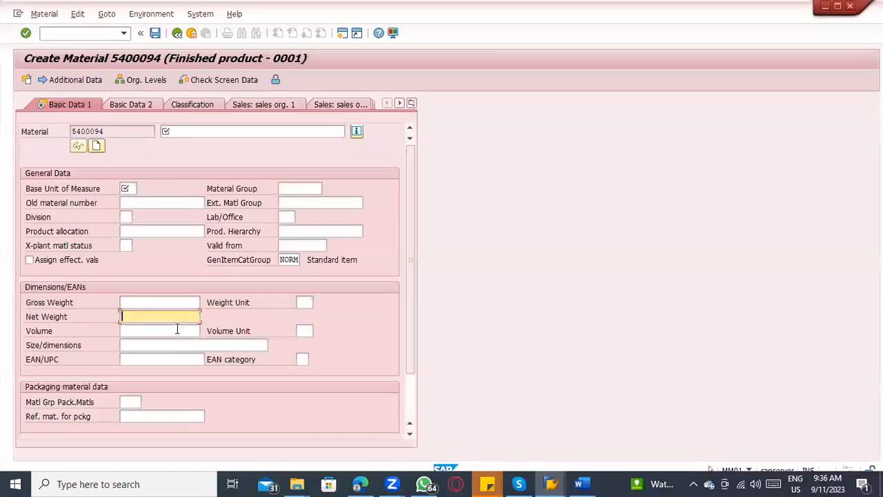
{"action": "left_click", "coordinate": [178, 331]}
{"action": "left_click", "coordinate": [300, 300]}
{"action": "left_click", "coordinate": [178, 315]}
{"action": "left_click", "coordinate": [176, 305]}
{"action": "left_click", "coordinate": [357, 131]}
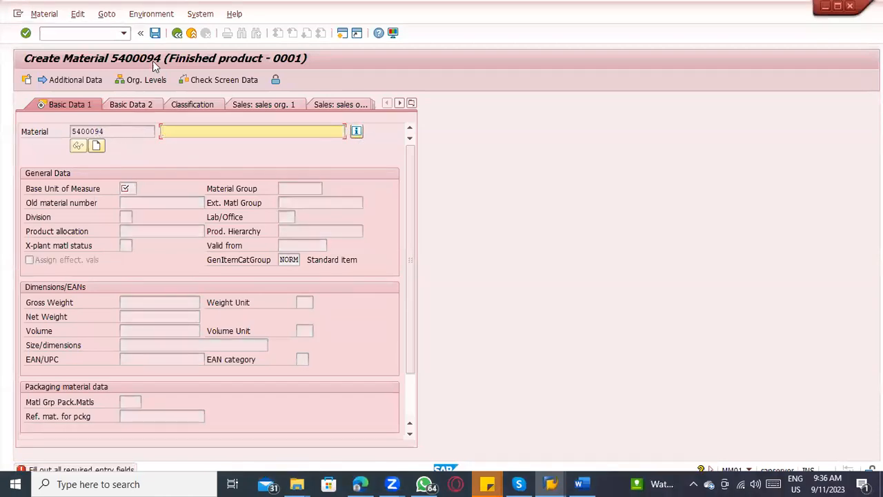
{"action": "left_click", "coordinate": [176, 36]}
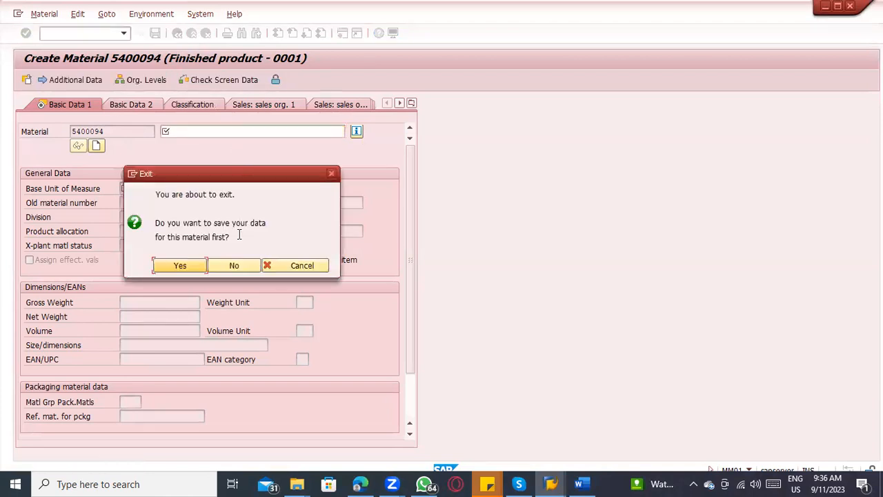
{"action": "left_click", "coordinate": [238, 266]}
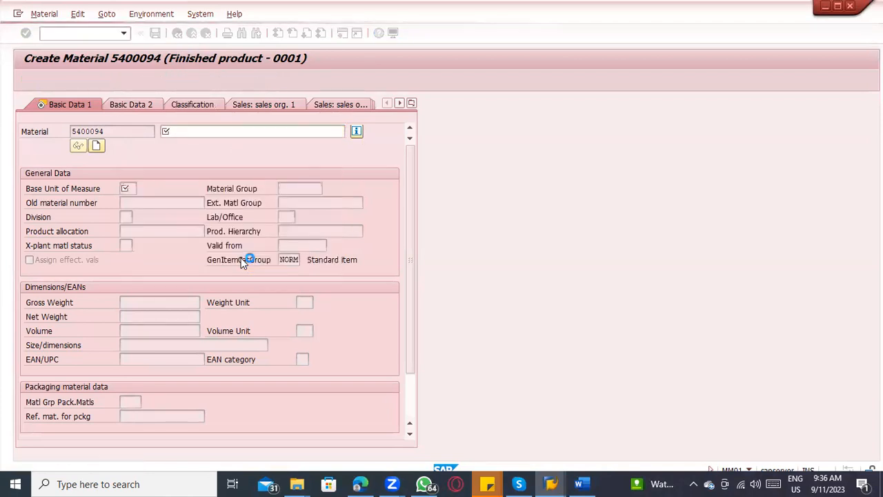
Step: Save the FERT required-entry setting in the proposed customizing request and review the field names and descriptions of group 16
{"action": "left_click", "coordinate": [268, 302]}
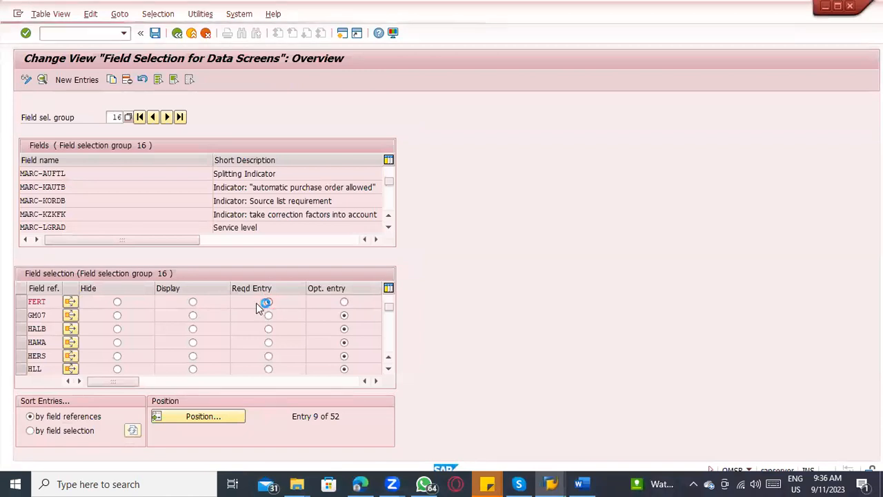
{"action": "key", "text": "ctrl+s"}
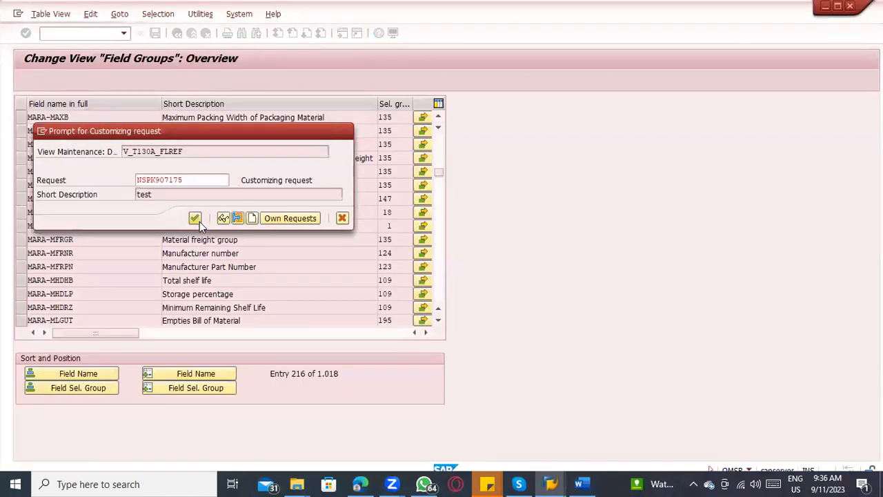
{"action": "left_click", "coordinate": [197, 218]}
{"action": "left_click", "coordinate": [232, 172]}
{"action": "scroll", "coordinate": [318, 194], "scroll_direction": "up", "scroll_amount": 1}
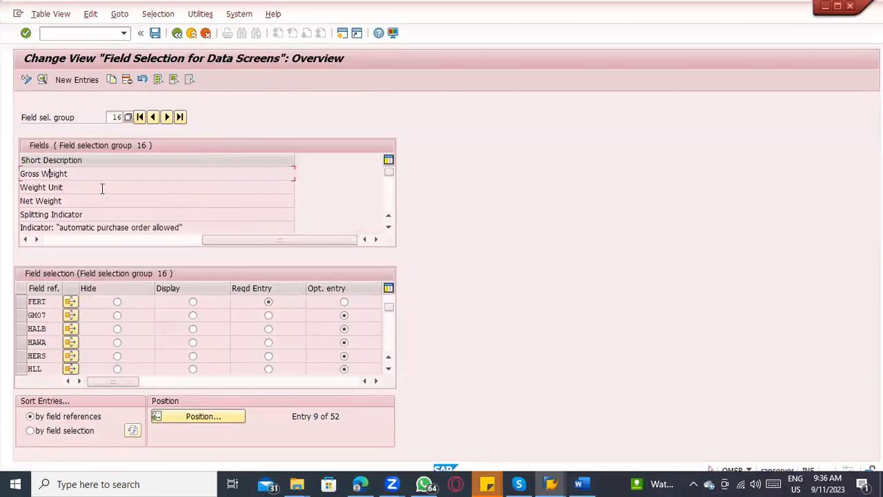
{"action": "left_click_drag", "start_coordinate": [238, 239], "coordinate": [80, 254]}
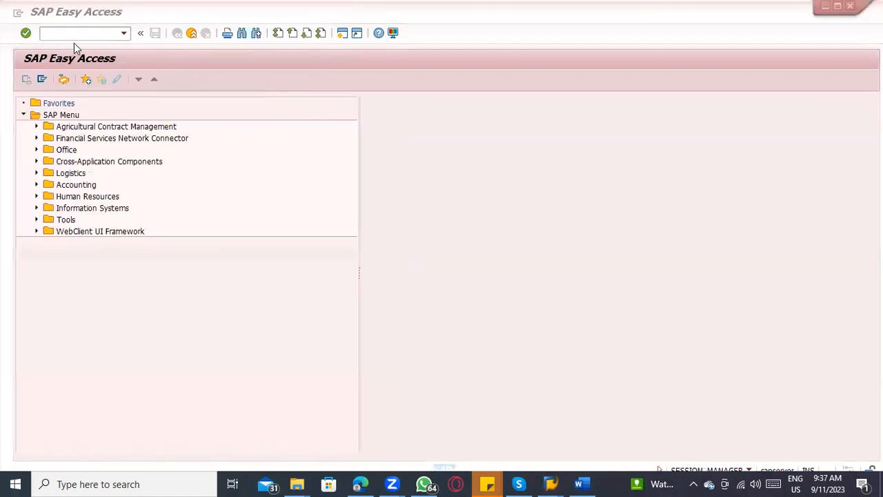
Step: Start transaction MM01 in the SAP Easy Access session and recheck the FERT row in the field selection session
{"action": "left_click", "coordinate": [74, 34]}
{"action": "type", "text": "mm01"}
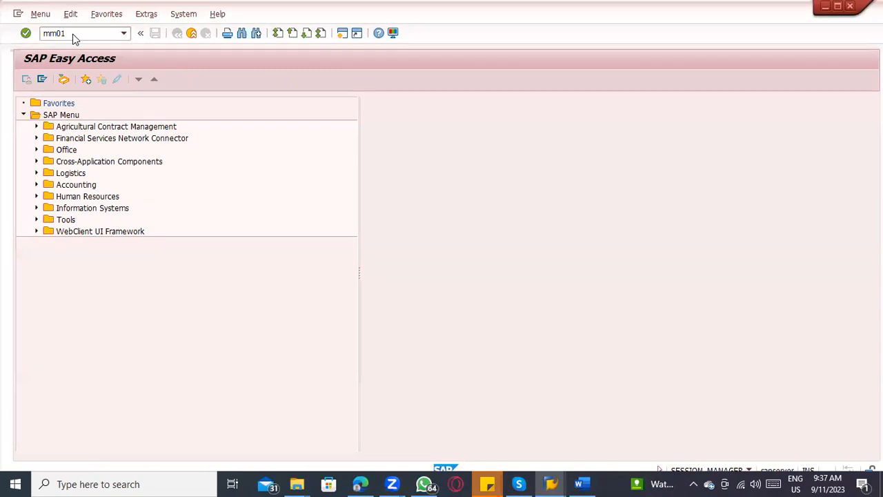
{"action": "key", "text": "Return"}
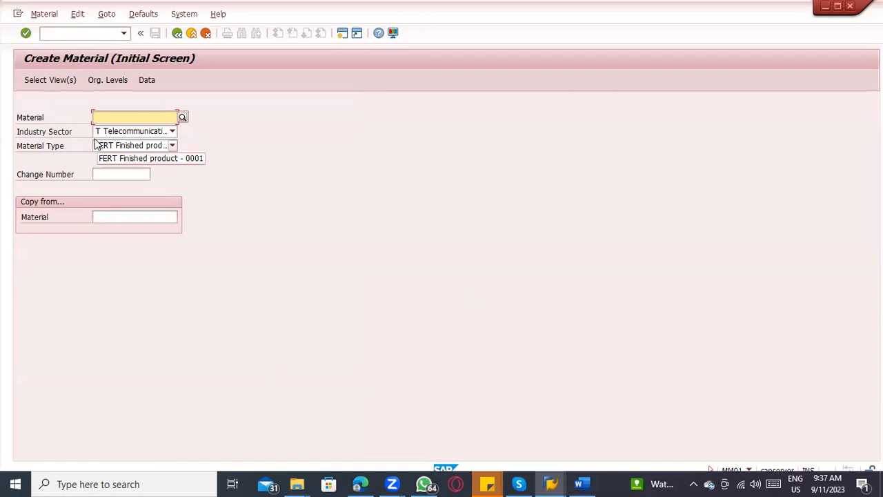
{"action": "key", "text": "alt+Tab"}
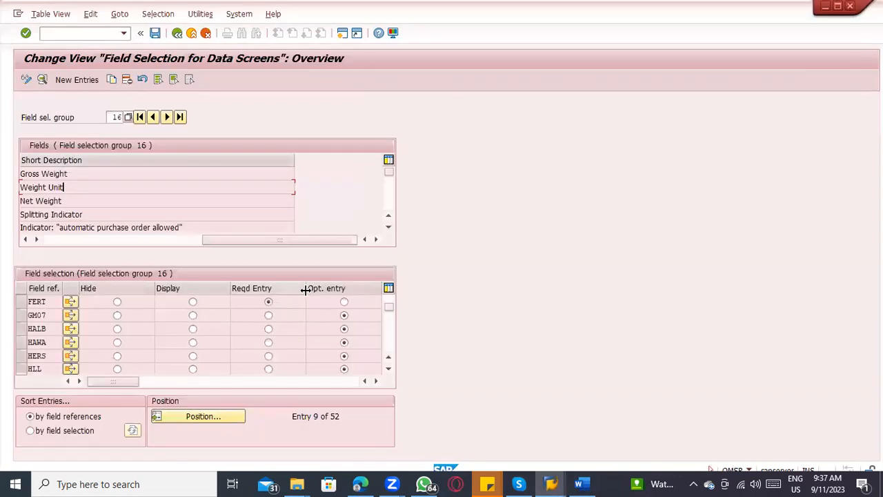
{"action": "left_click", "coordinate": [21, 305]}
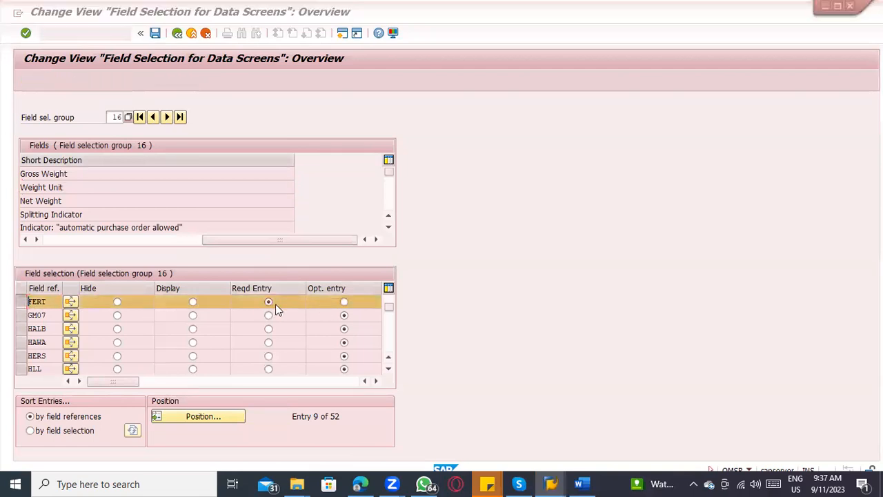
{"action": "key", "text": "alt+Tab"}
Step: Open the Basic Data 1 view for a new FERT material and compare its weight fields with the fields of selection group 16
{"action": "left_click", "coordinate": [62, 81]}
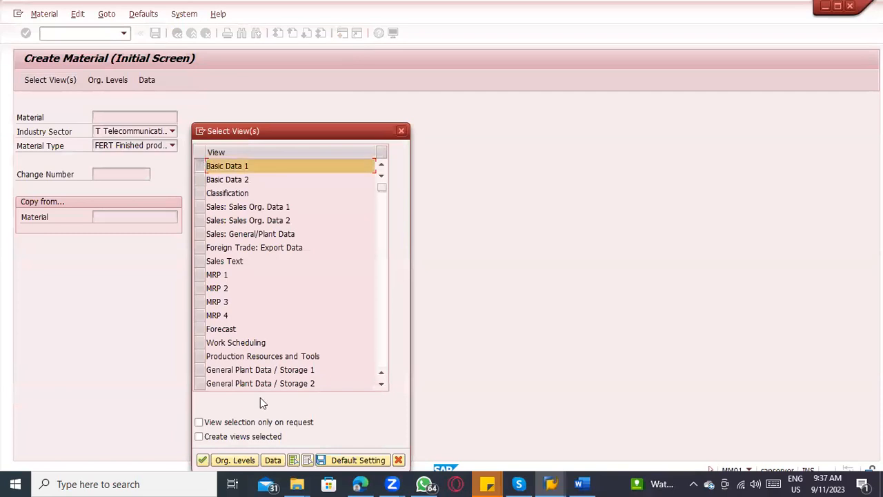
{"action": "left_click", "coordinate": [202, 461]}
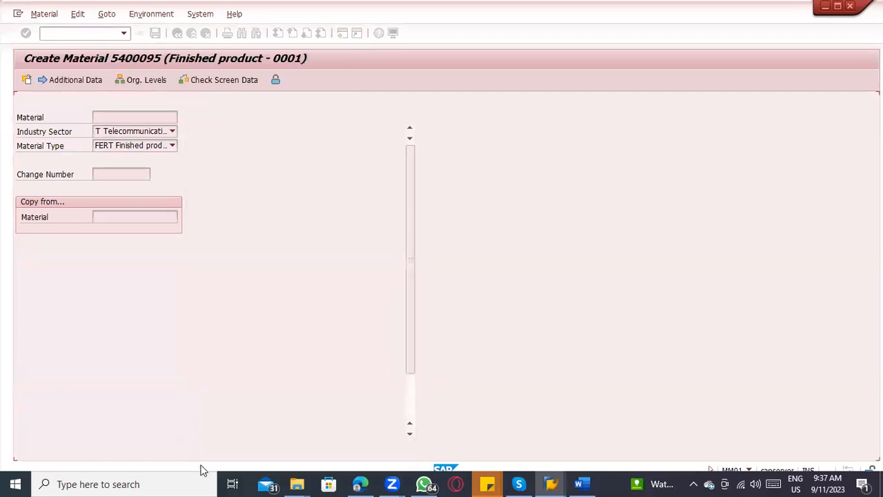
{"action": "left_click", "coordinate": [139, 316]}
{"action": "left_click", "coordinate": [155, 304]}
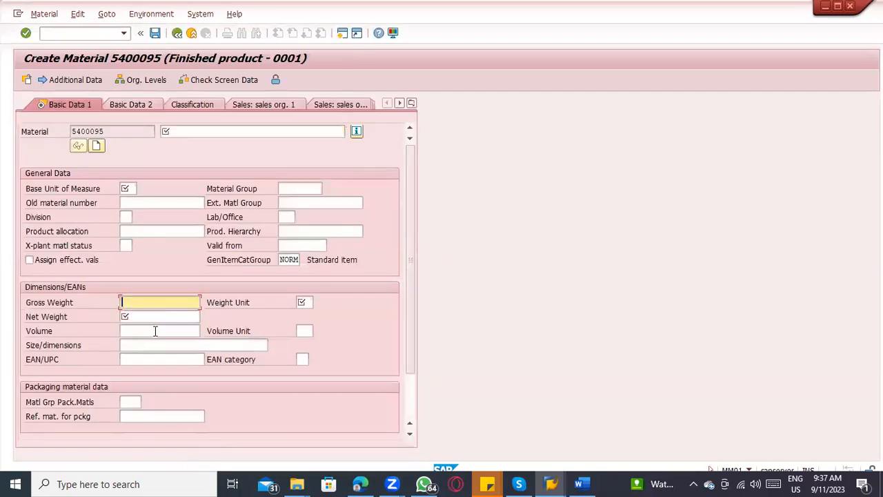
{"action": "left_click", "coordinate": [304, 302]}
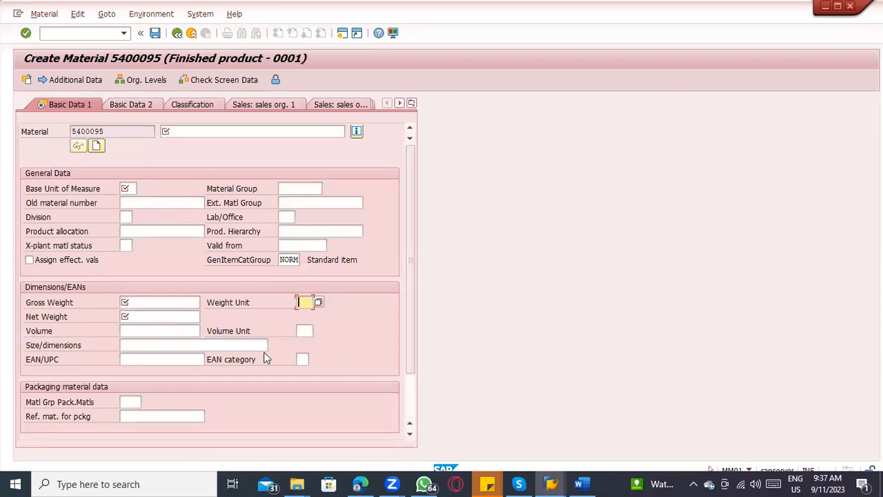
{"action": "left_click", "coordinate": [167, 318]}
{"action": "left_click", "coordinate": [161, 304]}
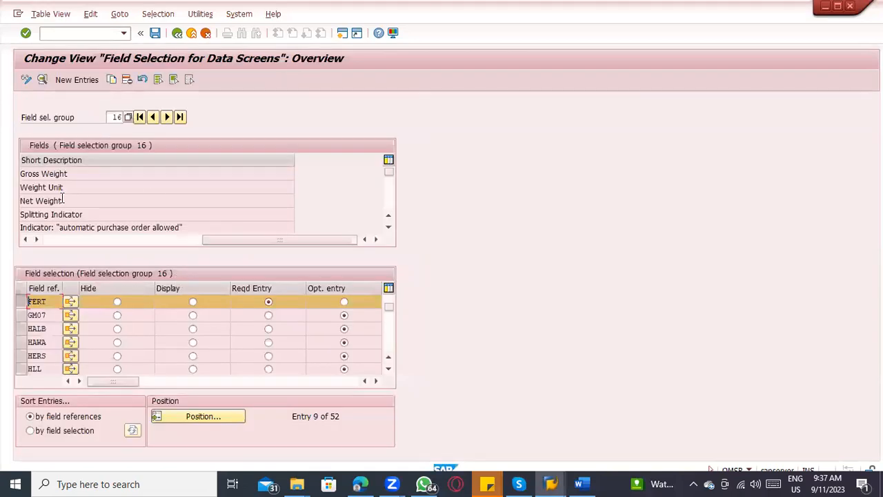
{"action": "left_click_drag", "start_coordinate": [207, 238], "coordinate": [48, 240]}
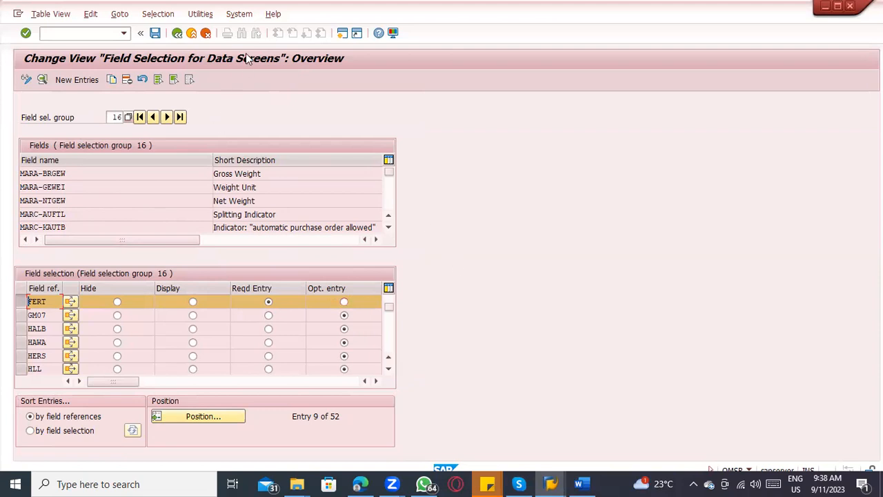
Step: Recheck the gross weight field MARA-BRGEW and the group number in the field selection group 16 view
{"action": "key", "text": "alt+Tab"}
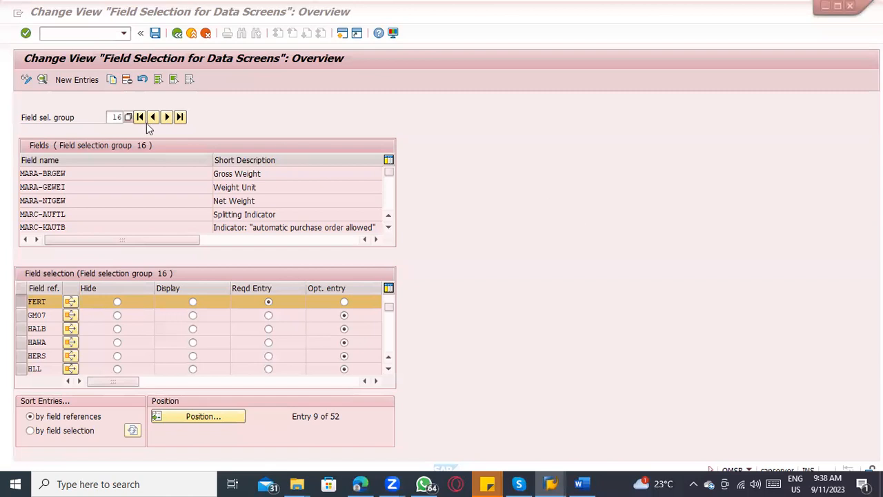
{"action": "left_click", "coordinate": [87, 175]}
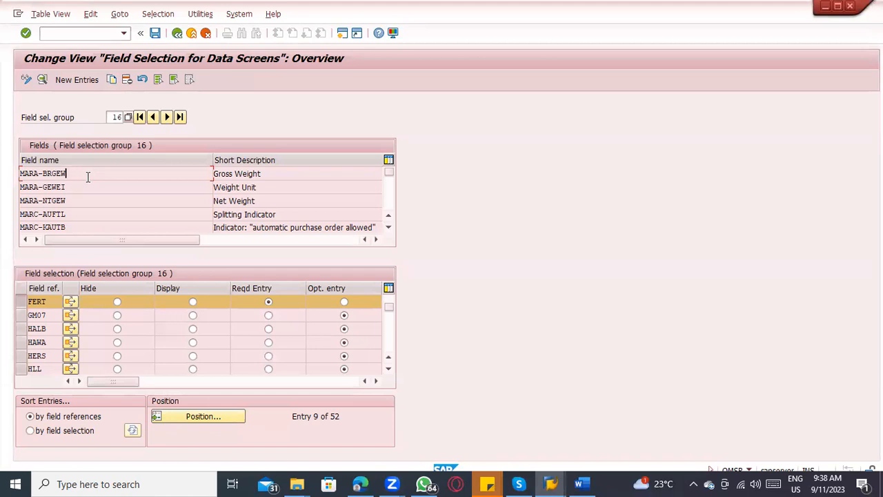
{"action": "left_click", "coordinate": [116, 117]}
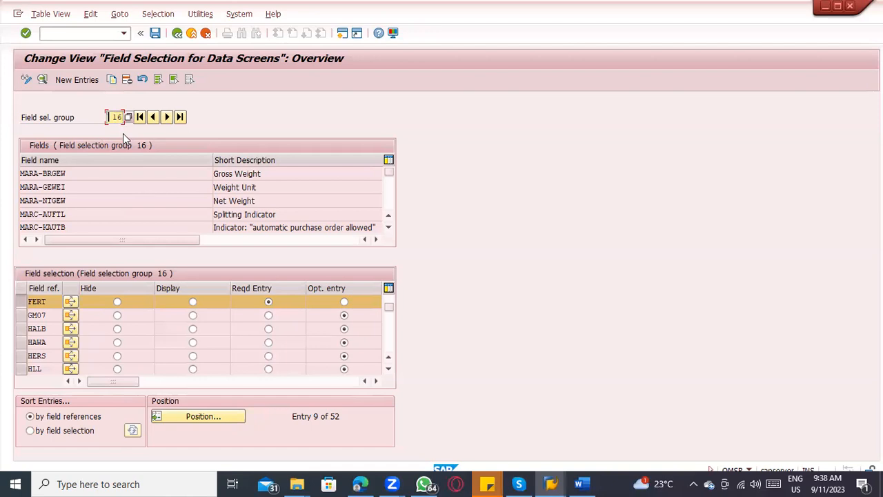
Step: Return through the field groups overview to the implementation guide and try to open Define Attributes of Material Types
{"action": "left_click", "coordinate": [177, 33]}
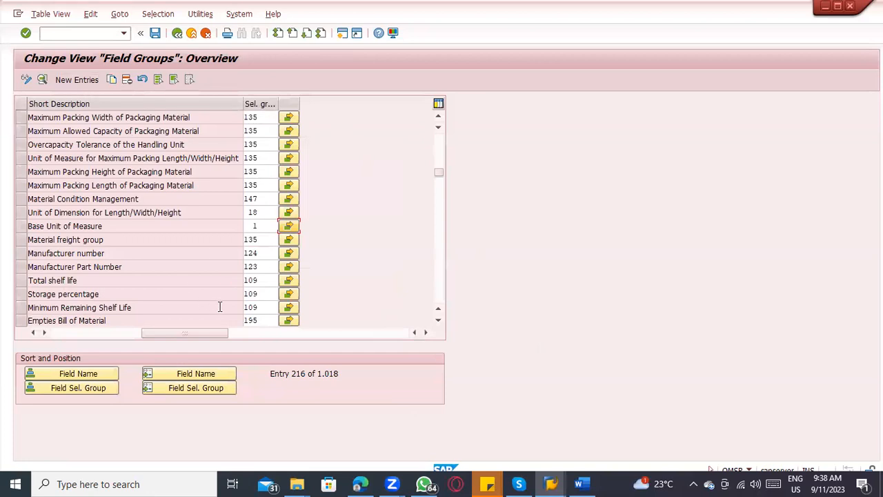
{"action": "left_click_drag", "start_coordinate": [152, 334], "coordinate": [46, 334]}
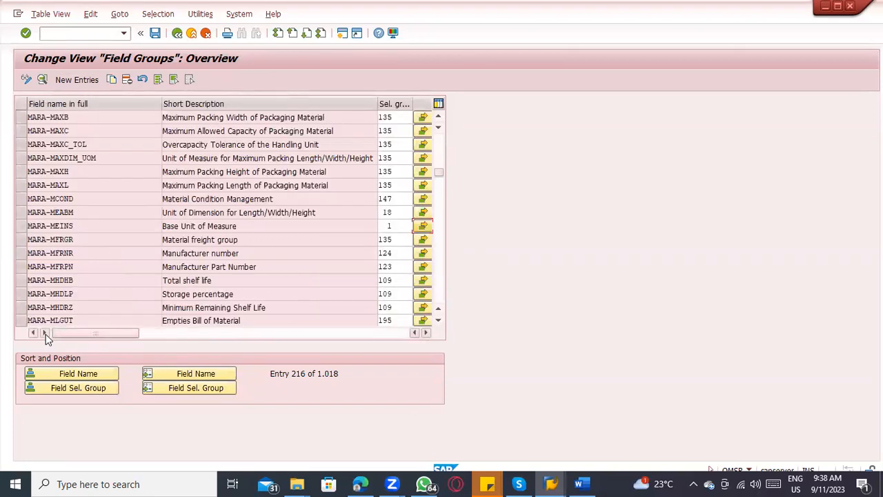
{"action": "left_click", "coordinate": [176, 33]}
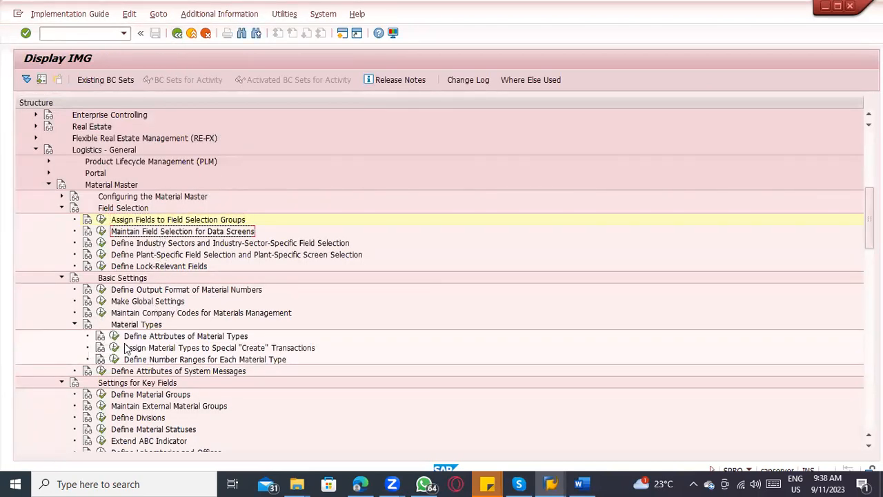
{"action": "left_click", "coordinate": [114, 336]}
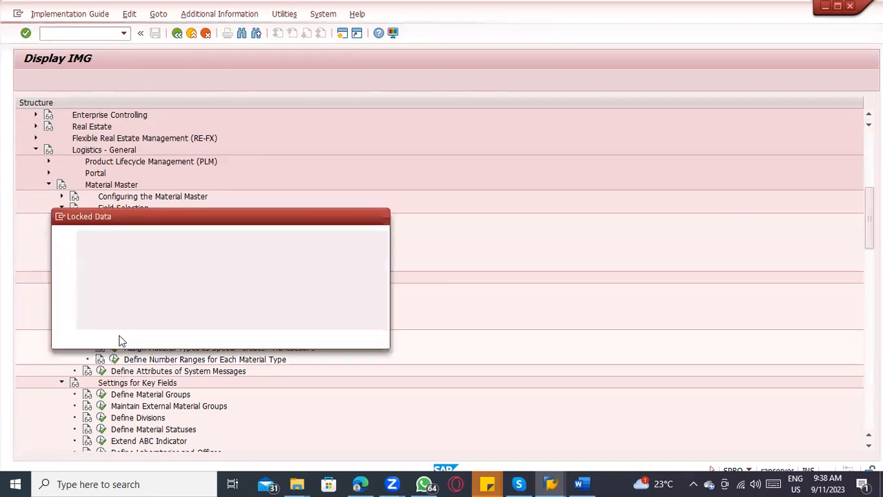
{"action": "left_click", "coordinate": [111, 336]}
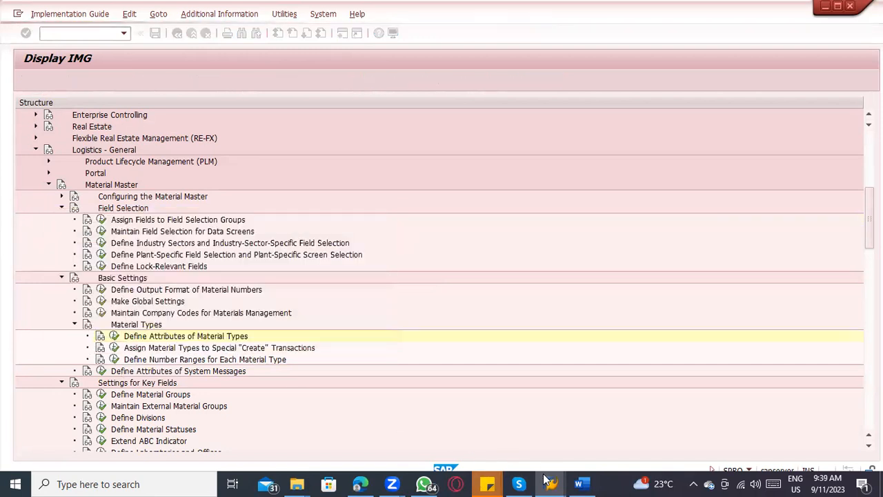
Step: Switch to the Create Material session and exit it with /n without saving the finished product
{"action": "mouse_move", "coordinate": [550, 483]}
{"action": "left_click", "coordinate": [629, 454]}
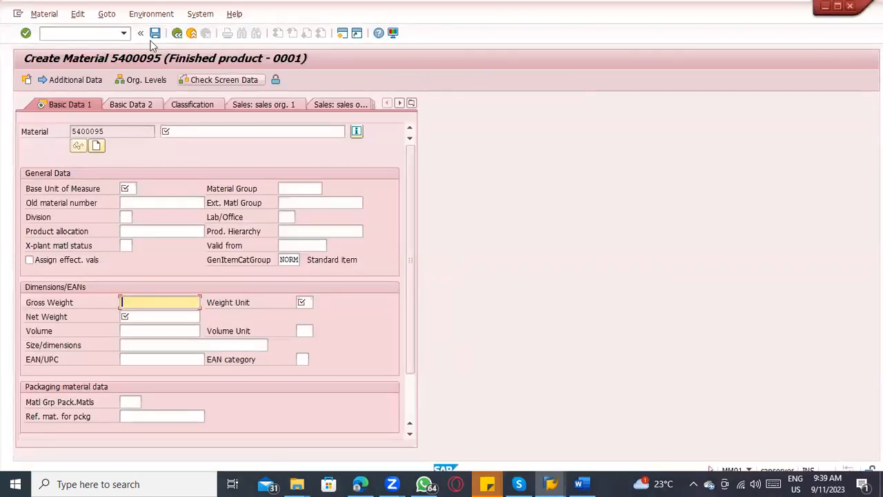
{"action": "left_click", "coordinate": [94, 36]}
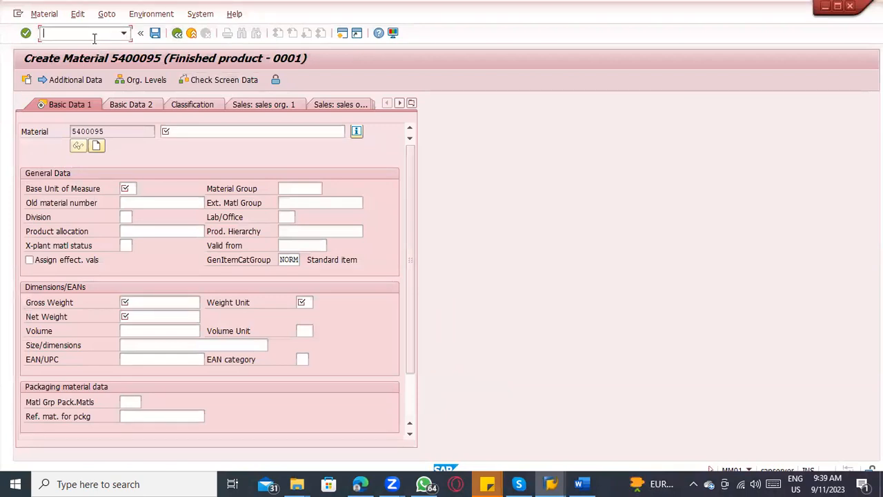
{"action": "type", "text": "/n"}
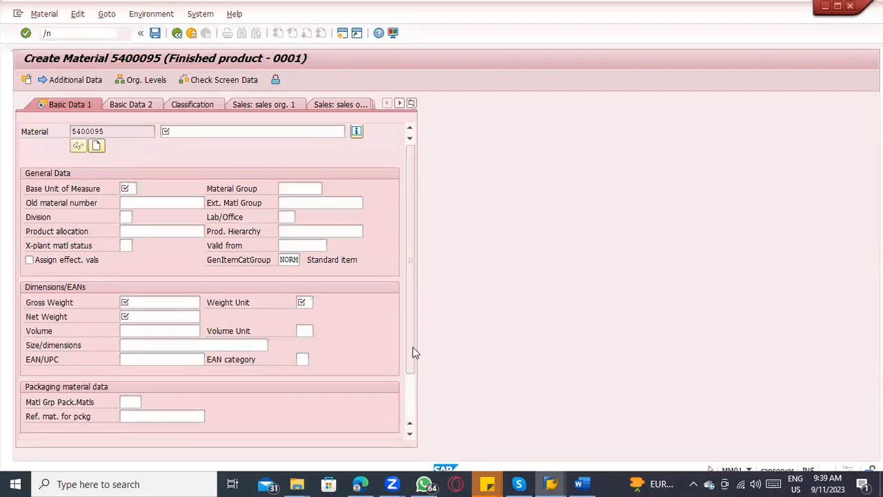
{"action": "key", "text": "Return"}
Step: Switch to the material type details session and check the field reference of material type FERT
{"action": "left_click", "coordinate": [550, 482]}
{"action": "left_click", "coordinate": [755, 434]}
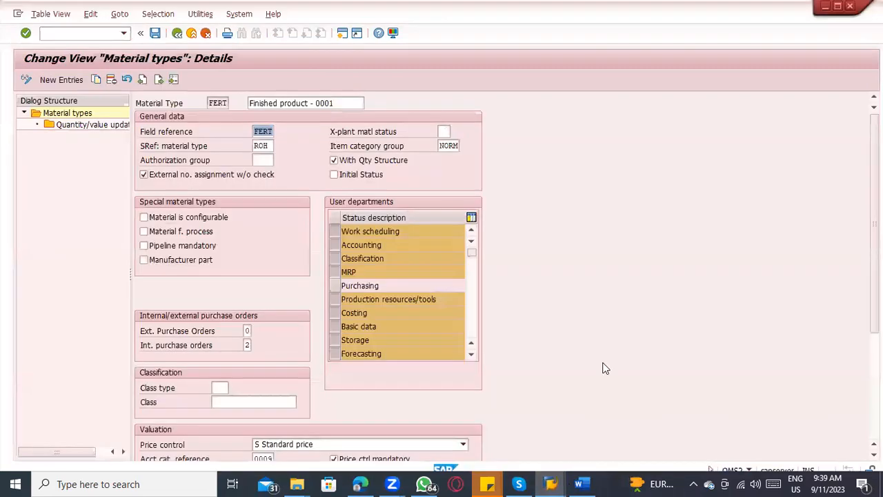
{"action": "left_click", "coordinate": [210, 103]}
{"action": "double_click", "coordinate": [273, 131]}
Step: In the Word notes, extend point 8, Field selection Control, with "– Field mandatory/optional/hide/display"
{"action": "left_click", "coordinate": [581, 484]}
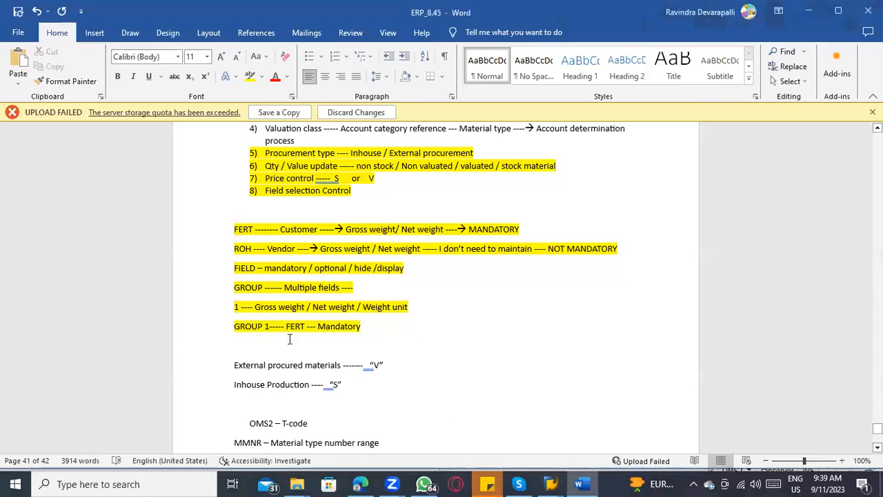
{"action": "scroll", "coordinate": [345, 294], "scroll_direction": "up", "scroll_amount": 3}
{"action": "left_click", "coordinate": [357, 288]}
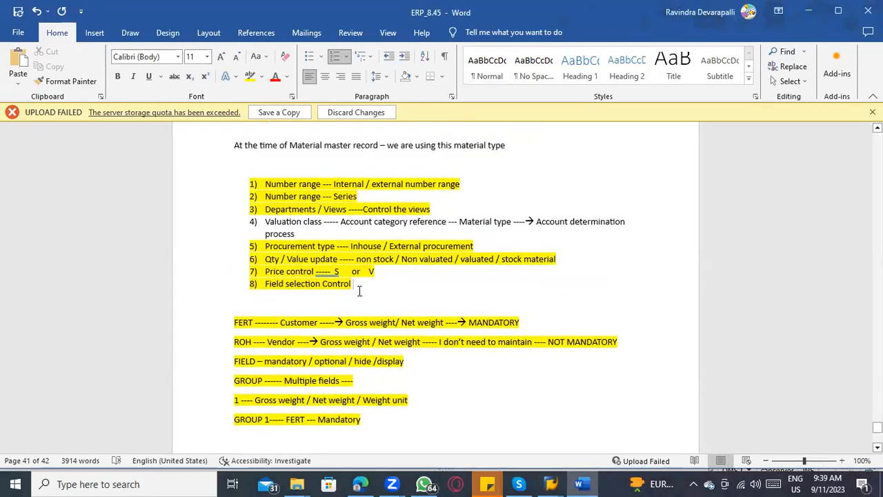
{"action": "type", "text": "- Field "}
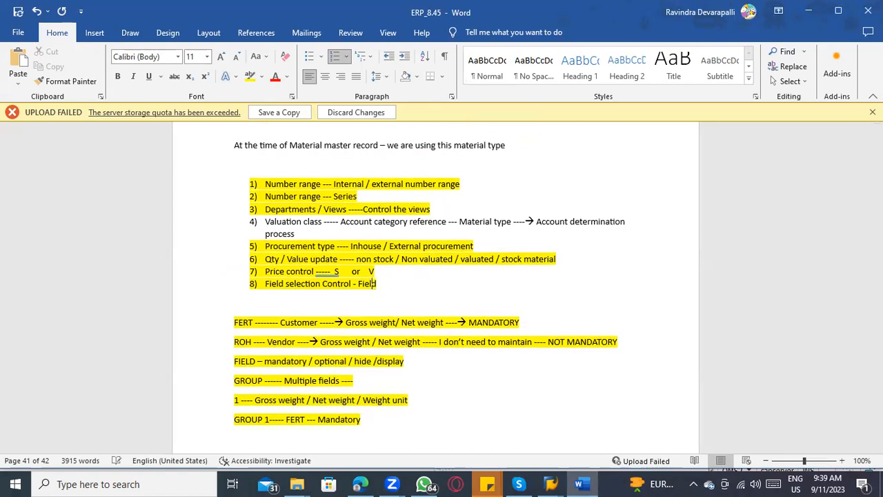
{"action": "type", "text": " mandator"}
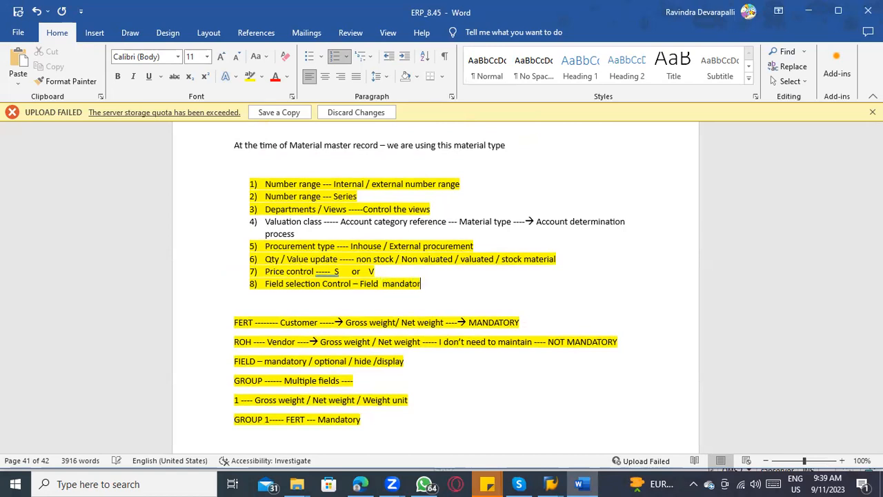
{"action": "type", "text": "y/optional/hid"}
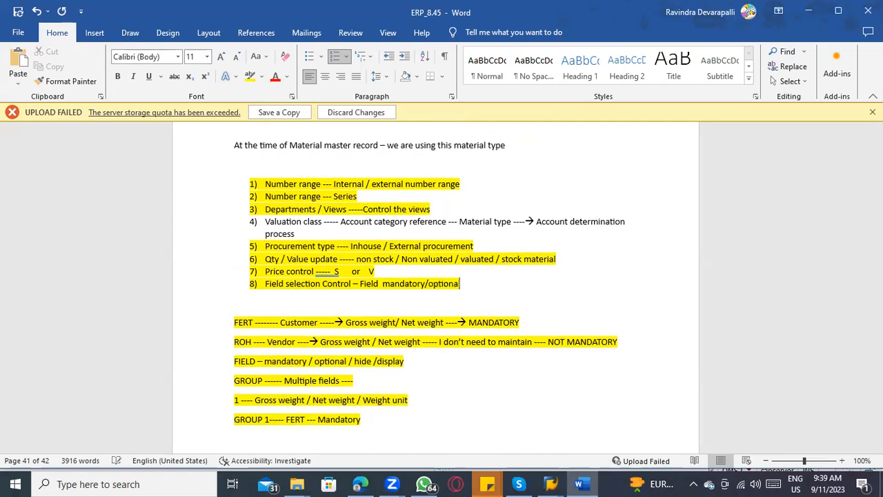
{"action": "type", "text": "e/"}
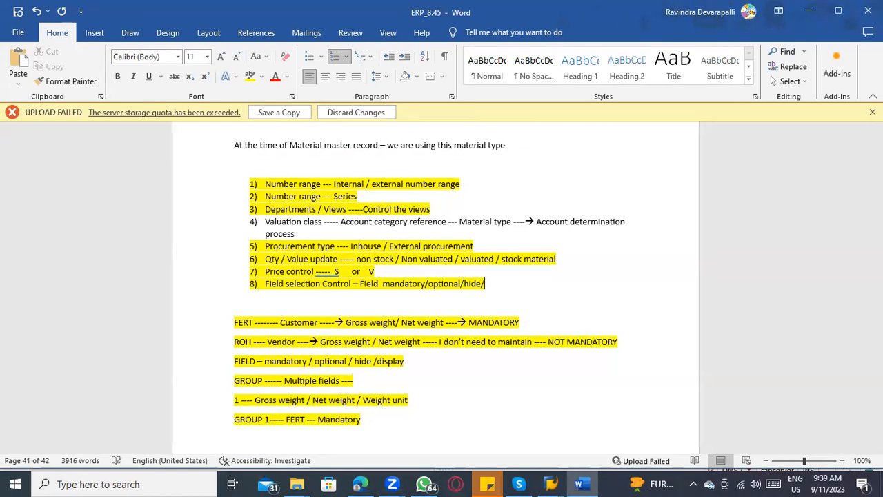
{"action": "type", "text": "display"}
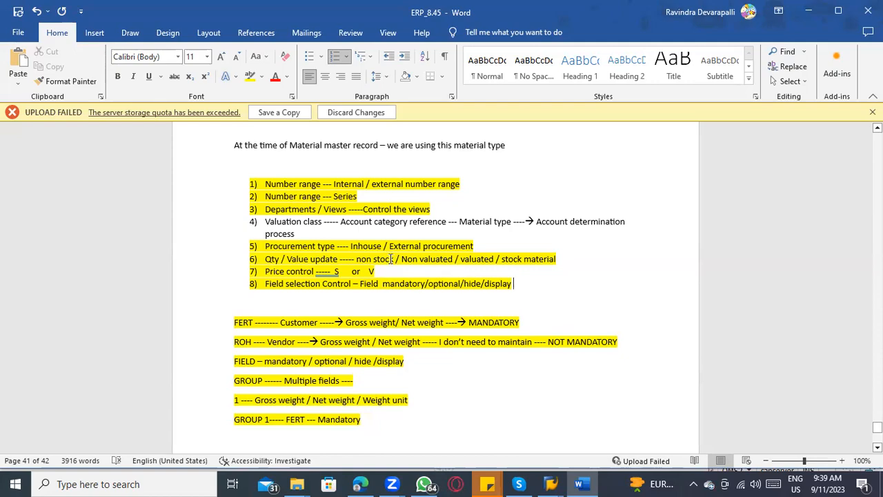
Step: Compare the valuation class note in Word with the account category reference in FERT's valuation settings in SAP
{"action": "key", "text": "alt+Tab"}
{"action": "left_click", "coordinate": [176, 33]}
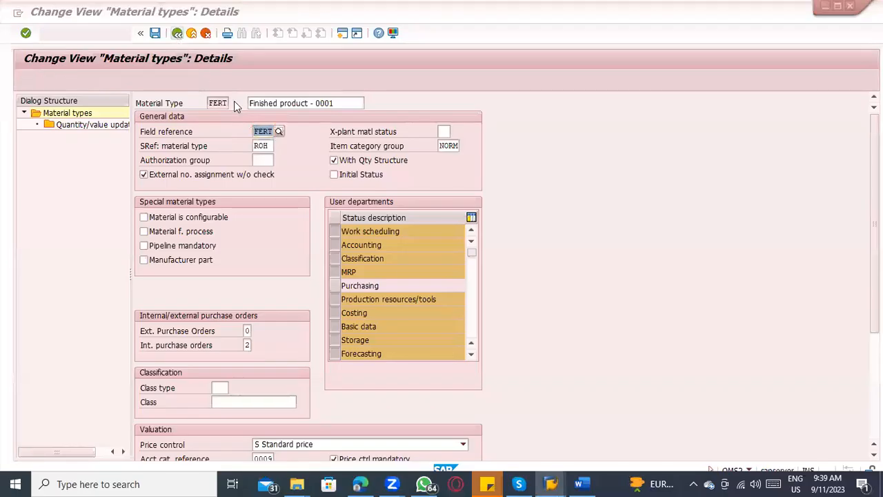
{"action": "key", "text": "alt+Tab"}
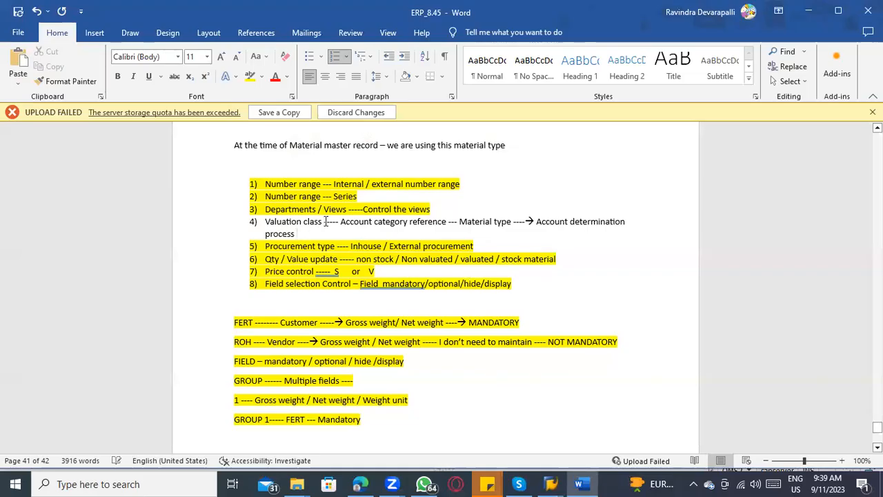
{"action": "key", "text": "alt+Tab"}
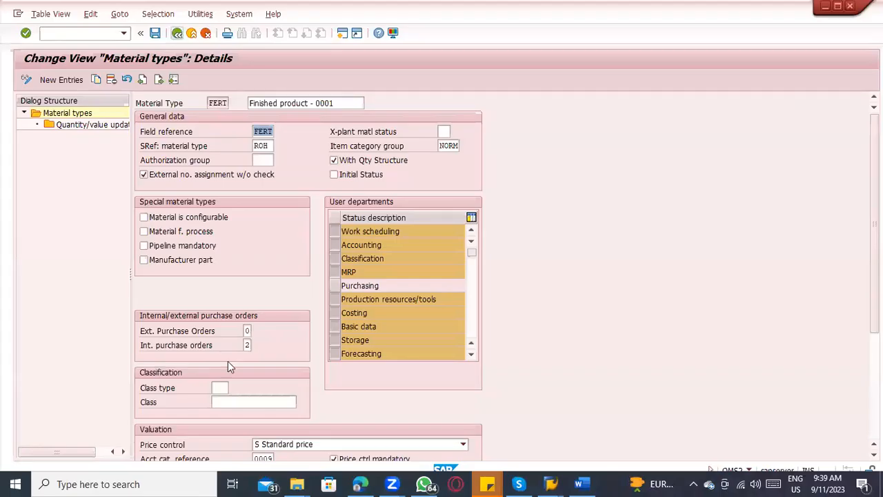
{"action": "scroll", "coordinate": [227, 361], "scroll_direction": "down", "scroll_amount": 3}
{"action": "left_click_drag", "start_coordinate": [255, 371], "coordinate": [300, 371]}
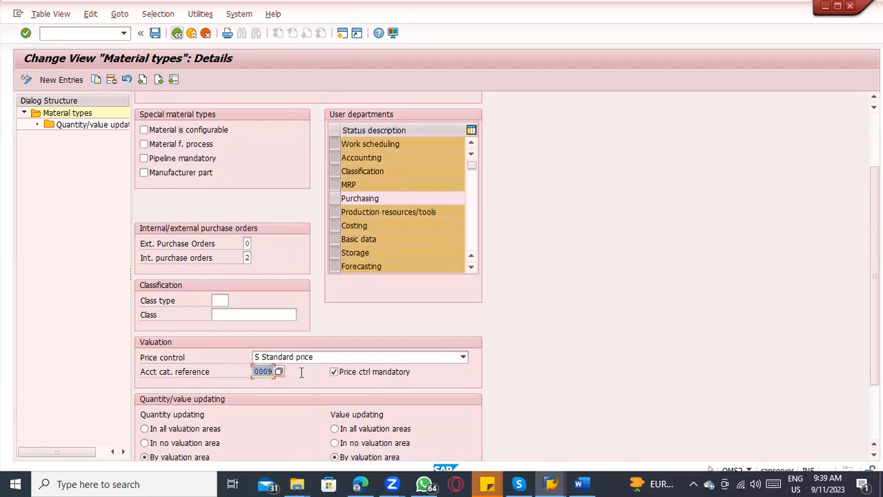
{"action": "key", "text": "alt+Tab"}
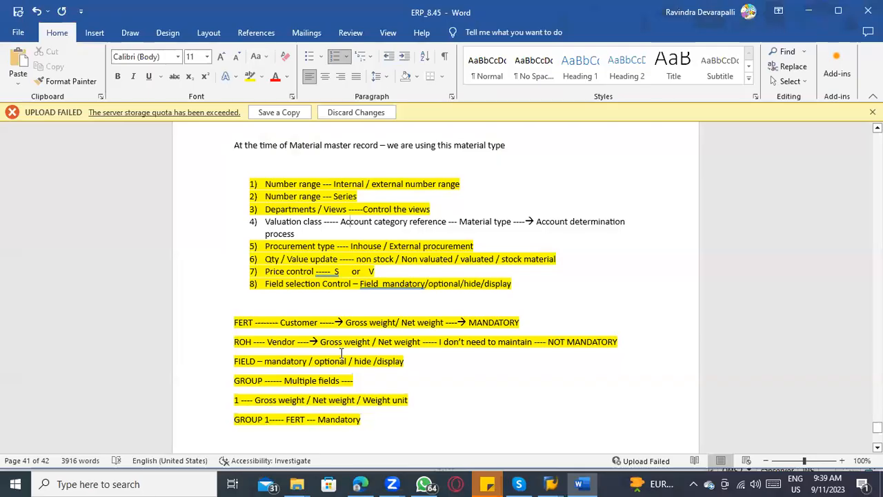
{"action": "key", "text": "alt+Tab"}
{"action": "left_click", "coordinate": [263, 372]}
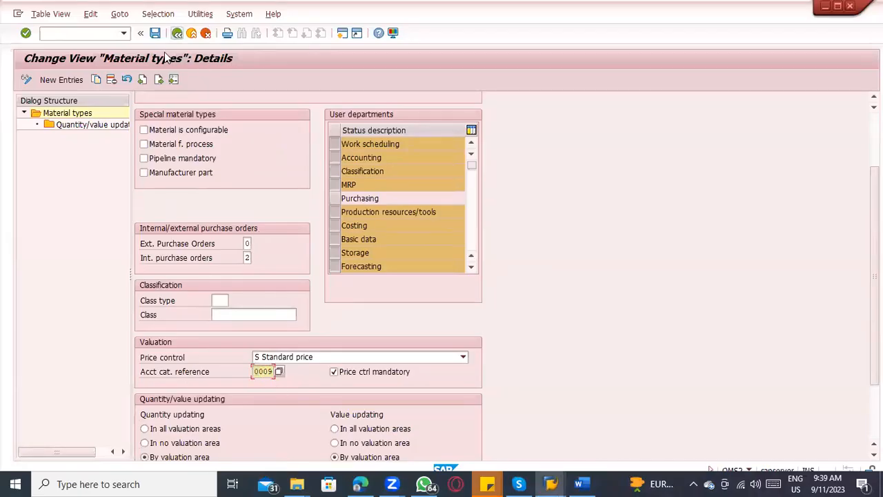
Step: Leave the material type maintenance, start transaction spro and display the SAP Reference IMG
{"action": "left_click", "coordinate": [177, 33]}
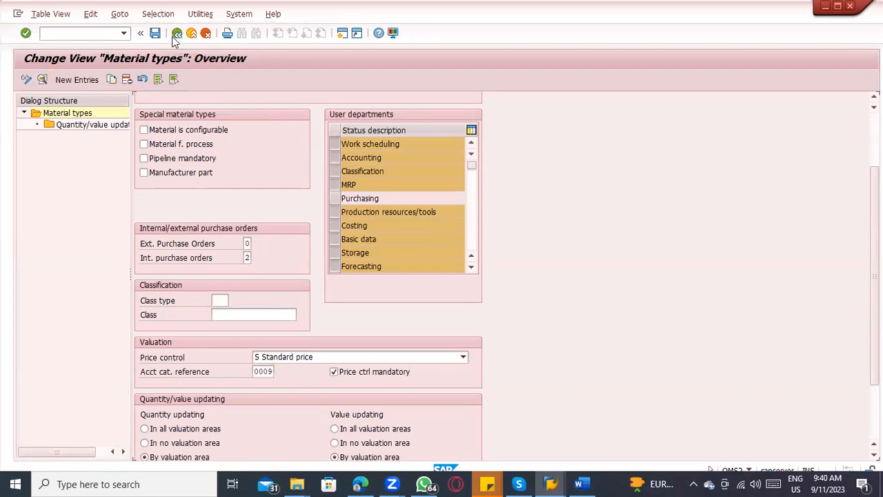
{"action": "left_click", "coordinate": [175, 35]}
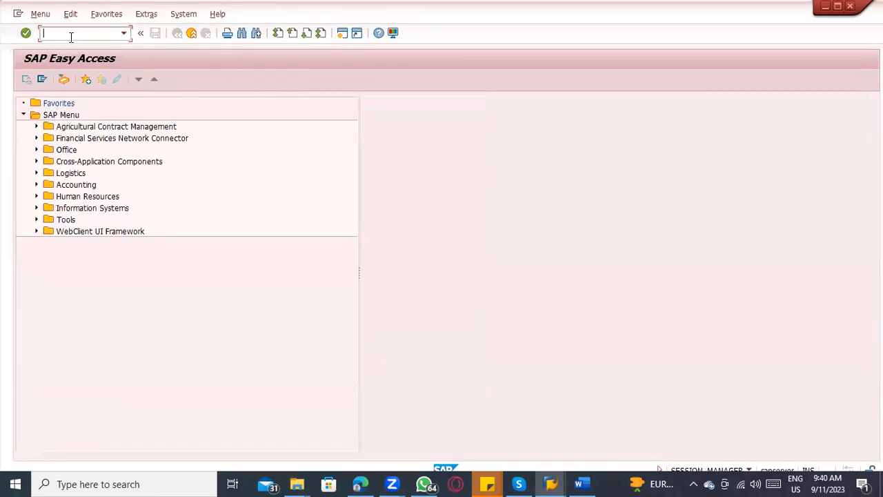
{"action": "type", "text": "spro"}
{"action": "key", "text": "Return"}
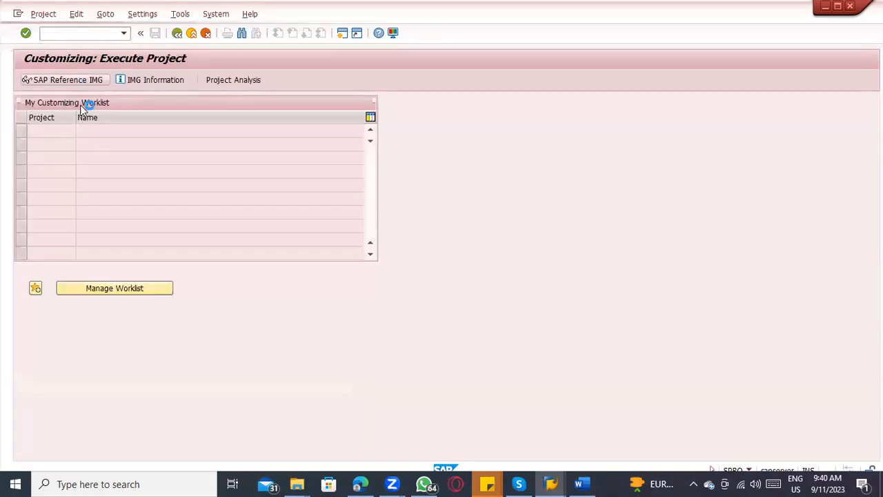
{"action": "left_click", "coordinate": [76, 81]}
Step: Expand Materials Management, Valuation and Account Assignment, Account Determination and Account Determination Without Wizard in the IMG structure
{"action": "scroll", "coordinate": [106, 283], "scroll_direction": "down", "scroll_amount": 3}
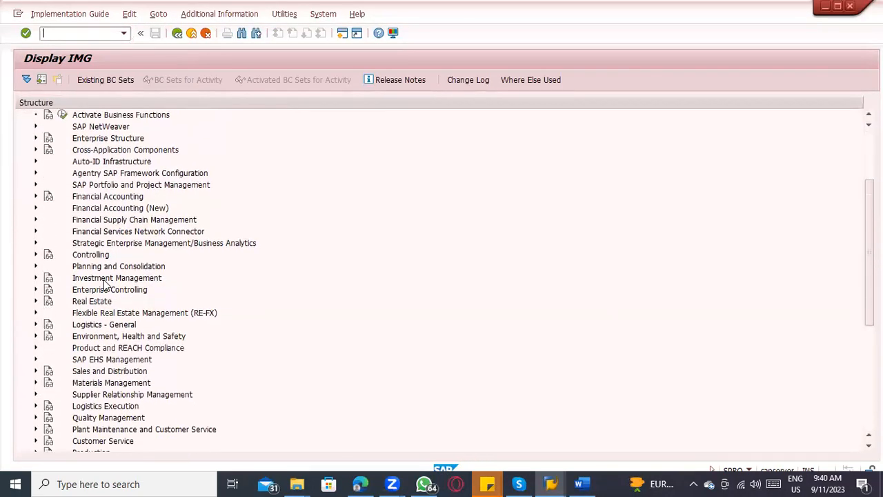
{"action": "scroll", "coordinate": [106, 283], "scroll_direction": "down", "scroll_amount": 2}
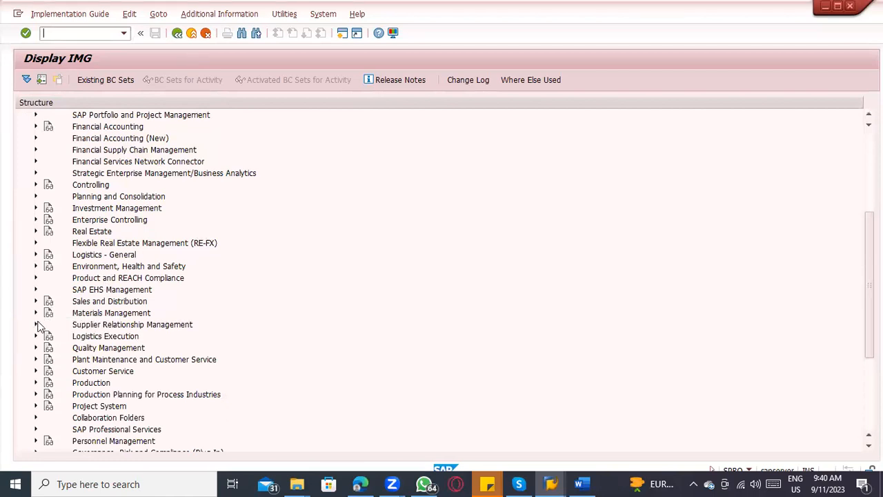
{"action": "left_click", "coordinate": [36, 313]}
{"action": "scroll", "coordinate": [34, 314], "scroll_direction": "down", "scroll_amount": 3}
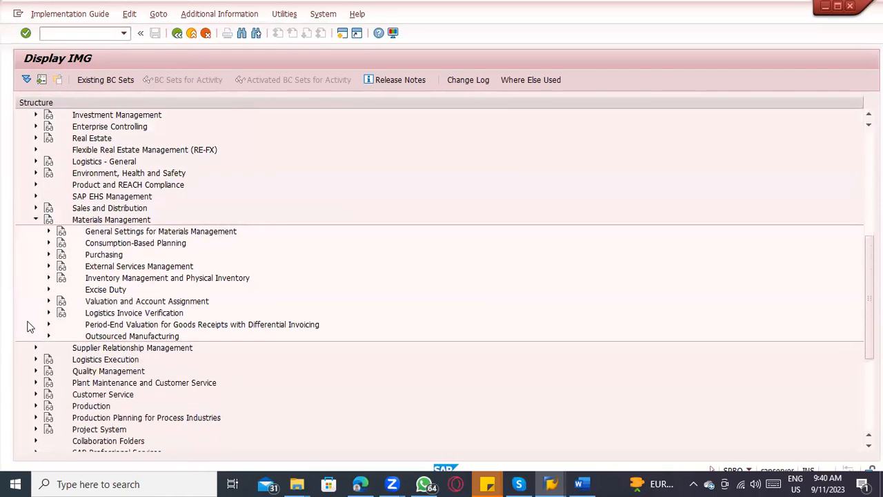
{"action": "scroll", "coordinate": [32, 288], "scroll_direction": "down", "scroll_amount": 2}
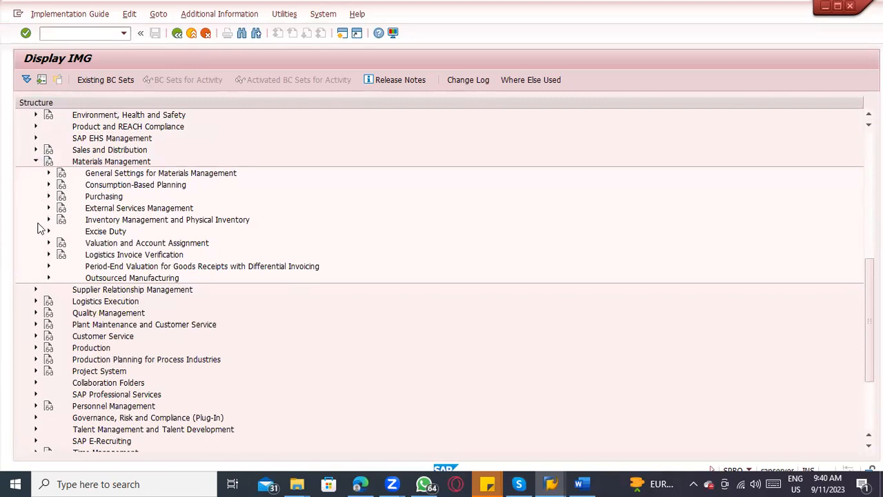
{"action": "left_click", "coordinate": [48, 243]}
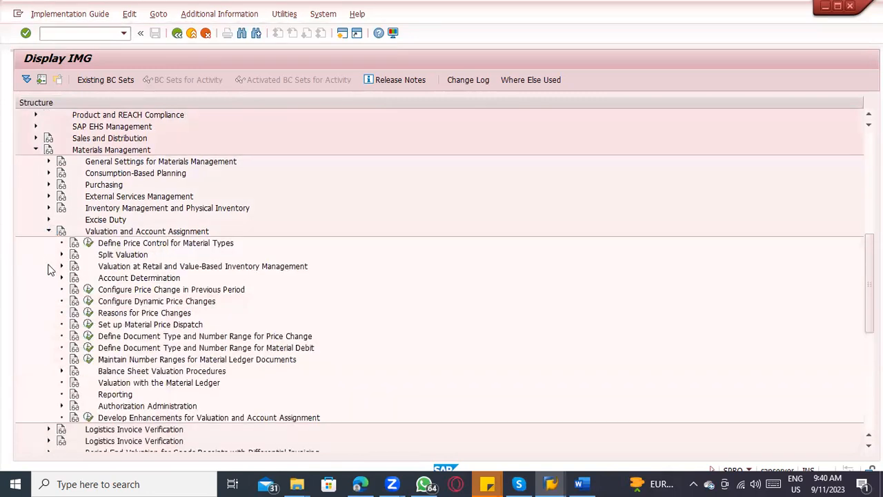
{"action": "left_click", "coordinate": [62, 254]}
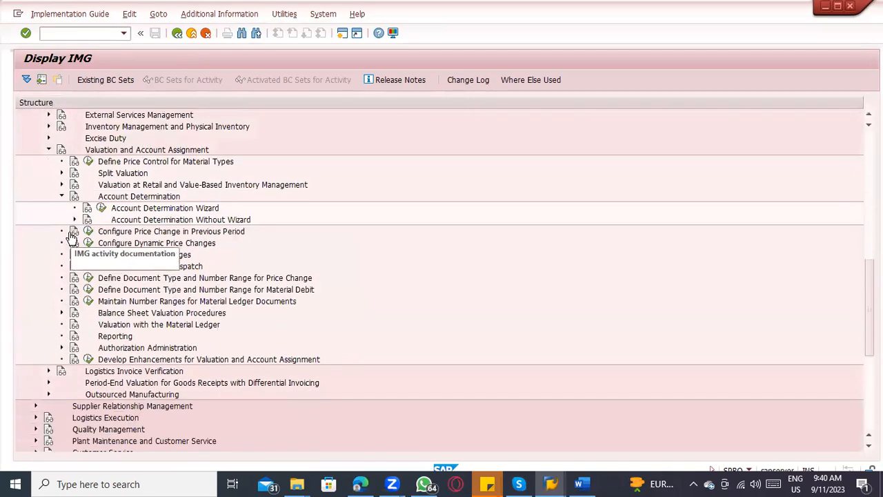
{"action": "left_click", "coordinate": [74, 220]}
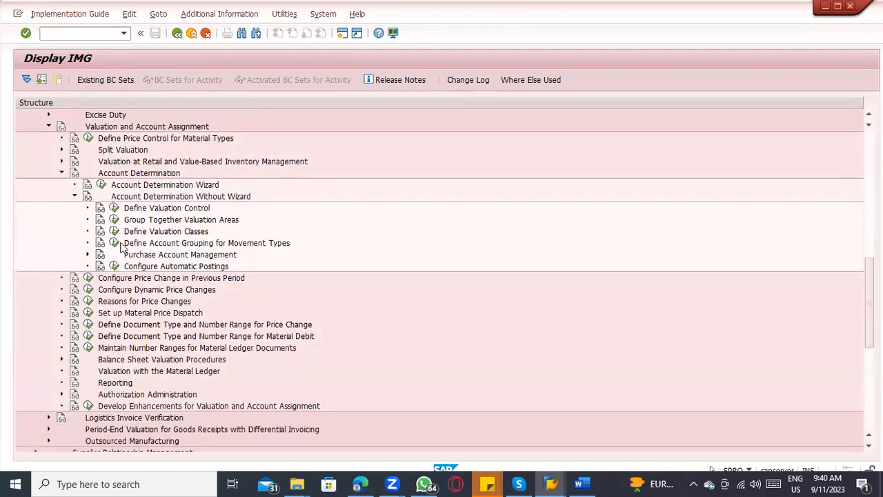
Step: Open the Define Valuation Classes activity in the IMG and review the list of account category references
{"action": "left_click", "coordinate": [126, 231]}
{"action": "left_click", "coordinate": [114, 232]}
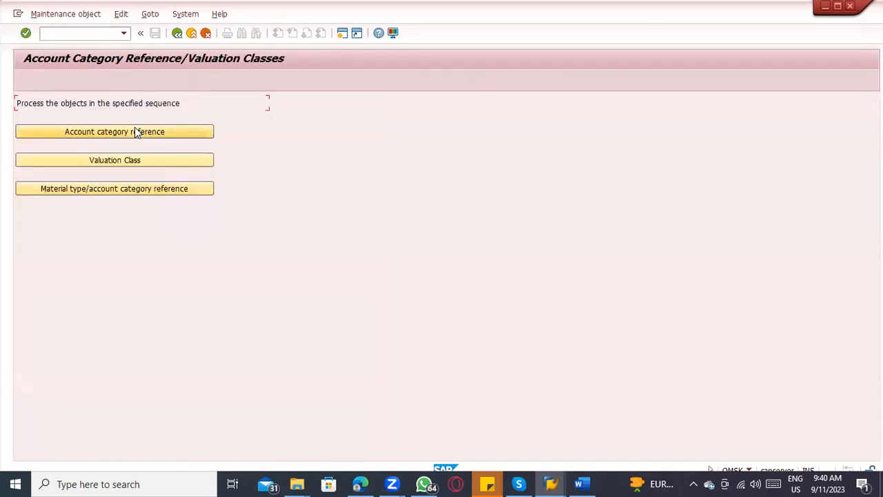
{"action": "left_click", "coordinate": [135, 129]}
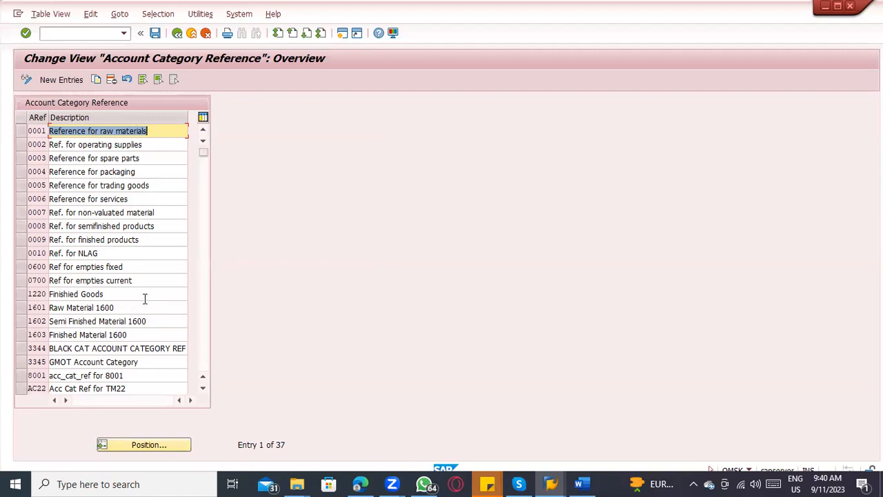
{"action": "left_click", "coordinate": [176, 33]}
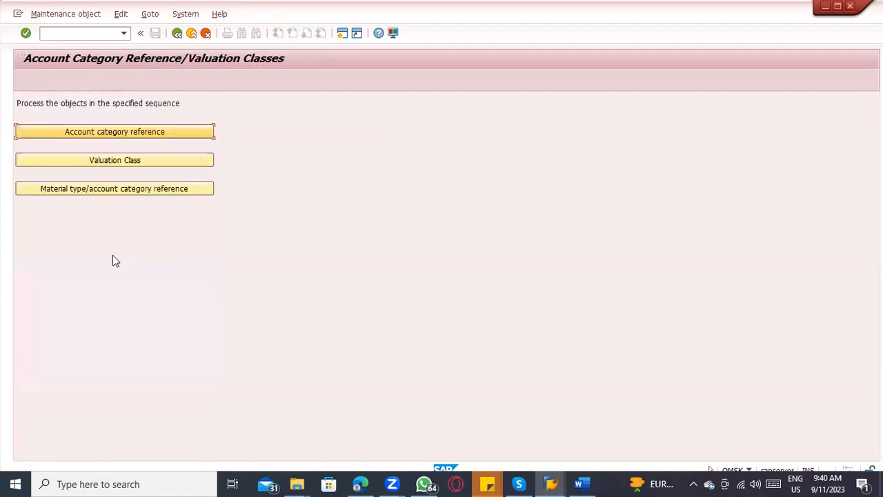
Step: Open the Valuation Class table and check how valuation classes are assigned to account category references
{"action": "left_click", "coordinate": [121, 164]}
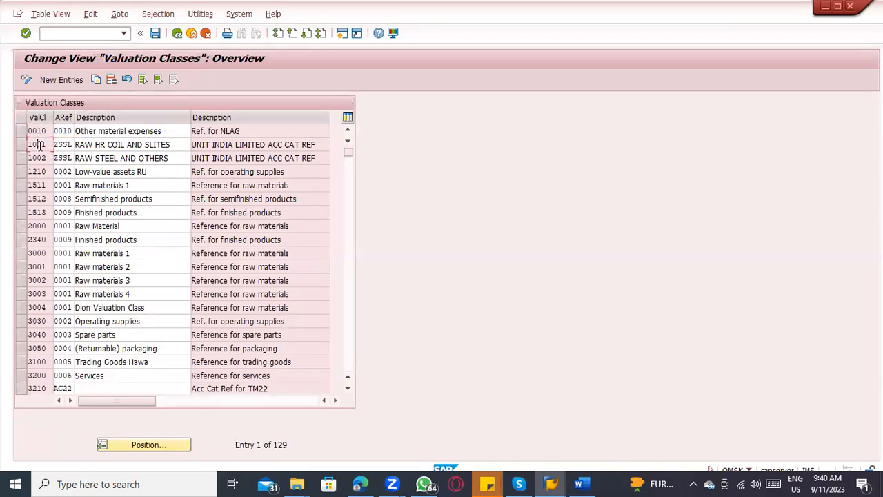
{"action": "left_click", "coordinate": [63, 172]}
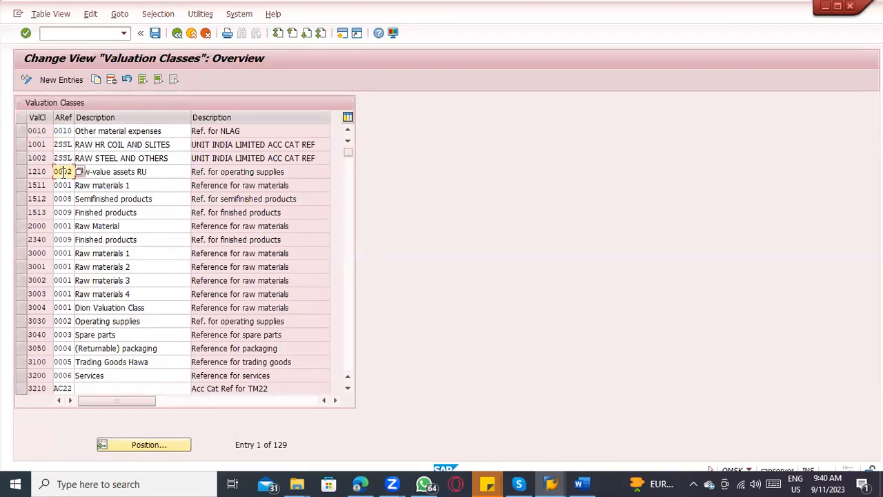
{"action": "left_click", "coordinate": [168, 443]}
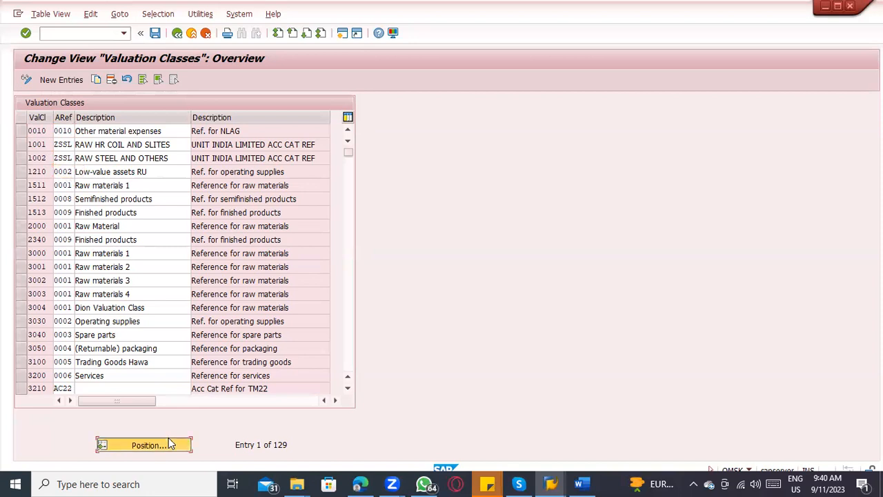
Step: In another SAP session, start transaction oms2 and position the material types list on FERT
{"action": "key", "text": "alt+Tab"}
{"action": "key", "text": "Tab"}
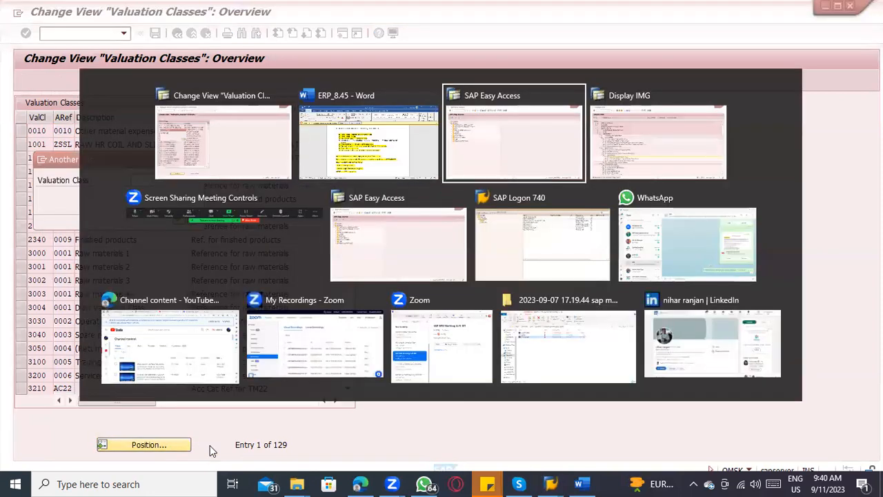
{"action": "type", "text": "oms2"}
{"action": "key", "text": "Return"}
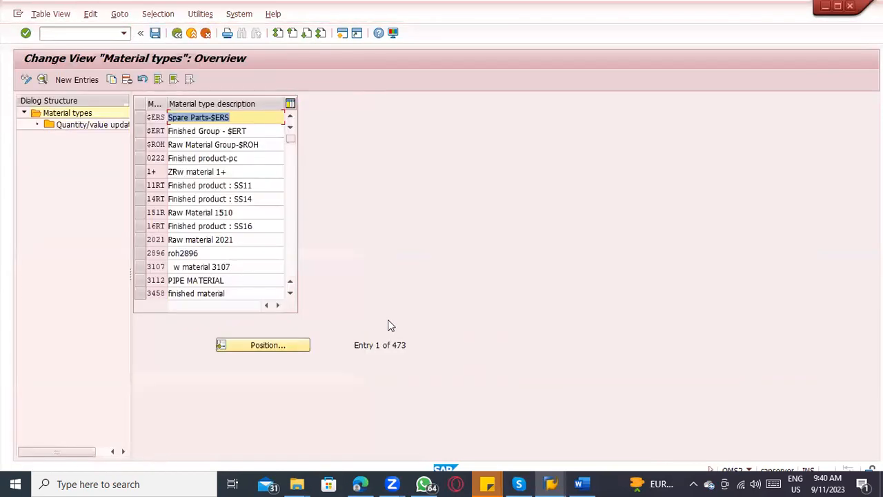
{"action": "left_click", "coordinate": [258, 343]}
{"action": "type", "text": "fe"}
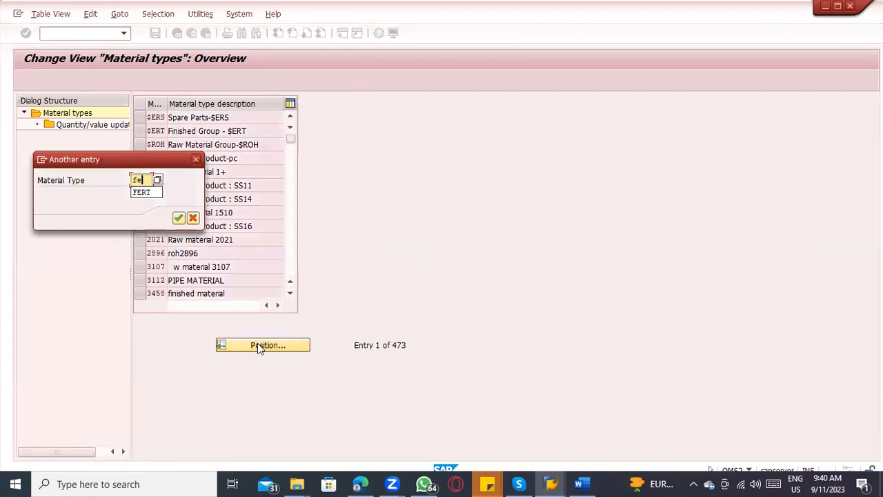
{"action": "type", "text": "rt"}
{"action": "key", "text": "Return"}
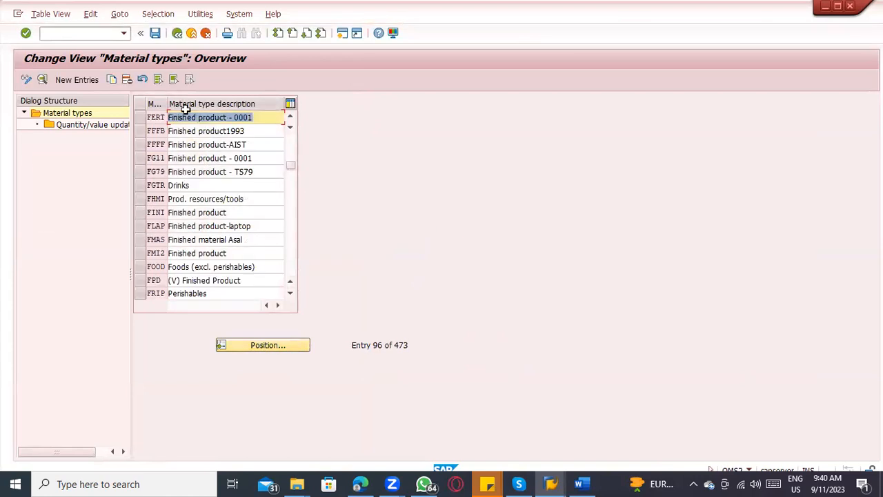
Step: Open the FERT material type's details and check the account category reference in its valuation settings
{"action": "double_click", "coordinate": [195, 122]}
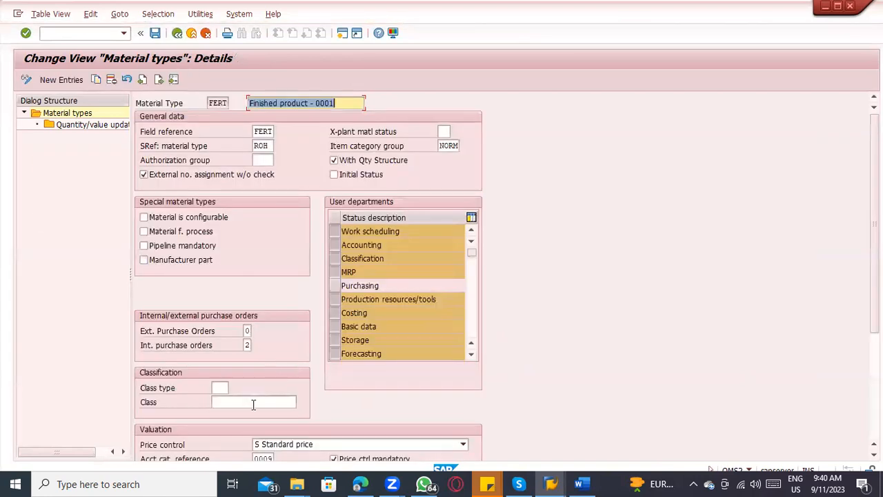
{"action": "scroll", "coordinate": [277, 427], "scroll_direction": "down", "scroll_amount": 1}
{"action": "left_click_drag", "start_coordinate": [256, 432], "coordinate": [287, 430]}
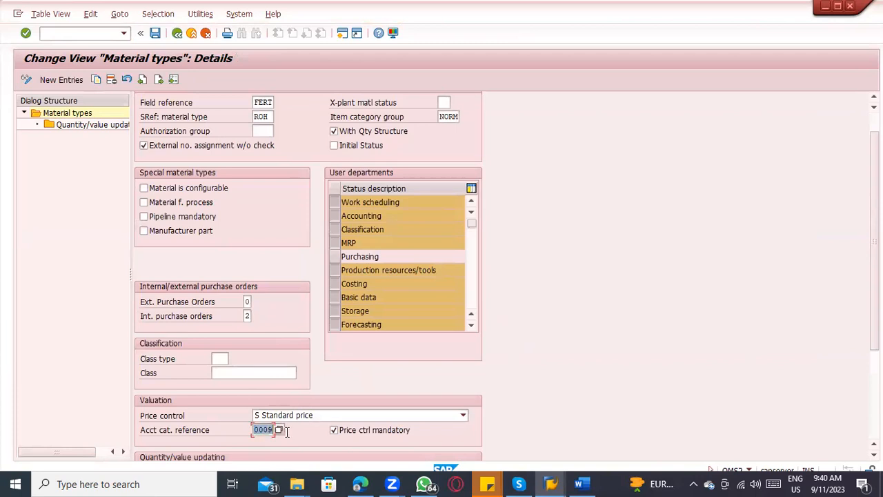
{"action": "double_click", "coordinate": [265, 429]}
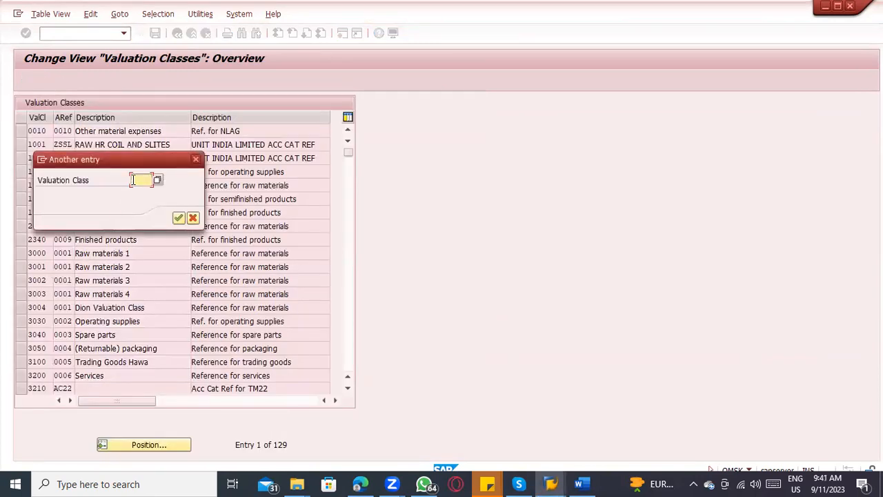
Step: Return to the valuation classes table, output it as a list and filter it by account category reference 0009
{"action": "key", "text": "Return"}
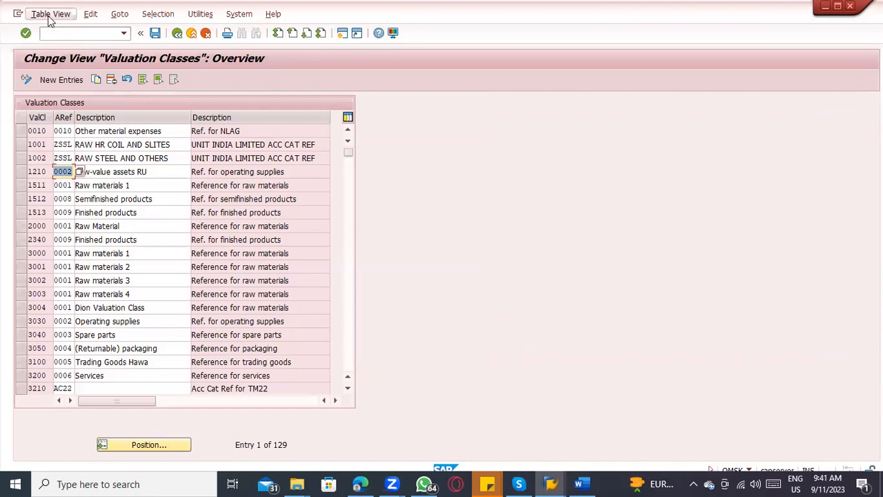
{"action": "left_click", "coordinate": [50, 14]}
{"action": "left_click", "coordinate": [81, 100]}
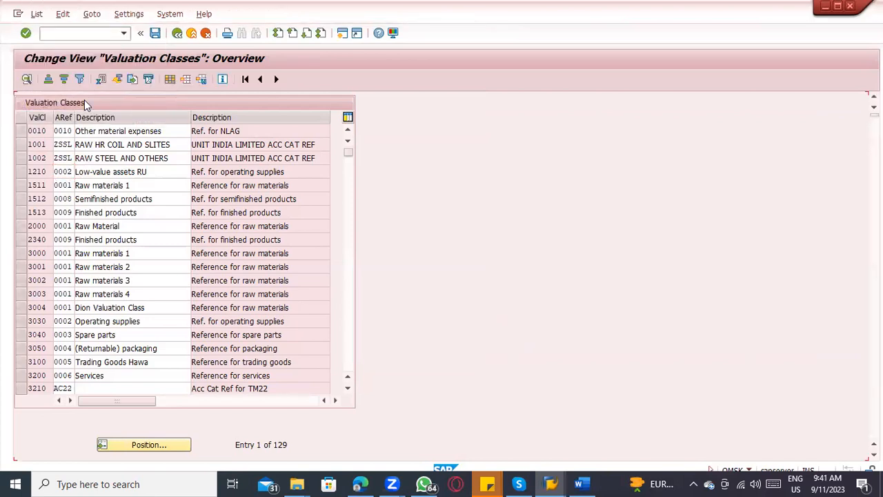
{"action": "left_click", "coordinate": [54, 174]}
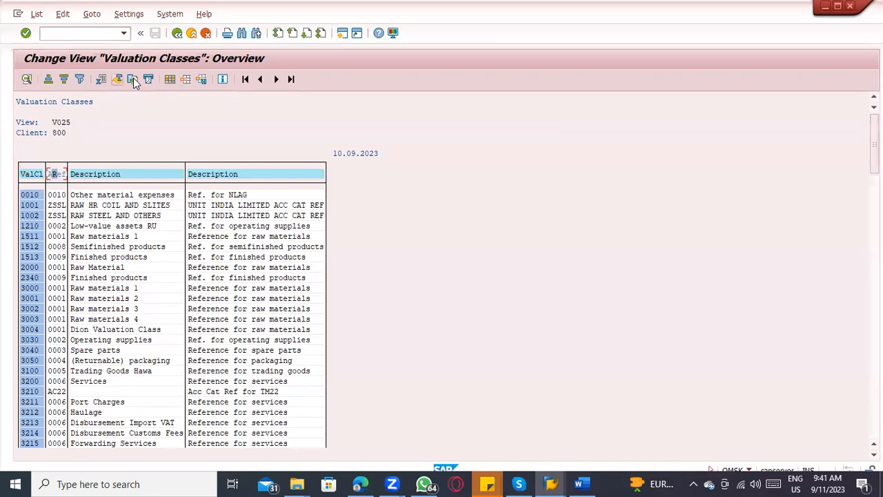
{"action": "left_click", "coordinate": [80, 80]}
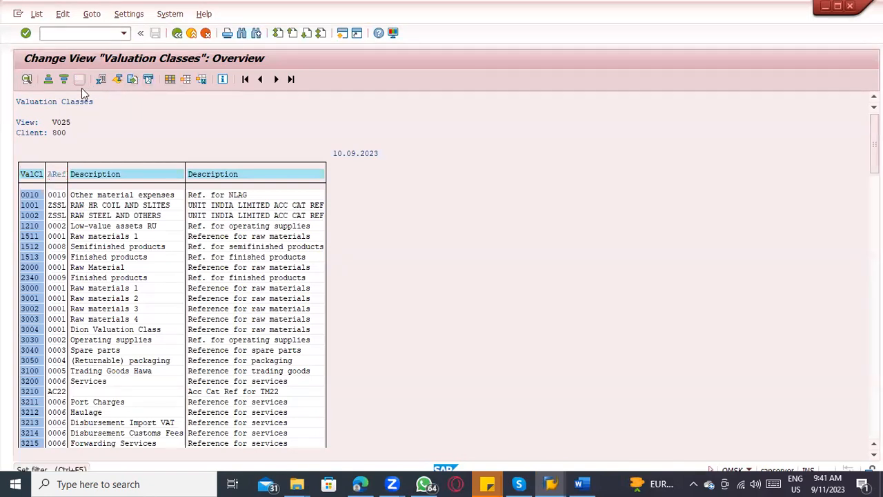
{"action": "type", "text": "0009"}
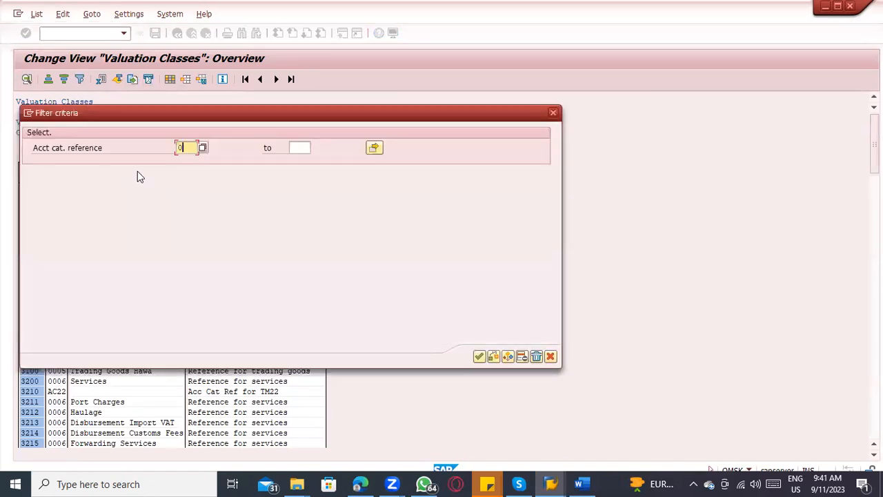
{"action": "key", "text": "Return"}
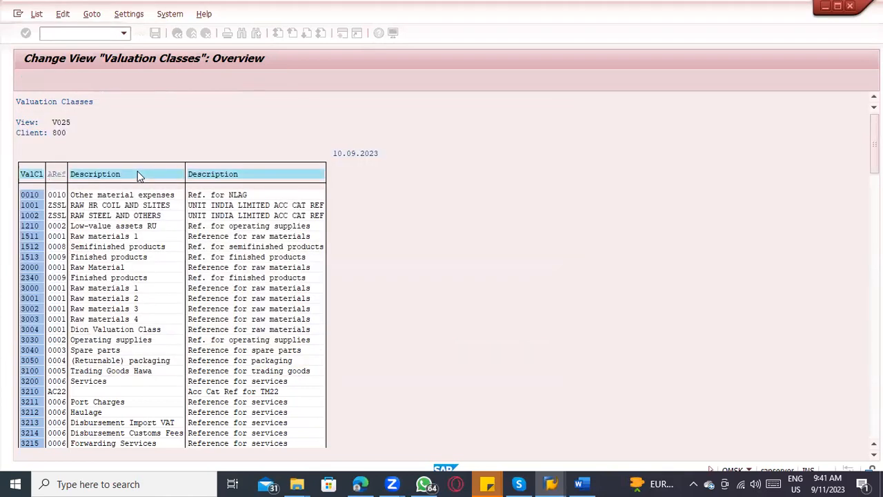
Step: Compare the filtered valuation classes with FERT's account category reference and look through the classes assigned to 0009
{"action": "key", "text": "alt+Tab"}
{"action": "key", "text": "alt+Tab"}
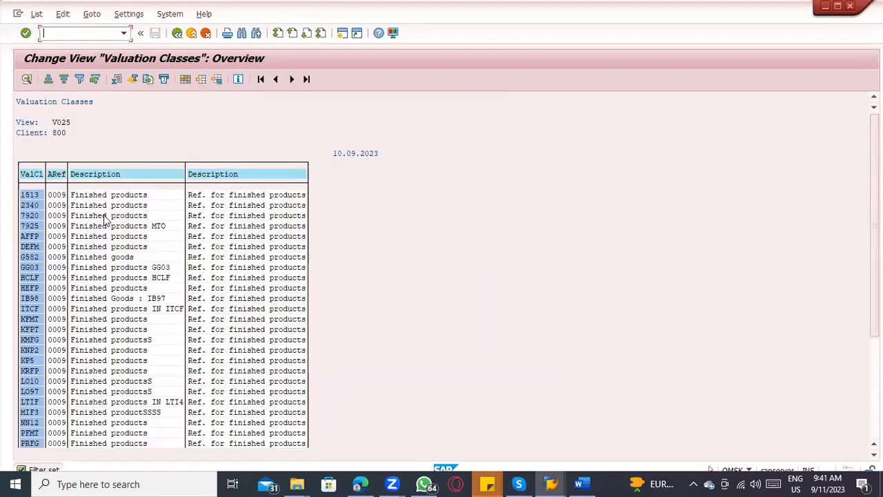
{"action": "left_click", "coordinate": [54, 215]}
{"action": "left_click", "coordinate": [29, 205]}
{"action": "left_click", "coordinate": [29, 319]}
{"action": "scroll", "coordinate": [28, 345], "scroll_direction": "down", "scroll_amount": 4}
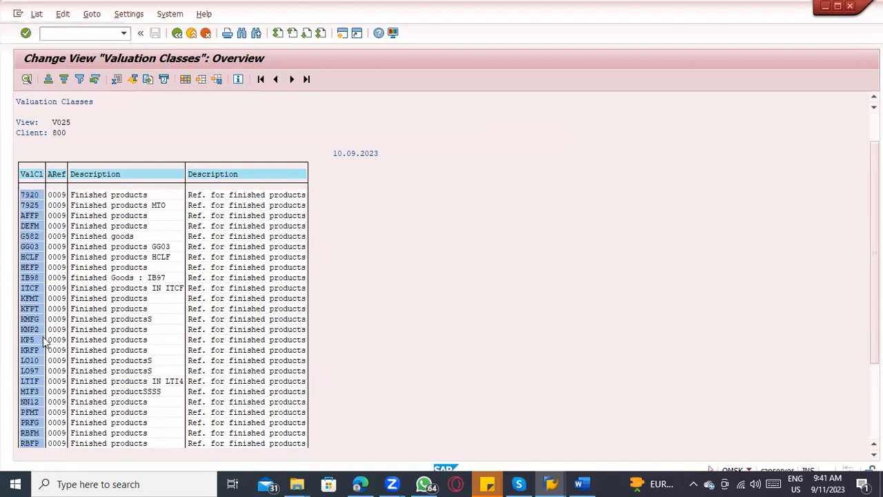
{"action": "scroll", "coordinate": [54, 336], "scroll_direction": "up", "scroll_amount": 4}
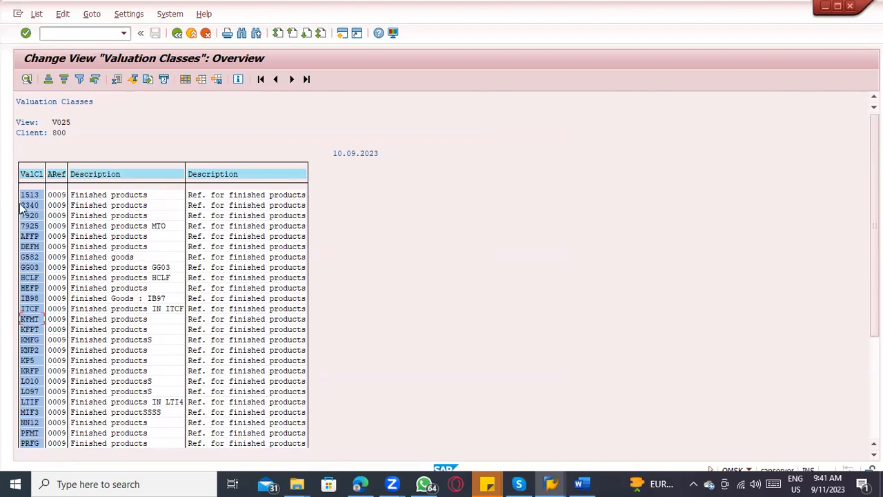
Step: Switch to the free SAP Easy Access session and start transaction mm01
{"action": "key", "text": "alt+Tab"}
{"action": "key", "text": "alt+Tab"}
{"action": "key", "text": "alt+Tab"}
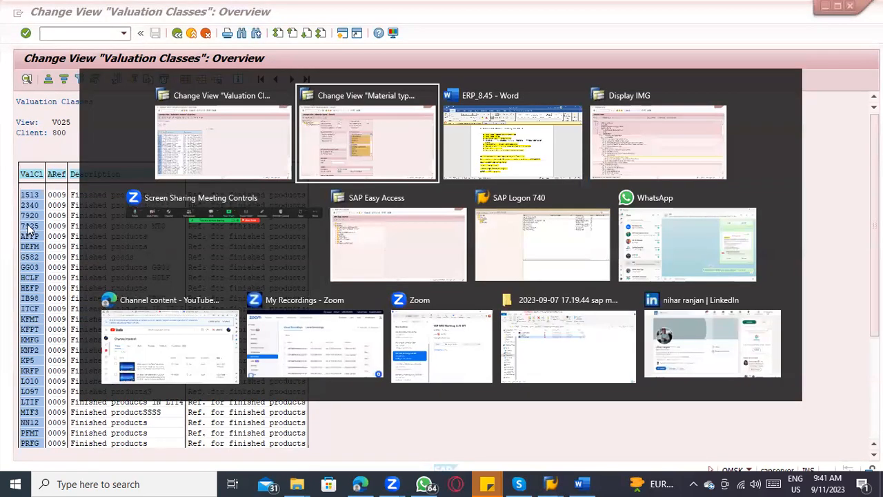
{"action": "key", "text": "alt+Tab"}
{"action": "key", "text": "alt+Tab"}
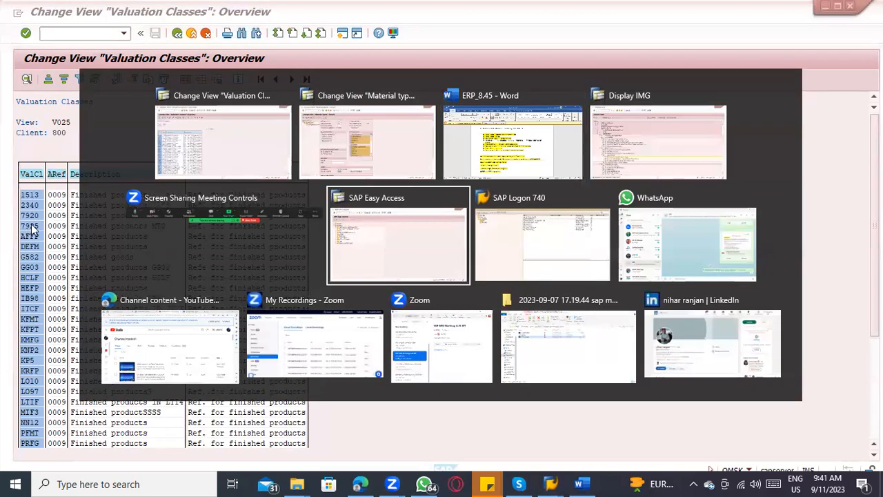
{"action": "type", "text": "mm01"}
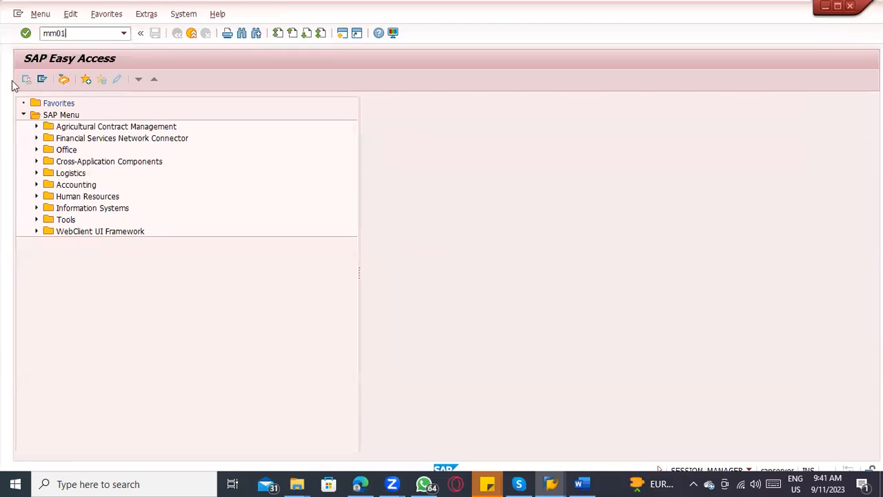
{"action": "key", "text": "Return"}
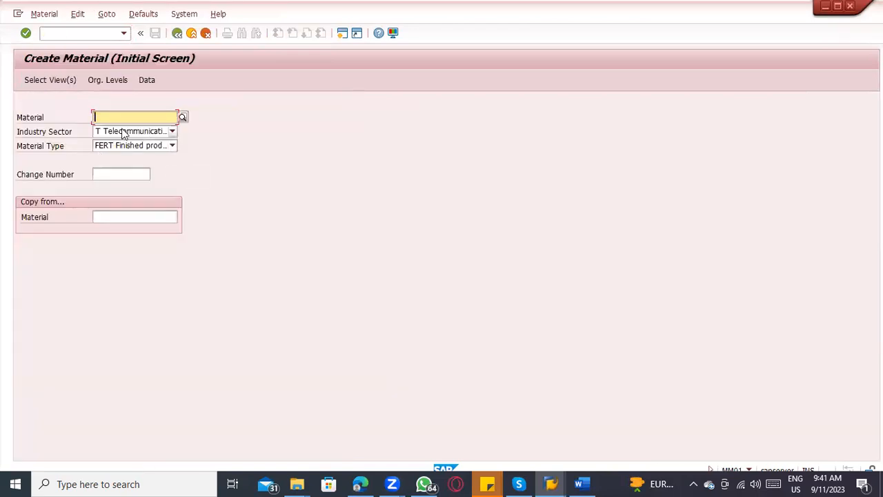
Step: Open the view selection for a FERT material and choose the Accounting 1 view
{"action": "left_click", "coordinate": [59, 87]}
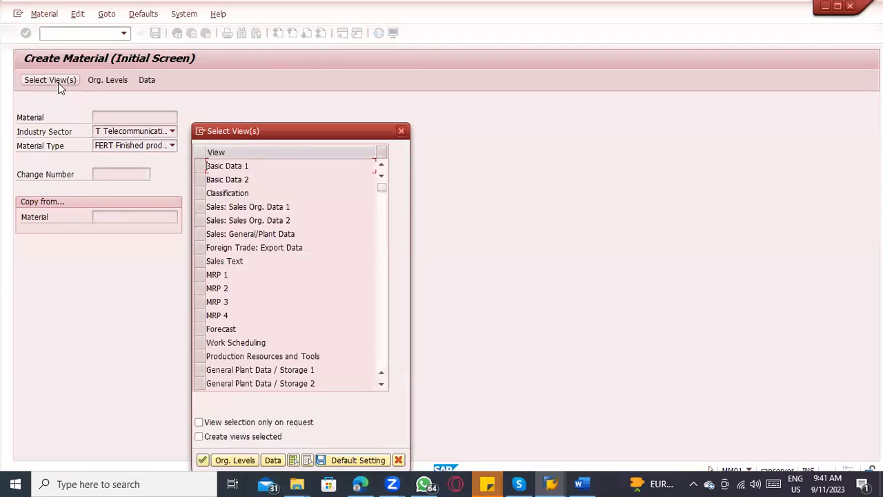
{"action": "scroll", "coordinate": [276, 273], "scroll_direction": "down", "scroll_amount": 4}
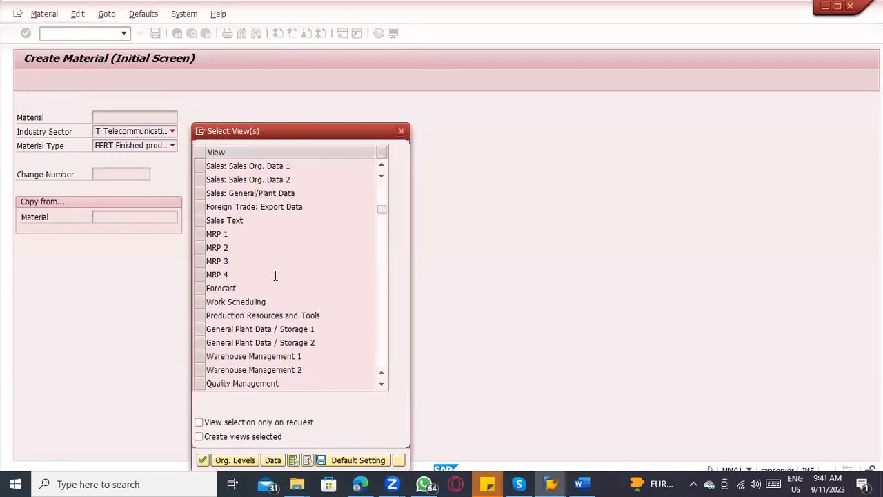
{"action": "key", "text": "alt+Tab"}
{"action": "key", "text": "alt+Tab"}
{"action": "key", "text": "alt+shift+Tab"}
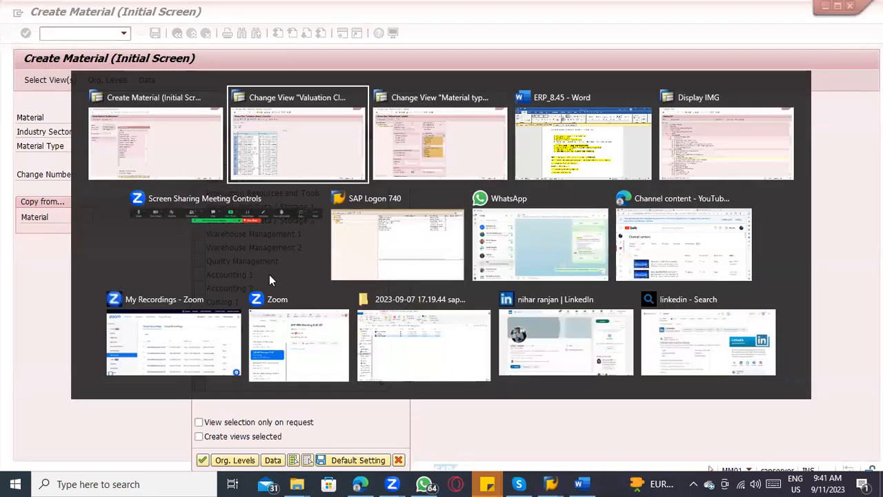
{"action": "key", "text": "alt+Tab"}
{"action": "key", "text": "alt+Tab"}
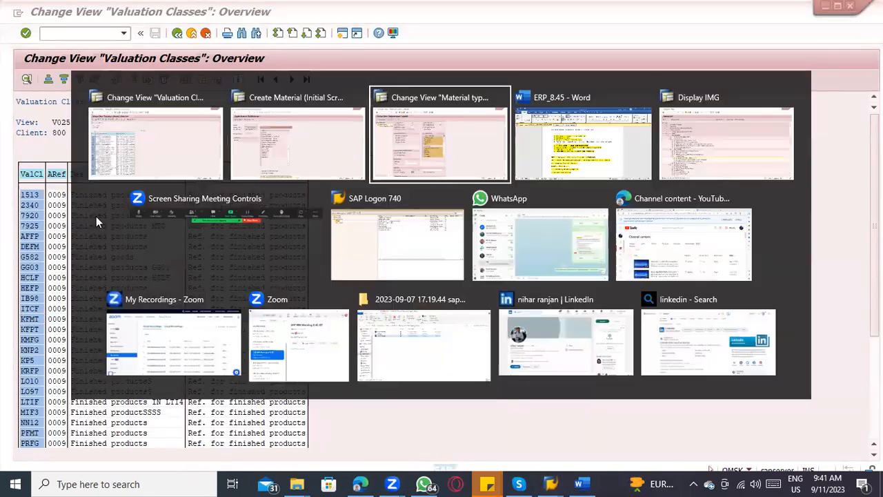
{"action": "key", "text": "alt+Tab"}
{"action": "left_click", "coordinate": [203, 276]}
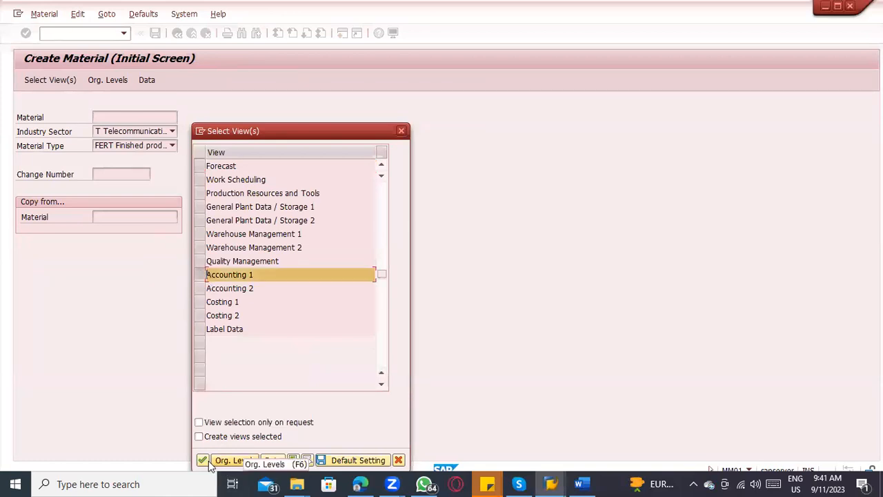
Step: Enter plant 1000 as the organizational level and display the possible entries for the Valuation Class field in Accounting 1
{"action": "key", "text": "Return"}
{"action": "type", "text": "1000"}
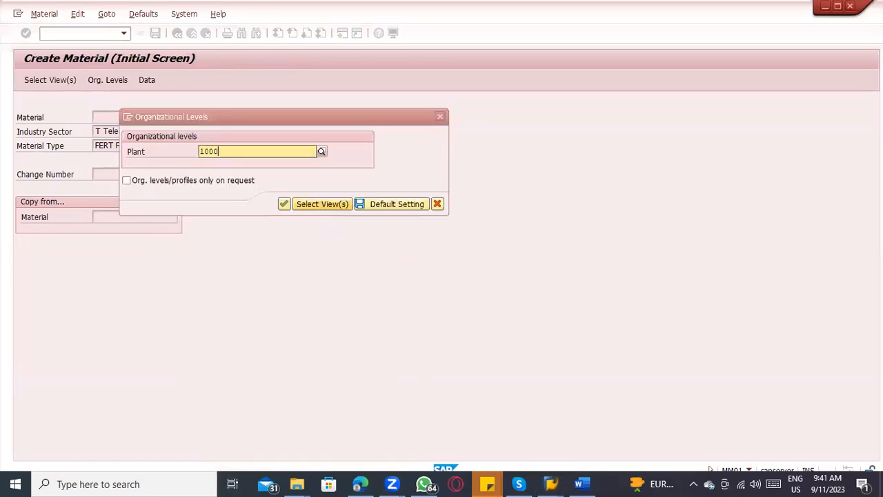
{"action": "left_click", "coordinate": [321, 204]}
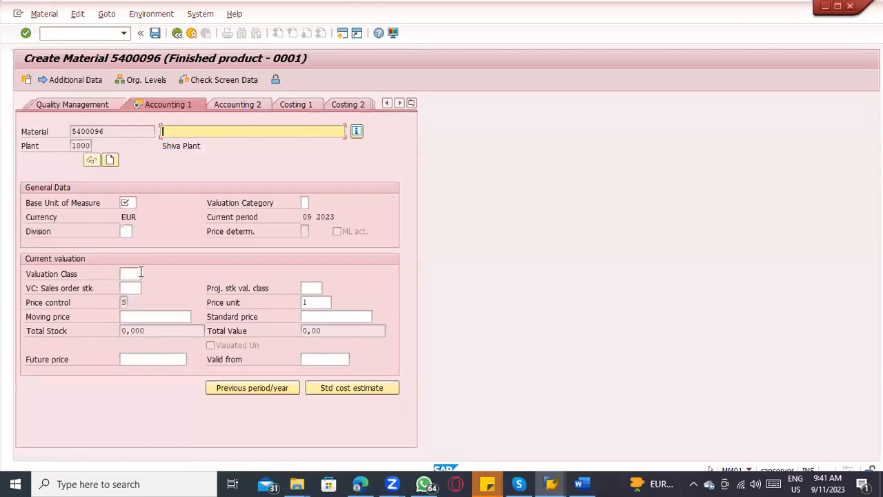
{"action": "left_click", "coordinate": [140, 273]}
{"action": "left_click", "coordinate": [147, 273]}
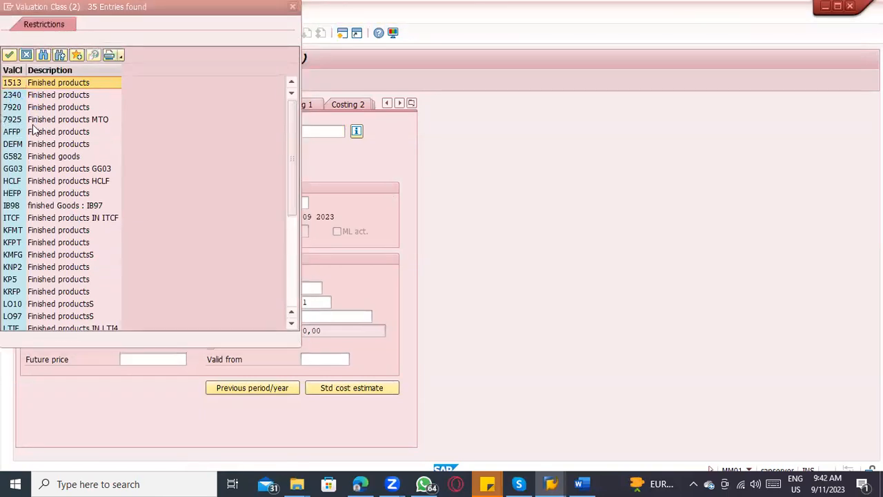
Step: Compare the valuation classes offered in the material master with those assigned to account category reference 0009 in the Valuation Classes view
{"action": "key", "text": "alt+Tab"}
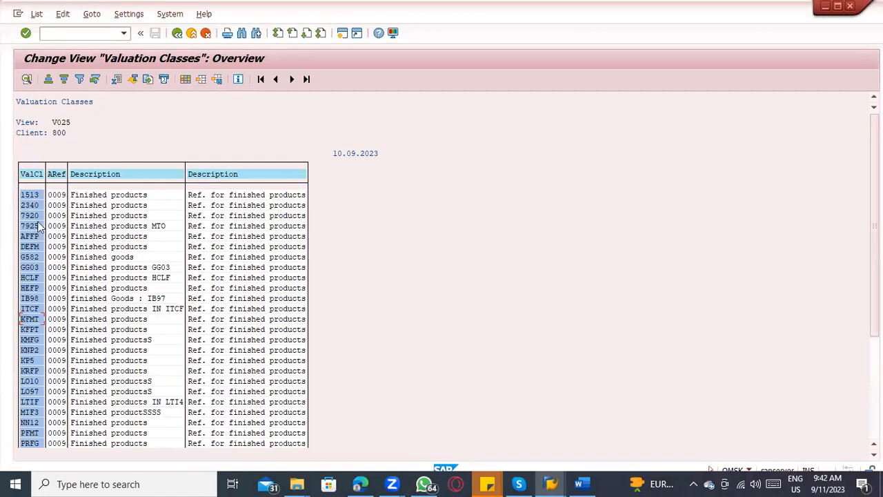
{"action": "key", "text": "alt+Tab"}
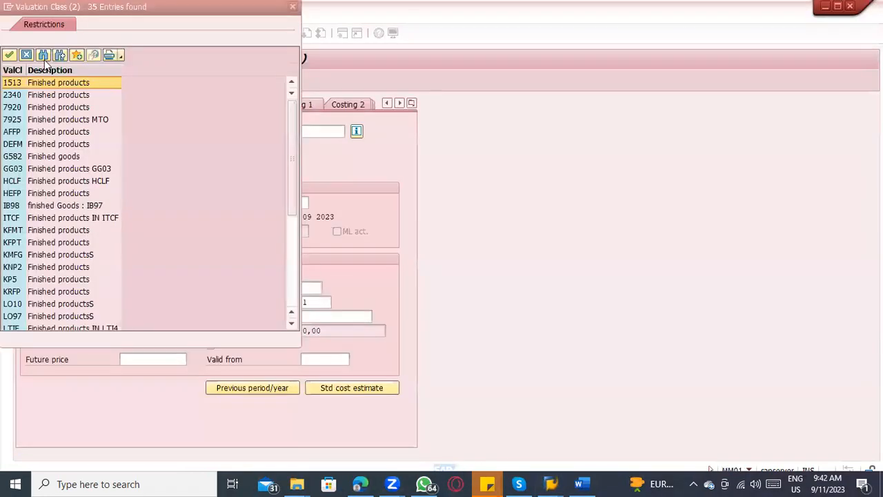
{"action": "key", "text": "alt+Tab"}
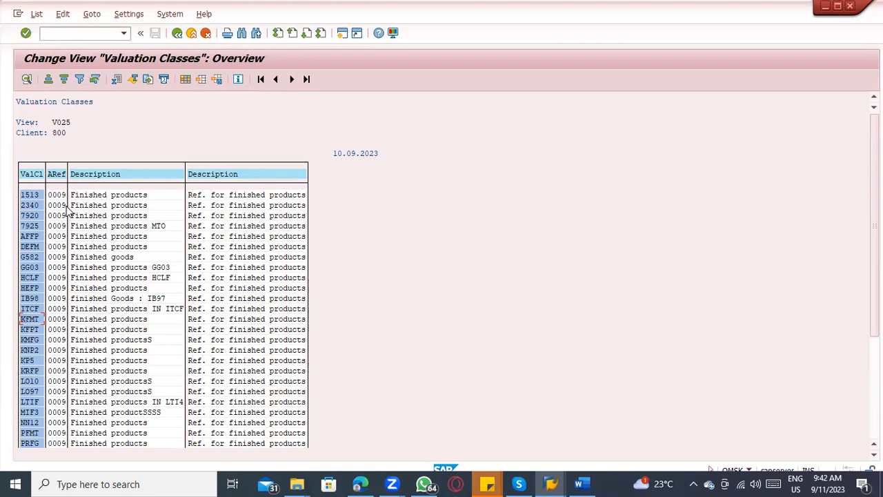
Step: Switch to the Word notes and add a line at the end: "Material type ---→ Account category reference -----→ Multiple valuation classes"
{"action": "left_click", "coordinate": [588, 481]}
{"action": "scroll", "coordinate": [391, 380], "scroll_direction": "down", "scroll_amount": 5}
{"action": "scroll", "coordinate": [392, 380], "scroll_direction": "down", "scroll_amount": 6}
{"action": "left_click", "coordinate": [353, 233]}
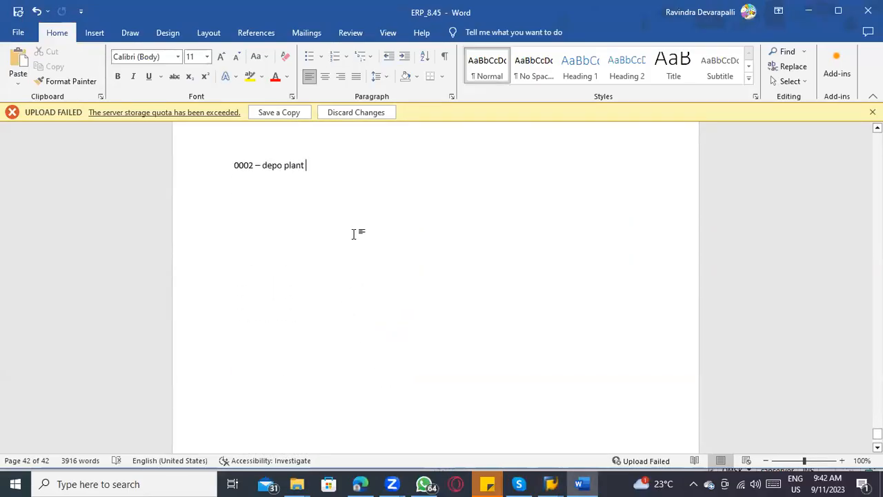
{"action": "key", "text": "Return"}
{"action": "key", "text": "Return"}
{"action": "type", "text": "Material typ"}
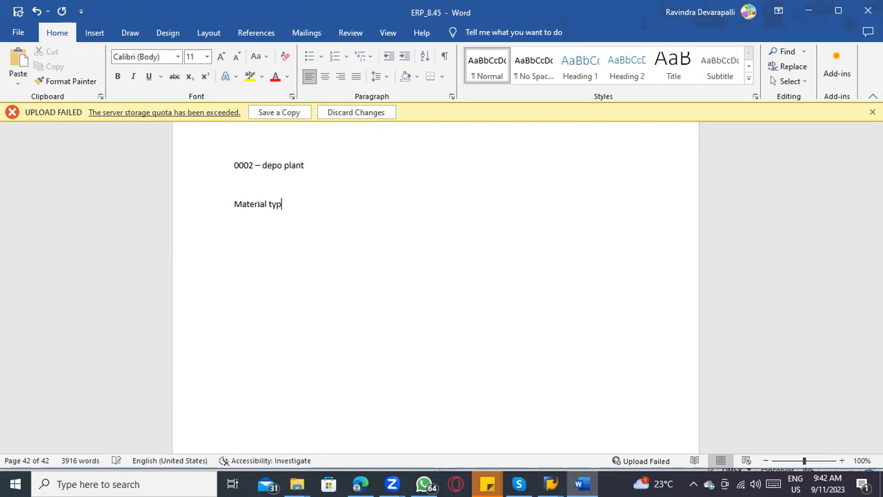
{"action": "type", "text": "e -----> Accoutn ca"}
{"action": "key", "text": "BackSpace"}
{"action": "key", "text": "BackSpace"}
{"action": "key", "text": "BackSpace"}
{"action": "key", "text": "BackSpace"}
{"action": "type", "text": "nt category reference -"}
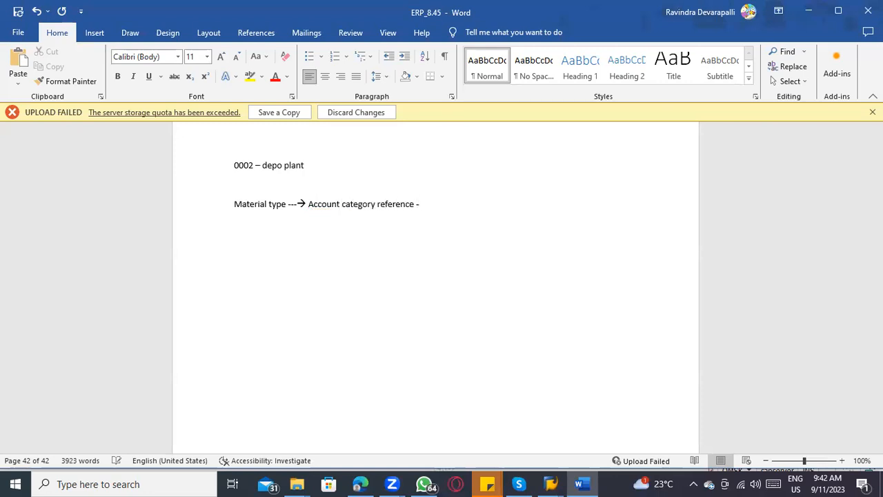
{"action": "type", "text": "> N"}
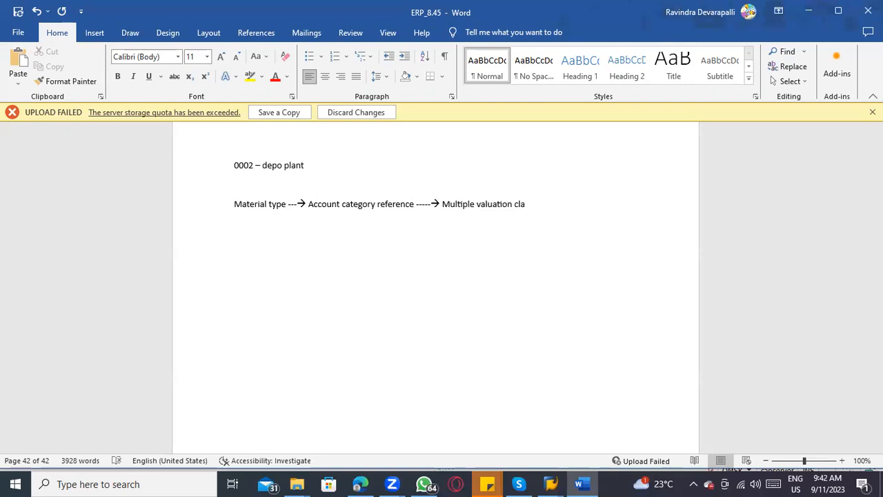
Step: Switch back to the SAP sessions and recheck the material's valuation class choices against the finished product entries in the Valuation Classes view
{"action": "key", "text": "alt+Tab"}
{"action": "key", "text": "alt+Tab"}
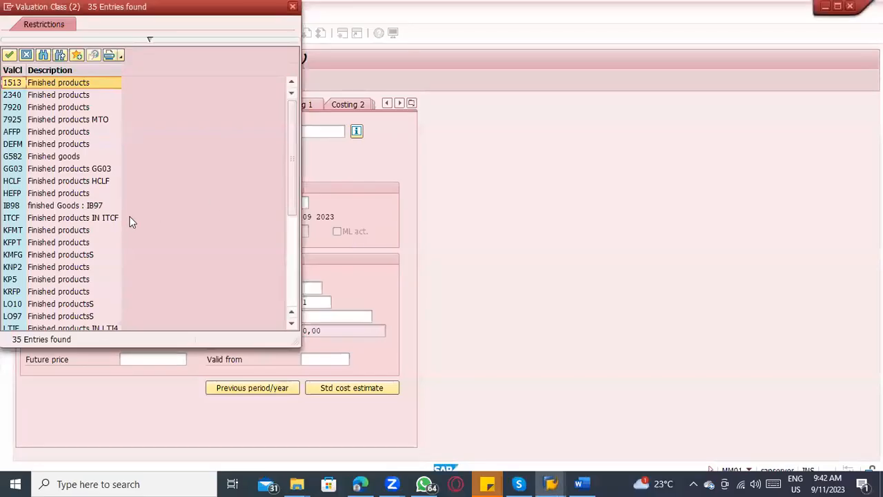
{"action": "key", "text": "alt+Tab"}
{"action": "key", "text": "alt+Tab"}
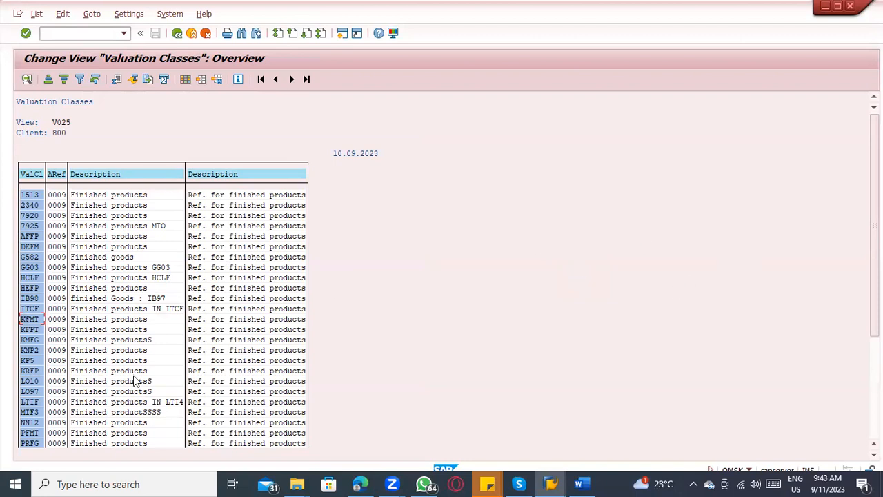
{"action": "left_click", "coordinate": [87, 216]}
{"action": "left_click", "coordinate": [90, 225]}
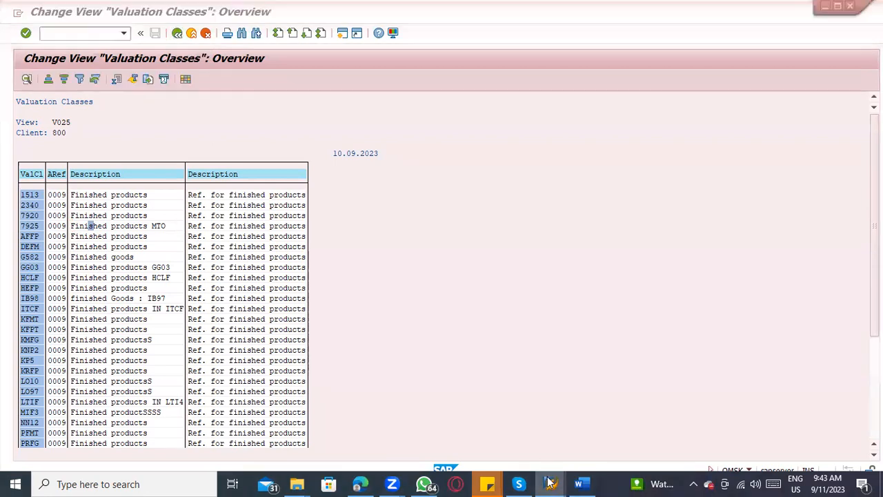
Step: Start transaction /nobyc and open the account assignment of Inventory posting BSX for chart of accounts INT
{"action": "left_click", "coordinate": [102, 33]}
{"action": "type", "text": "/nobyc"}
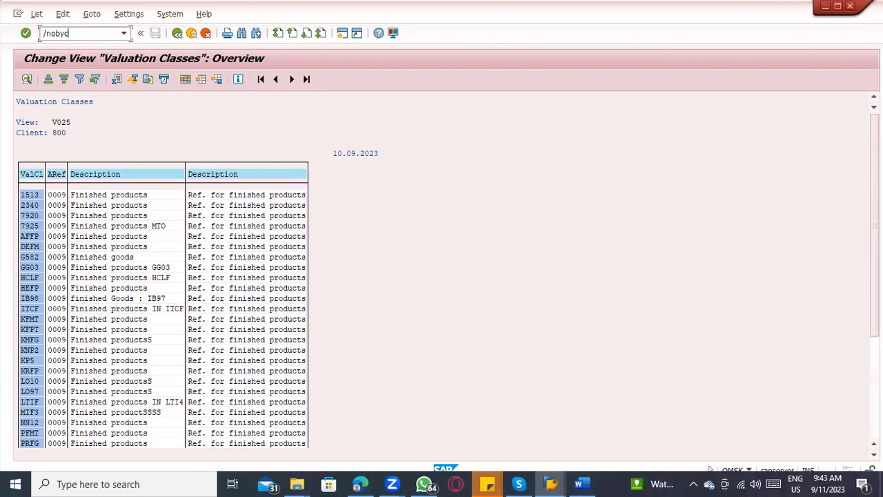
{"action": "key", "text": "Return"}
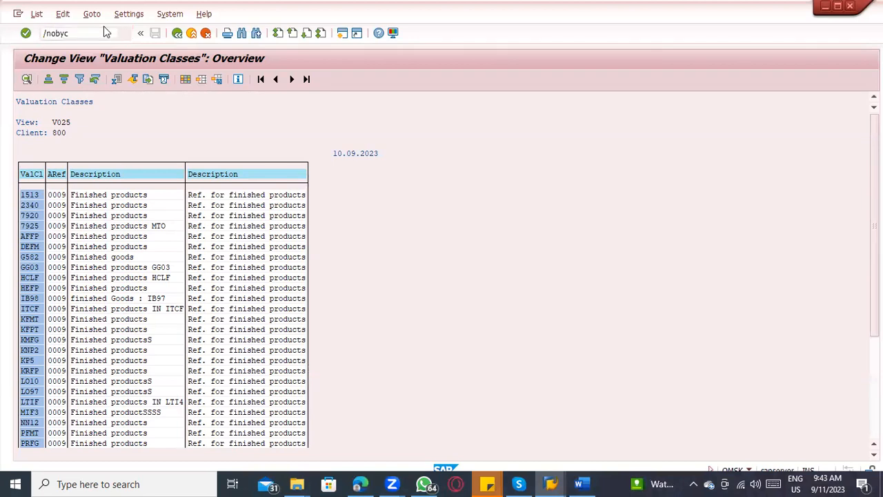
{"action": "double_click", "coordinate": [224, 296]}
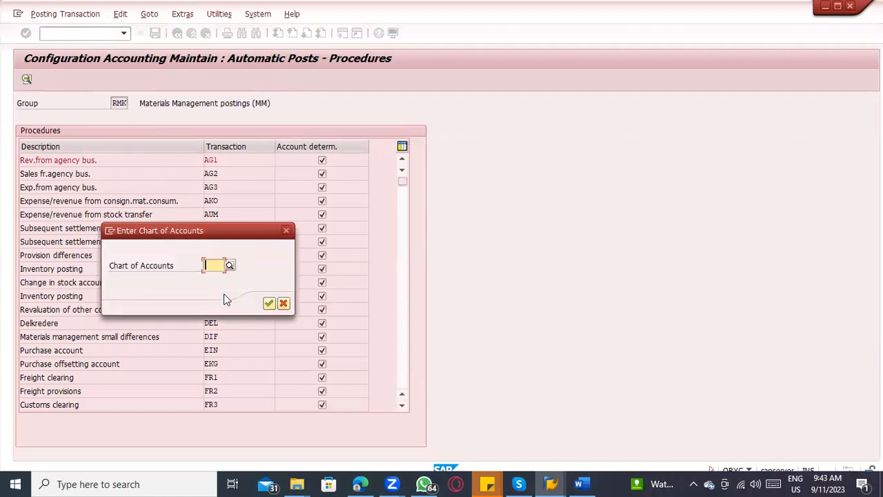
{"action": "type", "text": "INT"}
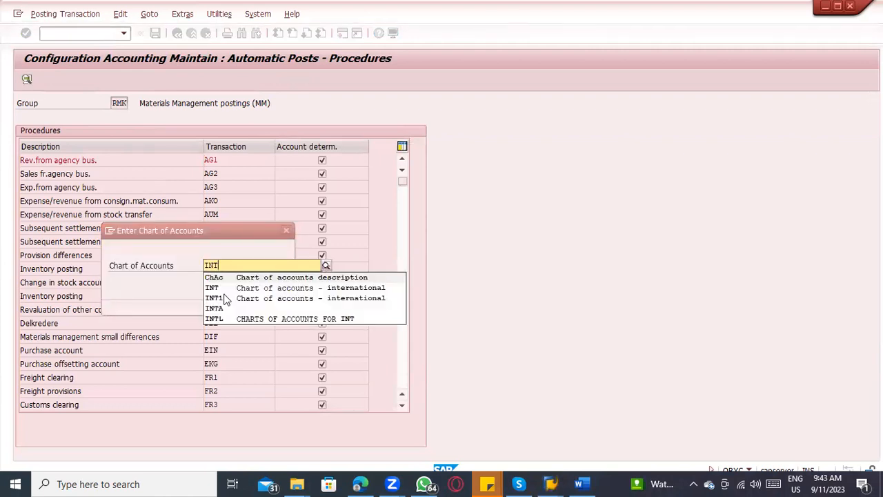
{"action": "key", "text": "Return"}
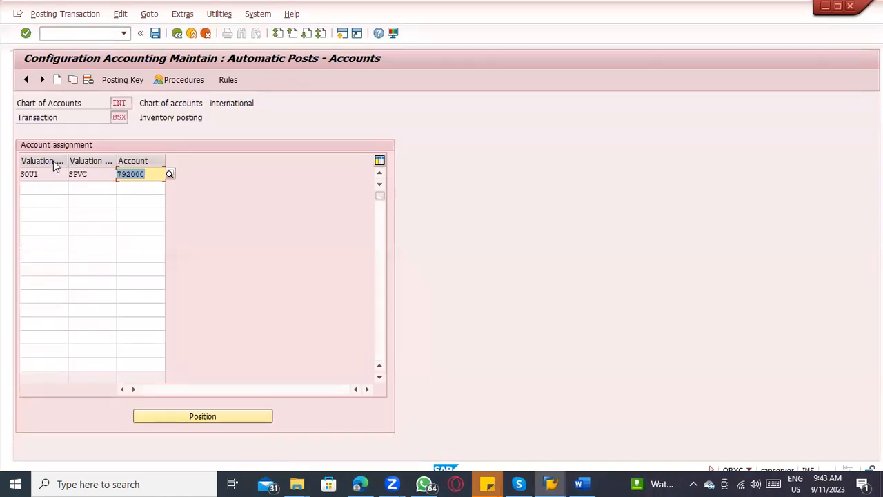
Step: Examine the BSX account assignment columns, displaying the possible valuation classes and checking the account assigned to valuation class SPVC
{"action": "left_click", "coordinate": [80, 172]}
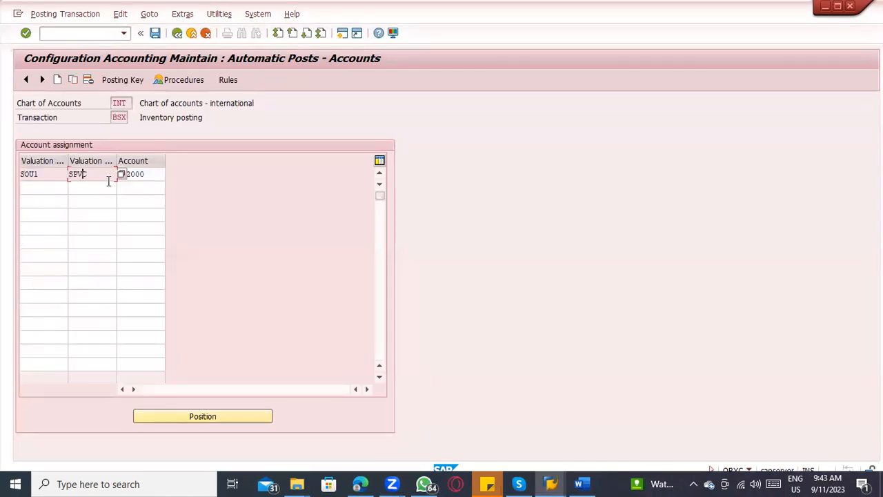
{"action": "left_click", "coordinate": [120, 174]}
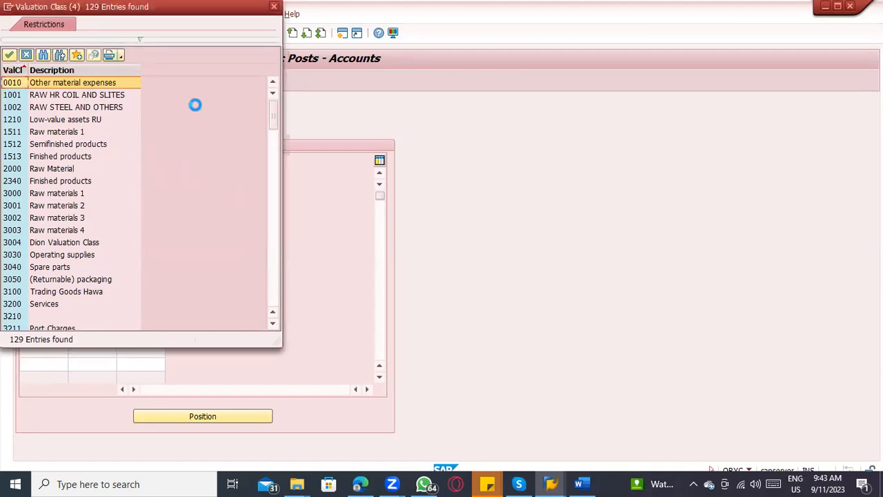
{"action": "key", "text": "Escape"}
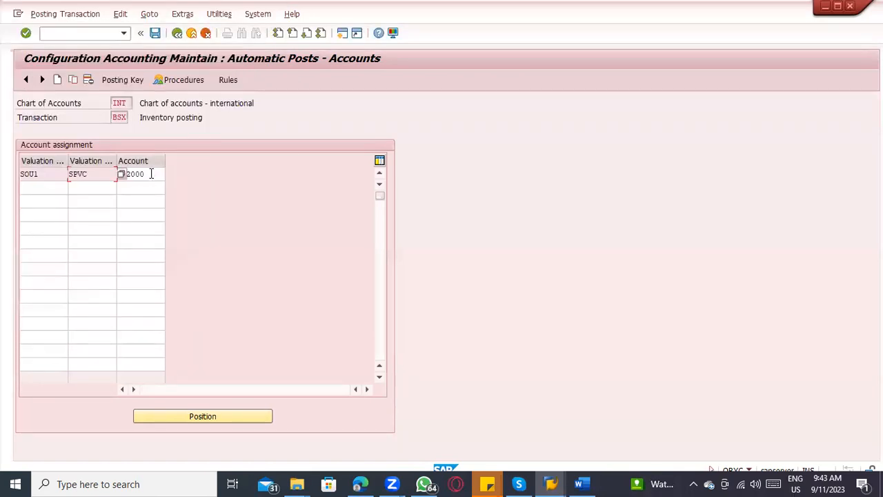
{"action": "double_click", "coordinate": [152, 174]}
{"action": "left_click", "coordinate": [92, 174]}
{"action": "left_click", "coordinate": [88, 188]}
{"action": "left_click", "coordinate": [144, 196]}
{"action": "left_click", "coordinate": [132, 242]}
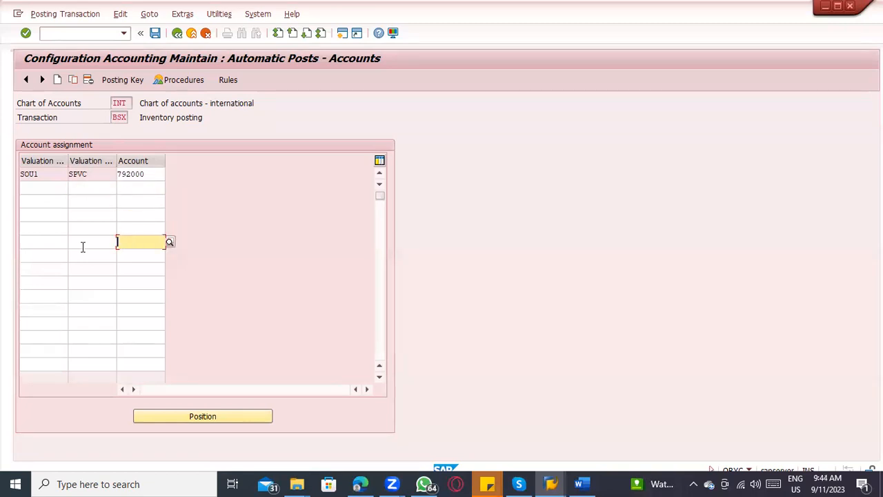
{"action": "left_click", "coordinate": [82, 246]}
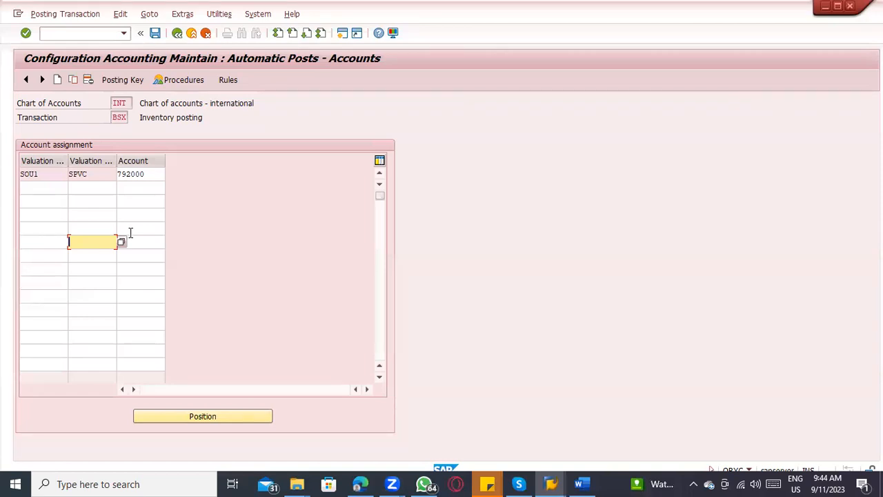
Step: Return to the automatic posting procedures and reopen the account assignment of Inventory posting BSX
{"action": "left_click", "coordinate": [177, 33]}
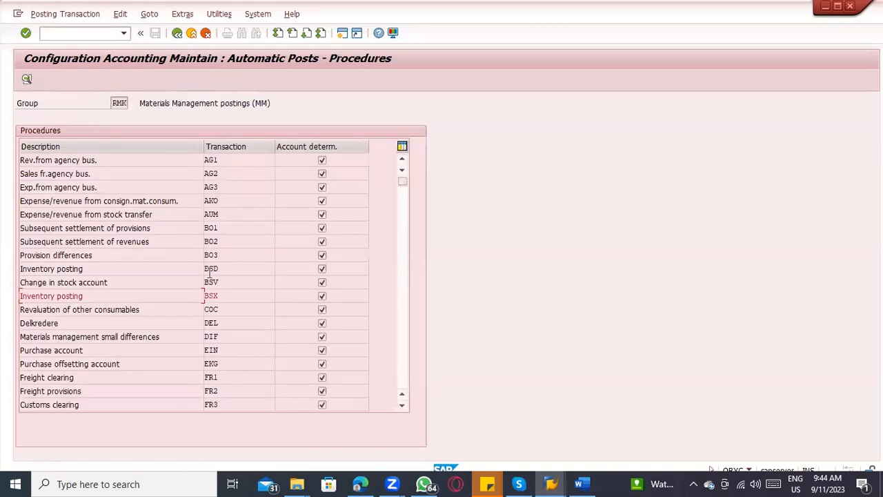
{"action": "left_click", "coordinate": [223, 296]}
{"action": "double_click", "coordinate": [225, 292]}
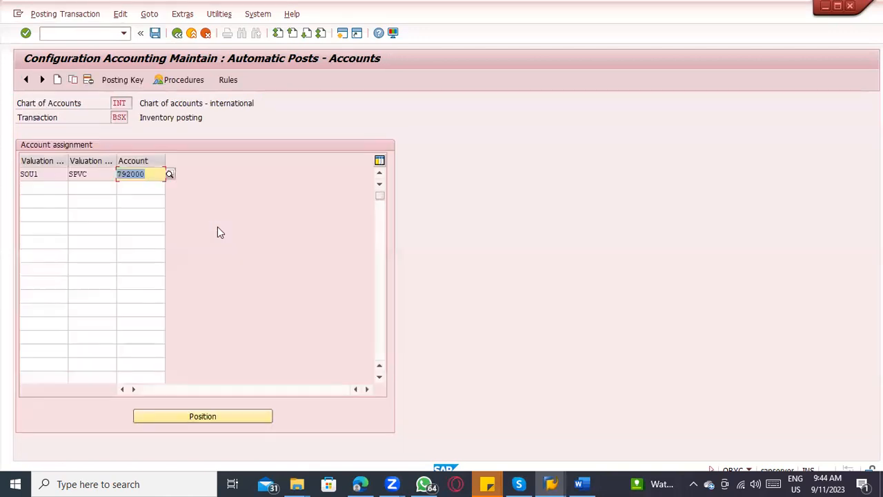
Step: Switch to the Create Material session, close the valuation class list and exit the material creation
{"action": "key", "text": "super+Tab"}
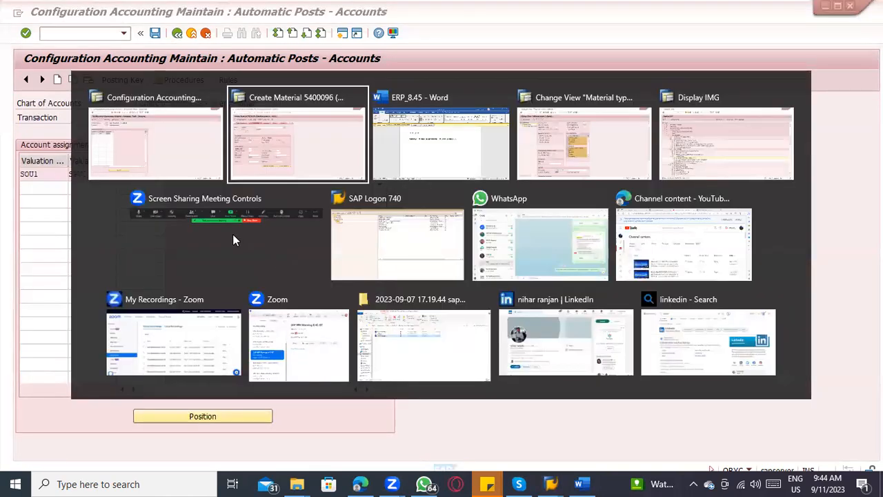
{"action": "left_click", "coordinate": [289, 138]}
{"action": "key", "text": "Escape"}
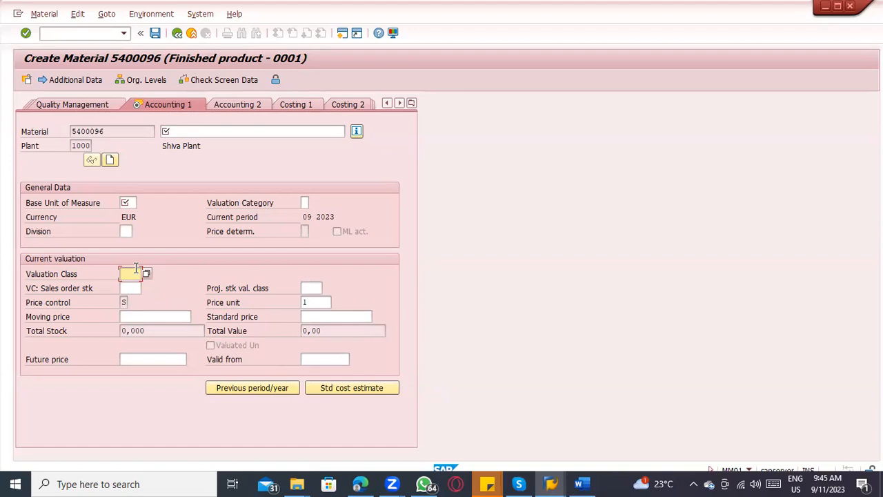
{"action": "left_click", "coordinate": [190, 34]}
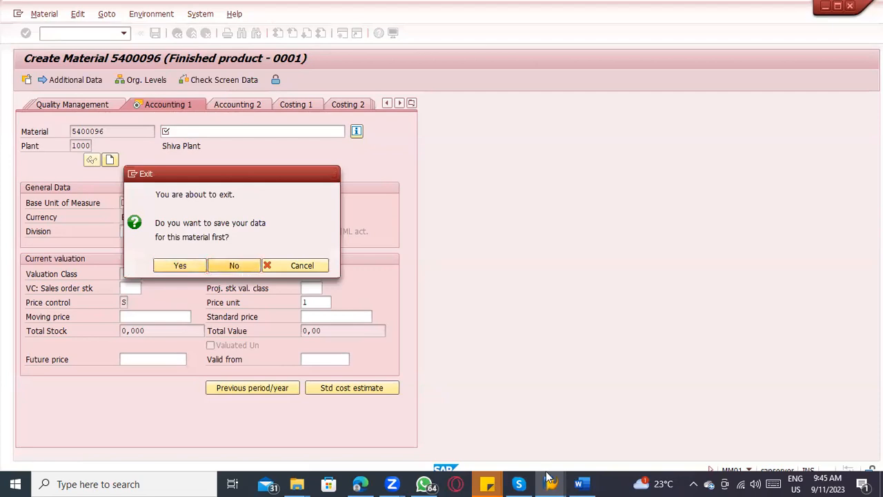
Step: Switch to the Word notes and review the numbered list of what the material type controls
{"action": "left_click", "coordinate": [583, 484]}
{"action": "scroll", "coordinate": [421, 303], "scroll_direction": "up", "scroll_amount": 3}
{"action": "scroll", "coordinate": [430, 311], "scroll_direction": "up", "scroll_amount": 15}
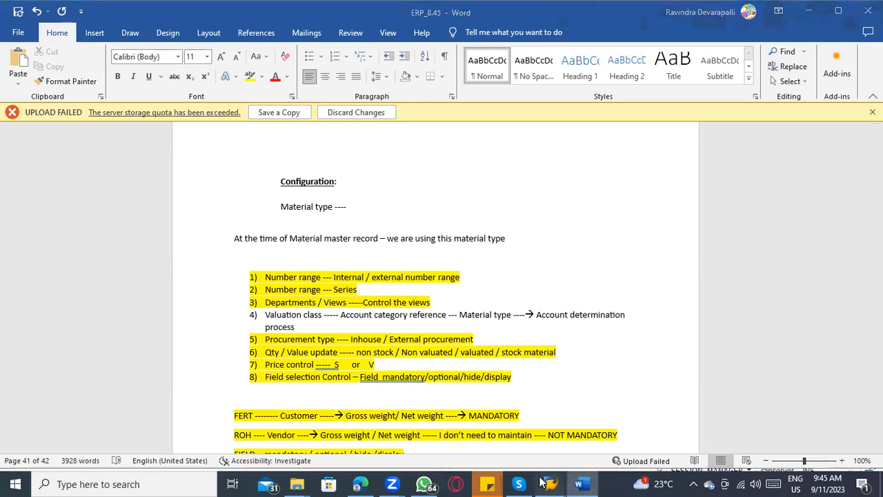
Step: Switch to the FERT material type details in SAP and look through the possible entries for X-plant matl status
{"action": "mouse_move", "coordinate": [550, 483]}
{"action": "left_click", "coordinate": [538, 427]}
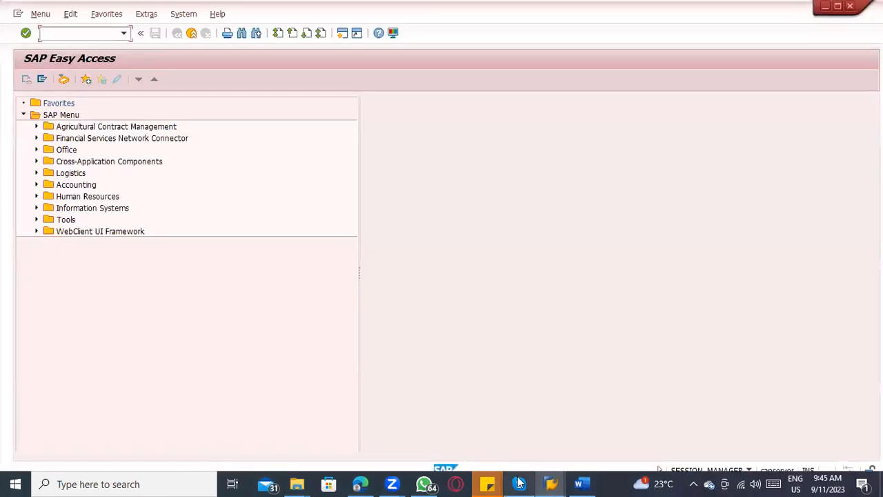
{"action": "left_click", "coordinate": [551, 484]}
{"action": "left_click", "coordinate": [651, 424]}
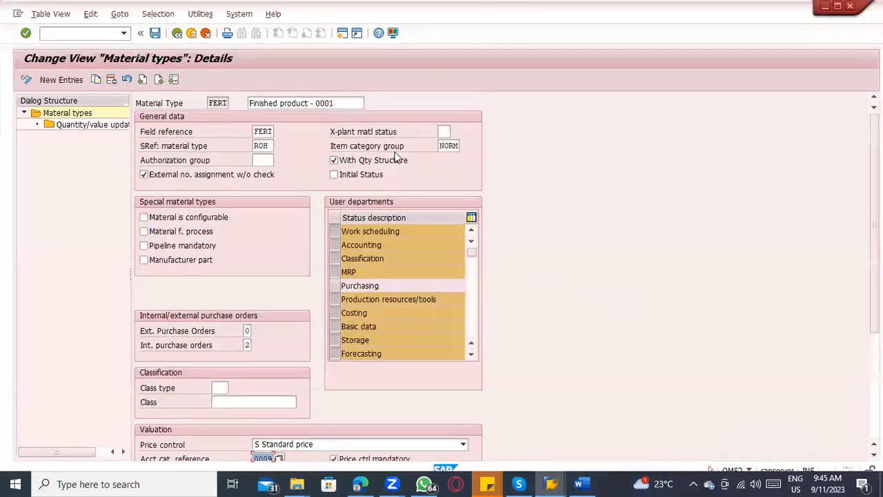
{"action": "left_click", "coordinate": [445, 130]}
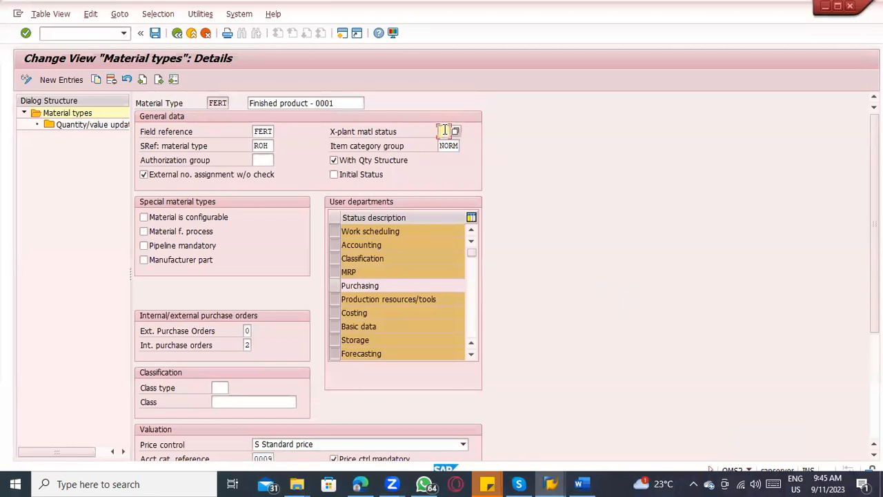
{"action": "left_click", "coordinate": [454, 130]}
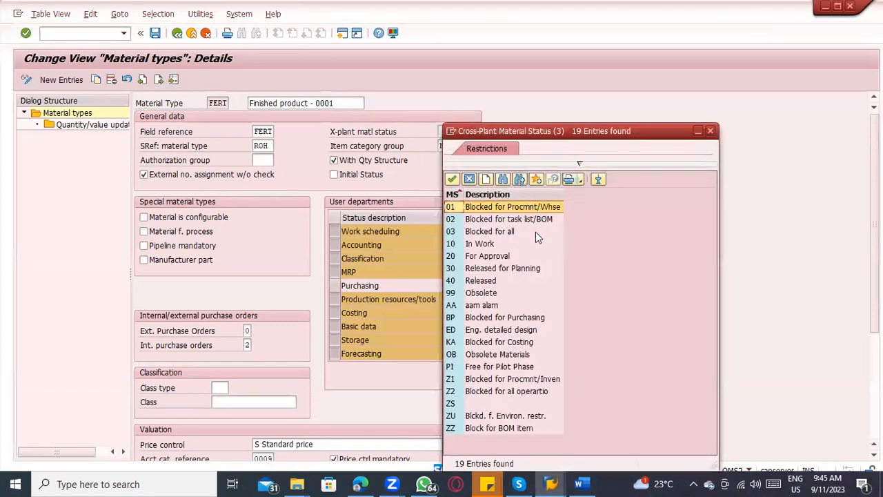
{"action": "left_click", "coordinate": [710, 132]}
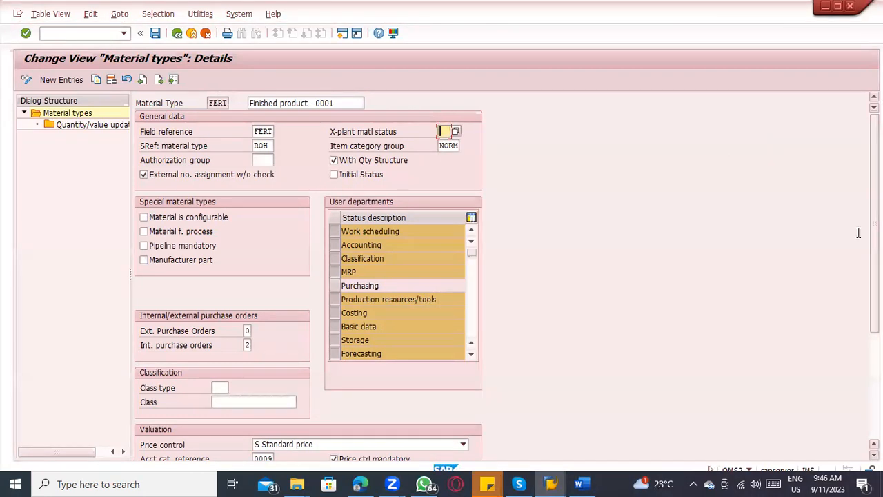
Step: Examine FERT's remaining settings, from external number assignment and Authorization group through user departments, valuation and quantity/value updating
{"action": "left_click", "coordinate": [268, 174]}
{"action": "left_click", "coordinate": [267, 175]}
{"action": "left_click", "coordinate": [258, 160]}
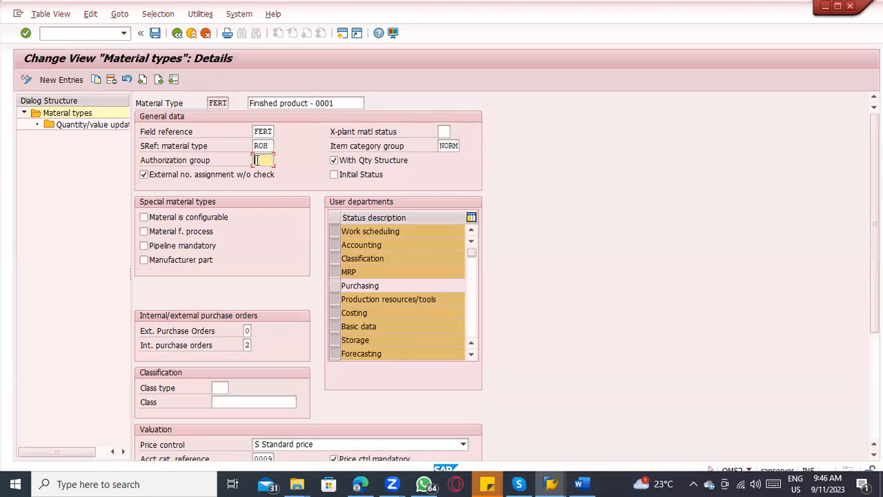
{"action": "scroll", "coordinate": [324, 234], "scroll_direction": "down", "scroll_amount": 3}
{"action": "scroll", "coordinate": [351, 262], "scroll_direction": "down", "scroll_amount": 5}
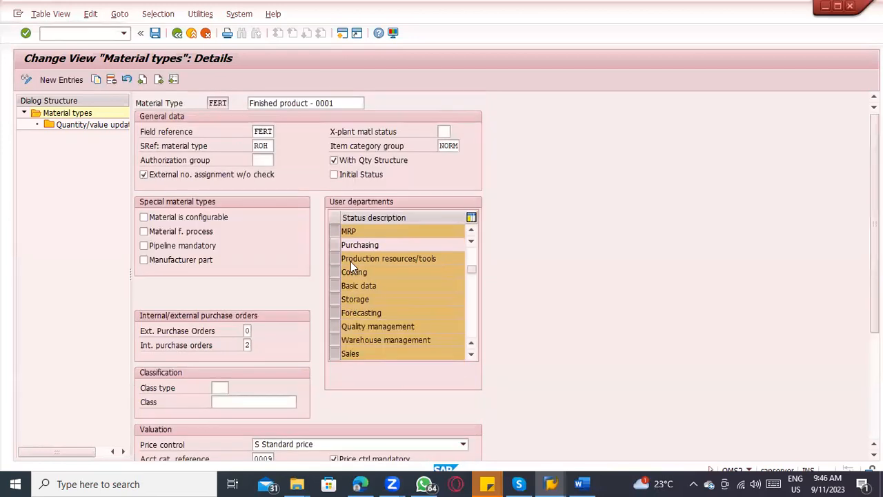
{"action": "scroll", "coordinate": [351, 329], "scroll_direction": "down", "scroll_amount": 3}
{"action": "scroll", "coordinate": [570, 378], "scroll_direction": "down", "scroll_amount": 5}
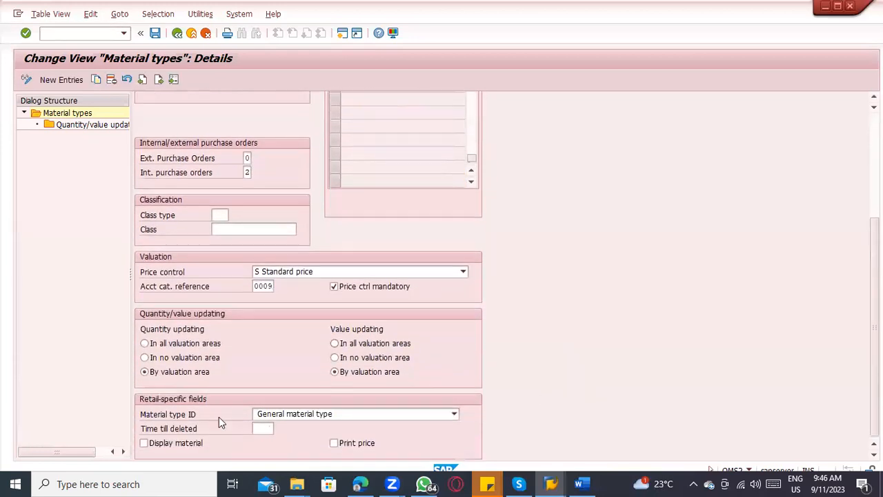
{"action": "scroll", "coordinate": [216, 294], "scroll_direction": "up", "scroll_amount": 2}
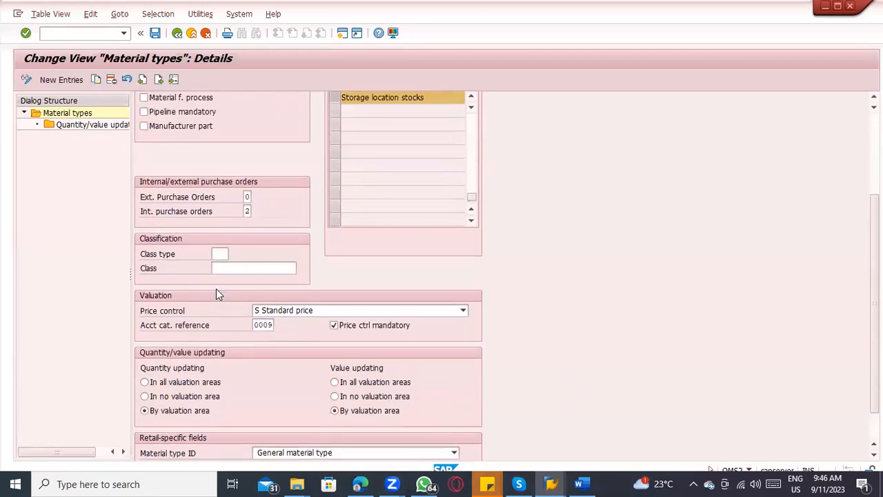
Step: Examine FERT's Class type and Class fields under Classification, and exit the material type details back to SAP Easy Access
{"action": "left_click", "coordinate": [226, 264]}
{"action": "left_click", "coordinate": [225, 278]}
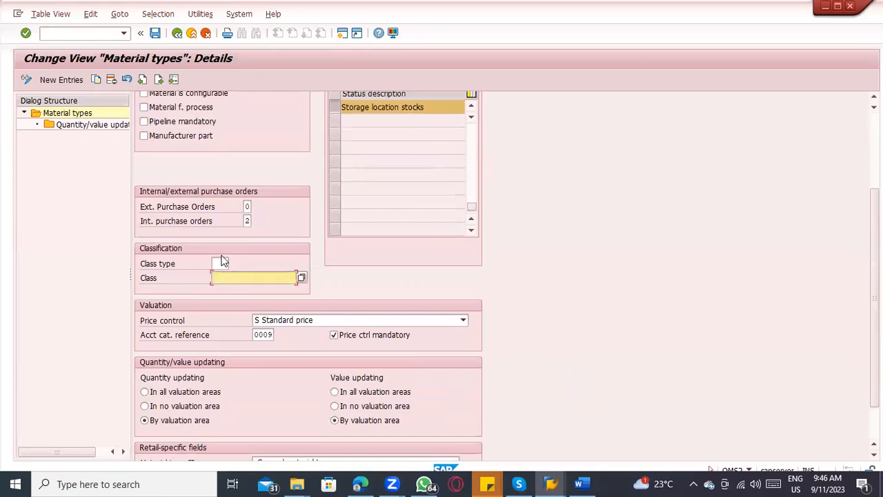
{"action": "left_click", "coordinate": [227, 265]}
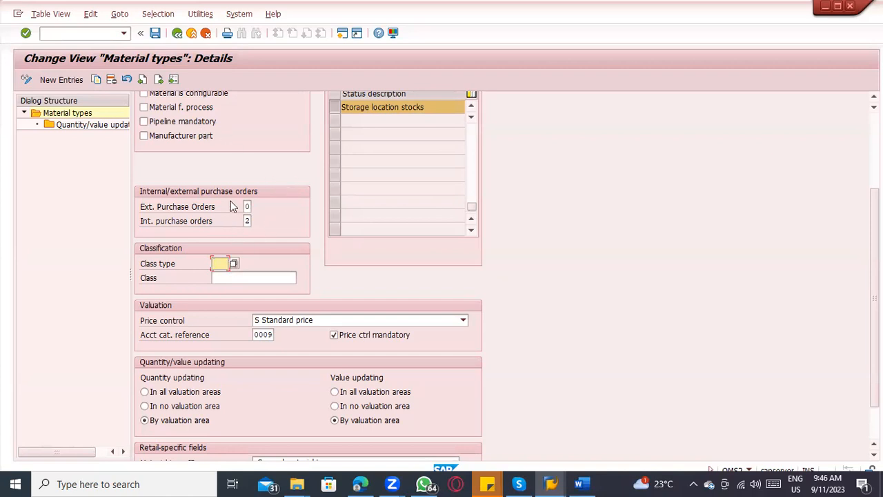
{"action": "scroll", "coordinate": [376, 207], "scroll_direction": "up", "scroll_amount": 1}
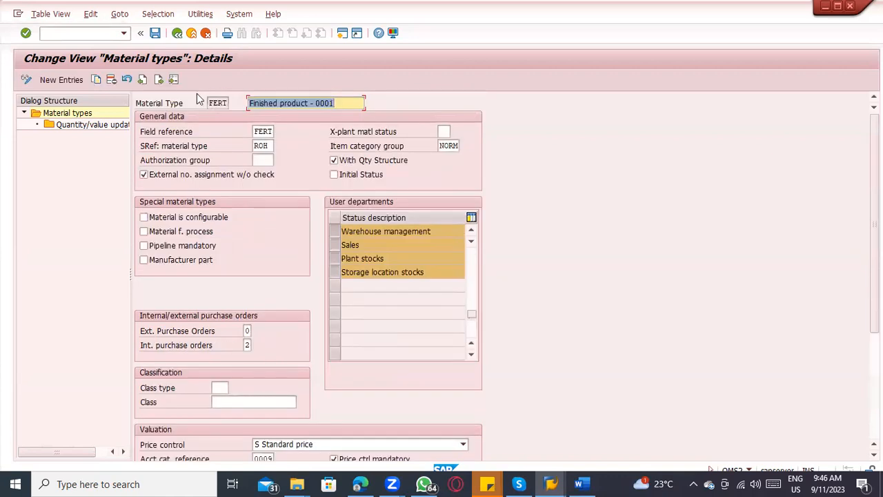
{"action": "left_click", "coordinate": [193, 33]}
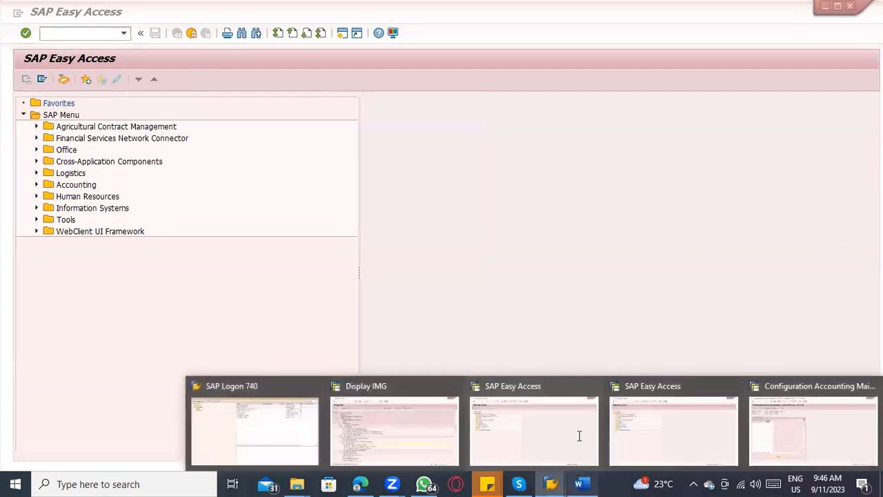
Step: Switch to the Word notes, highlight item 4 on valuation class and account determination in yellow, and save the document
{"action": "left_click", "coordinate": [581, 484]}
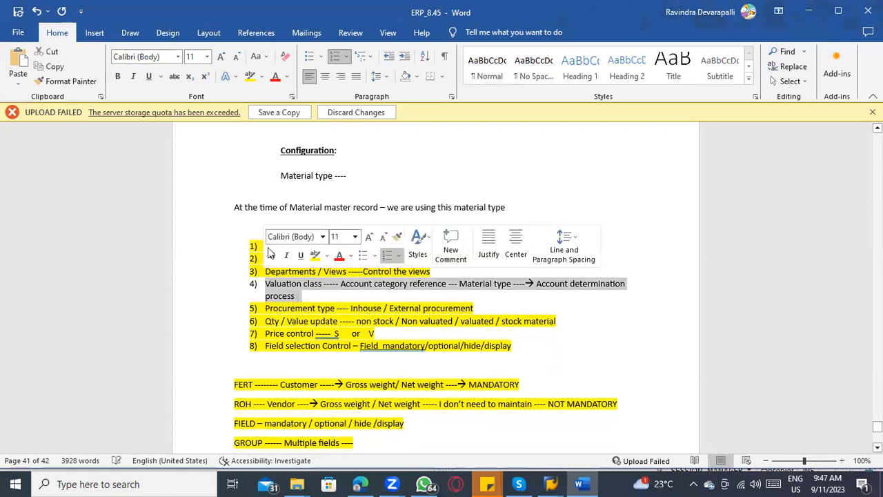
{"action": "left_click", "coordinate": [249, 77]}
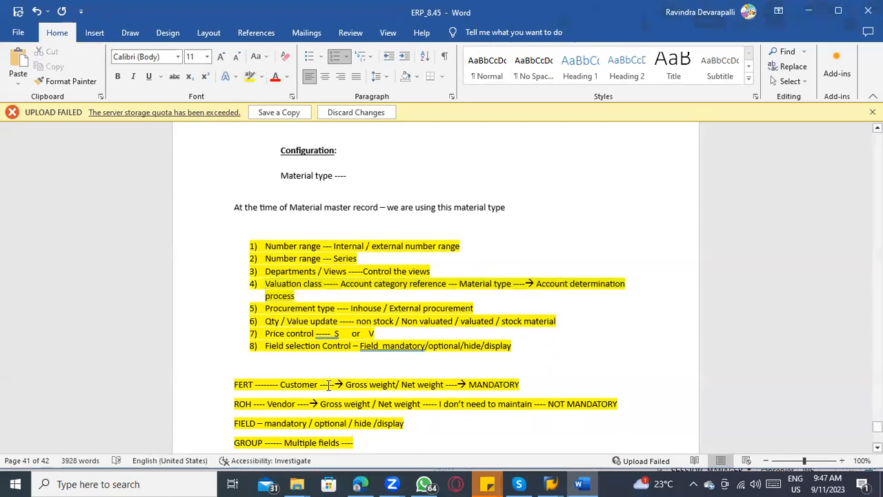
{"action": "key", "text": "ctrl+s"}
{"action": "left_click", "coordinate": [295, 283]}
{"action": "left_click", "coordinate": [328, 321]}
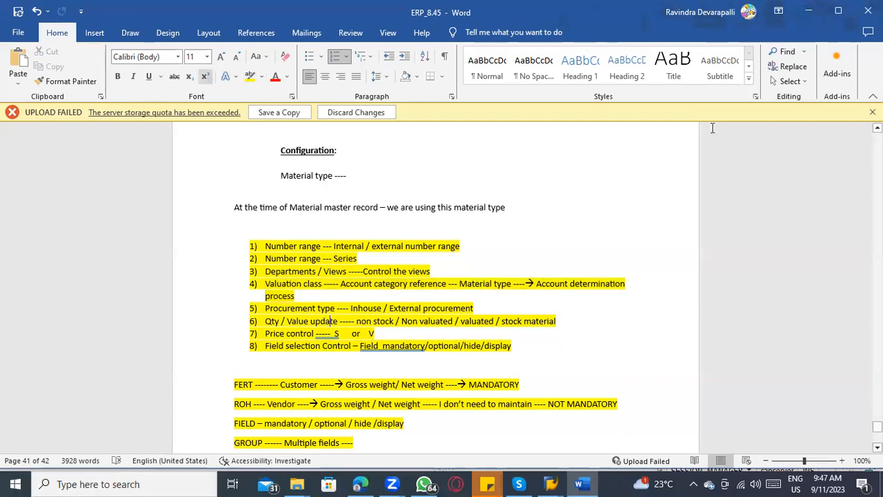